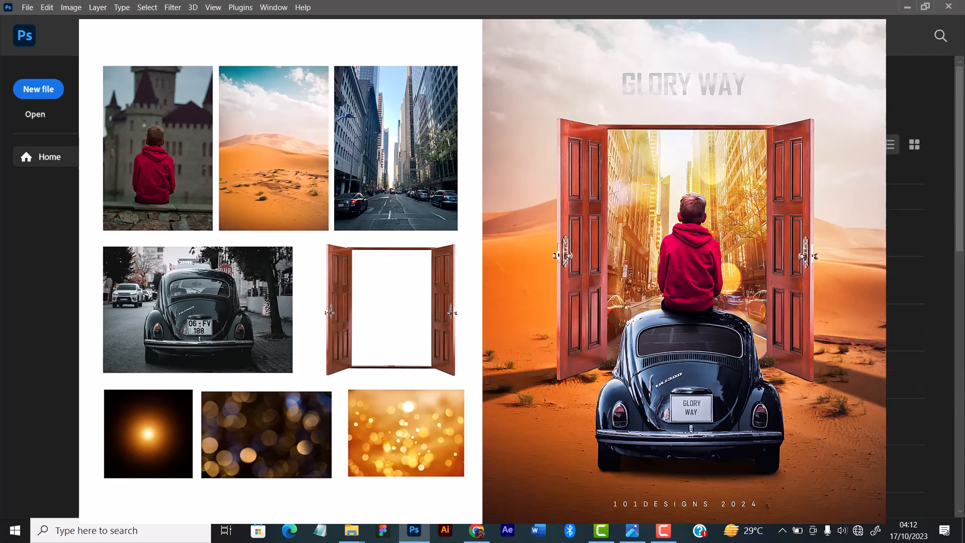
scroll(905, 281, down, 3)
scroll(905, 281, down, 3)
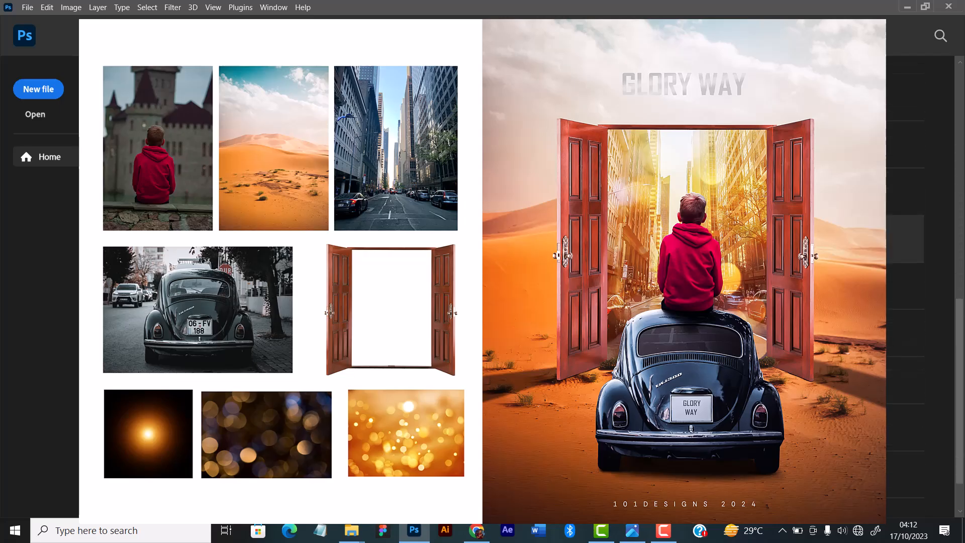
scroll(905, 281, up, 3)
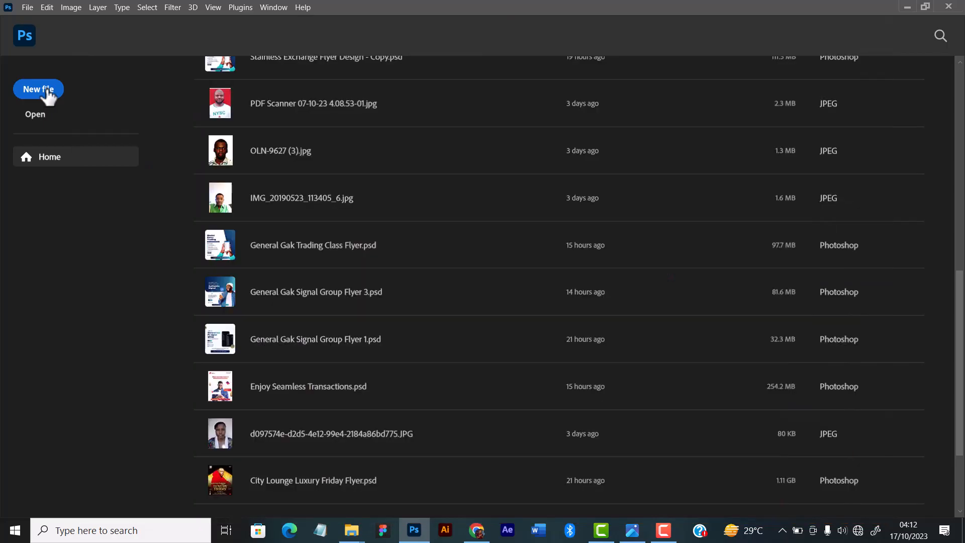
Create a new 2400 x 3000 px document at 300 pixels/centimeter with a white background and hide the grid.
click(48, 91)
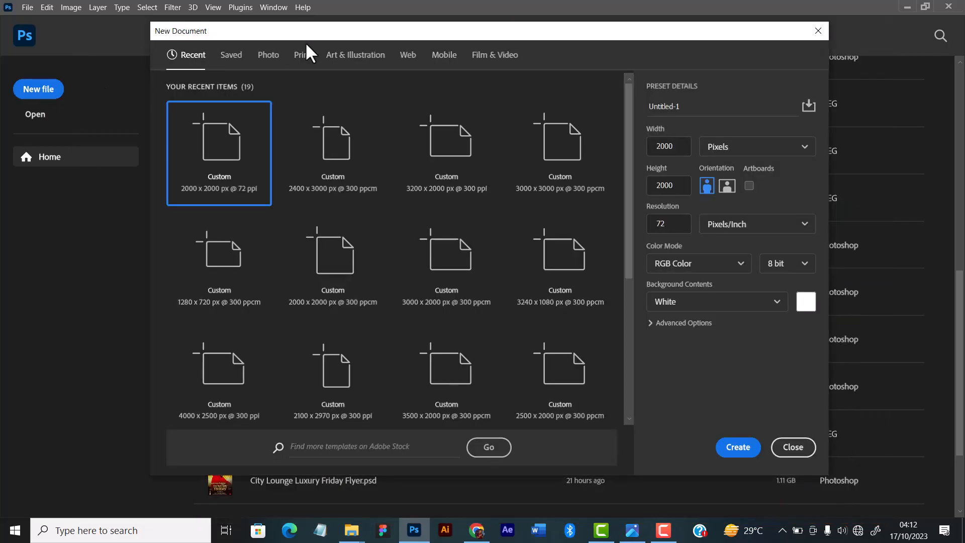
drag(344, 34, 340, 31)
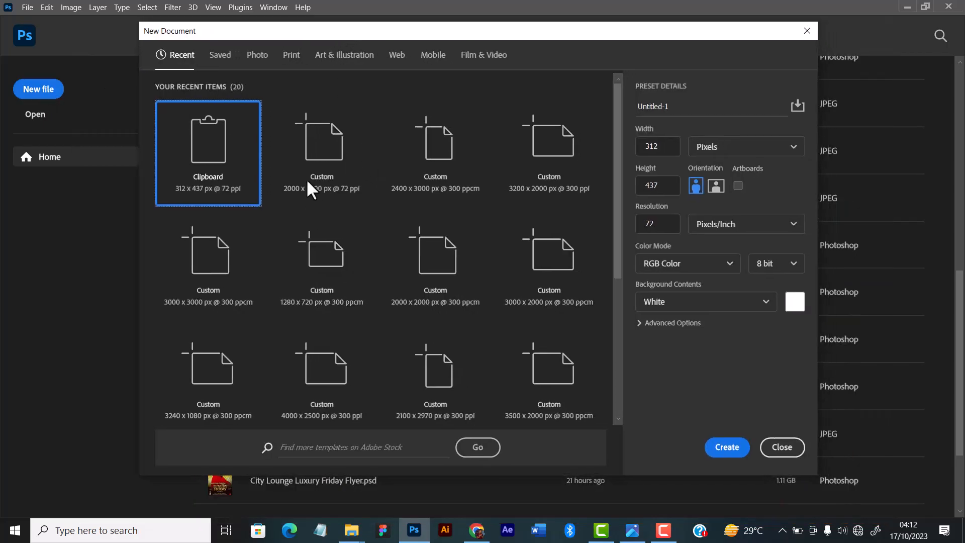
click(439, 172)
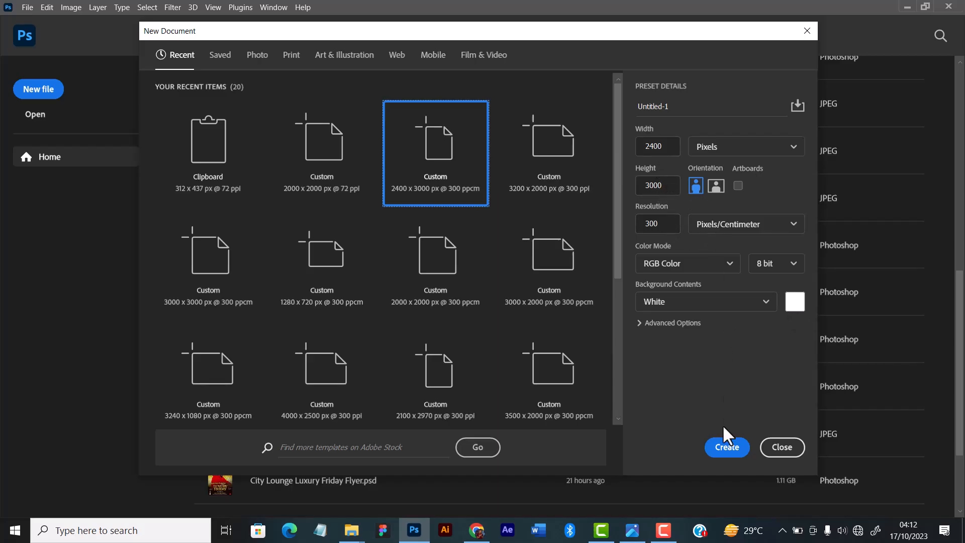
click(724, 449)
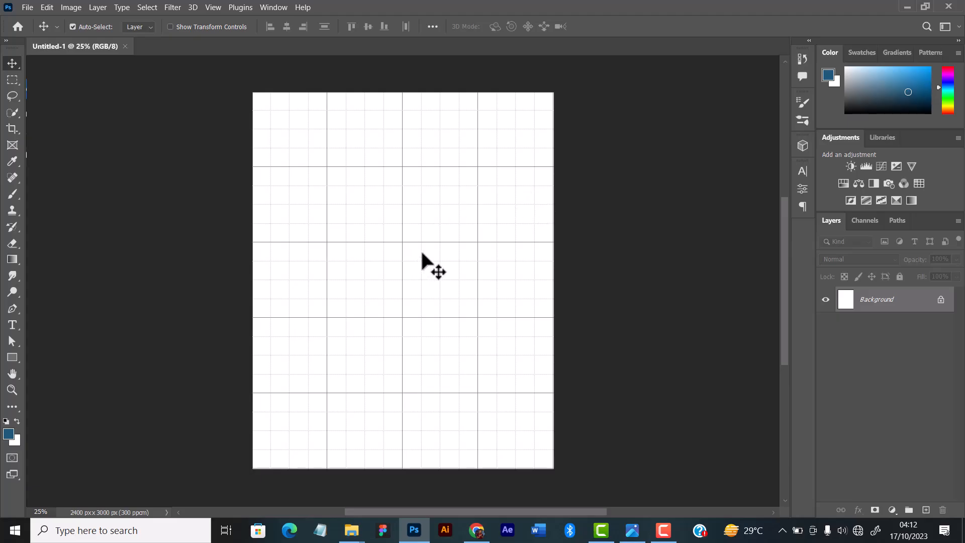
key(ctrl+apostrophe)
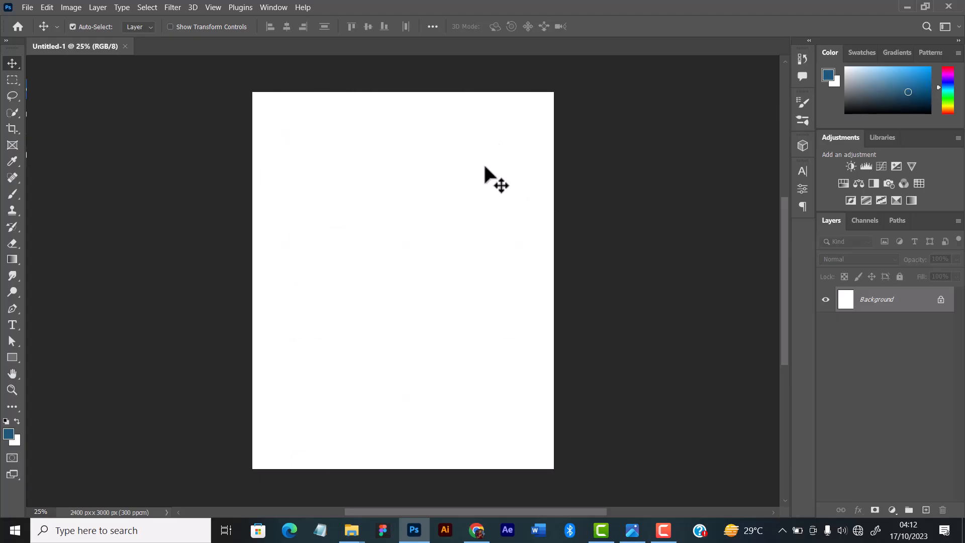
Review the source images in the Glory way folder and return to the blank Photoshop document.
mouse_move(351, 529)
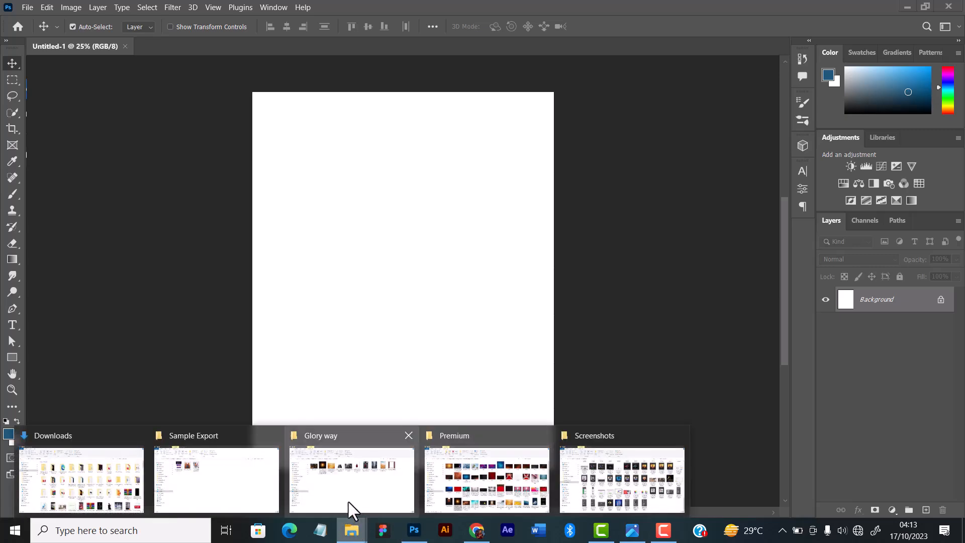
click(348, 501)
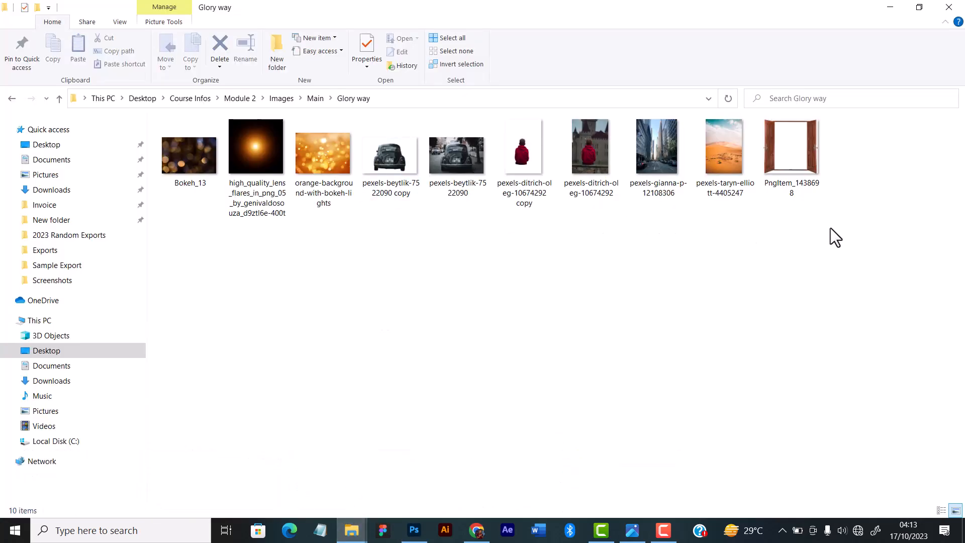
drag(830, 228, 163, 158)
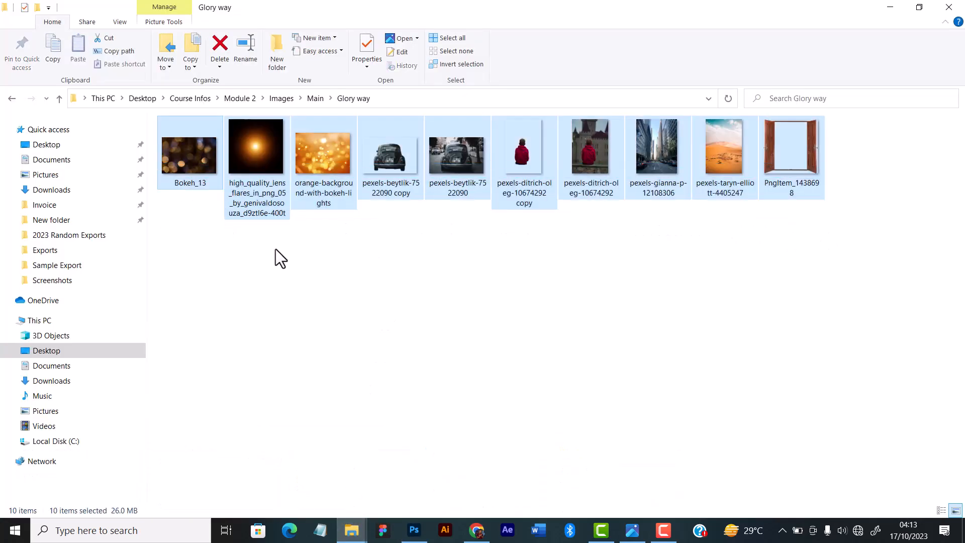
drag(856, 230, 197, 174)
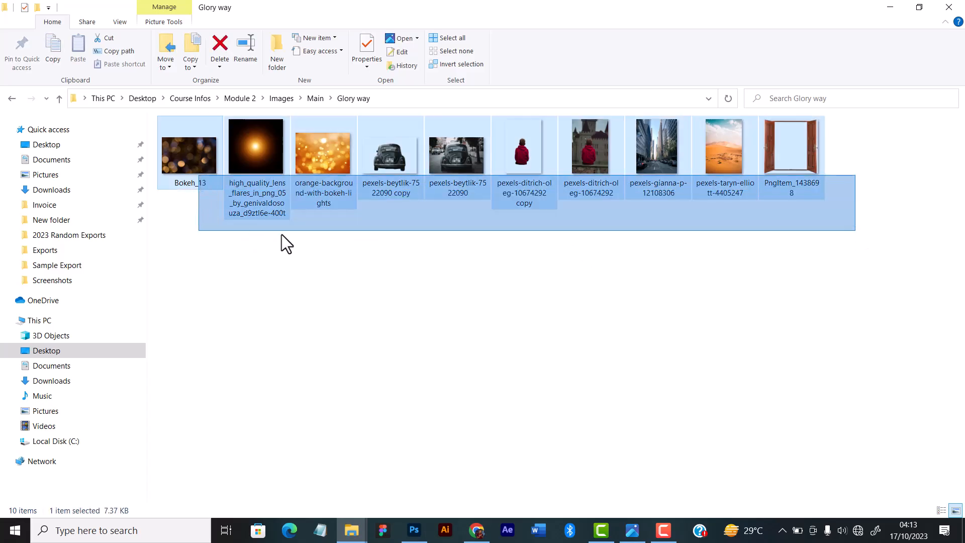
drag(905, 279, 180, 147)
click(434, 275)
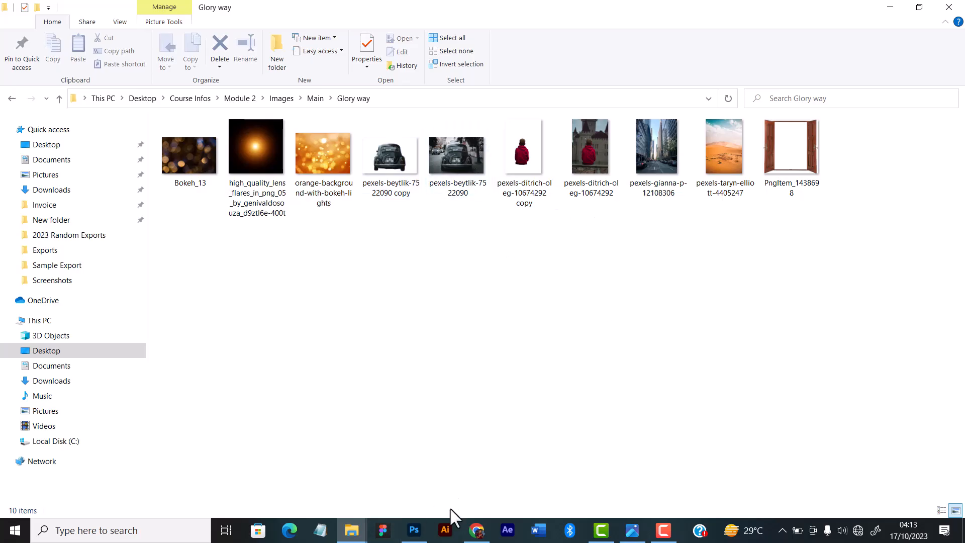
click(413, 530)
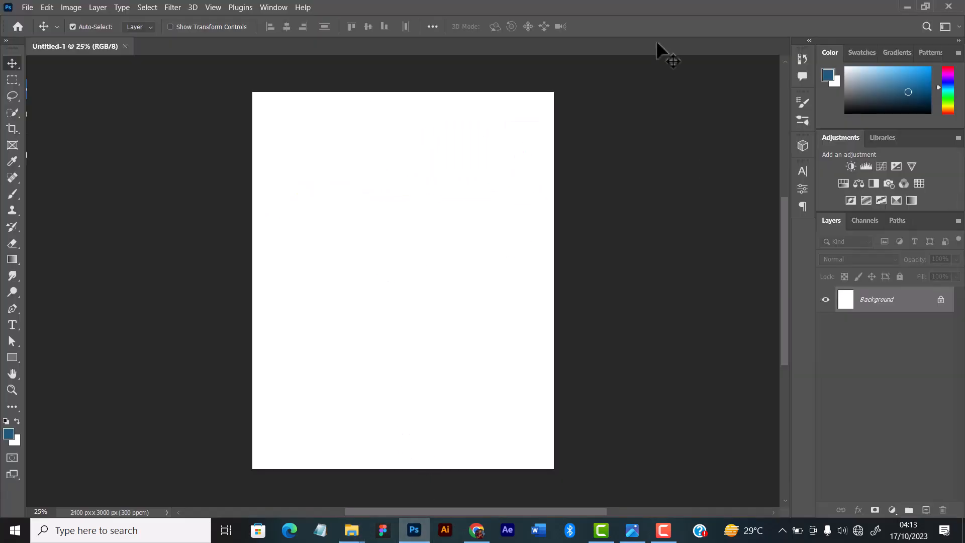
Place the desert dunes photo from the Glory way folder into the blank document.
mouse_move(352, 534)
click(355, 496)
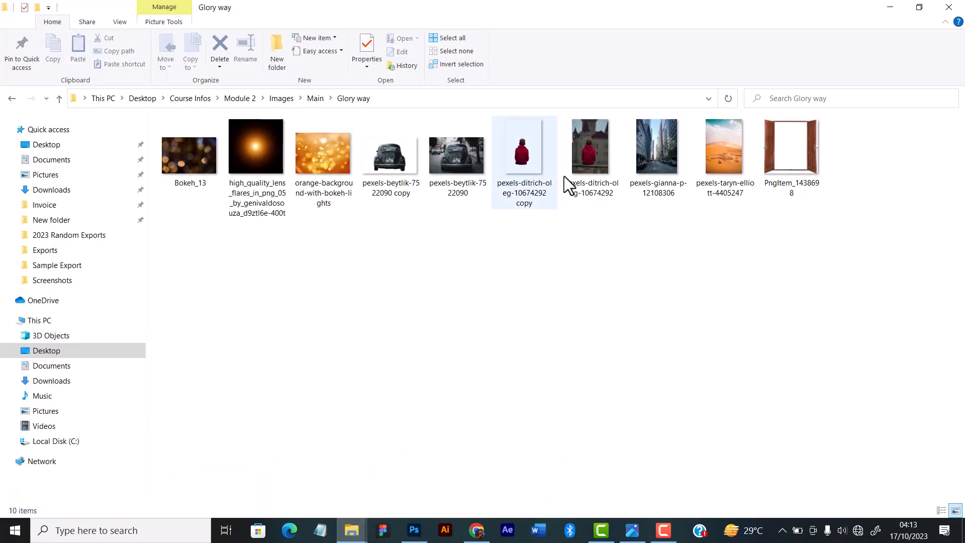
drag(725, 149, 401, 304)
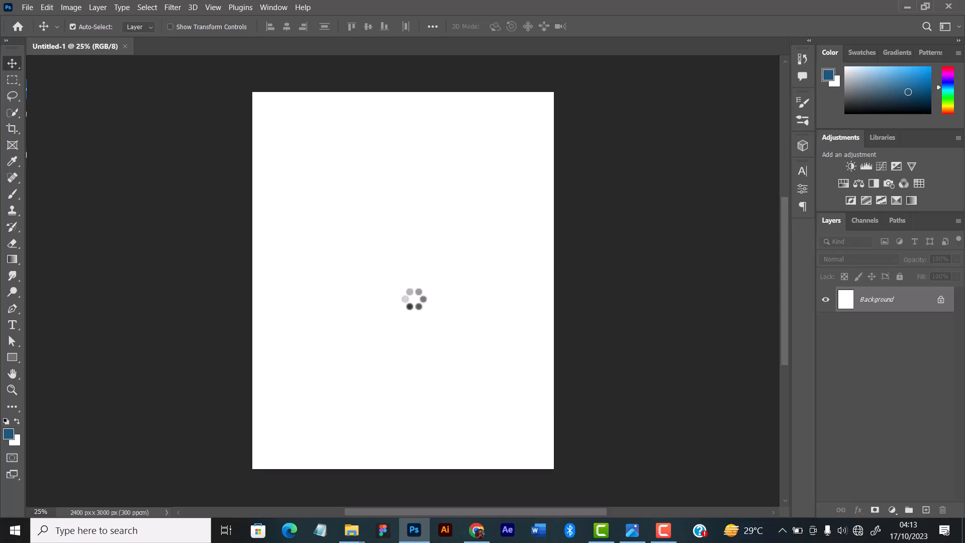
scroll(423, 250, up, 1)
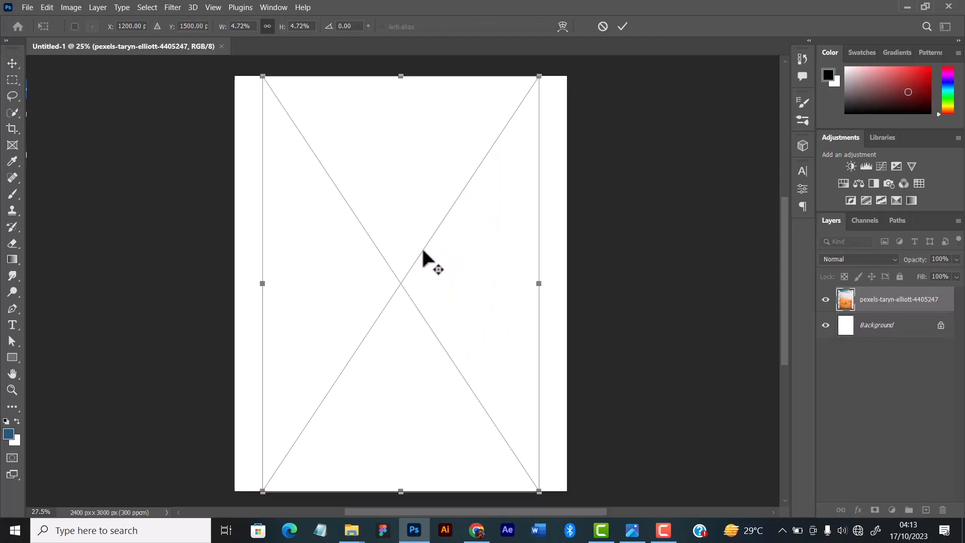
scroll(423, 250, down, 2)
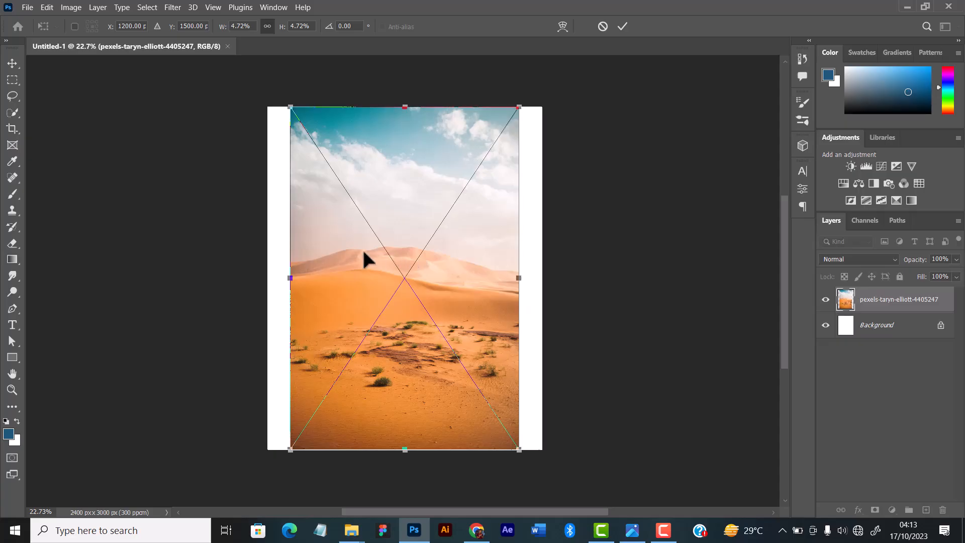
Scale the placed desert photo up proportionally to about 2480 x 3720 px so it covers the whole canvas.
drag(367, 261, 370, 233)
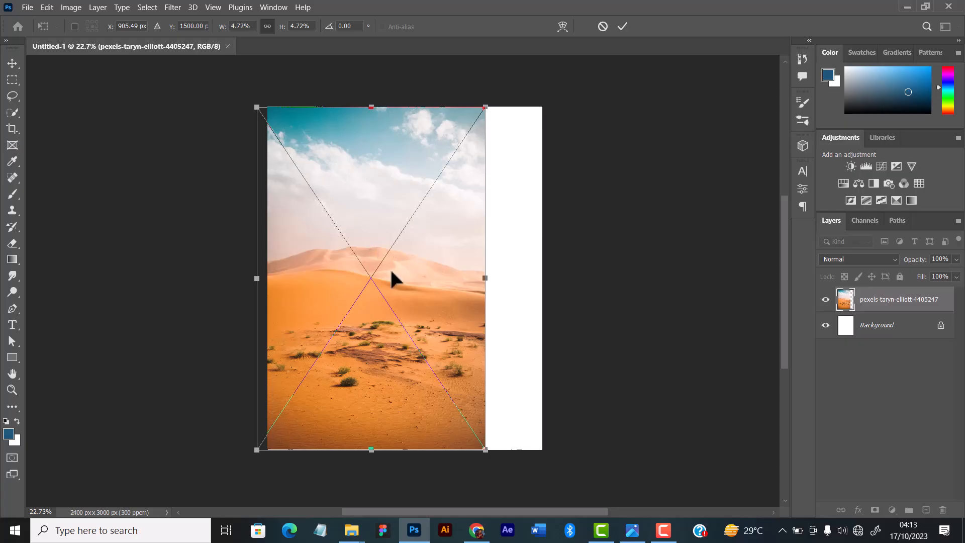
drag(390, 268, 427, 273)
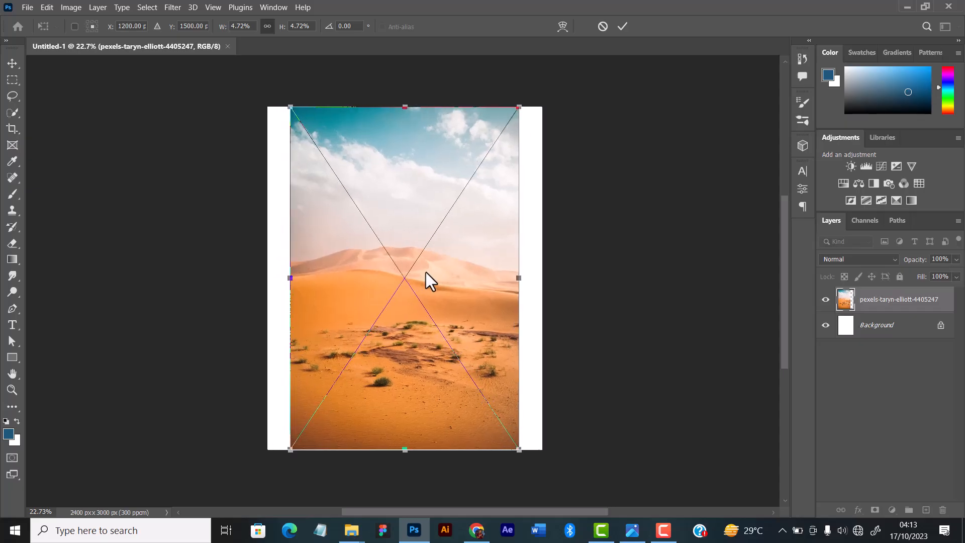
drag(403, 450, 406, 480)
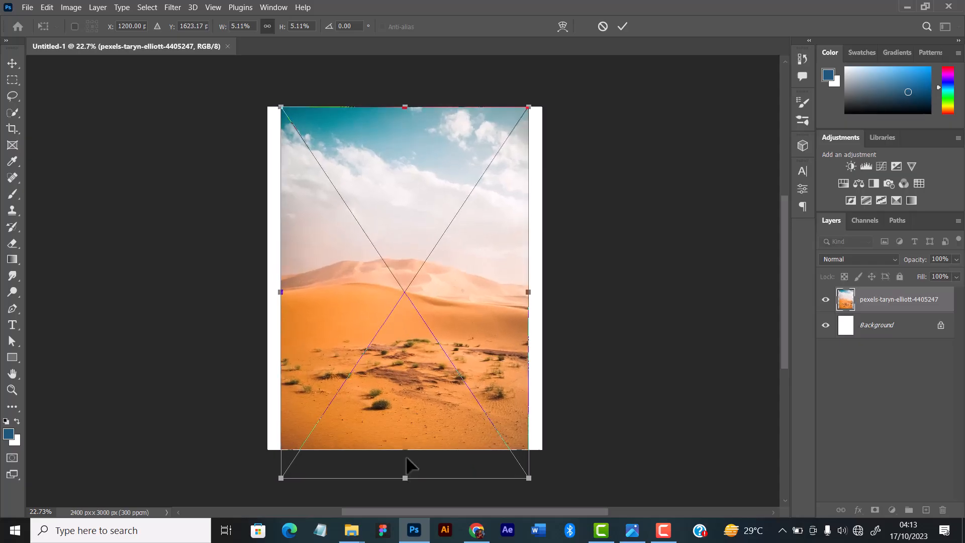
scroll(432, 333, down, 1)
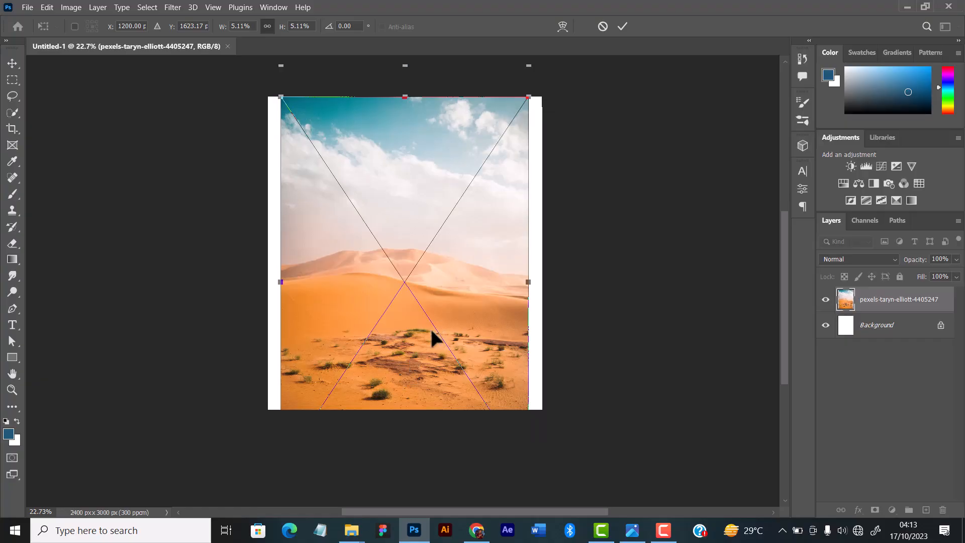
scroll(431, 330, down, 2)
scroll(424, 288, up, 3)
scroll(423, 288, down, 2)
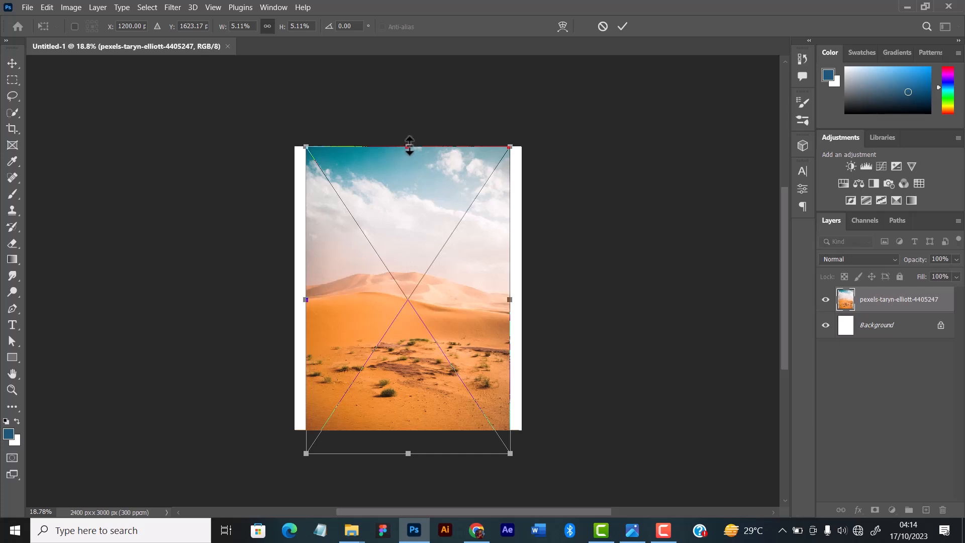
drag(407, 146, 414, 100)
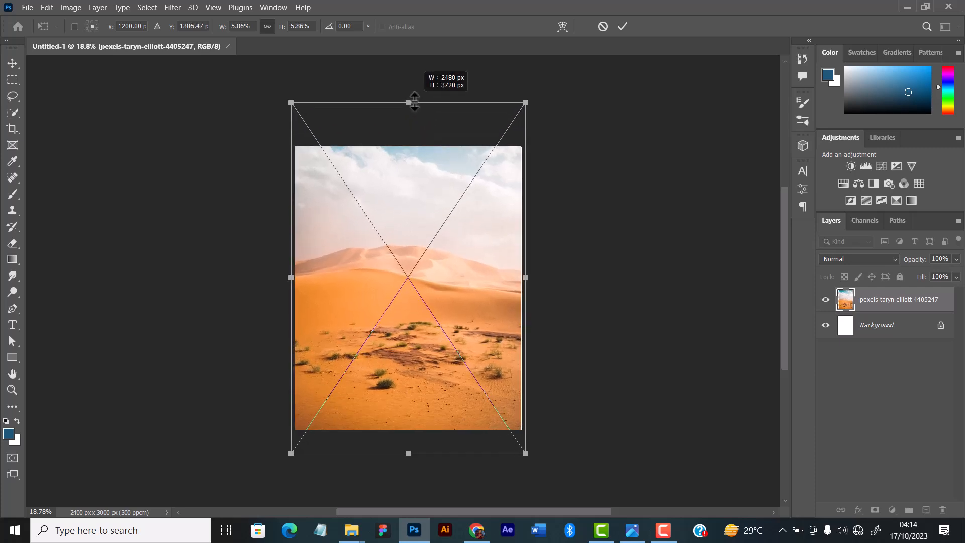
drag(414, 102, 414, 100)
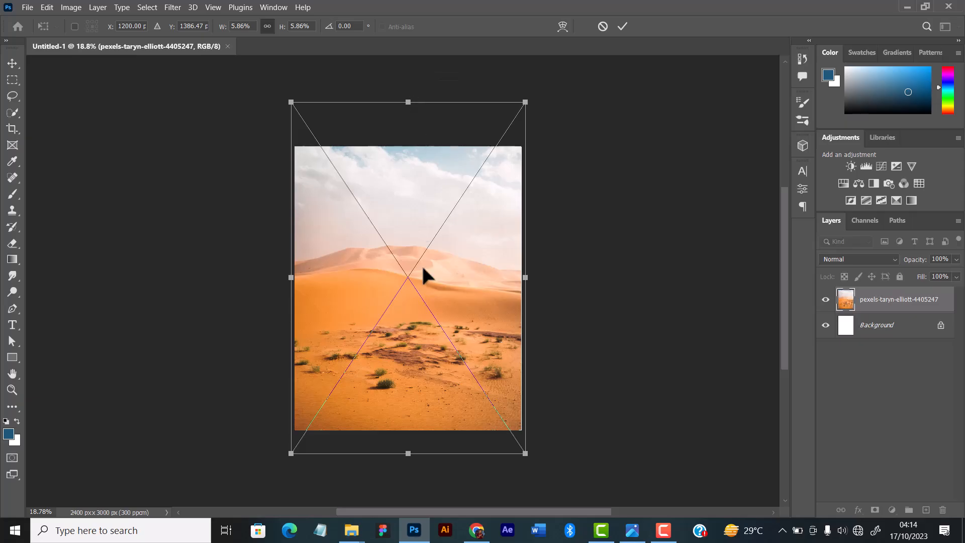
Shift the desert photo horizontally to about X 1192 px, keeping both side edges of the canvas covered.
drag(423, 268, 420, 268)
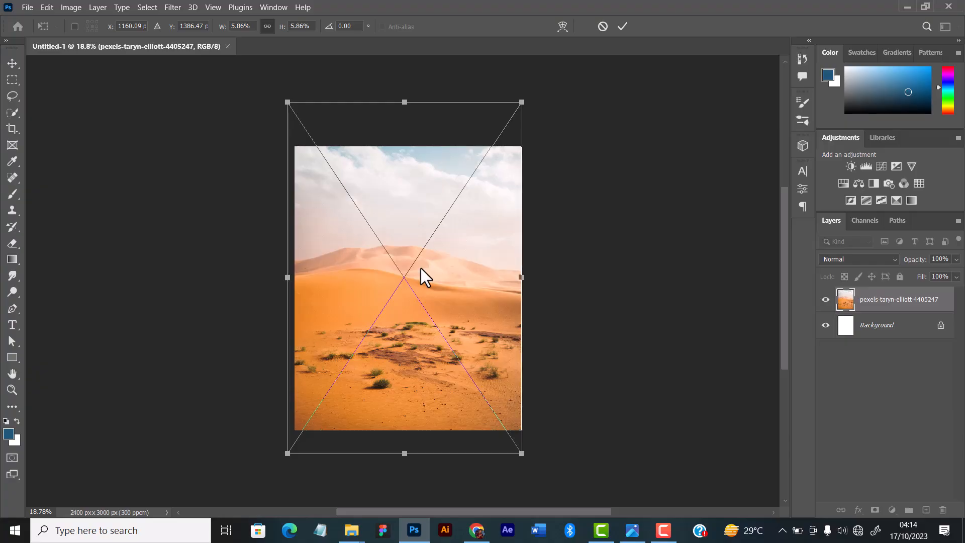
key(Right)
key(Right)
key(Right)
key(Right)
key(Right)
key(Right)
key(Right)
key(Right)
key(Right)
key(Right)
key(Right)
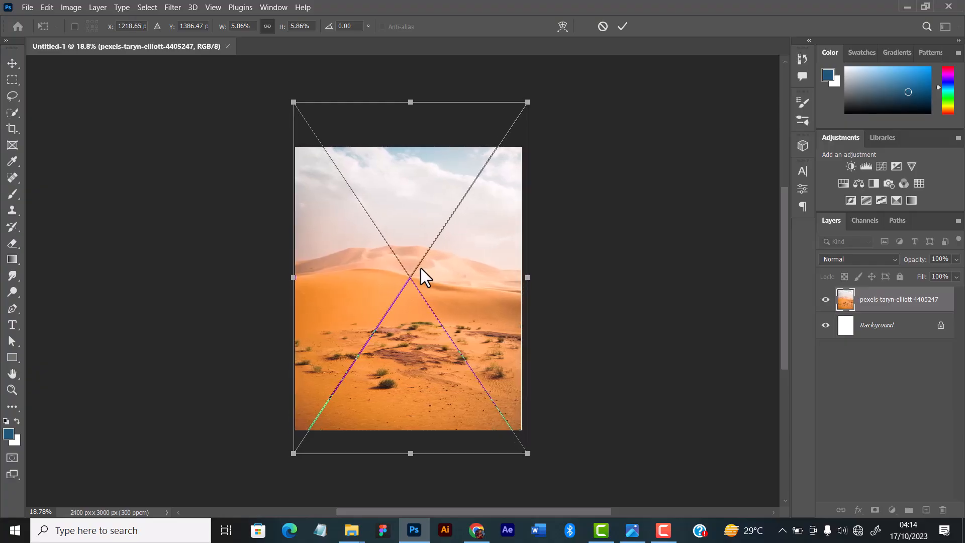
key(Right)
key(Right)
key(Right)
key(Left)
key(Left)
key(Left)
key(Left)
key(Left)
key(Left)
key(Left)
key(Left)
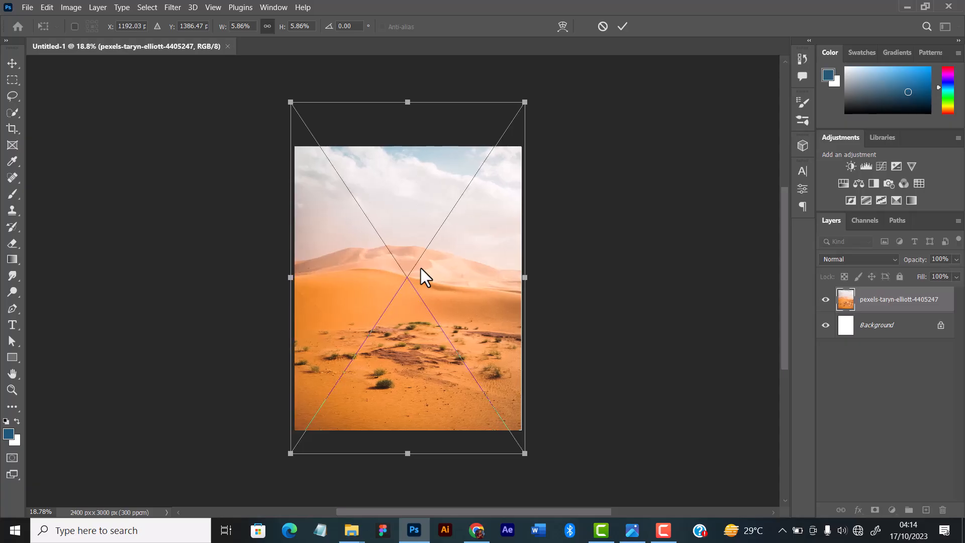
Nudge the desert photo down to about Y 1472 px and commit its placement.
key(Down)
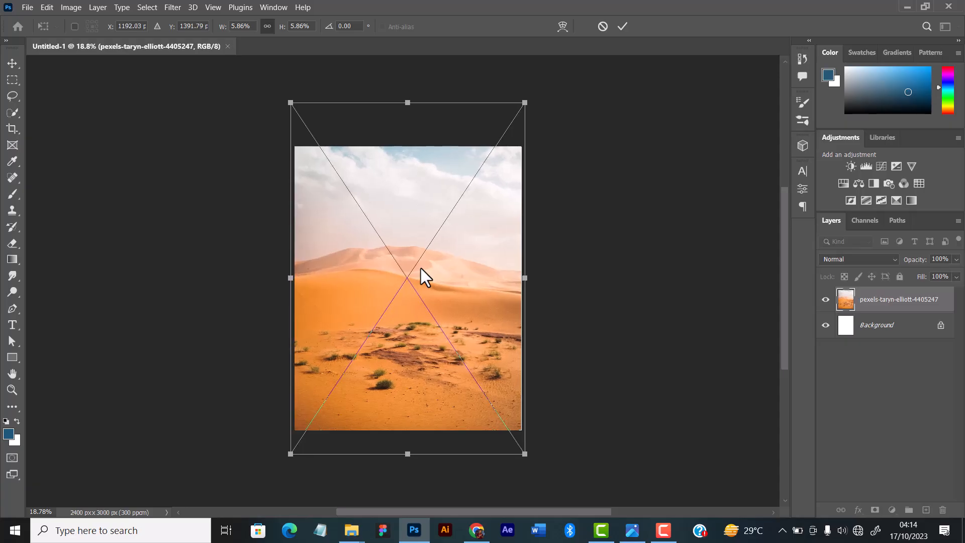
key(Down)
key(Down)
key(Down)
key(Down)
key(Down)
key(Down)
key(Down)
key(Down)
key(Down)
key(Down)
key(Down)
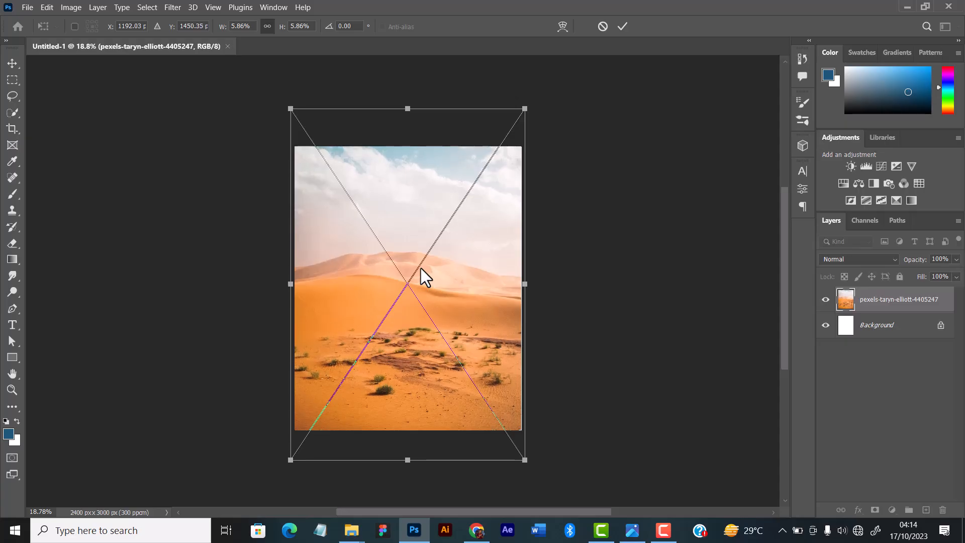
key(Down)
key(Down)
key(Down)
key(Down)
key(Down)
key(Down)
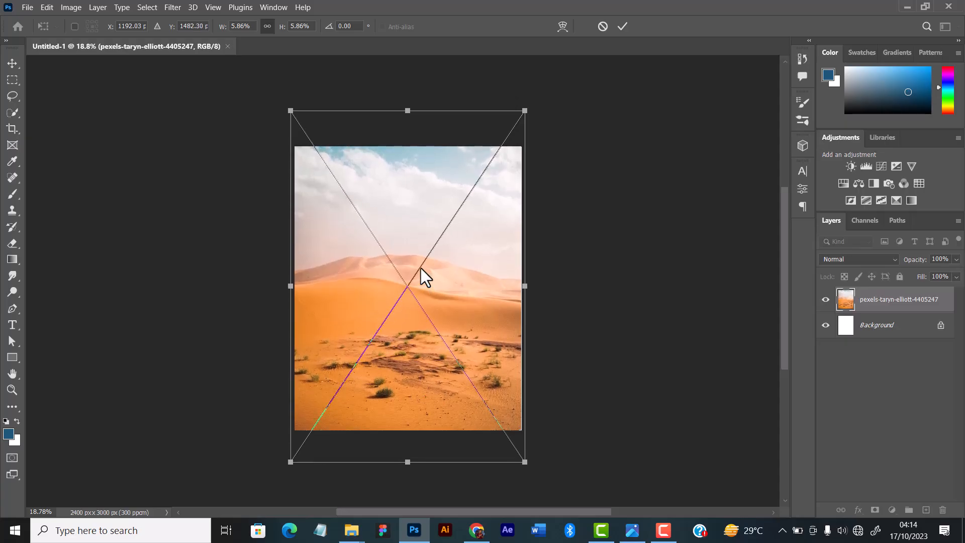
key(Up)
key(Up)
scroll(421, 267, up, 1)
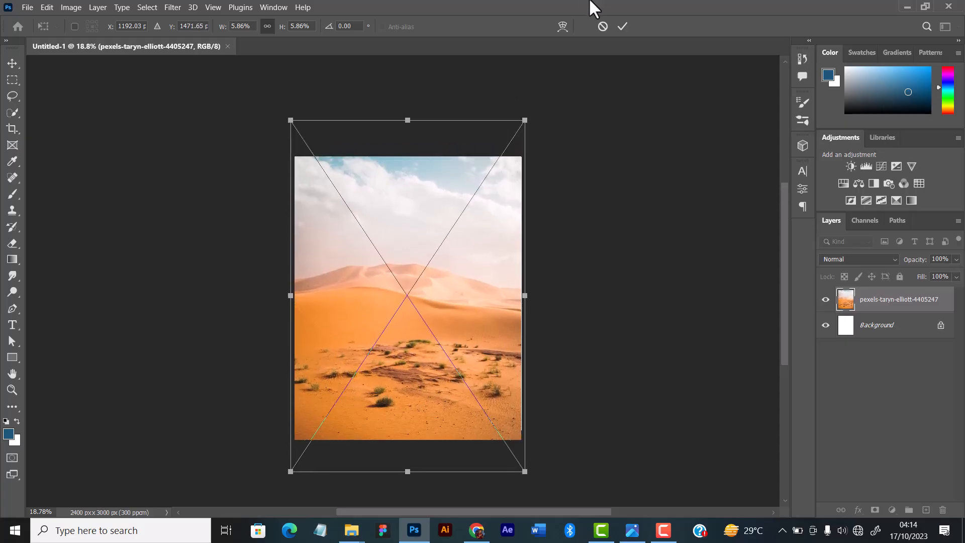
click(623, 24)
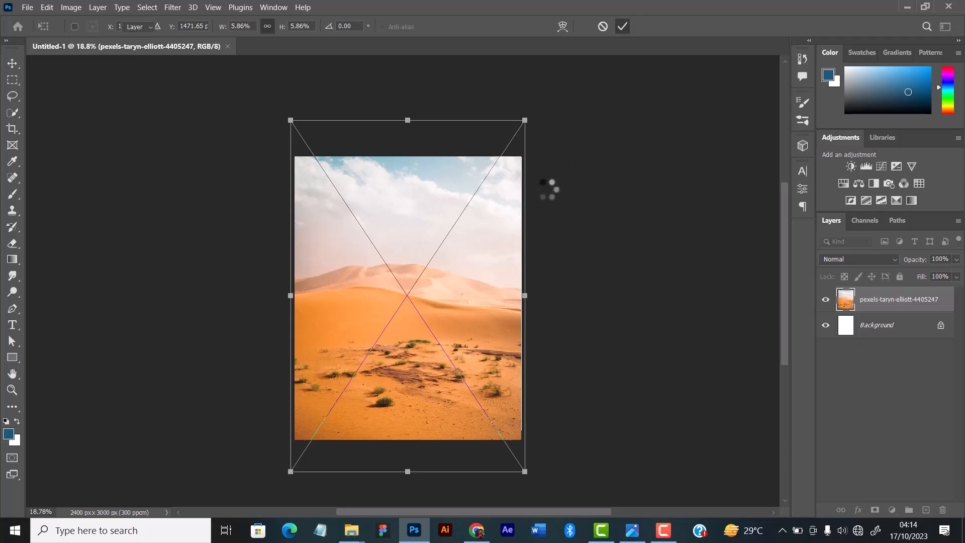
scroll(512, 221, down, 1)
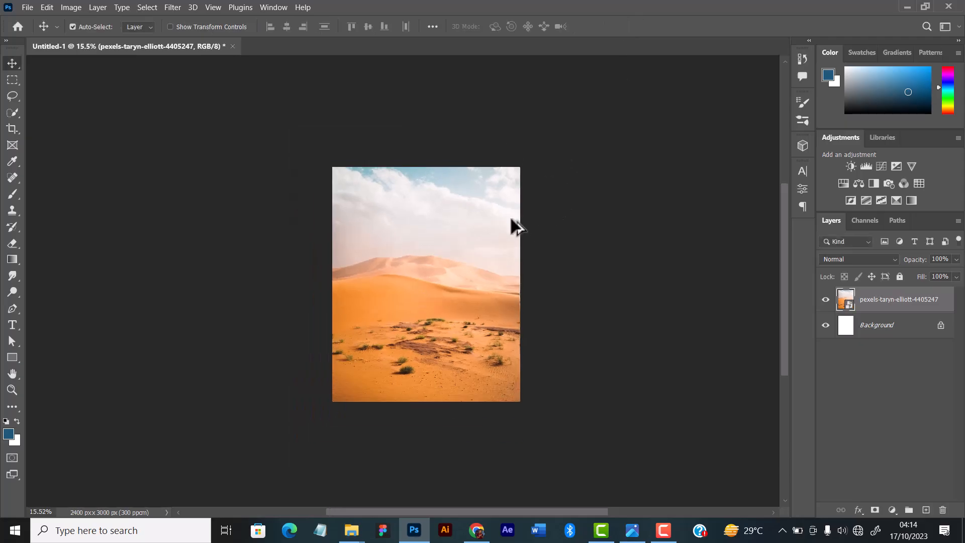
scroll(511, 221, up, 1)
scroll(434, 229, up, 1)
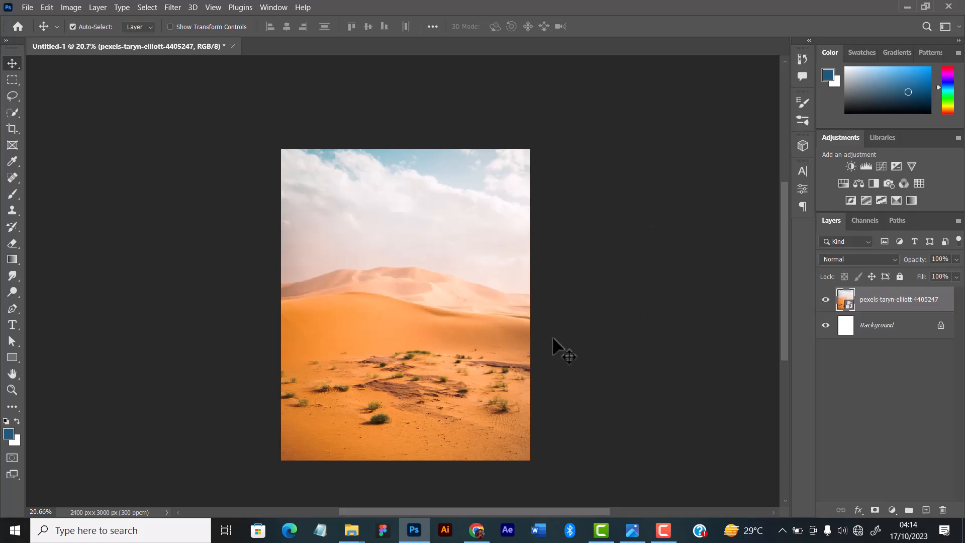
scroll(507, 336, down, 2)
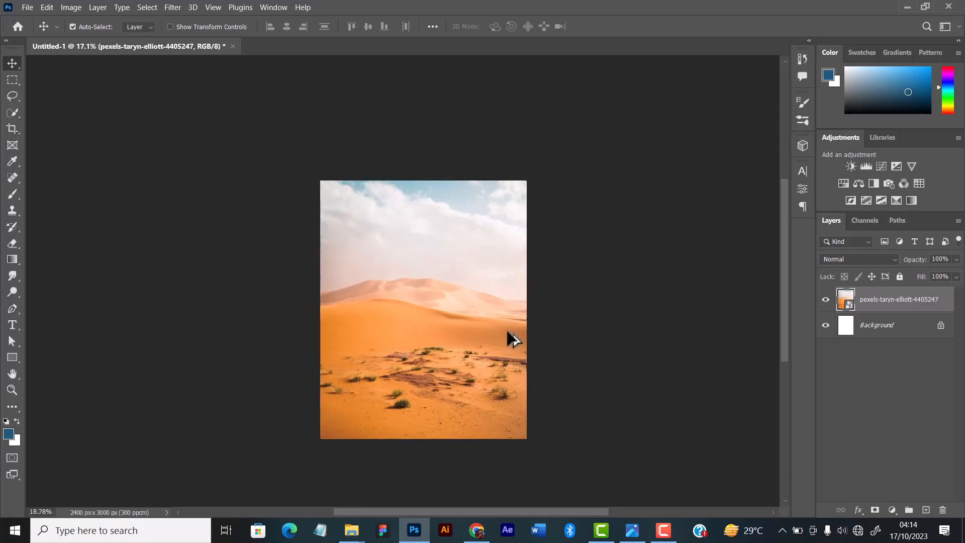
Place the open double-door image PngItem_1438698 from the Glory way folder onto the desert canvas.
scroll(506, 332, up, 2)
scroll(498, 333, down, 1)
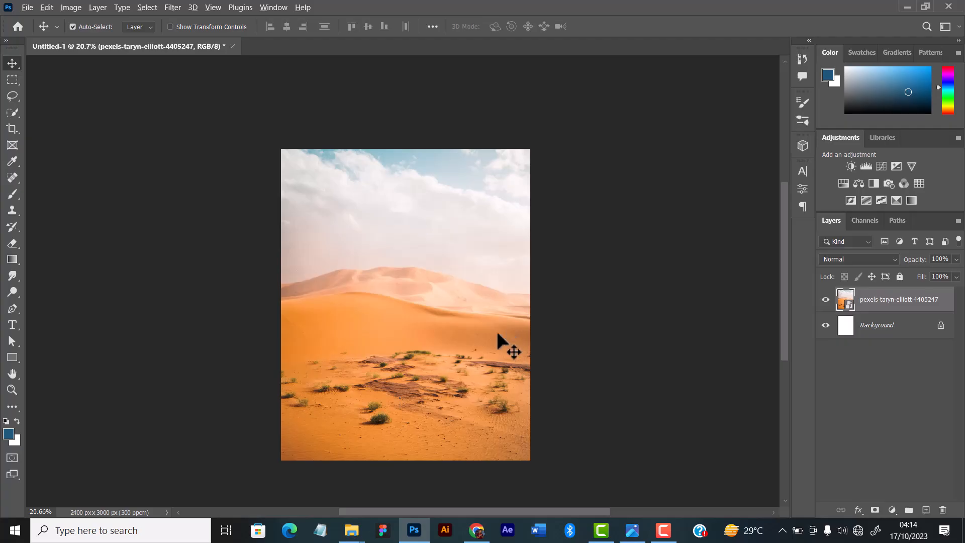
scroll(454, 363, up, 2)
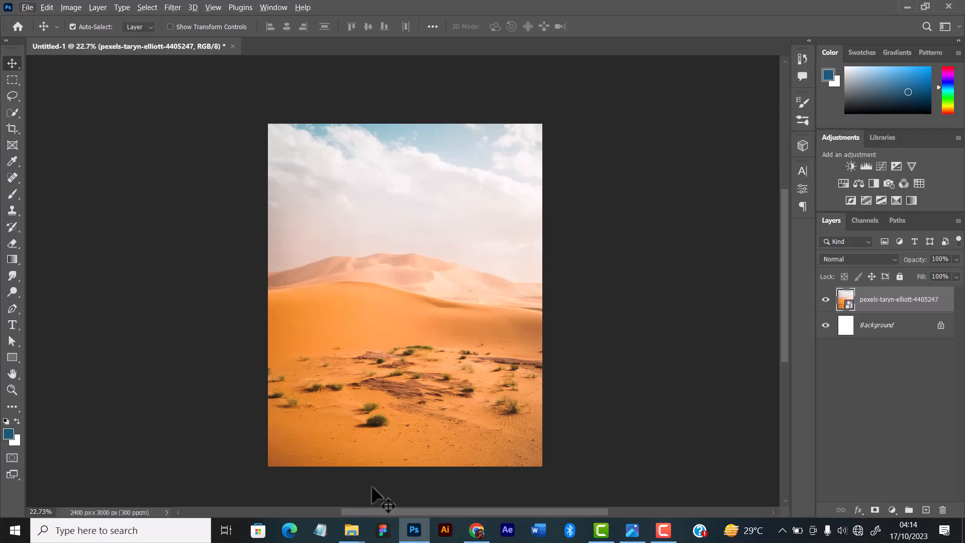
mouse_move(351, 530)
click(333, 481)
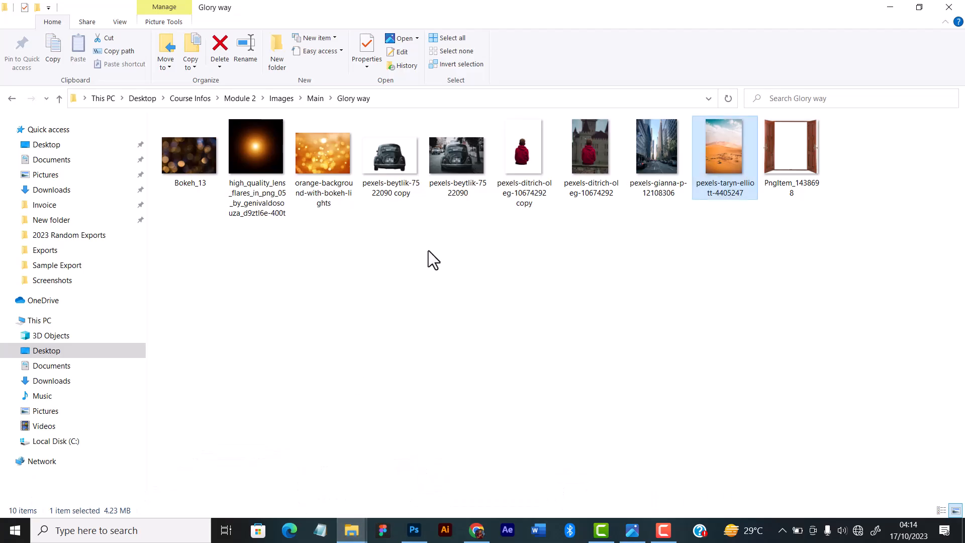
click(800, 142)
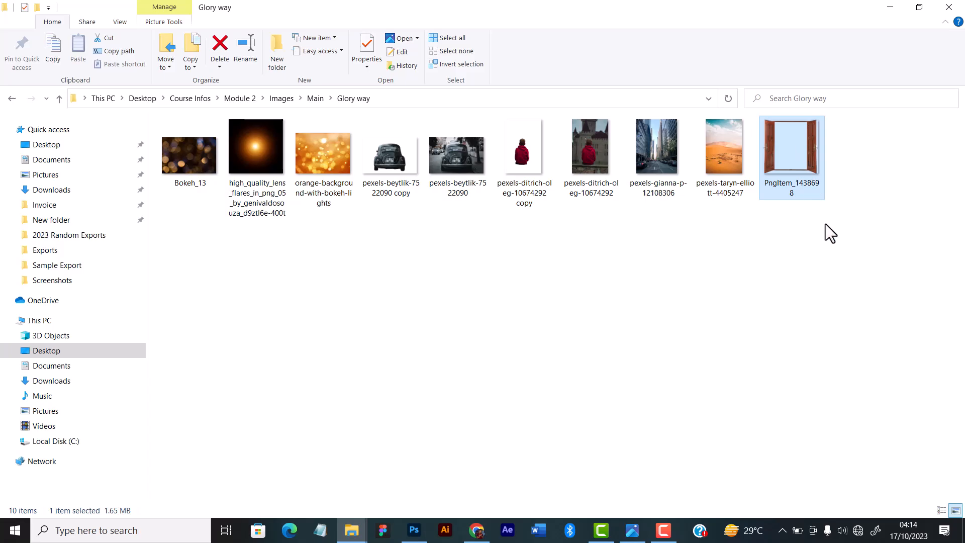
key(alt+Tab)
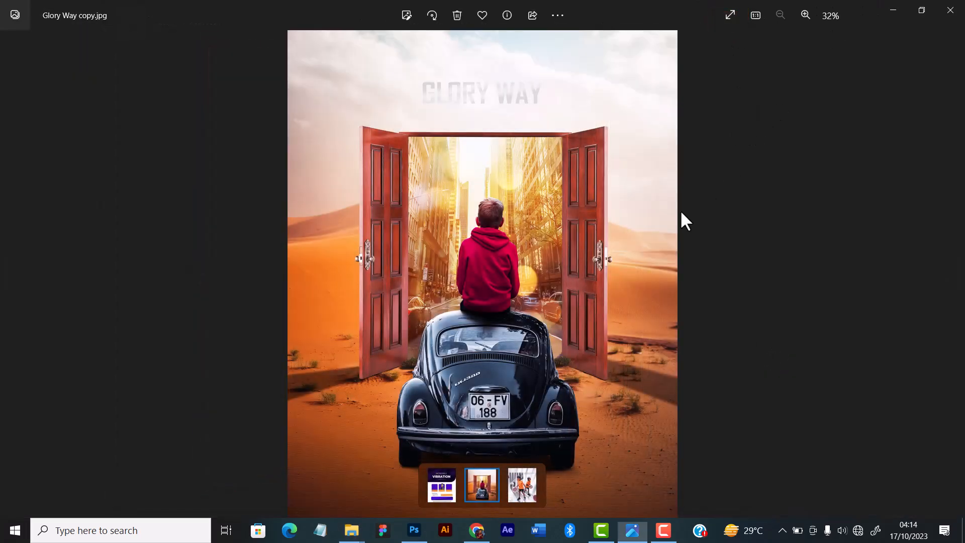
click(900, 8)
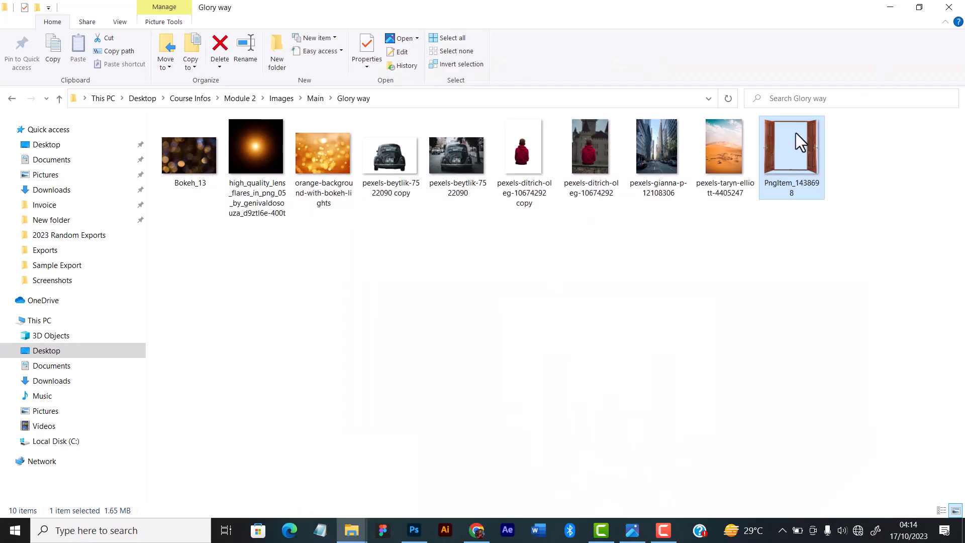
drag(796, 134, 395, 349)
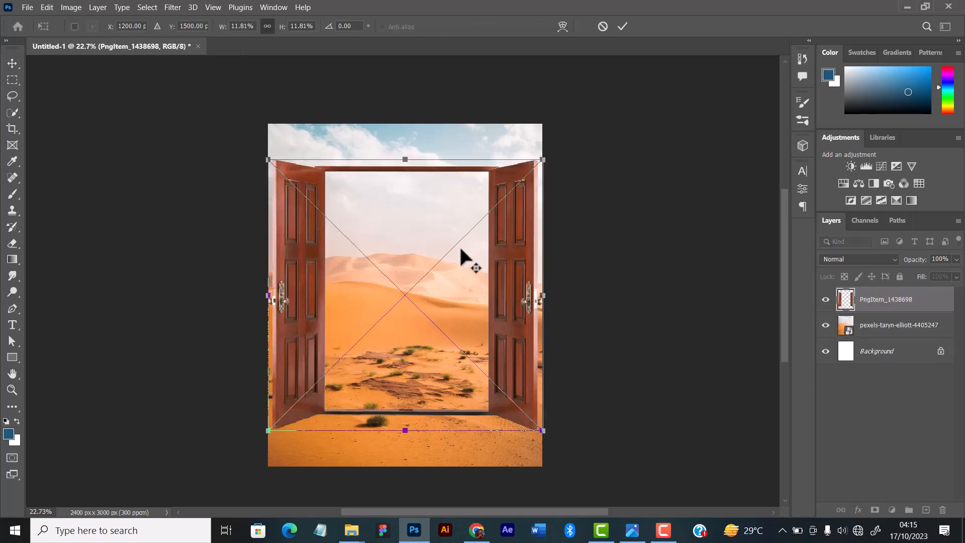
Scale the door proportionally to about 8.63%, position it at about X 1200 px, Y 1472 px, and commit the placement.
scroll(460, 249, up, 1)
scroll(411, 179, down, 2)
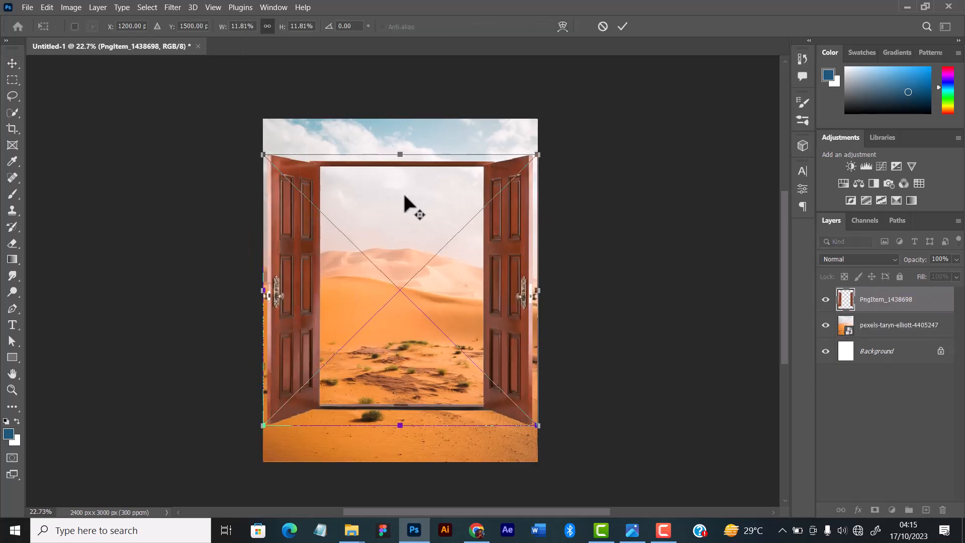
drag(401, 156, 402, 221)
drag(466, 260, 464, 225)
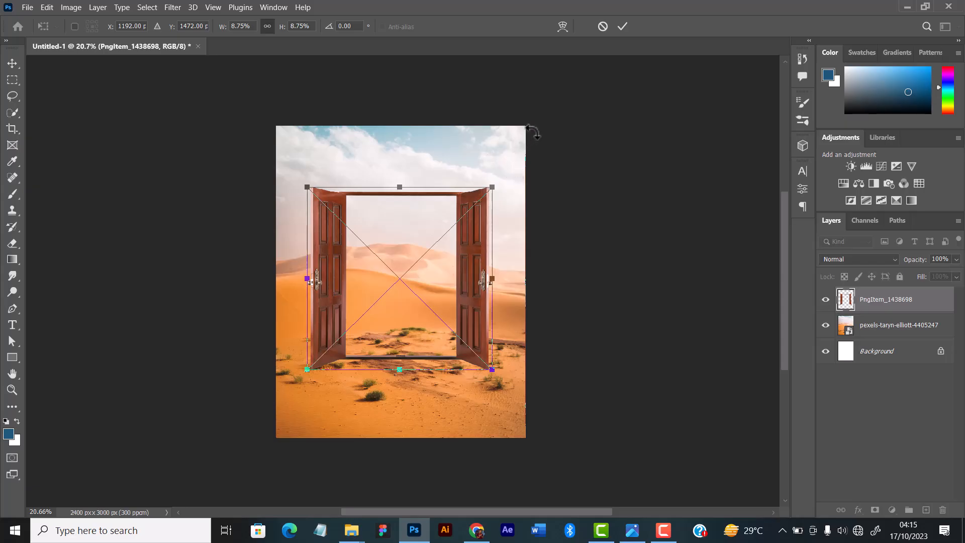
drag(493, 185, 490, 190)
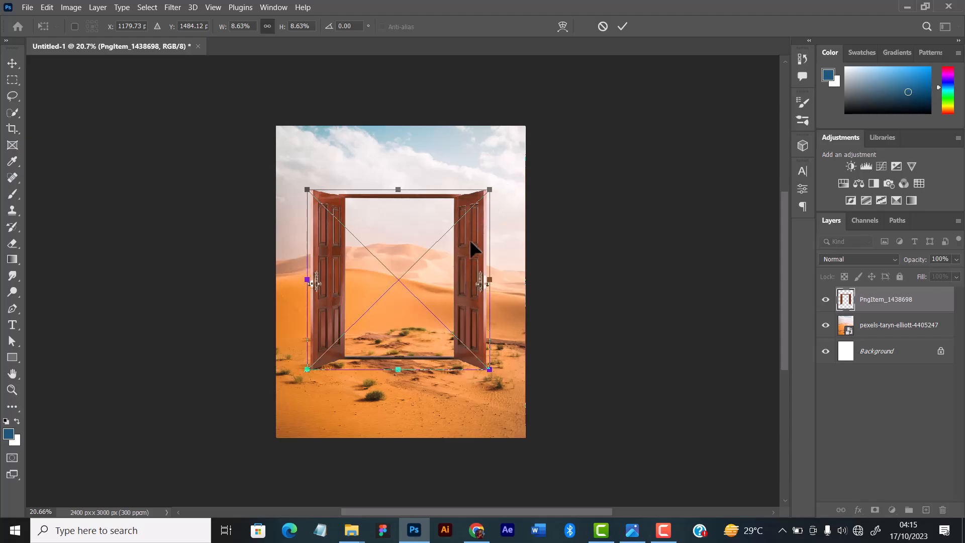
drag(466, 285, 470, 285)
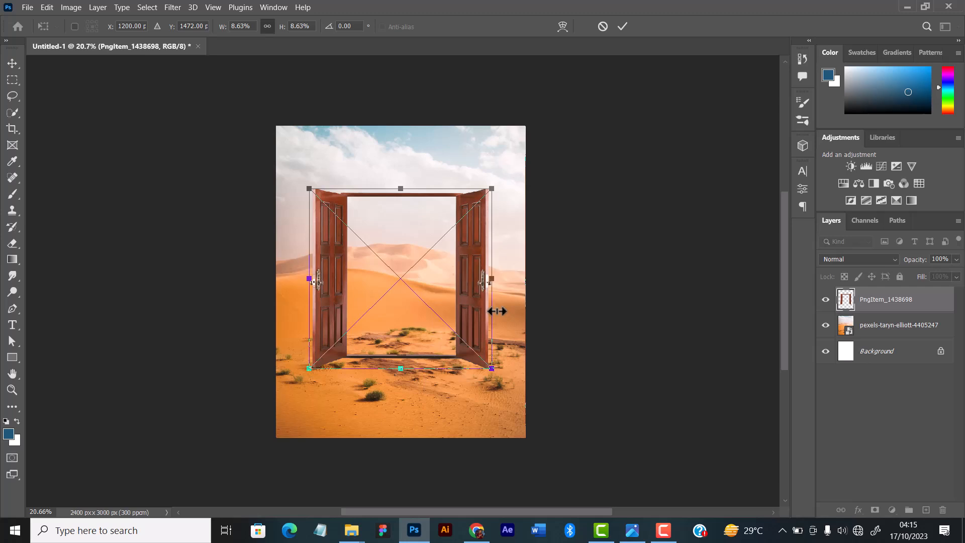
click(621, 27)
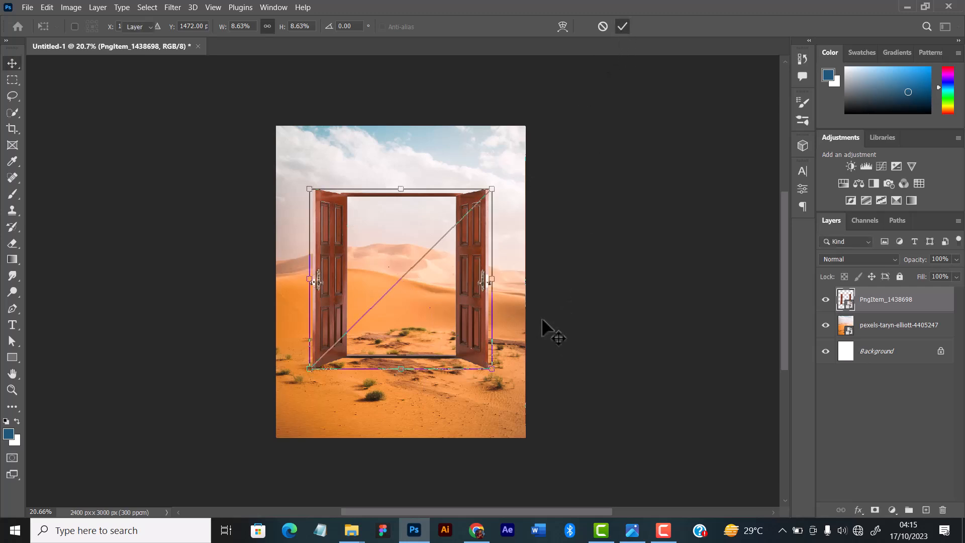
Nudge the placed door slightly to the right over the desert.
key(ctrl+plus)
scroll(543, 327, down, 1)
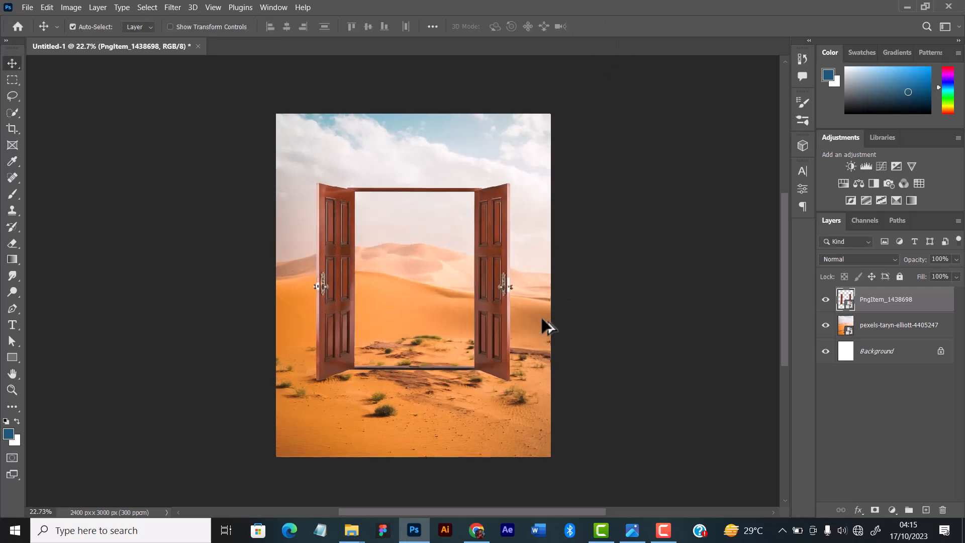
scroll(543, 327, up, 2)
scroll(543, 327, down, 1)
scroll(543, 327, down, 1)
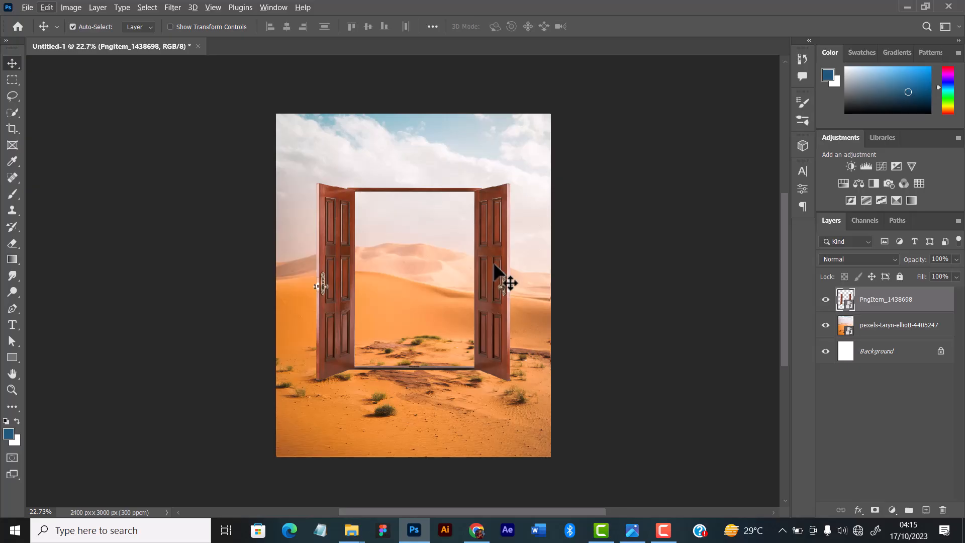
key(shift+Right)
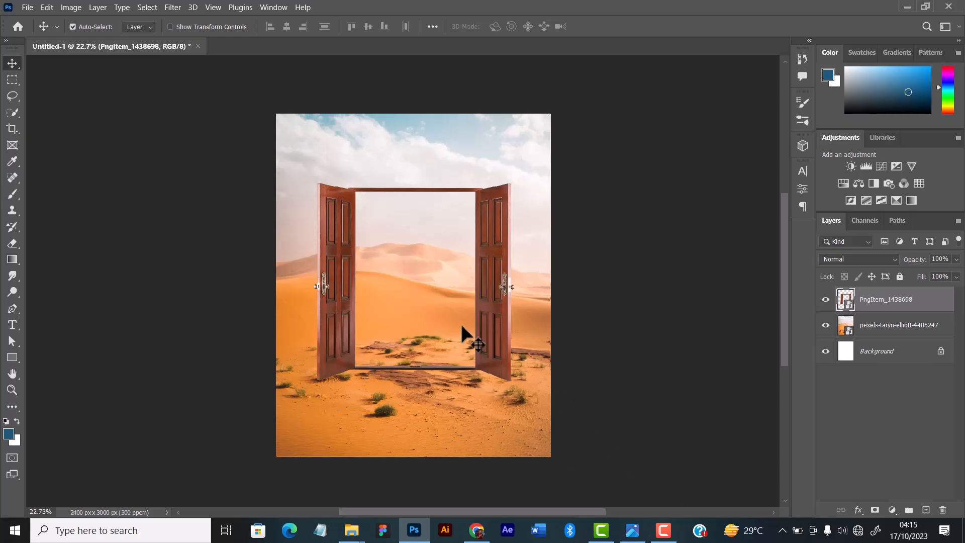
Examine how the door sits on the desert ground, both up close and with the whole canvas in view.
scroll(527, 382, up, 3)
scroll(523, 377, down, 2)
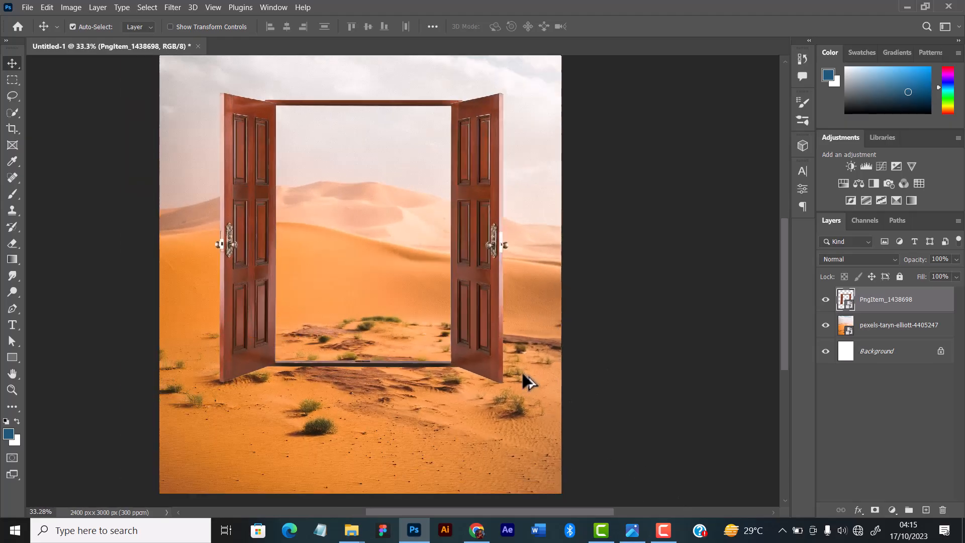
scroll(523, 374, up, 2)
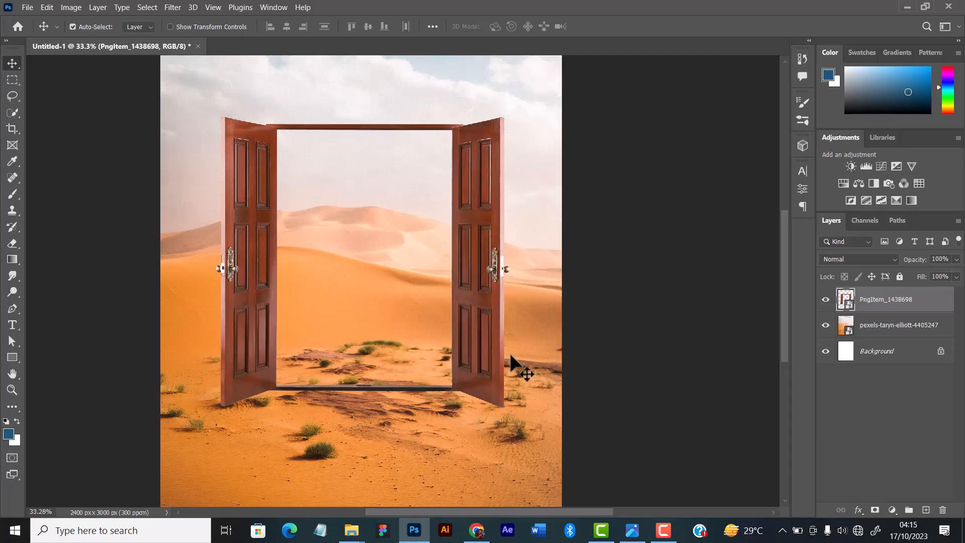
scroll(518, 362, down, 1)
scroll(496, 327, down, 3)
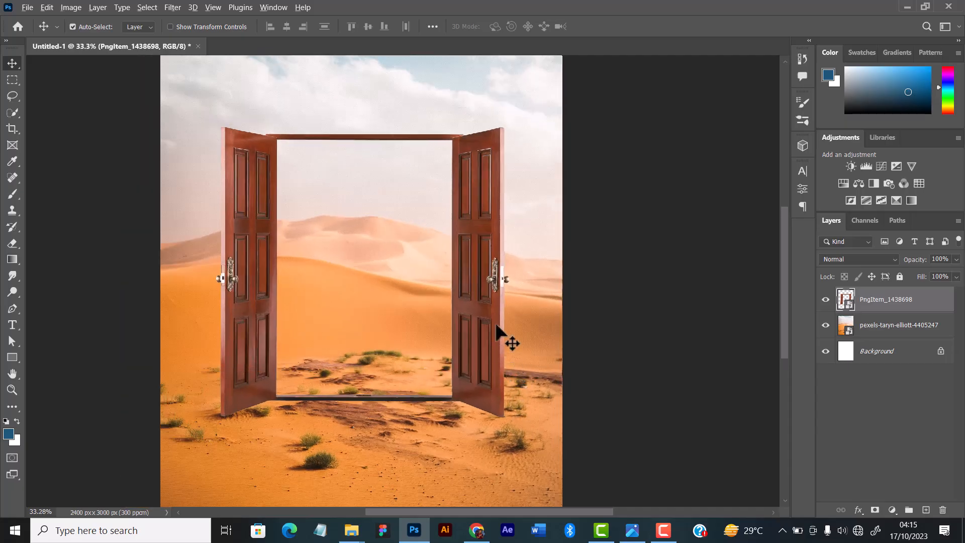
scroll(502, 332, down, 2)
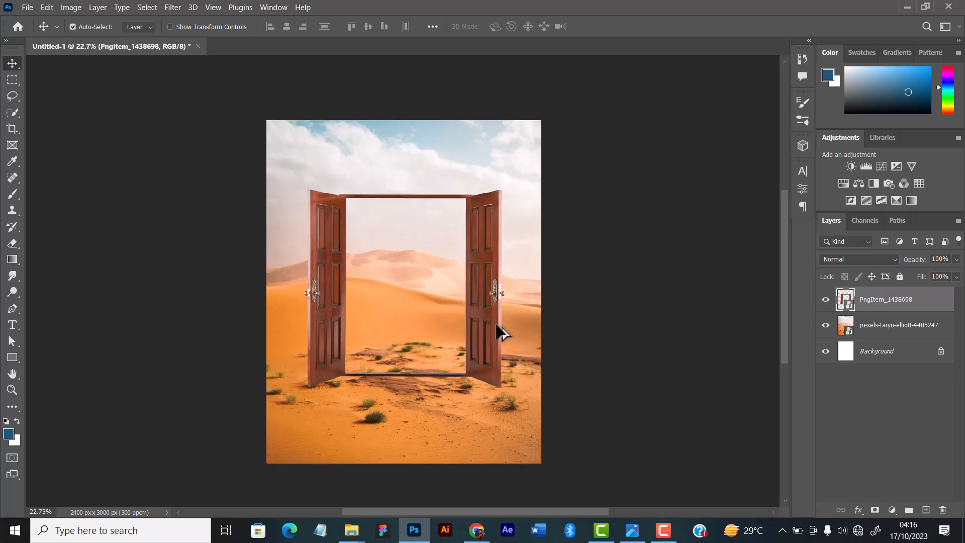
scroll(501, 332, up, 1)
scroll(501, 332, up, 1)
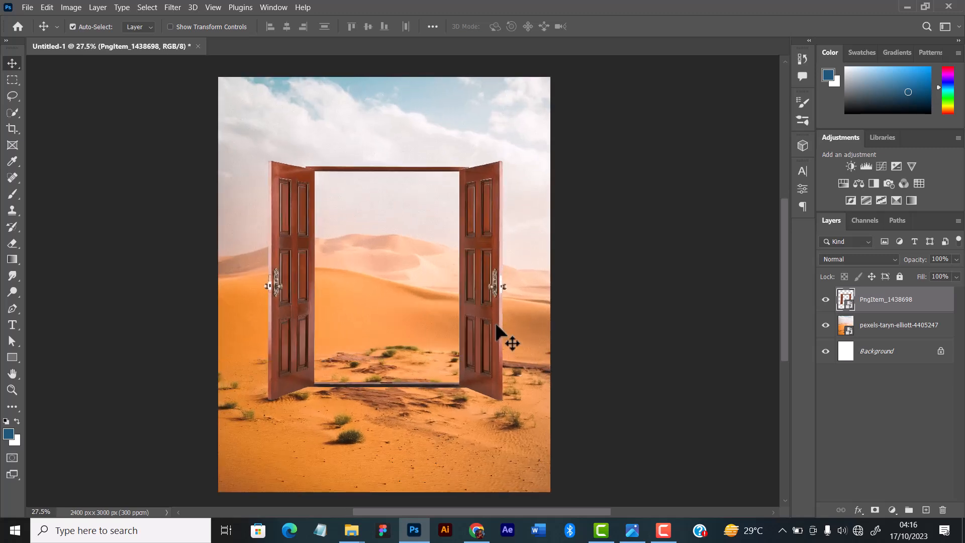
scroll(501, 331, down, 1)
scroll(502, 332, up, 2)
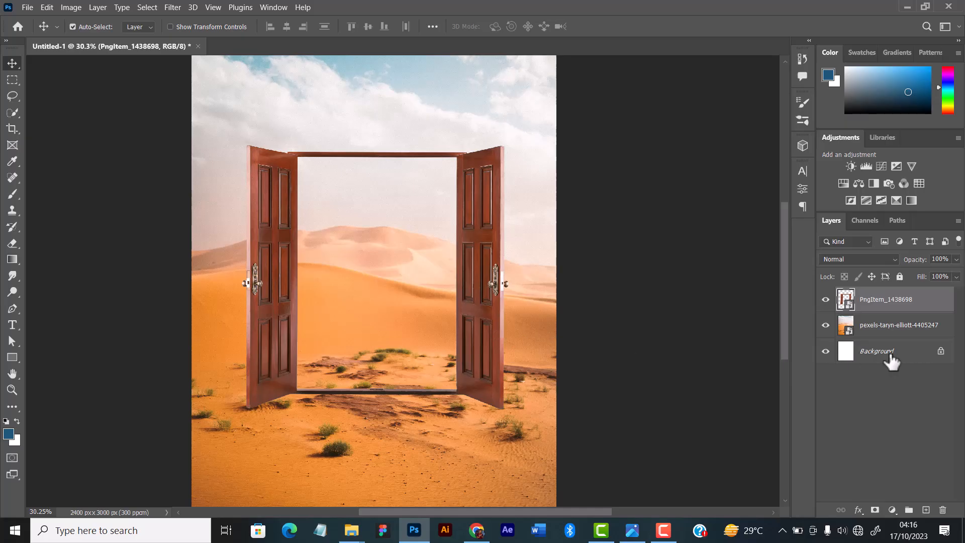
Add a new empty layer with default settings between the desert photo and the door.
click(888, 333)
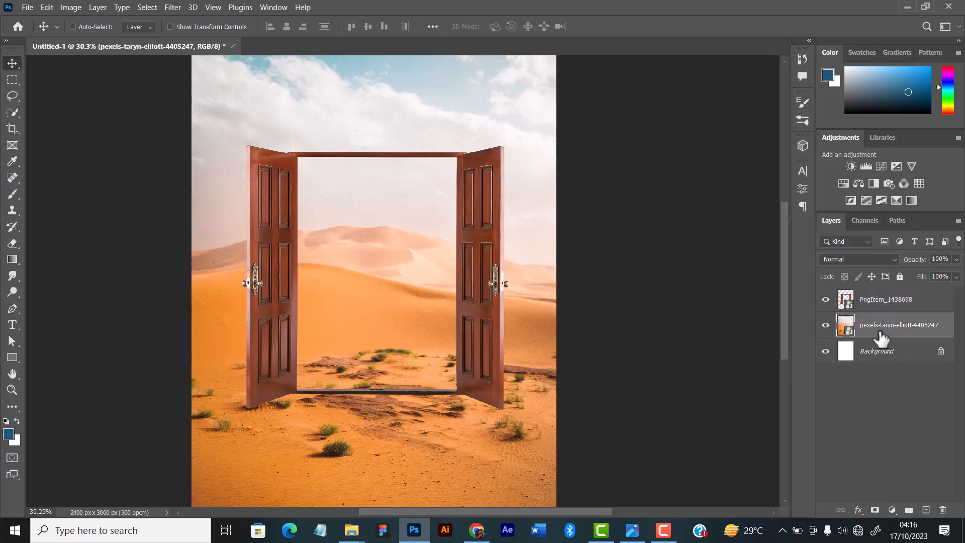
key(ctrl+shift+n)
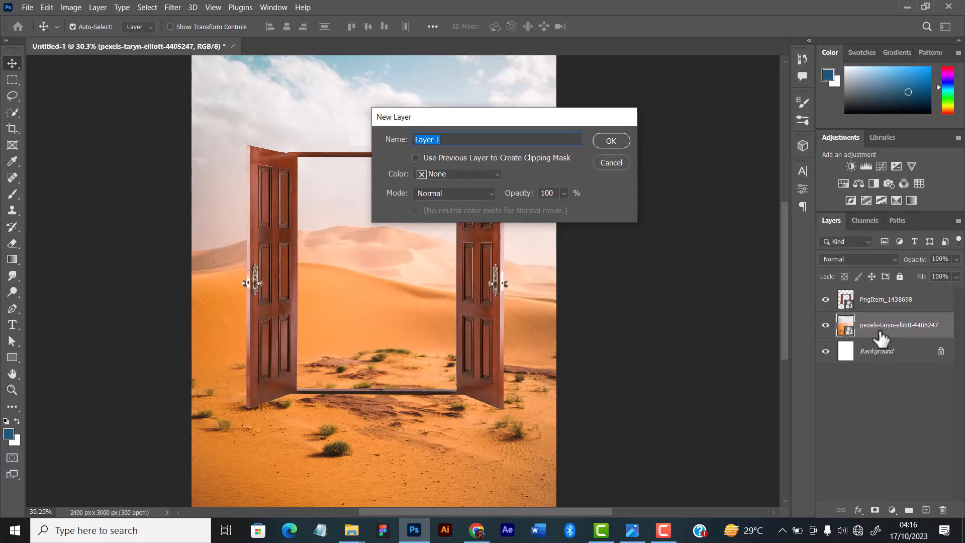
key(Return)
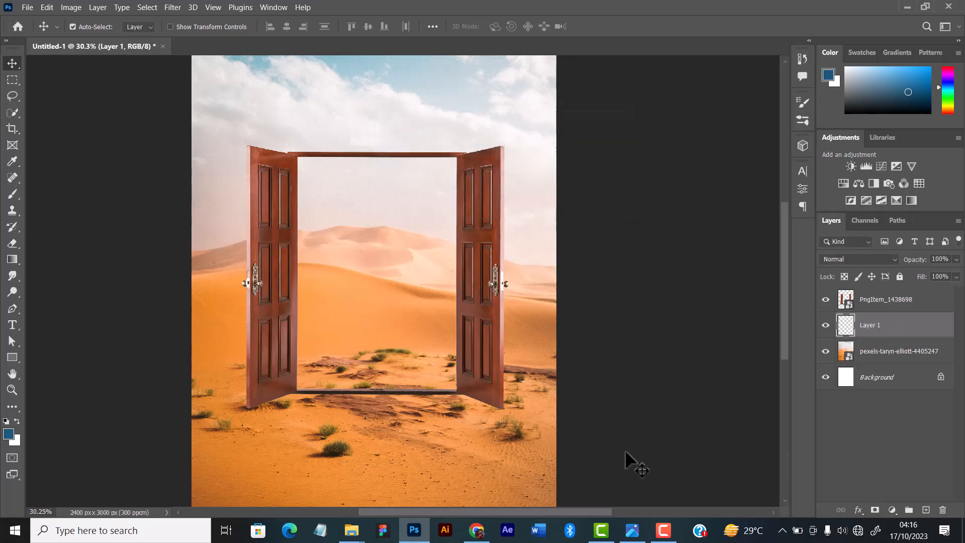
Set up the Brush tool with the default black foreground colour and a 50 px size for work at the door's base.
scroll(447, 442, up, 2)
scroll(449, 406, up, 2)
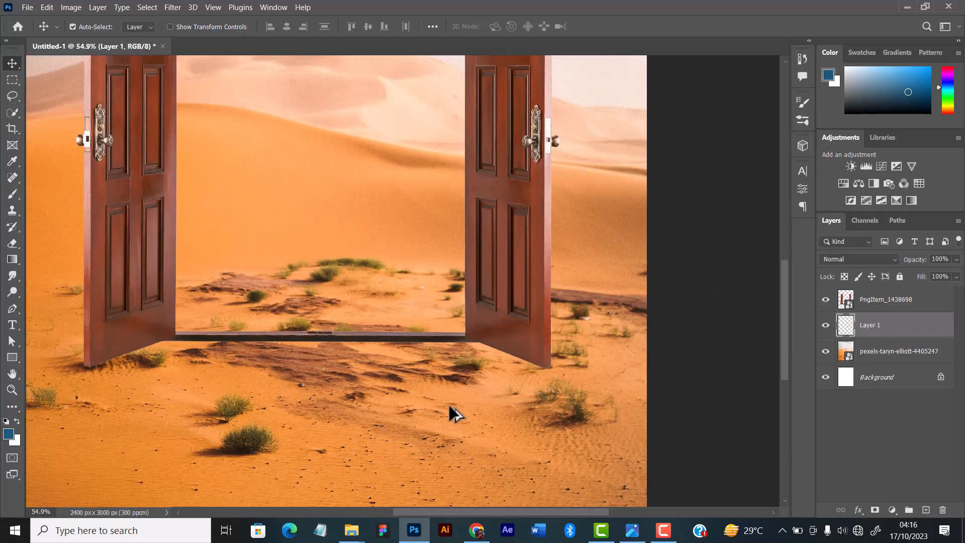
drag(297, 367, 427, 341)
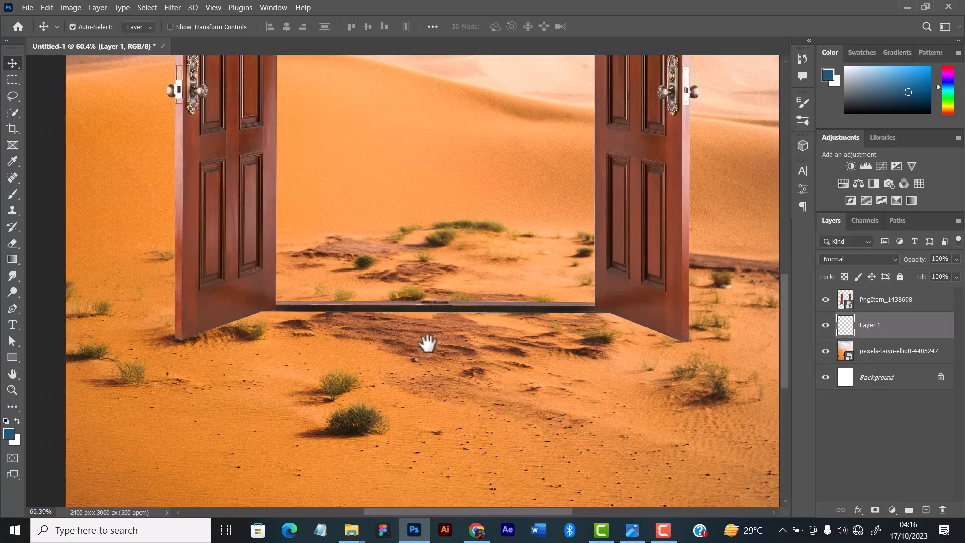
scroll(424, 343, up, 2)
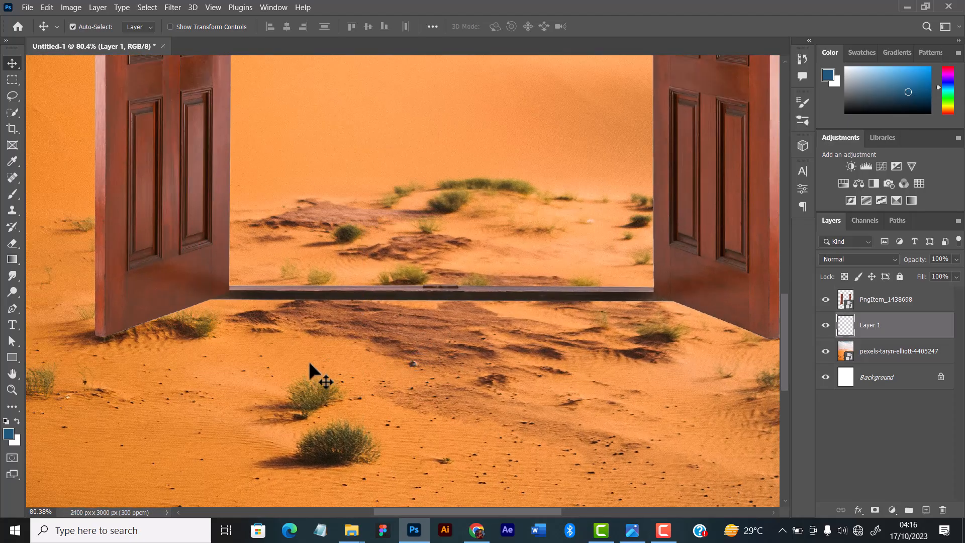
click(17, 198)
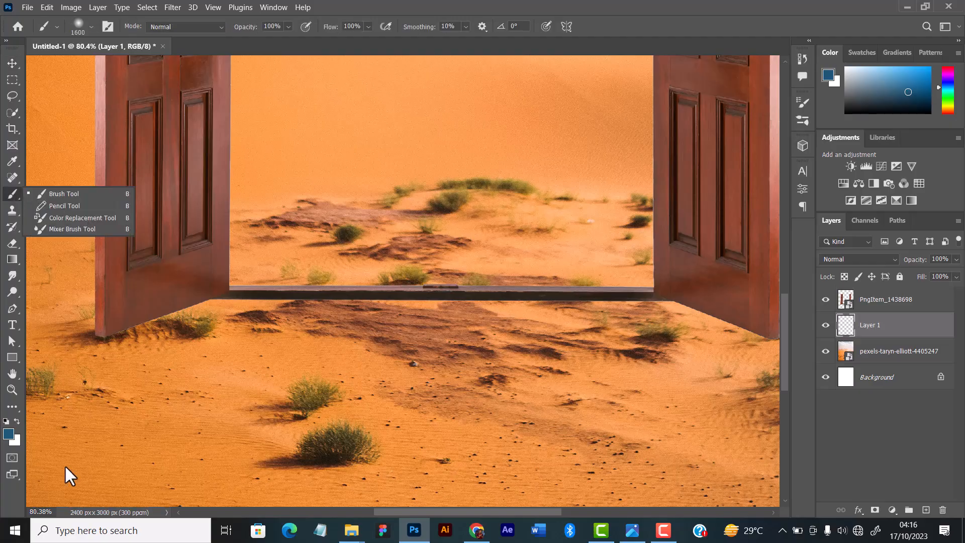
click(7, 422)
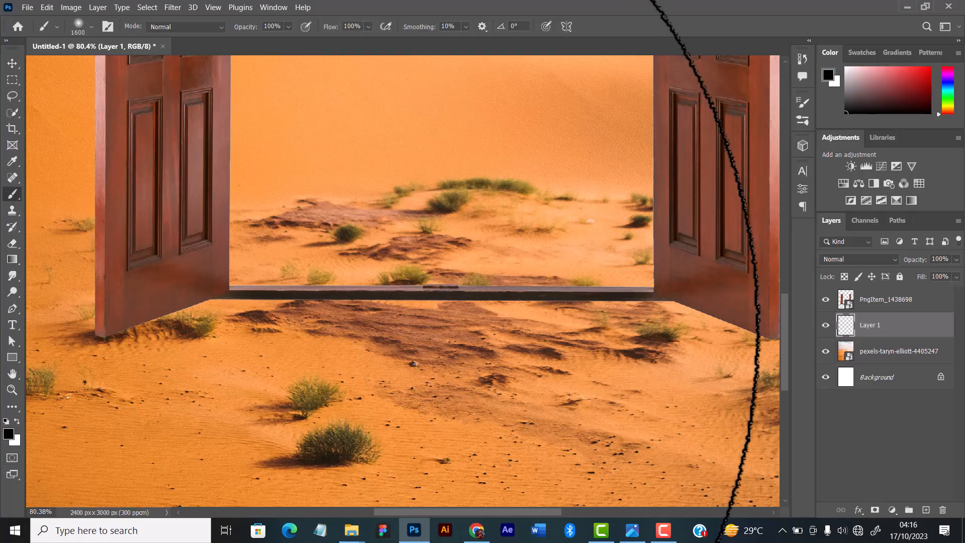
key(bracketleft)
key(bracketleft)
key(bracketleft)
key(bracketleft)
key(bracketleft)
key(bracketleft)
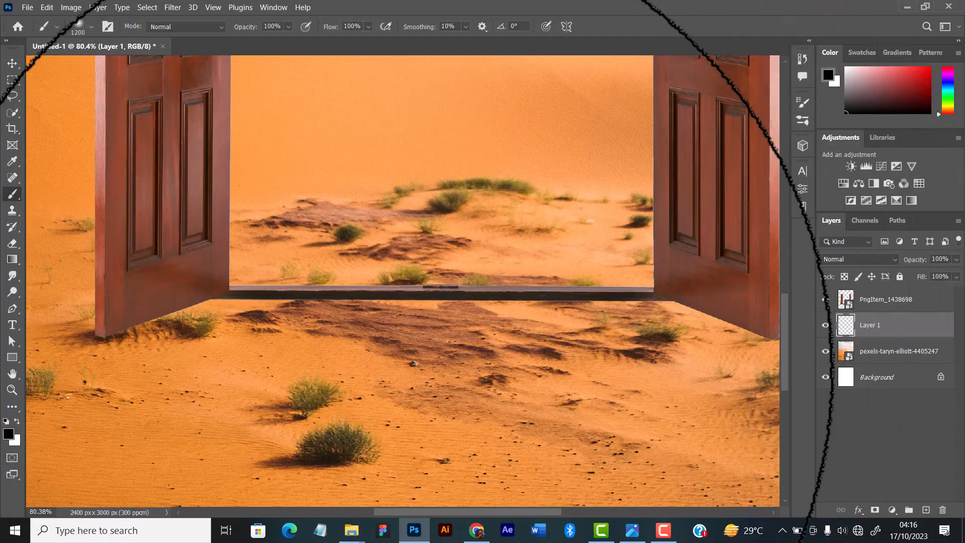
key(bracketleft)
key(bracketleft)
key(bracketleft)
key(bracketleft)
key(bracketleft)
key(bracketleft)
key(bracketleft)
key(bracketleft)
key(bracketleft)
key(bracketleft)
key(bracketleft)
key(bracketleft)
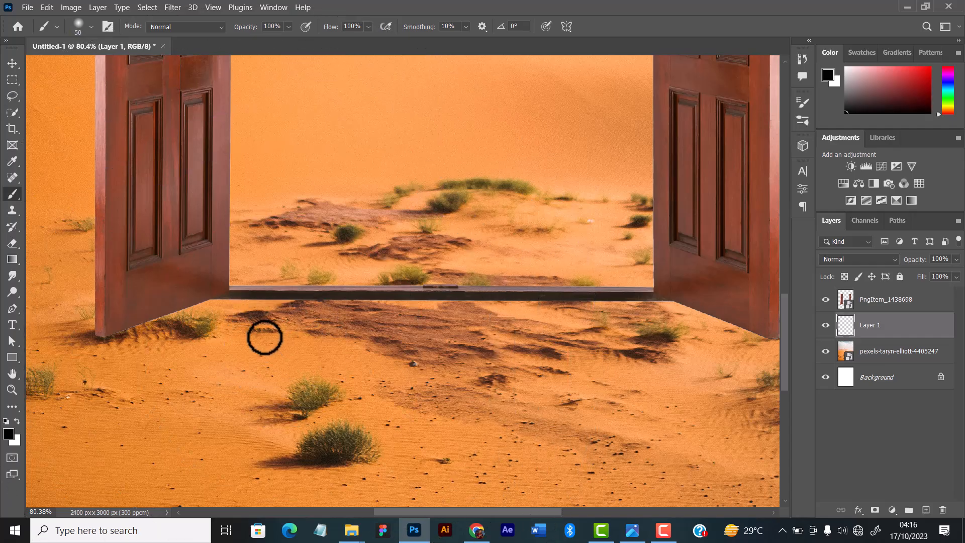
Paint a soft black contact shadow along the bottom edge of the left door leaf with the brush reduced to 25 px.
scroll(263, 345, up, 4)
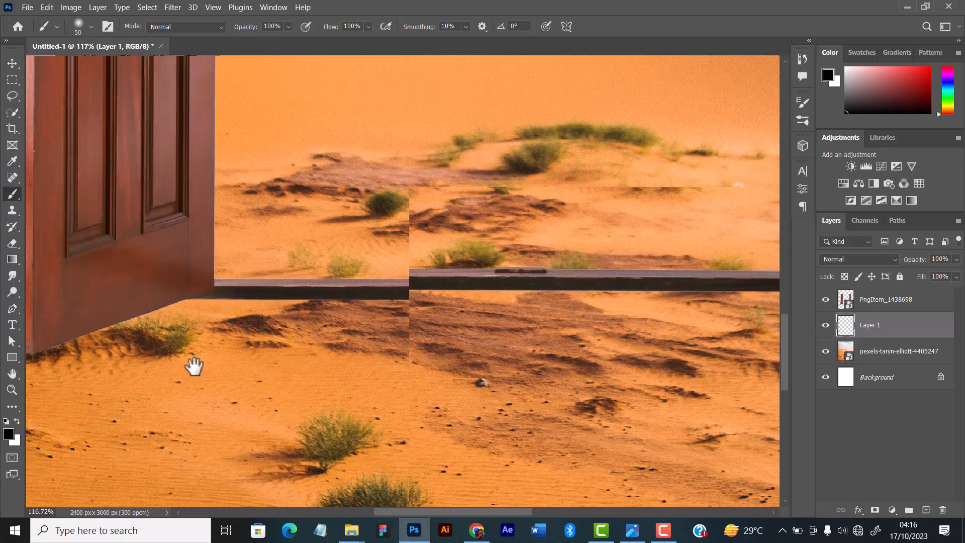
scroll(226, 345, up, 3)
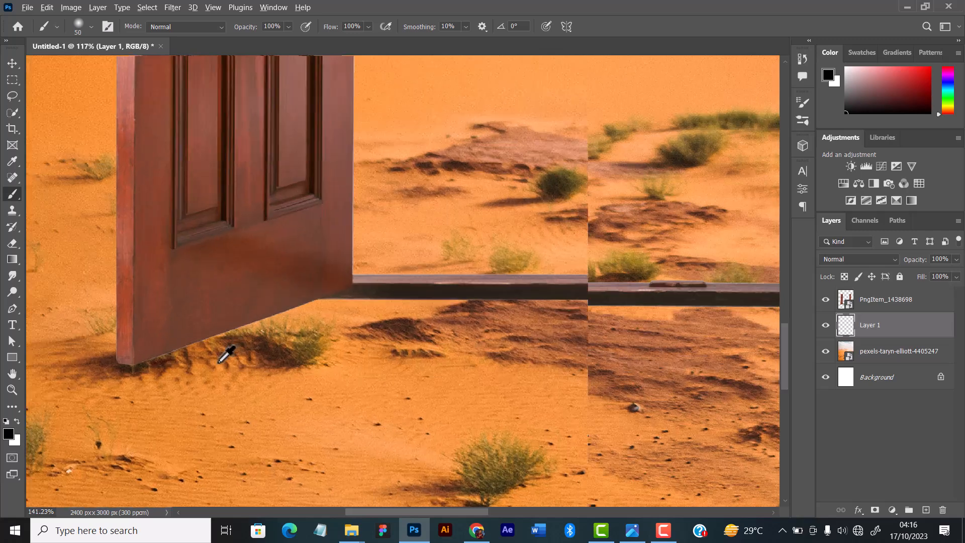
scroll(195, 324, up, 3)
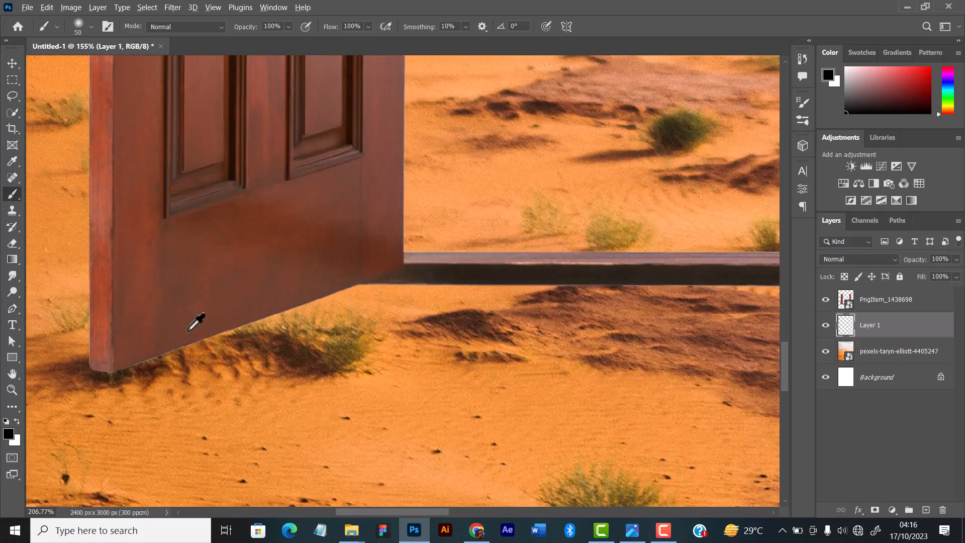
key(bracketleft)
key(bracketleft)
key(bracketleft)
key(bracketleft)
key(bracketleft)
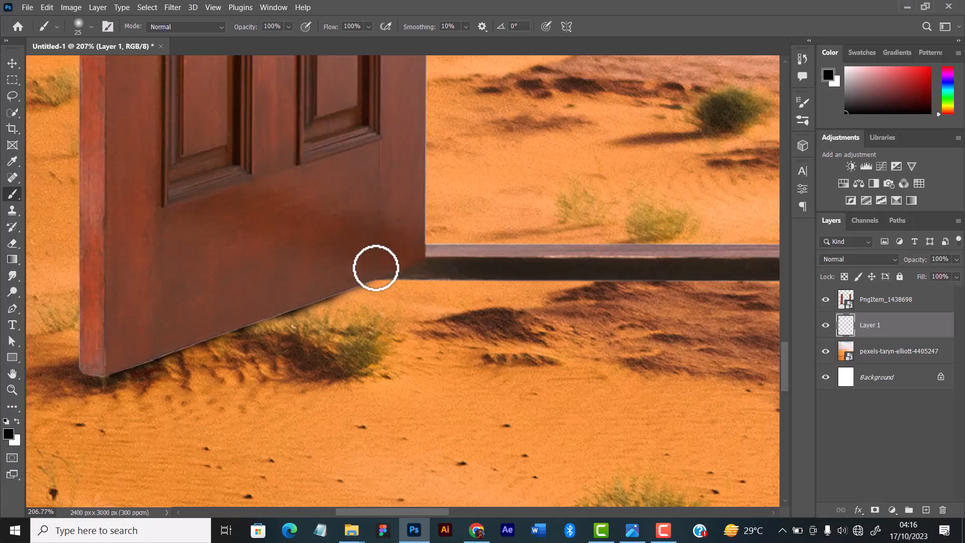
click(387, 269)
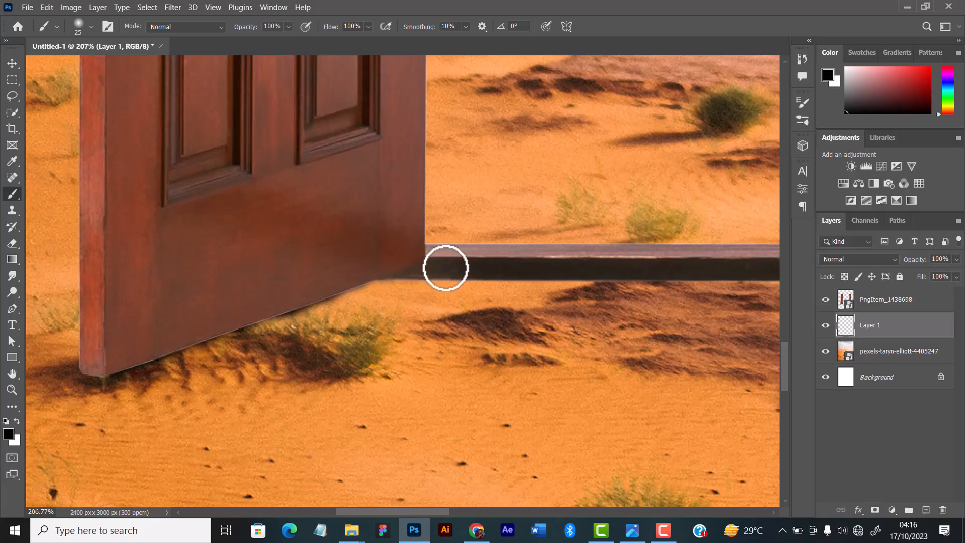
Continue the 25 px black contact shadow along the threshold and beneath the slanted bottom edge of the right door leaf.
drag(663, 300, 356, 306)
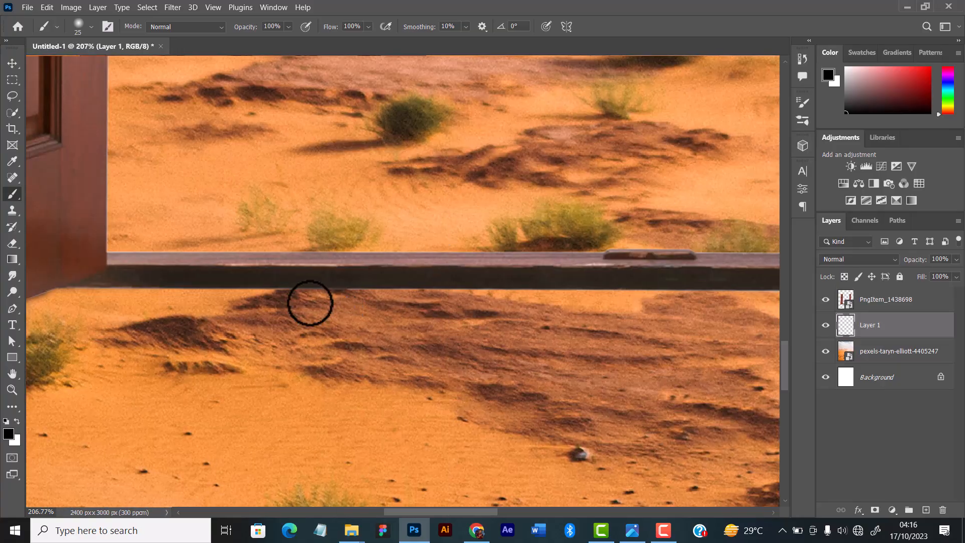
mouse_move(566, 315)
mouse_down()
mouse_move(338, 316)
mouse_move(334, 302)
mouse_up()
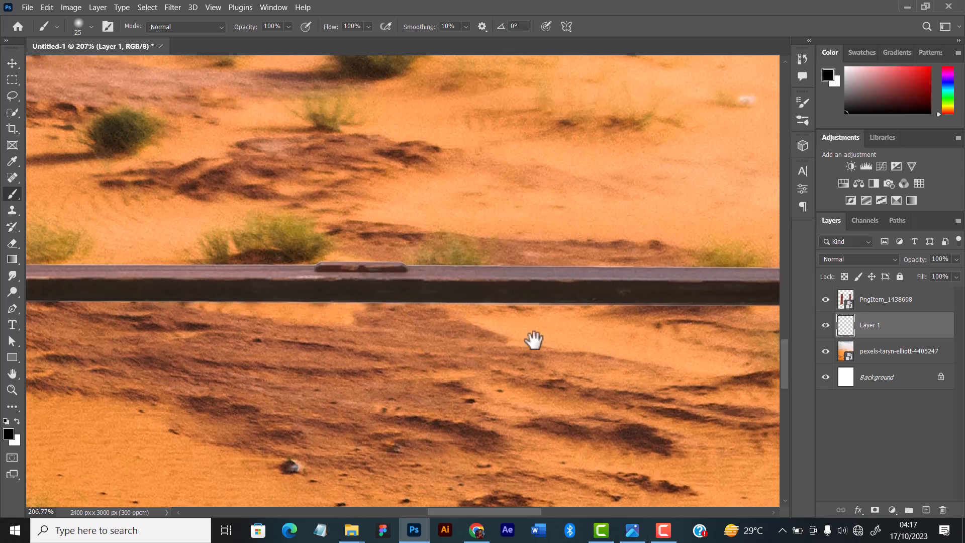
drag(534, 338, 256, 339)
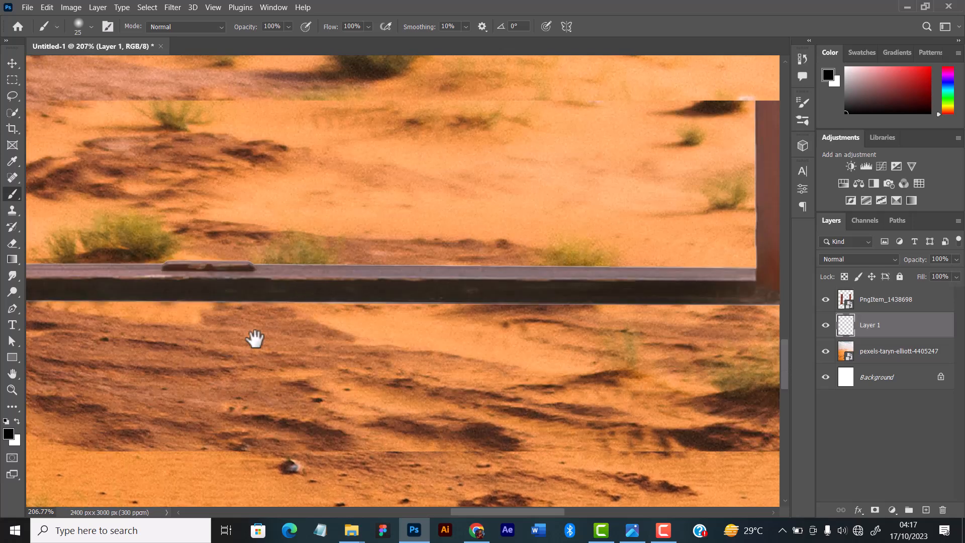
drag(567, 341, 152, 319)
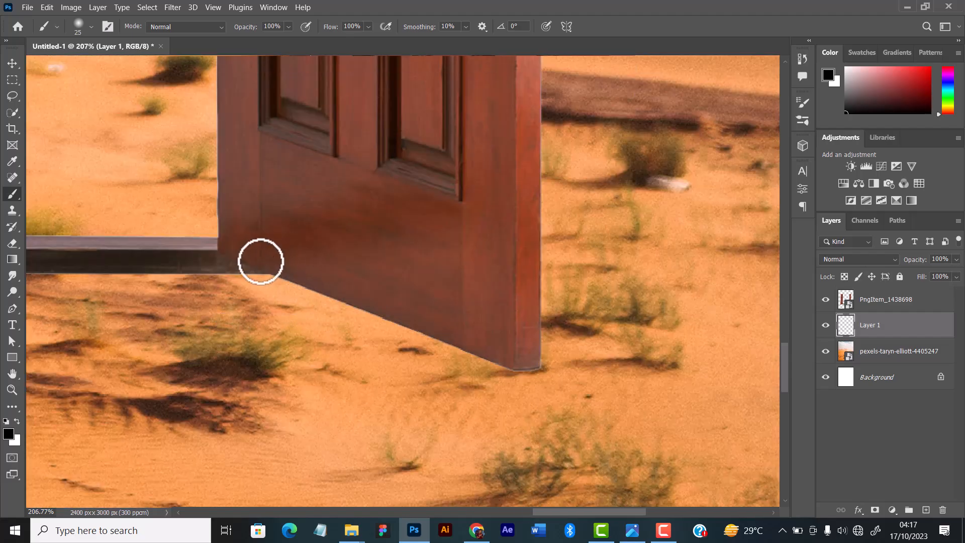
drag(260, 262, 313, 279)
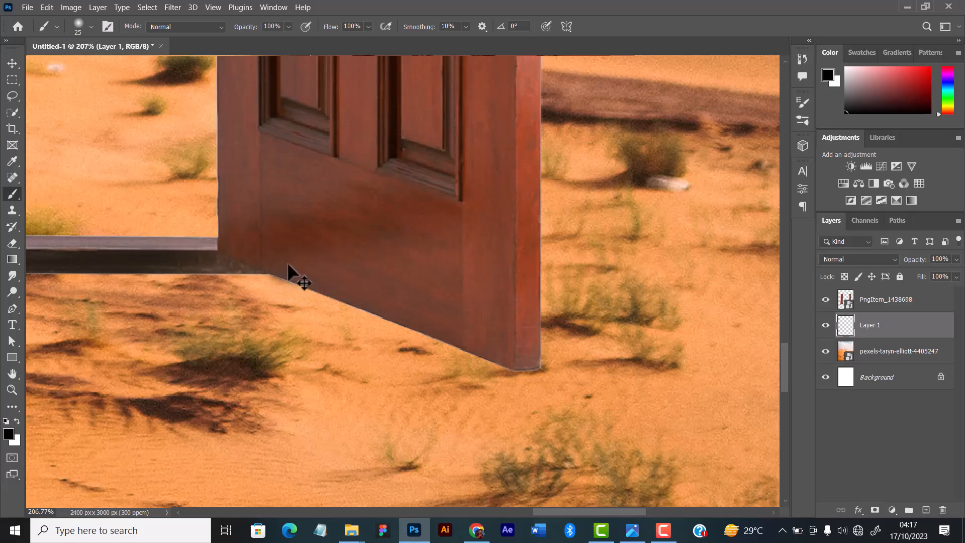
mouse_move(308, 280)
mouse_down()
mouse_move(348, 308)
mouse_move(422, 322)
mouse_up()
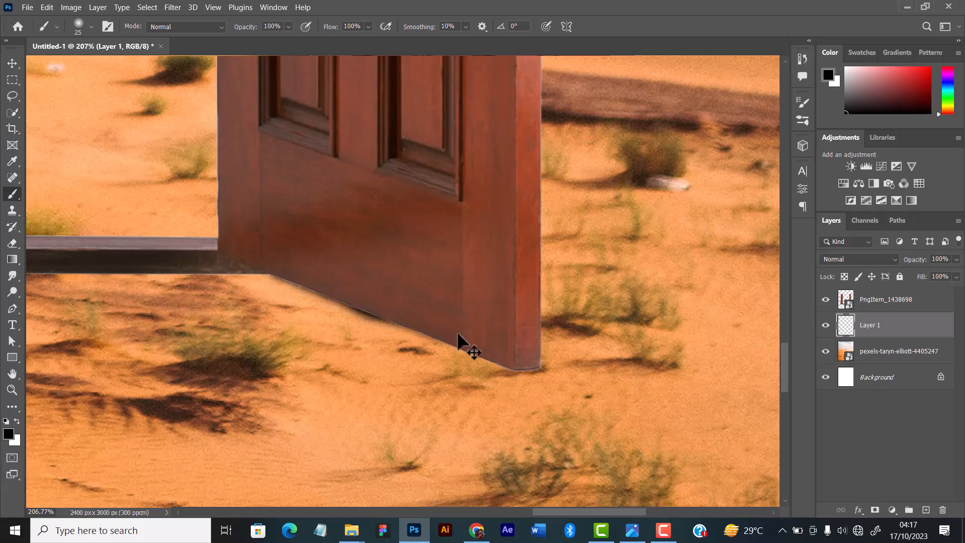
drag(435, 327, 498, 354)
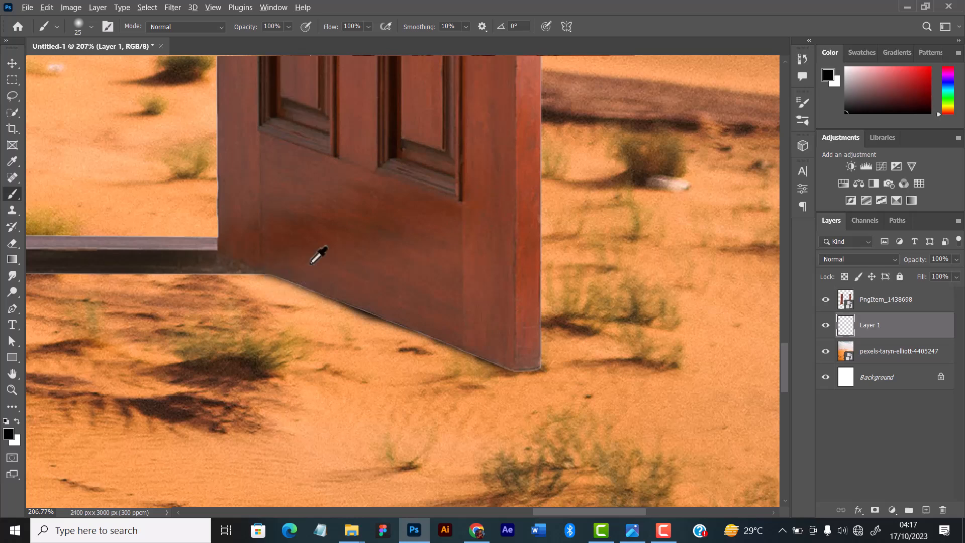
scroll(318, 255, down, 10)
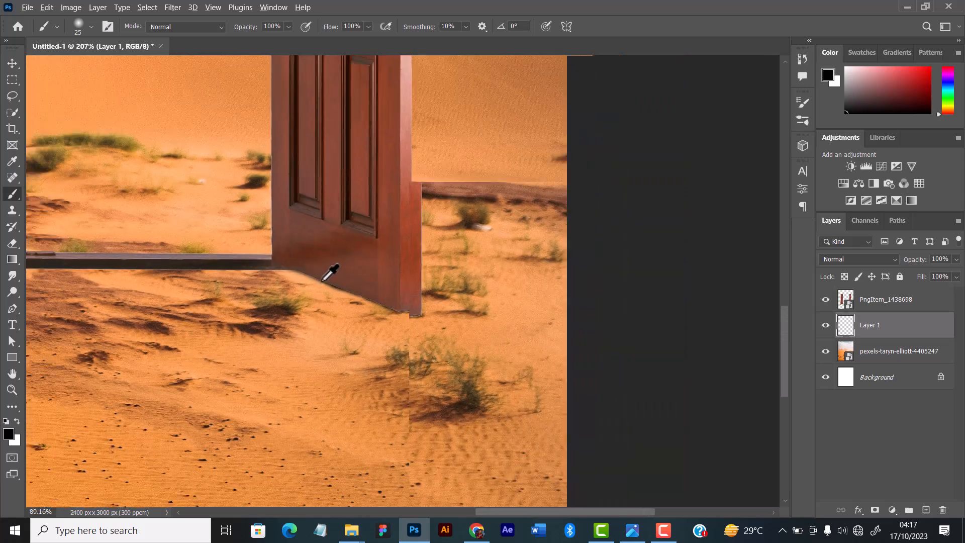
scroll(332, 272, up, 8)
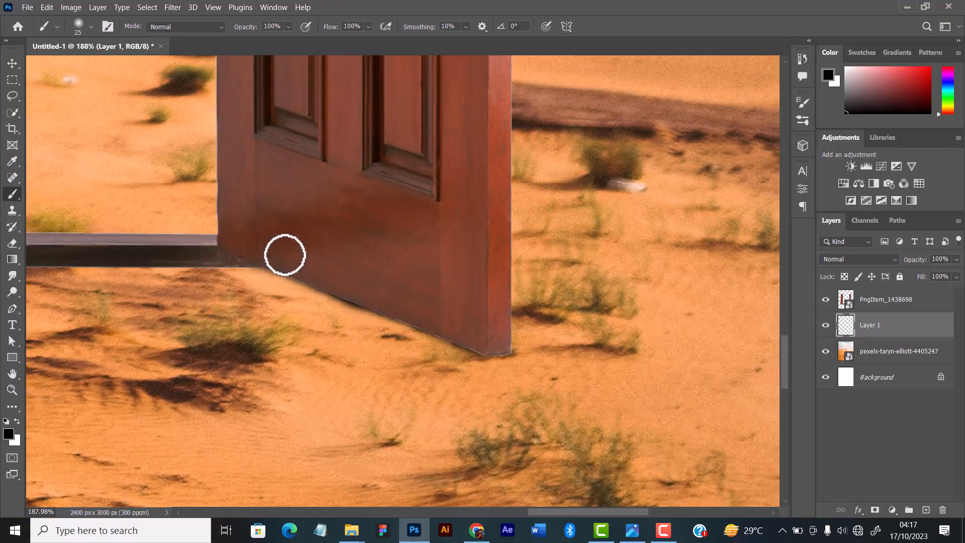
scroll(281, 271, up, 2)
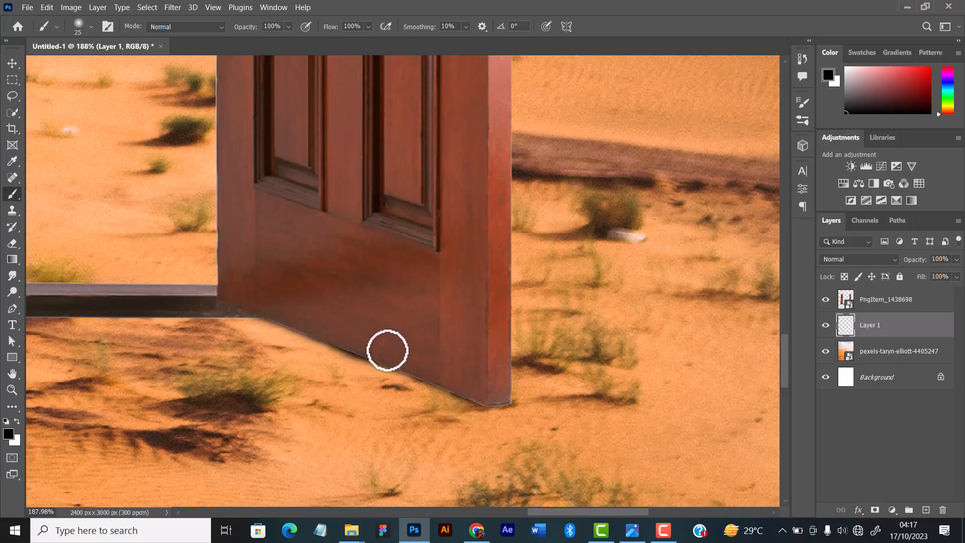
Compare the base of the whole door with and without the painted shadow by hiding and showing its layer.
scroll(397, 340, down, 2)
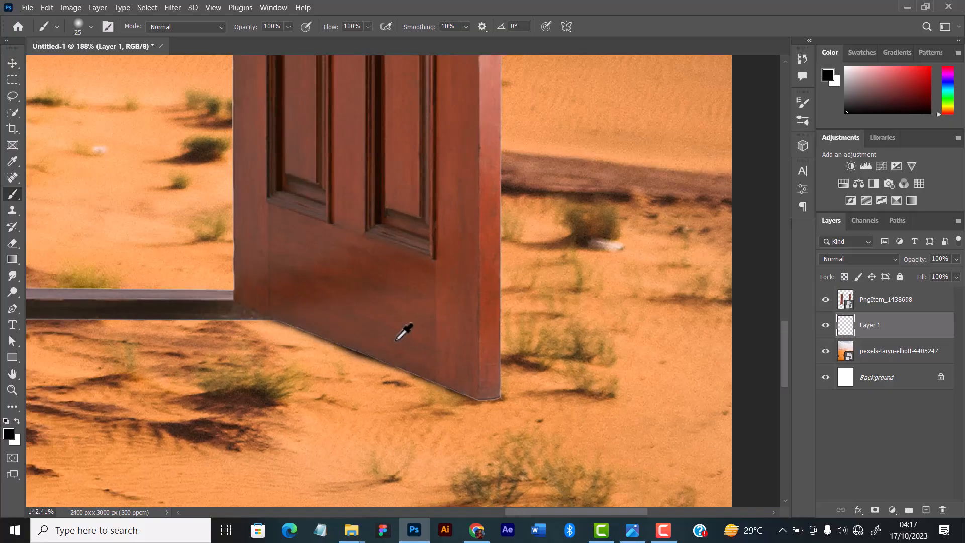
scroll(404, 332, down, 3)
click(12, 64)
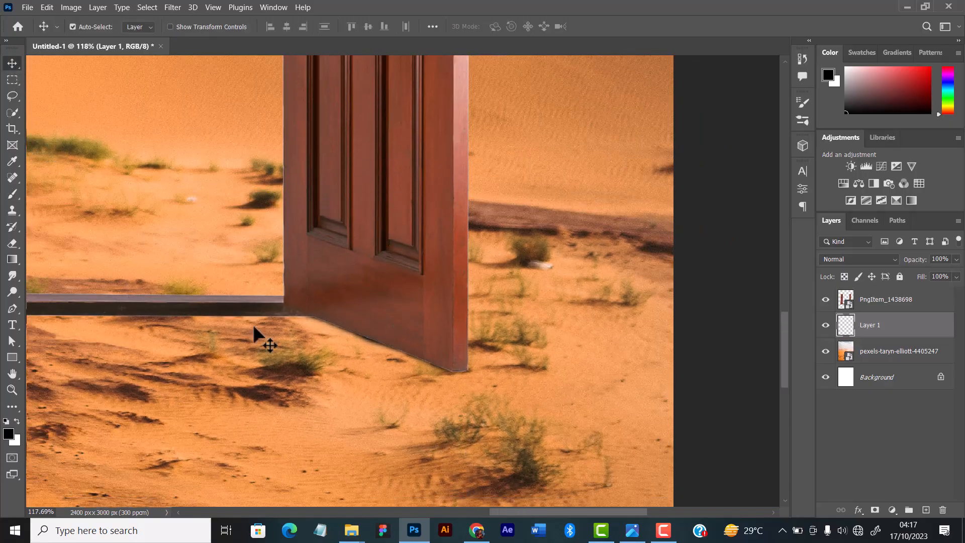
drag(259, 333, 451, 365)
scroll(451, 365, down, 6)
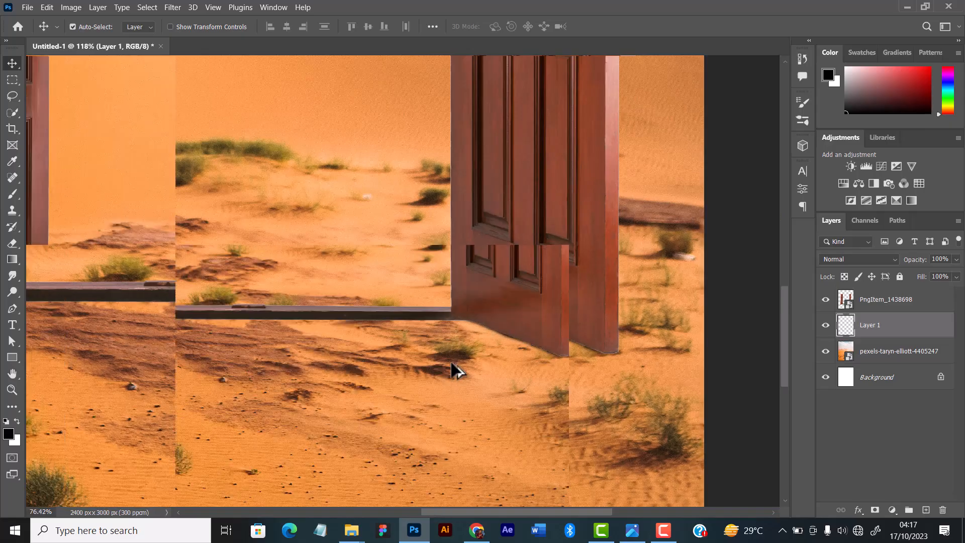
drag(303, 358, 452, 362)
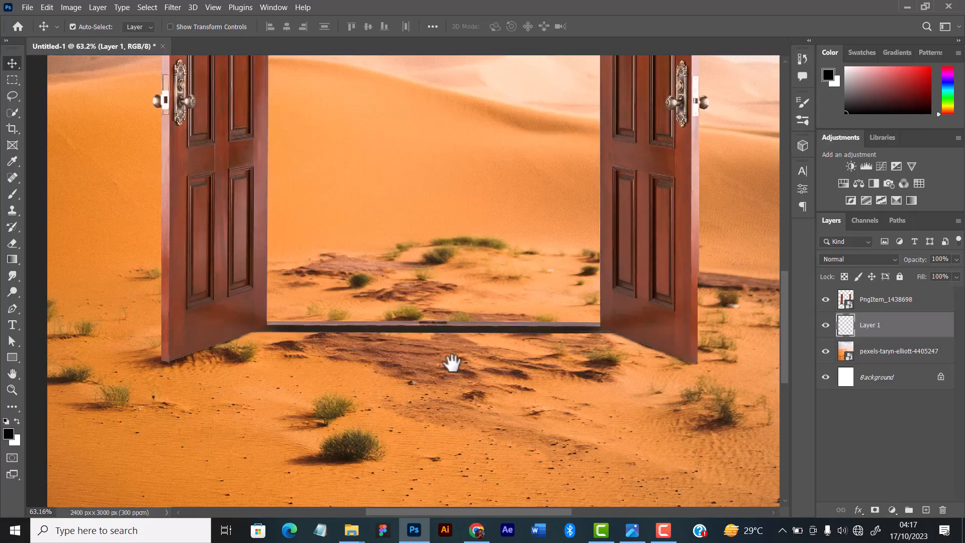
scroll(453, 363, down, 4)
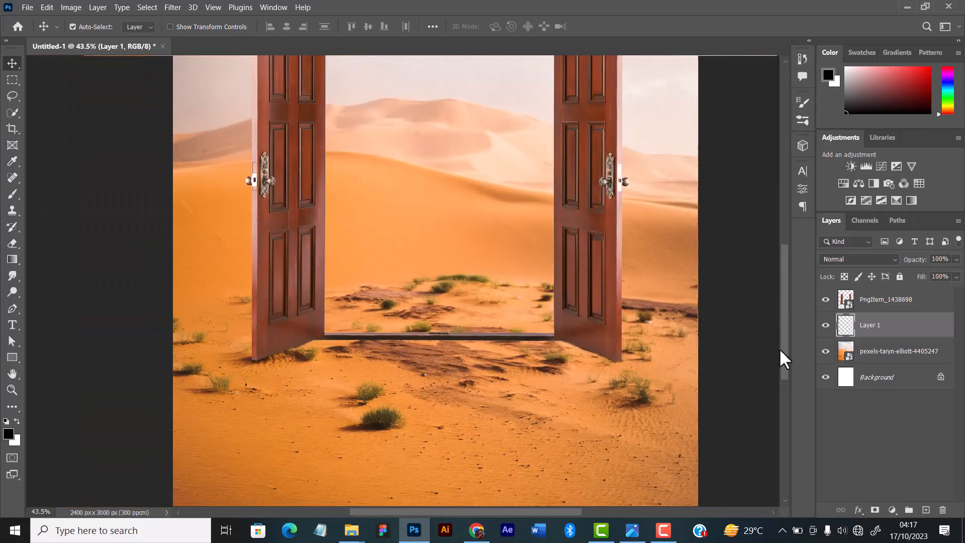
click(826, 325)
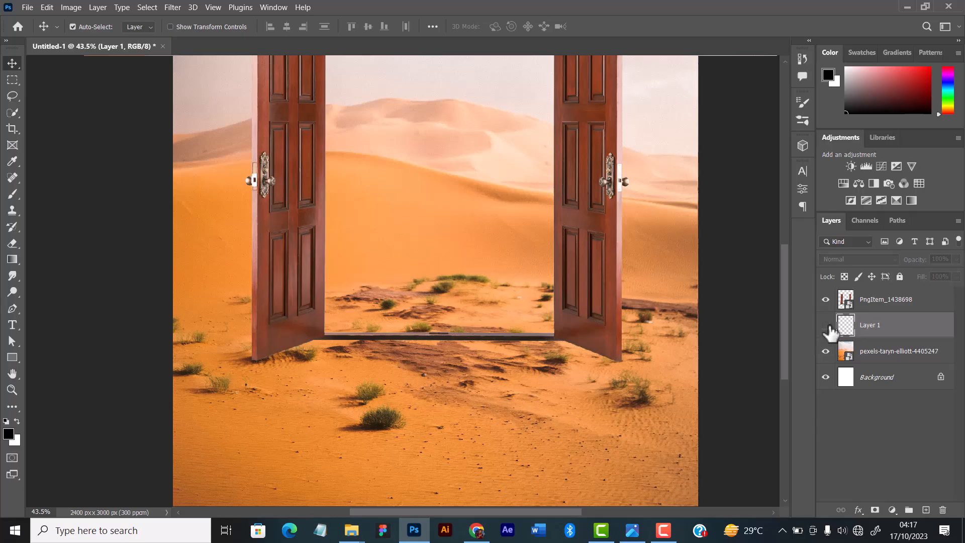
click(826, 325)
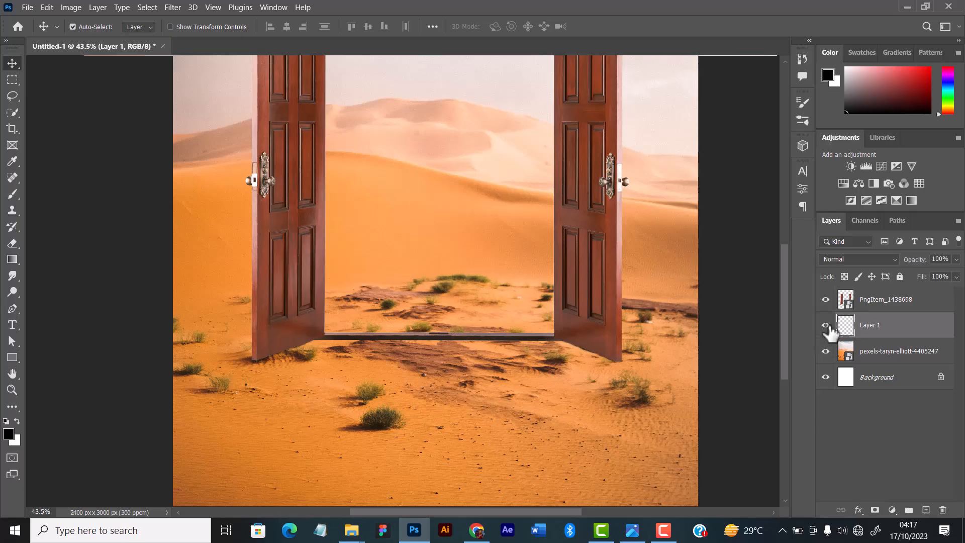
click(826, 326)
click(825, 326)
Strengthen the contact shadow along the base of both door leaves with a 35 px black brush.
scroll(584, 385, up, 6)
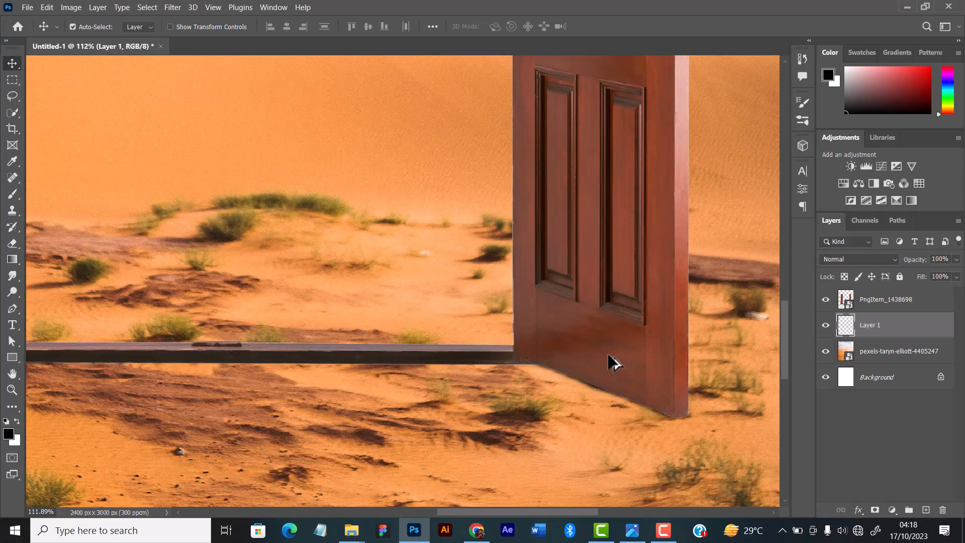
key(b)
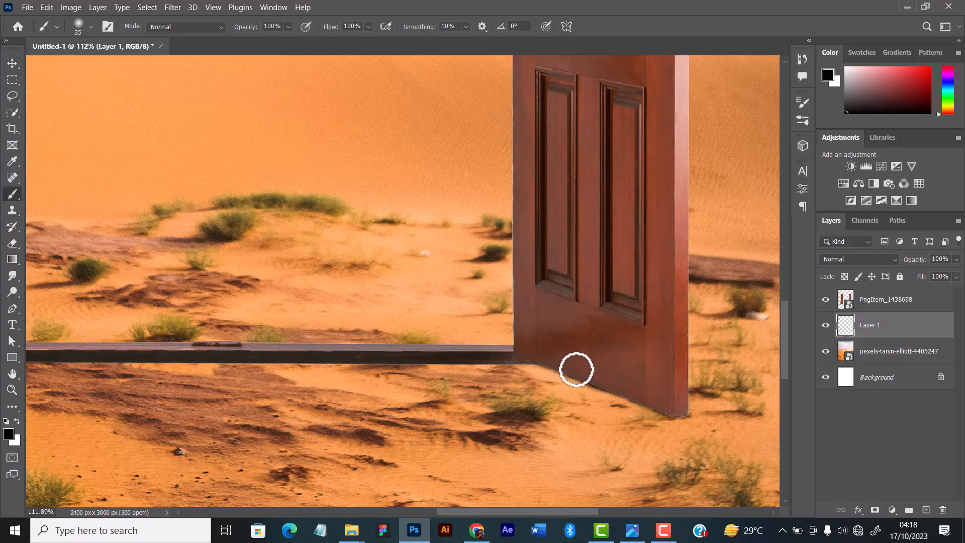
key(bracketright)
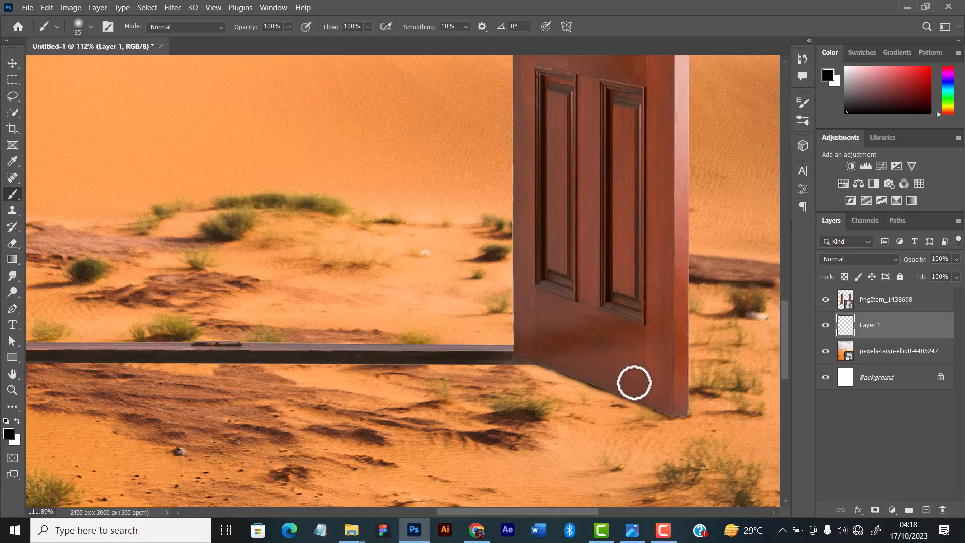
drag(215, 431, 563, 432)
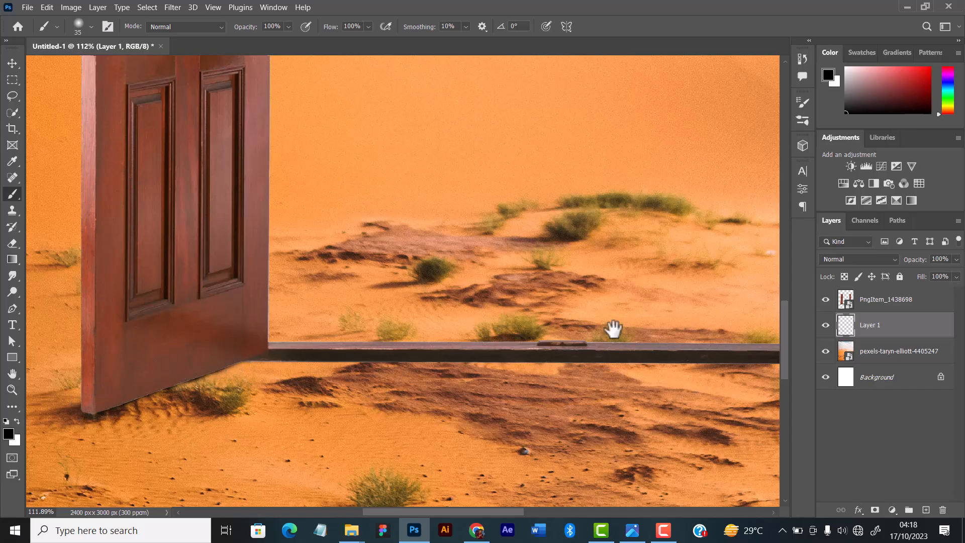
drag(613, 329, 315, 340)
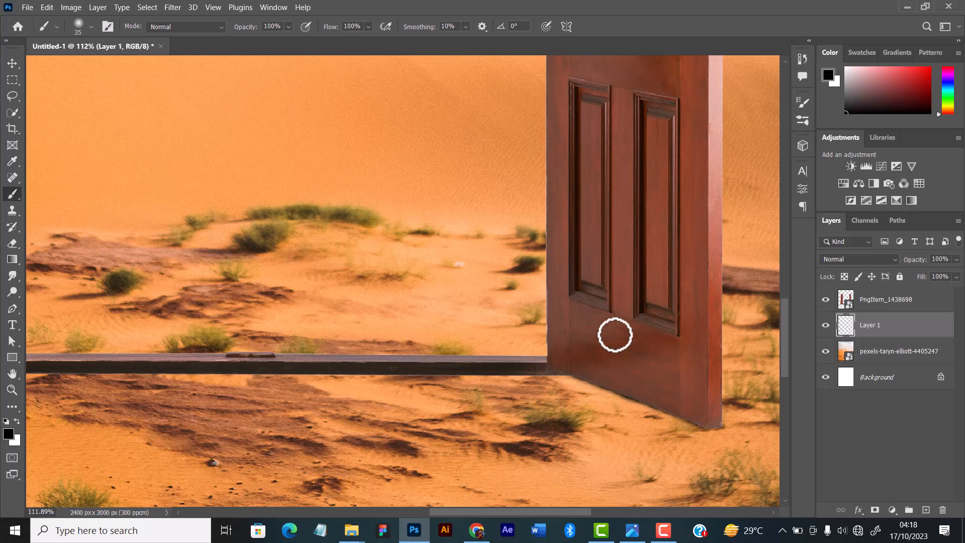
Rename the layer holding the painted contact shadow to "Shadow 1".
scroll(445, 297, down, 5)
scroll(2, 35, down, 2)
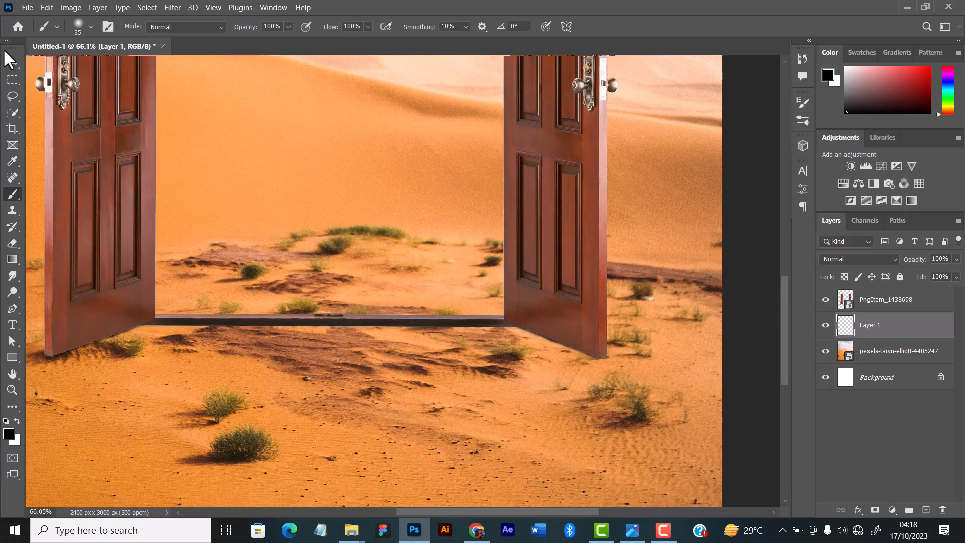
click(15, 67)
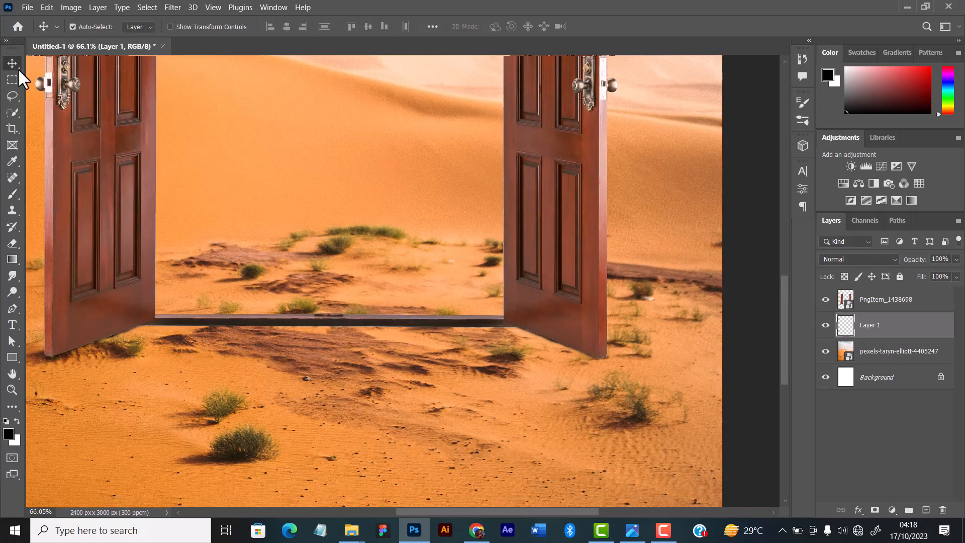
key(ctrl+0)
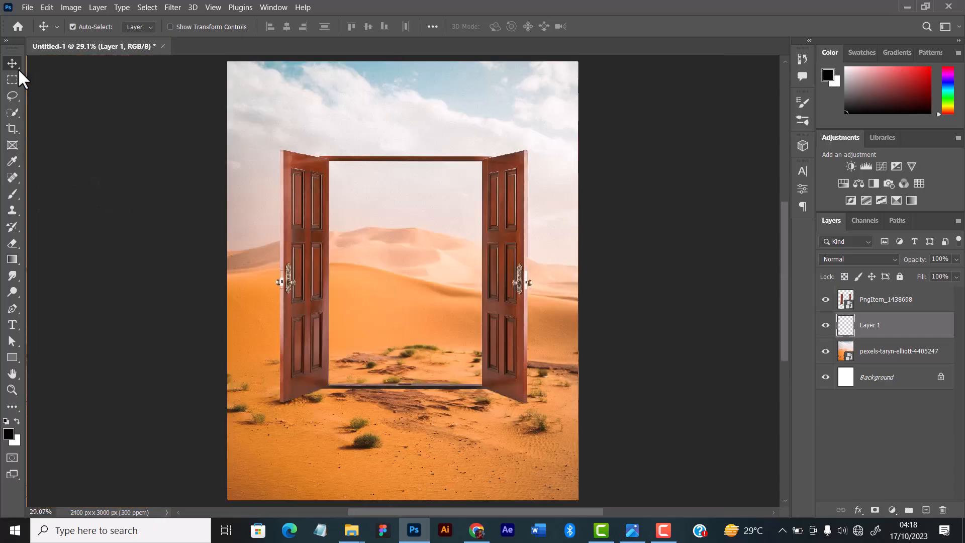
scroll(70, 141, down, 2)
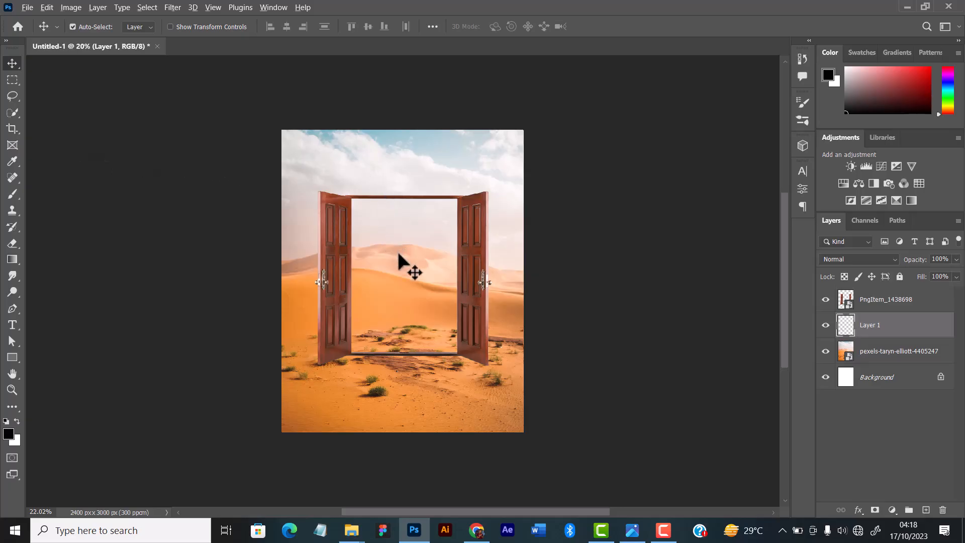
scroll(401, 261, up, 2)
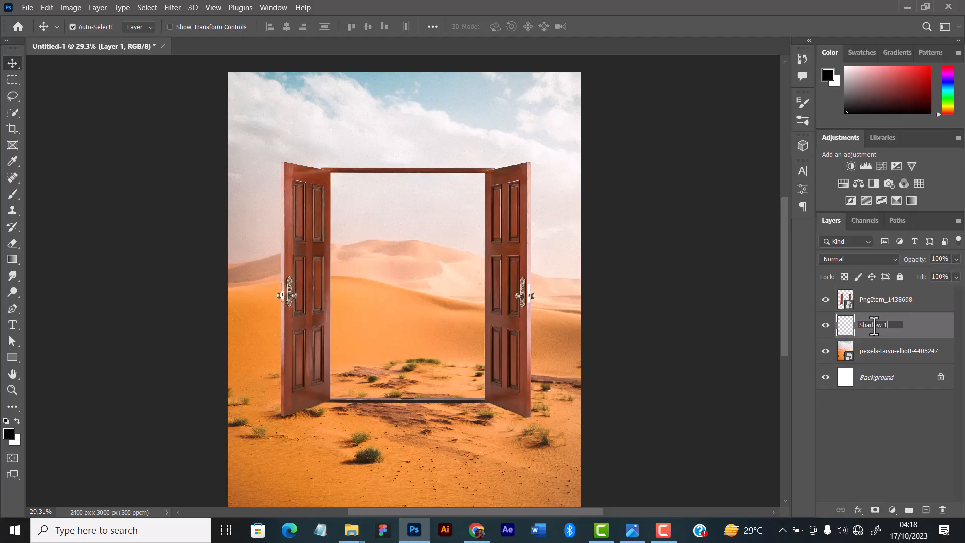
key(Return)
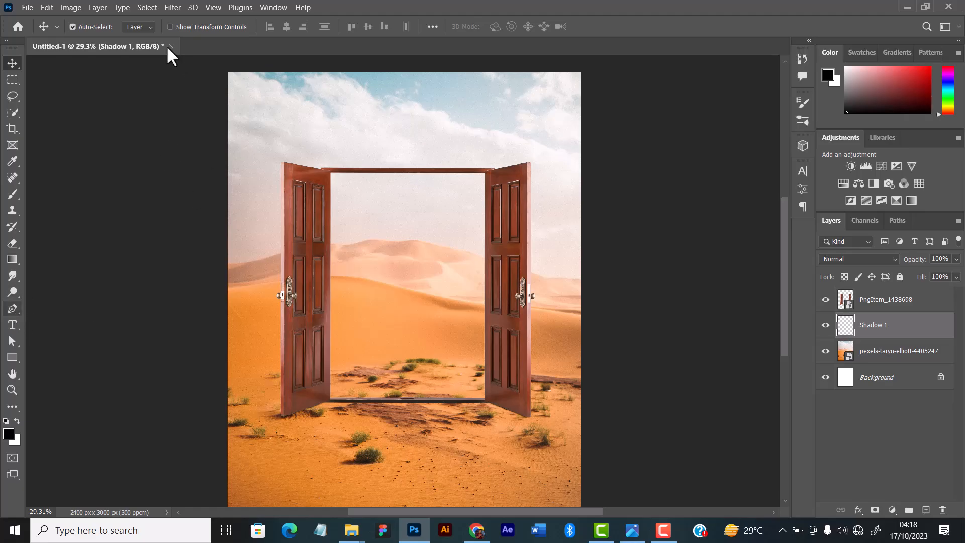
Activate the Pen tool in Shape mode with a black fill and no stroke.
key(p)
click(87, 27)
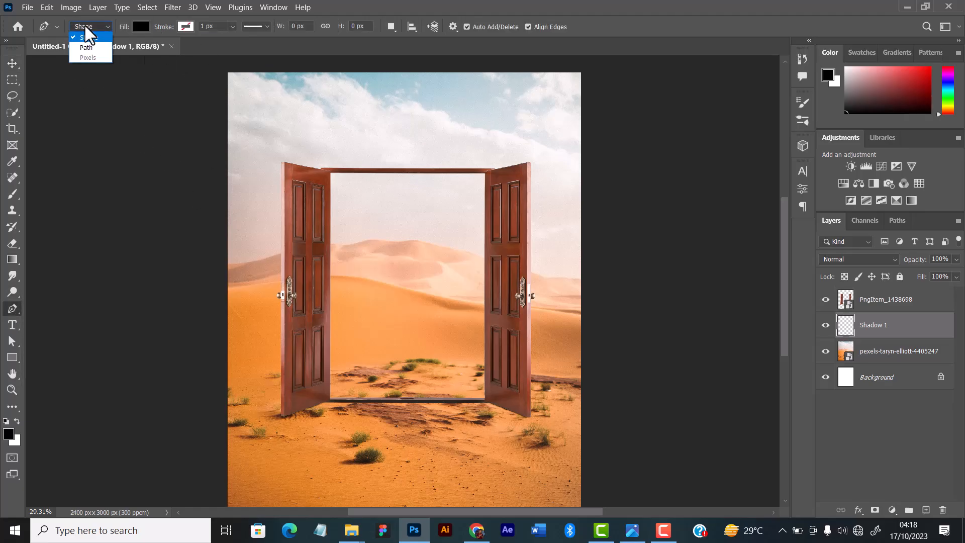
click(85, 27)
click(85, 28)
click(86, 27)
click(86, 27)
click(86, 27)
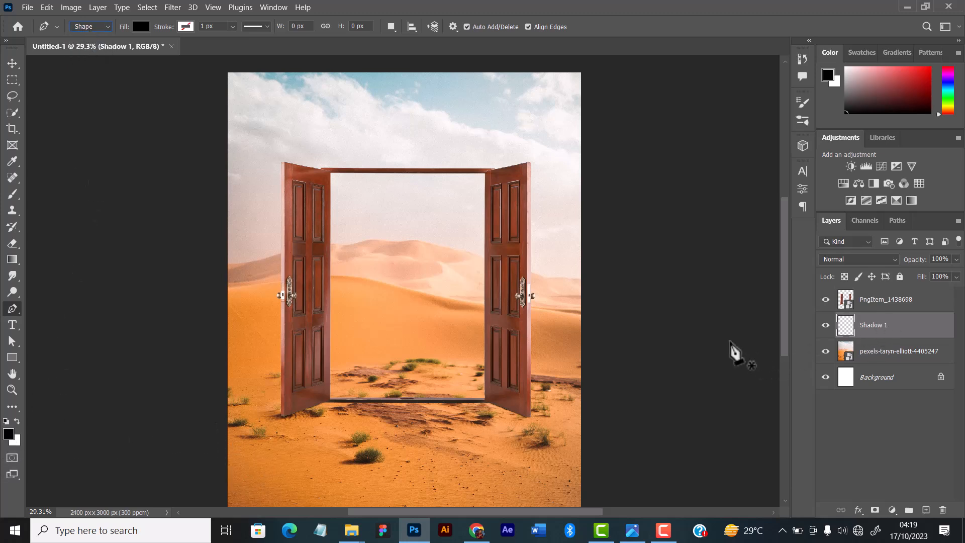
Start a black pen shape above the Shadow 1 layer with its first edge running along the lower part of the left door leaf.
key(alt)
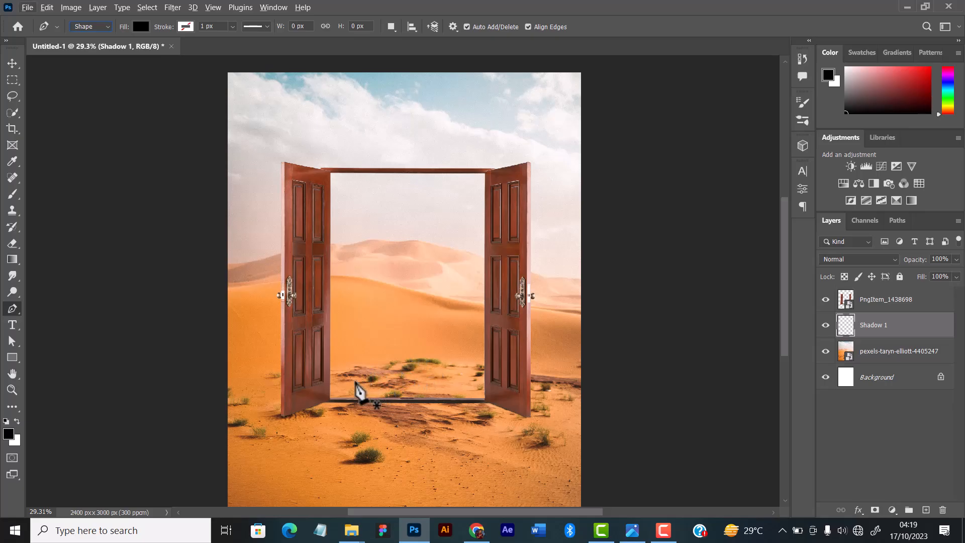
click(12, 63)
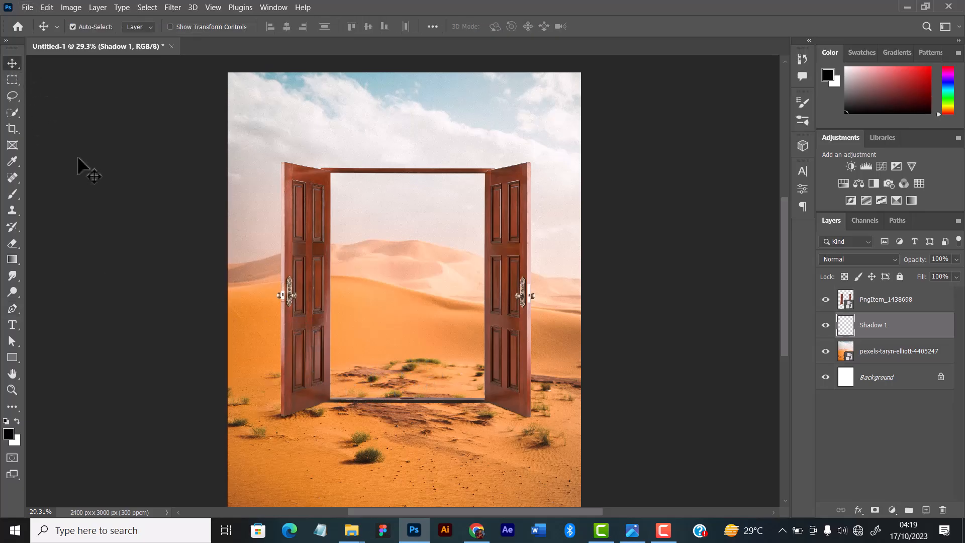
scroll(406, 456, up, 5)
drag(224, 385, 382, 388)
key(p)
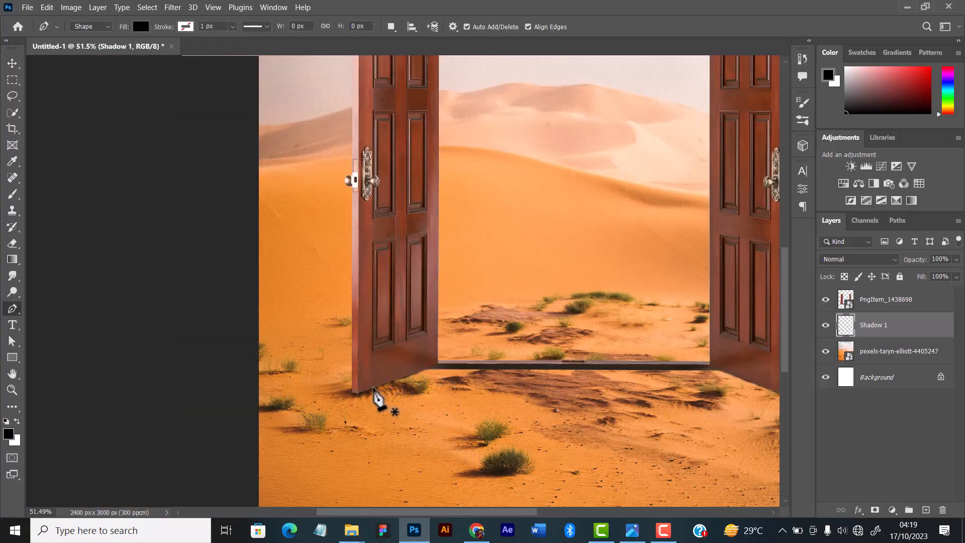
click(416, 351)
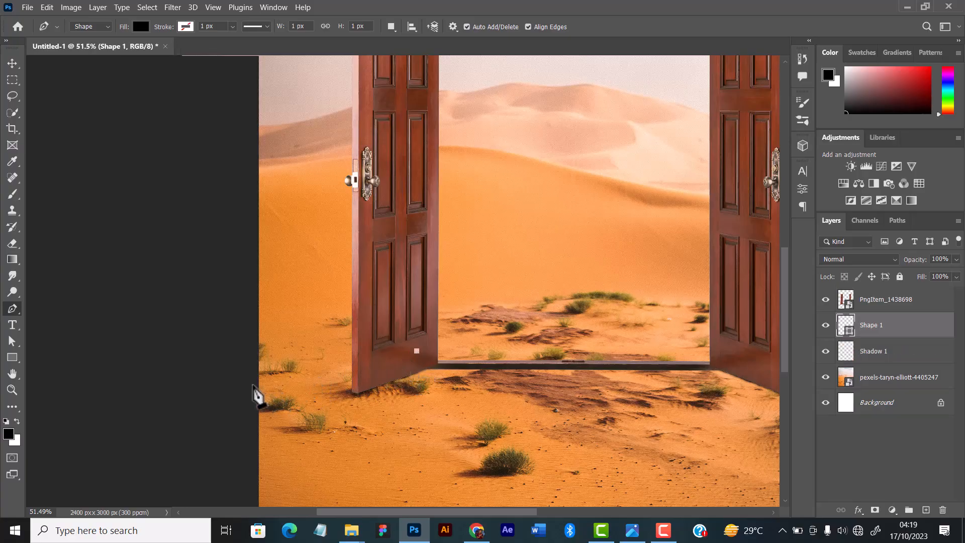
click(249, 372)
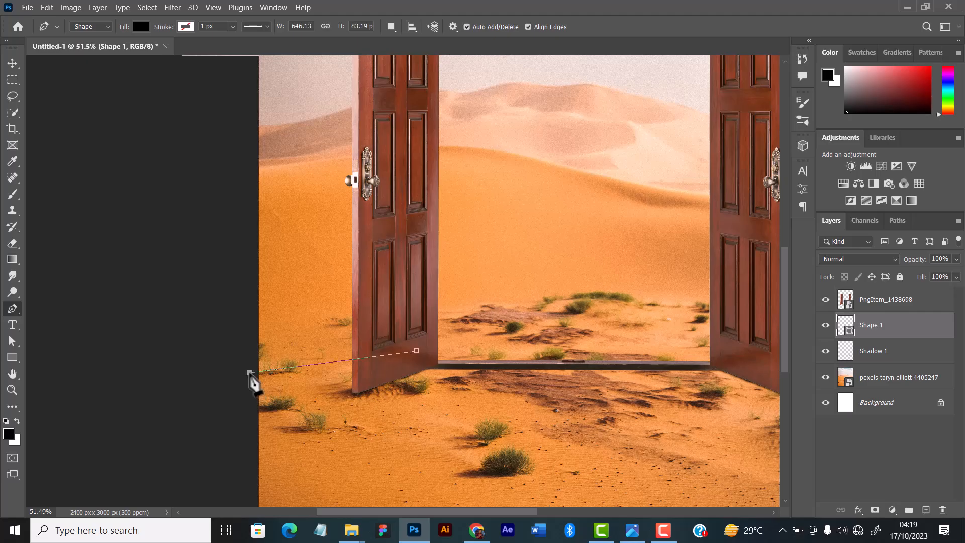
key(ctrl+z)
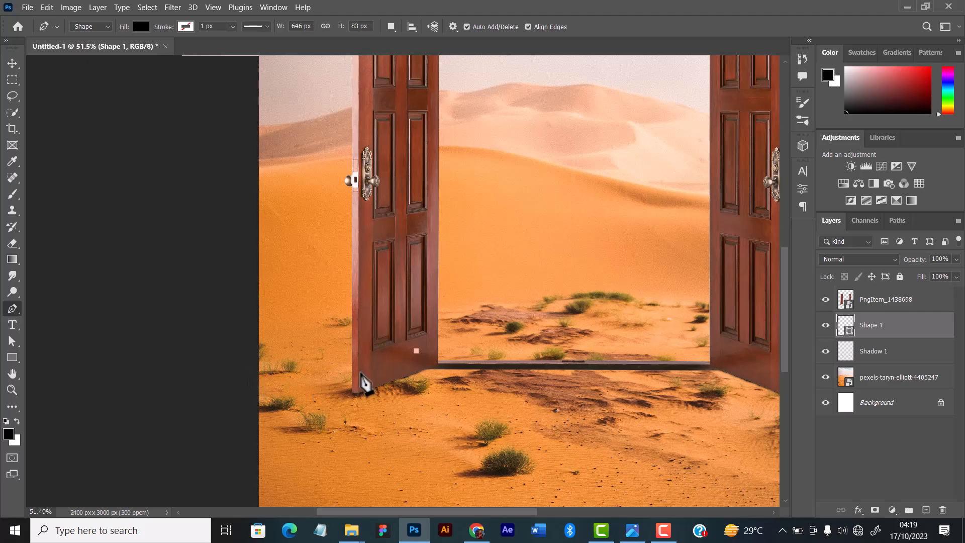
click(368, 369)
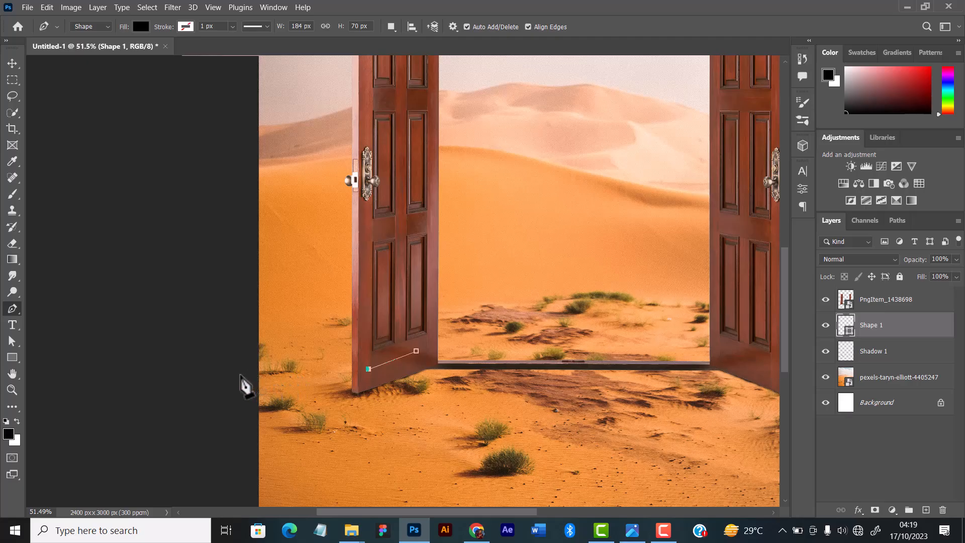
Extend the shape past the canvas's left edge and back to the leaf's bottom corner, closing it as a shadow about 679 × 260 px.
click(241, 376)
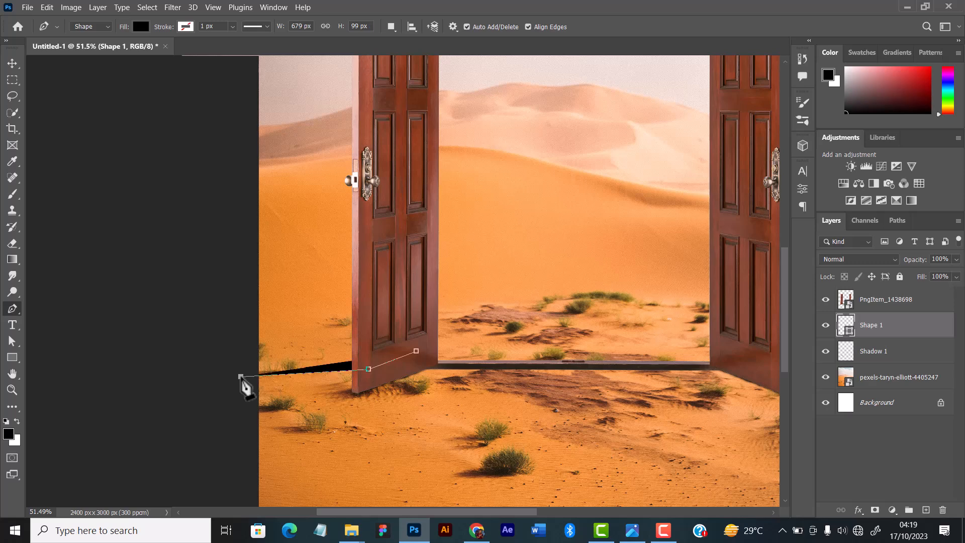
click(246, 411)
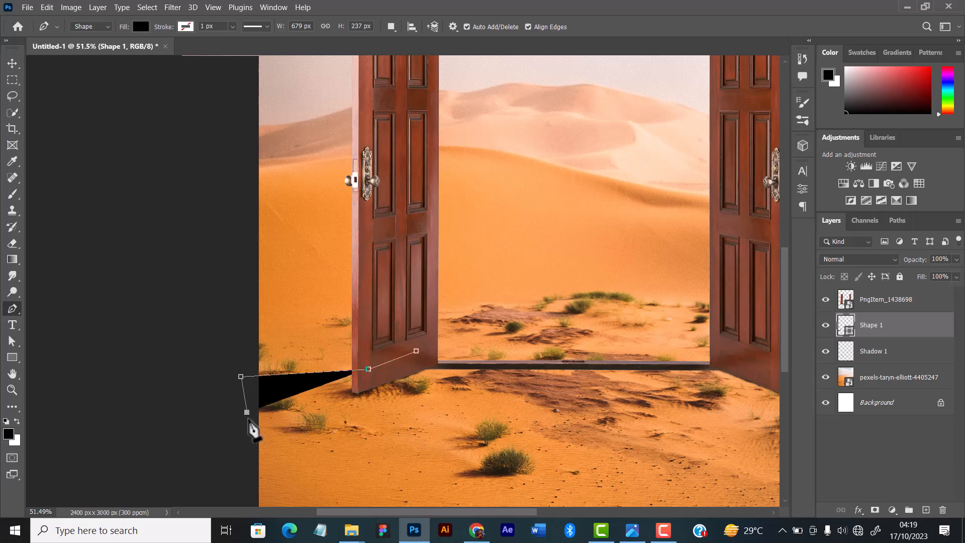
click(251, 418)
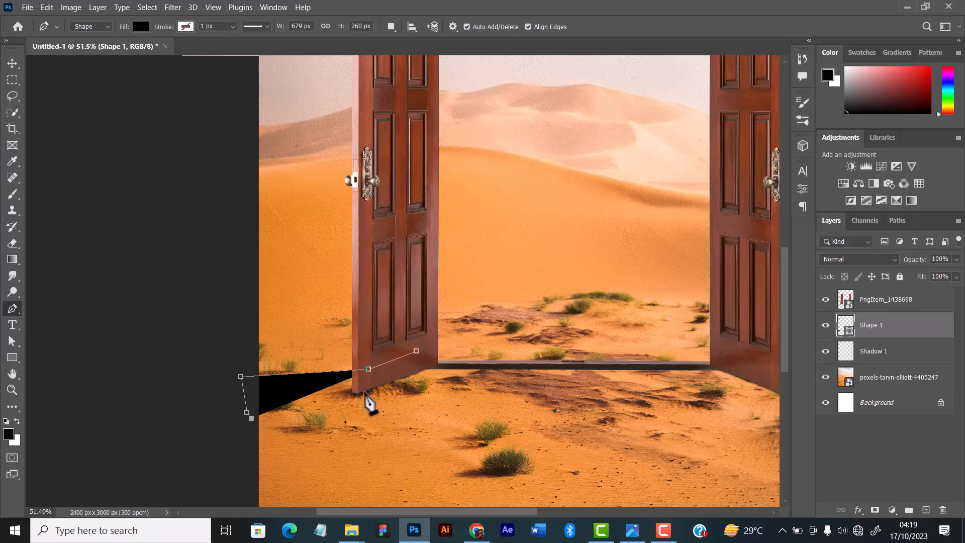
click(359, 392)
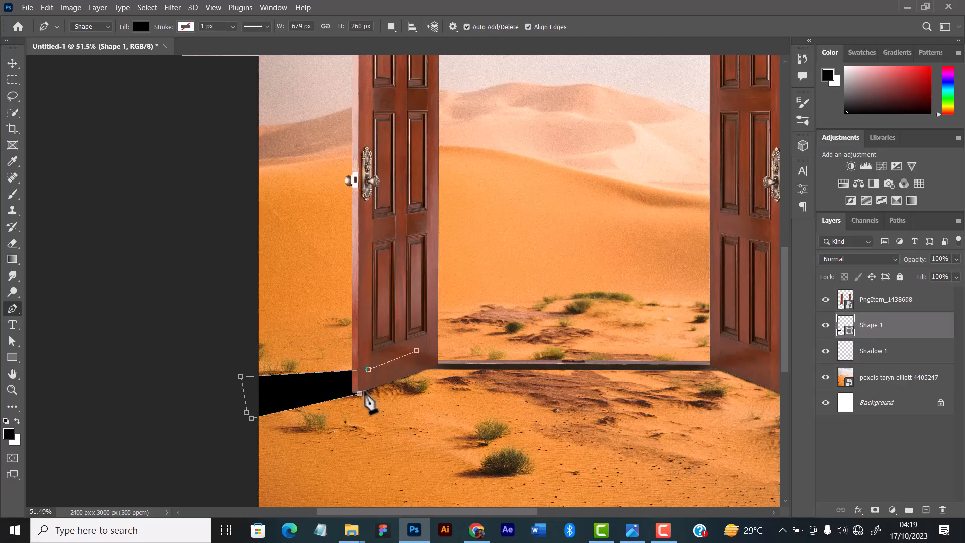
click(359, 393)
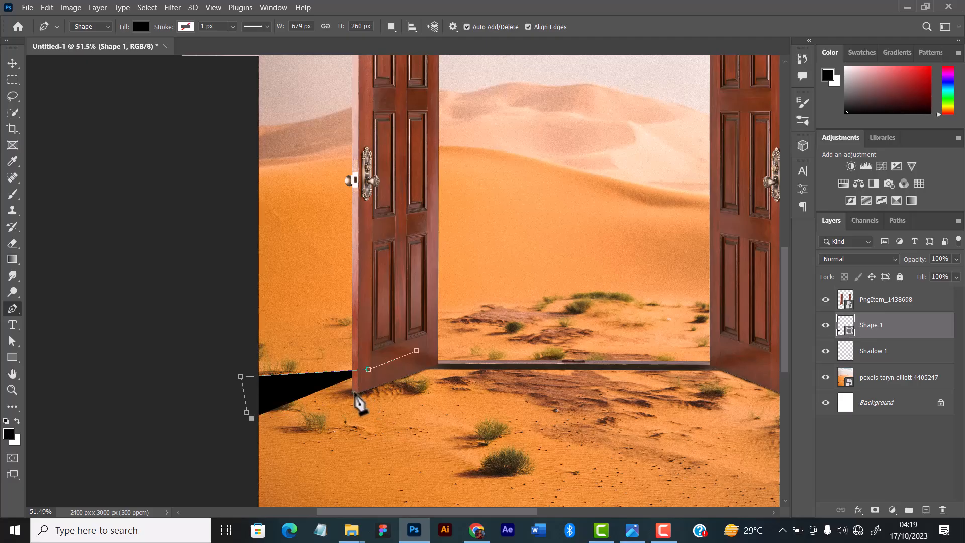
click(357, 392)
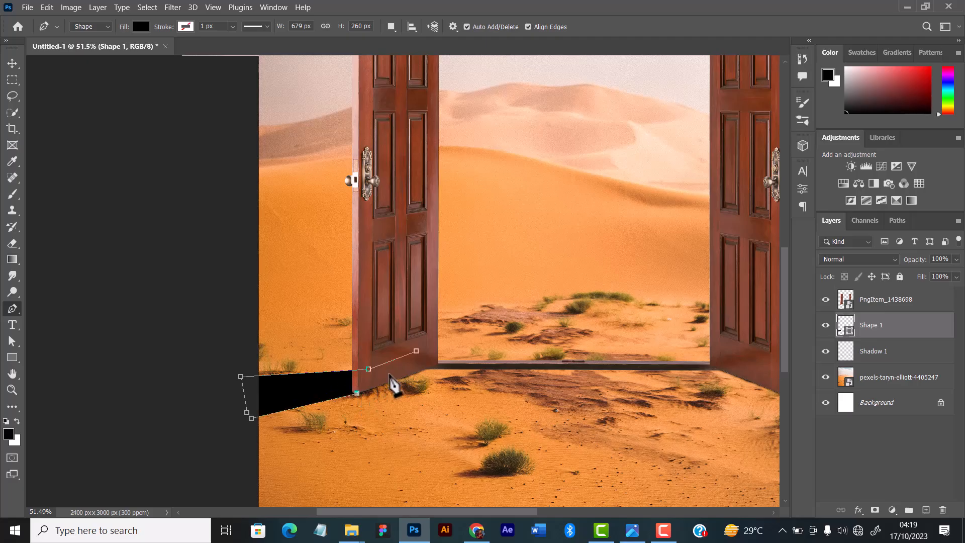
click(417, 351)
click(12, 62)
click(308, 272)
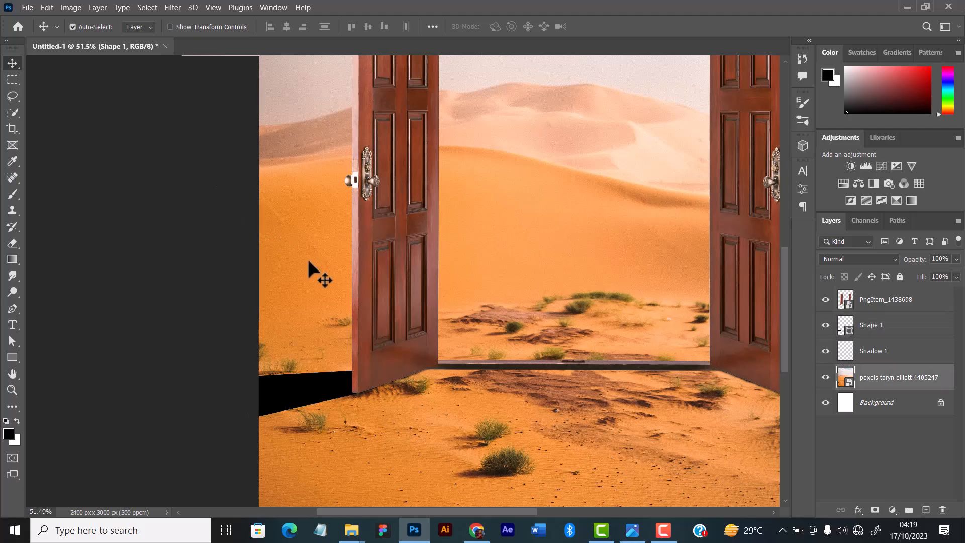
Examine the left leaf's cast shadow against the whole door and desert composition.
scroll(310, 277, down, 1)
scroll(317, 287, down, 5)
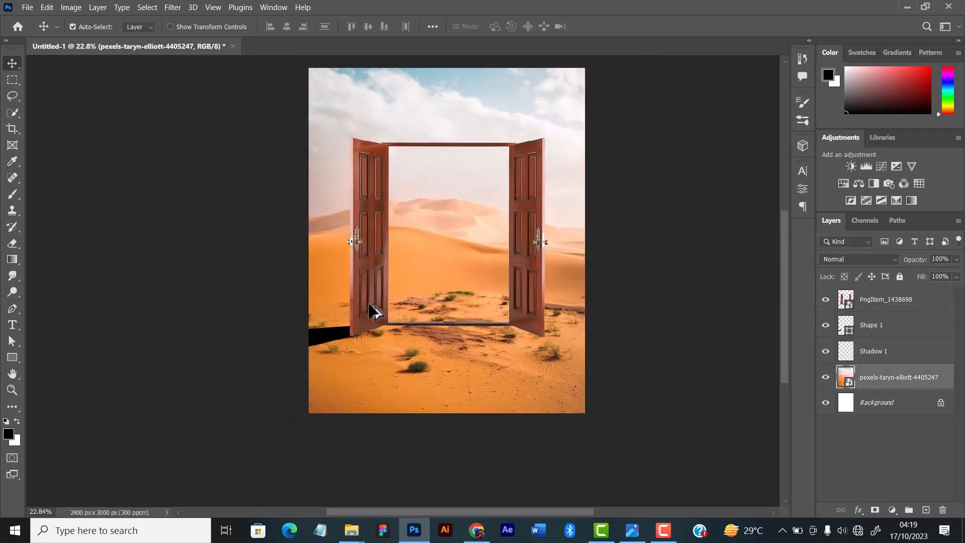
click(528, 302)
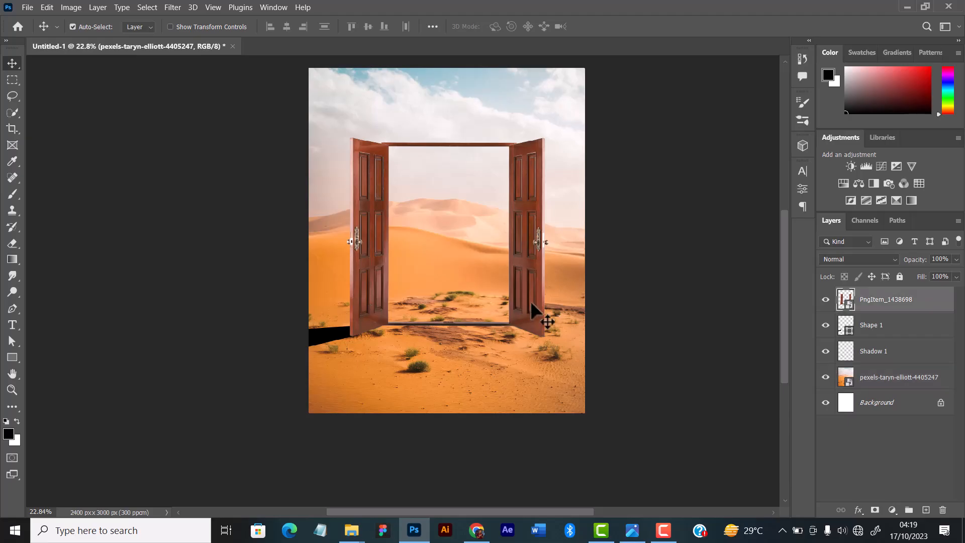
scroll(564, 297, up, 3)
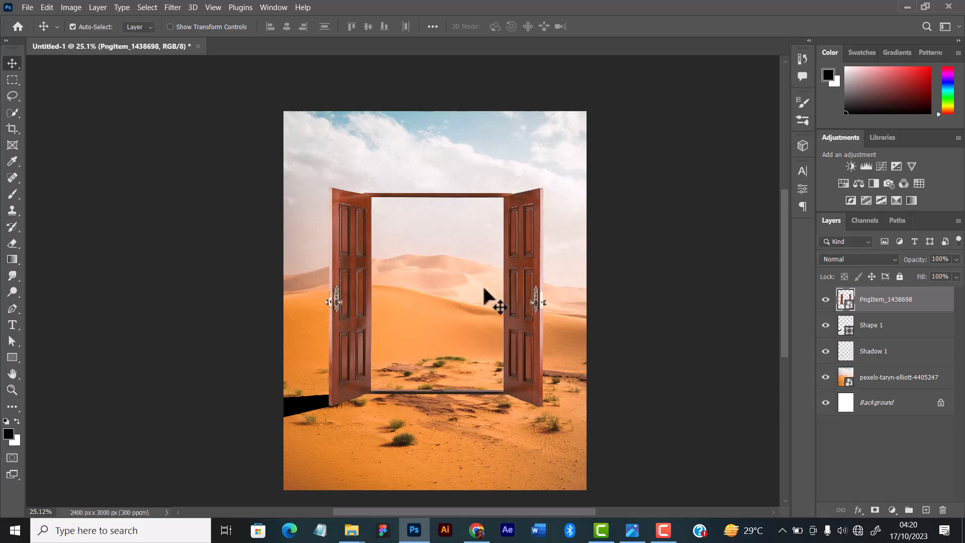
scroll(405, 394, up, 3)
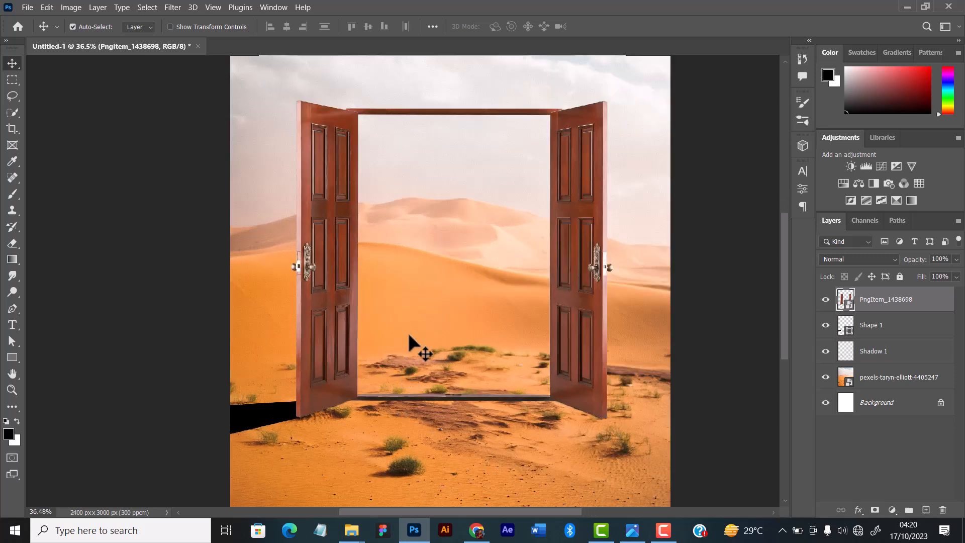
scroll(517, 330, down, 2)
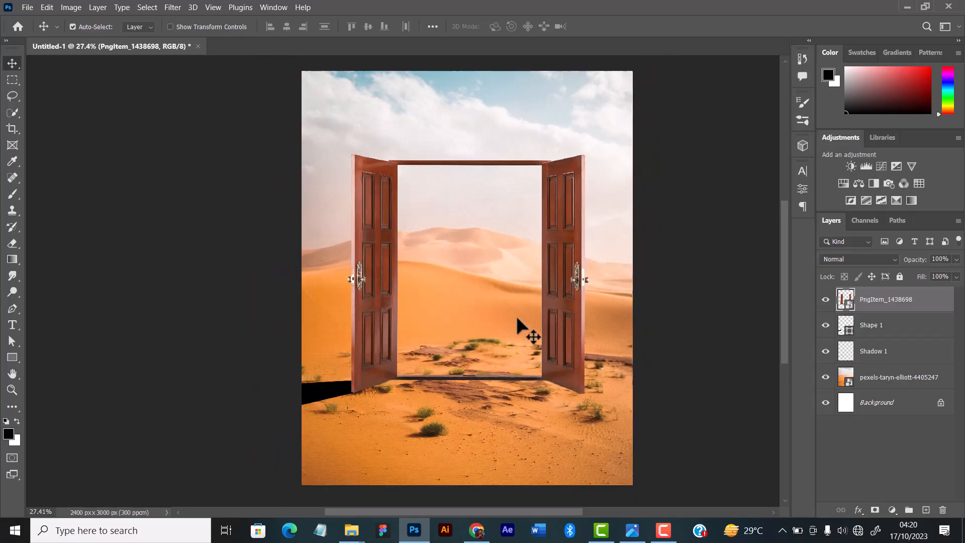
scroll(527, 412, down, 1)
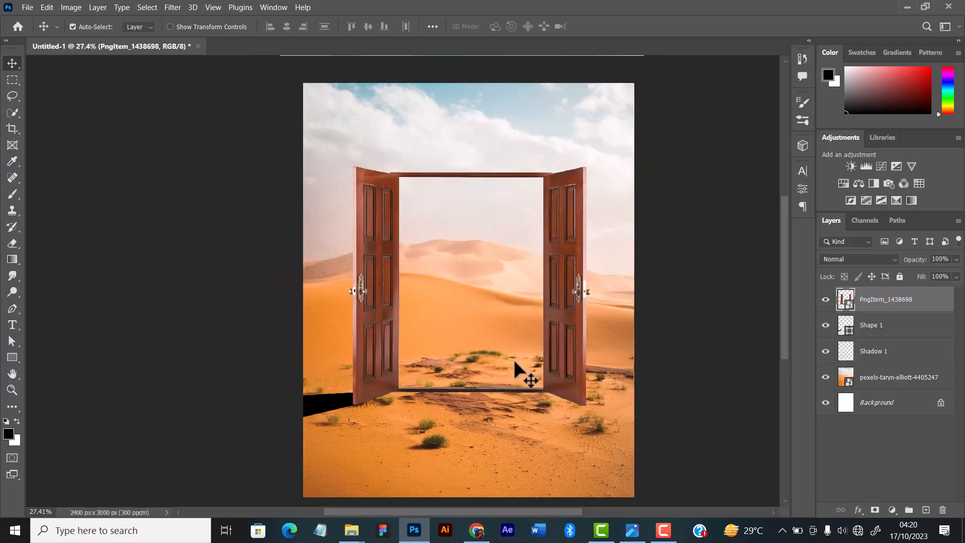
scroll(596, 409, up, 2)
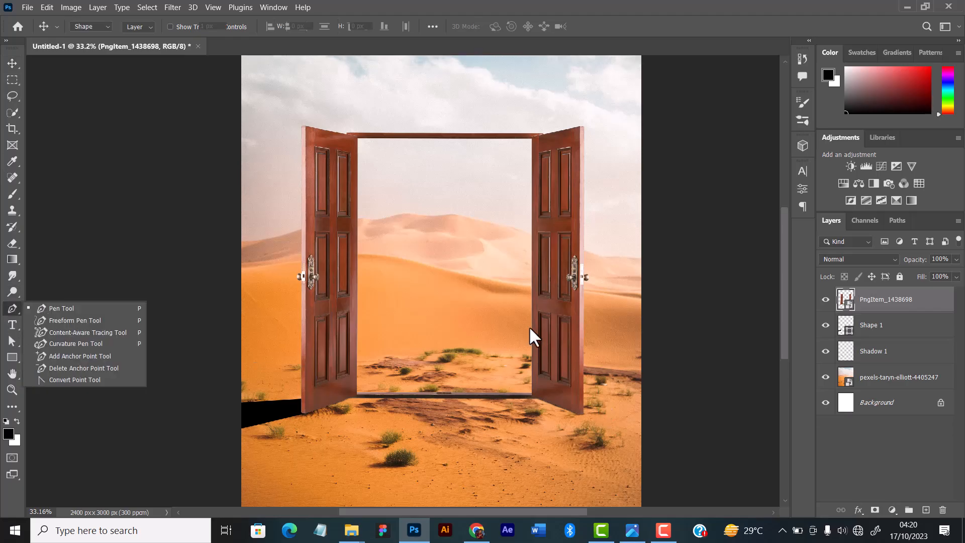
Draw a black pen shape about 676 × 288 px from the right door leaf's base out past the canvas's right edge.
scroll(530, 328, up, 2)
key(space)
drag(593, 410, 508, 316)
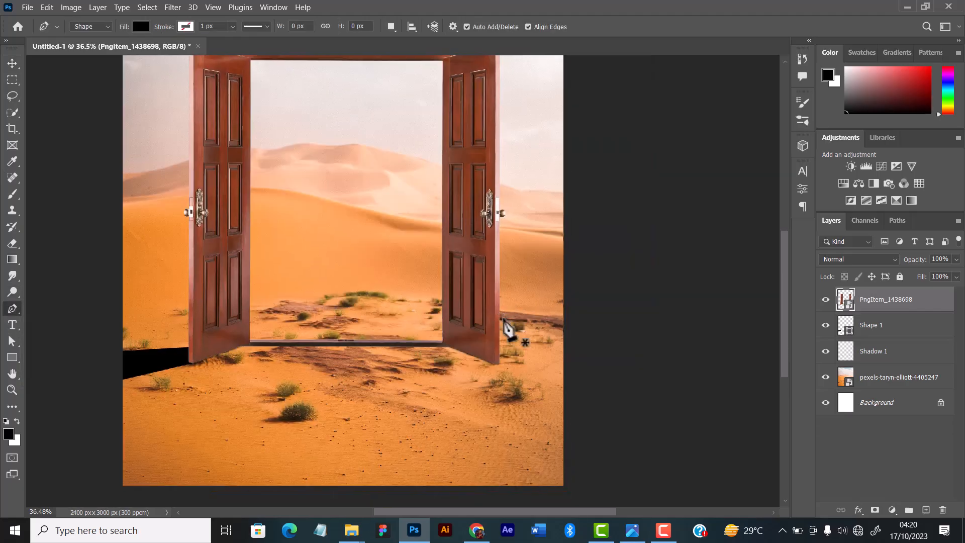
scroll(500, 351, up, 2)
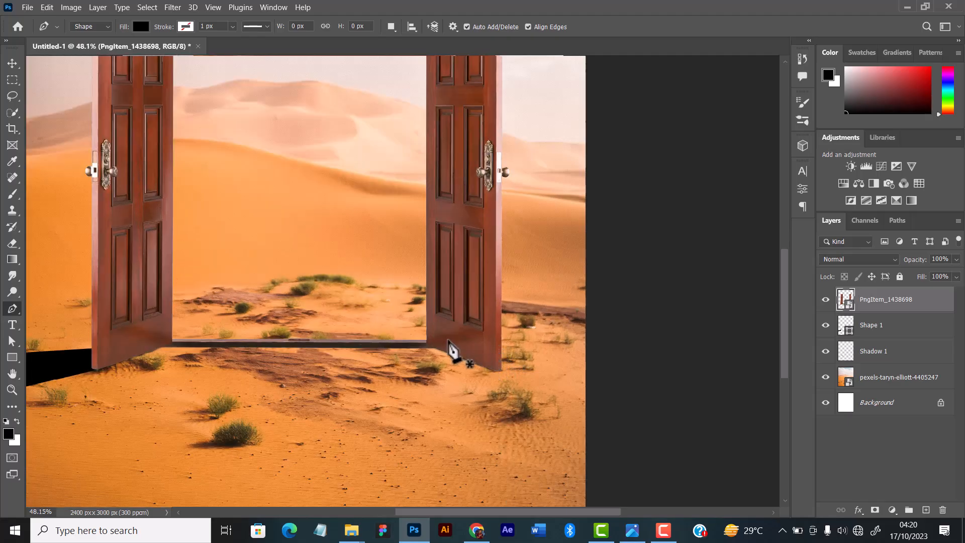
click(440, 340)
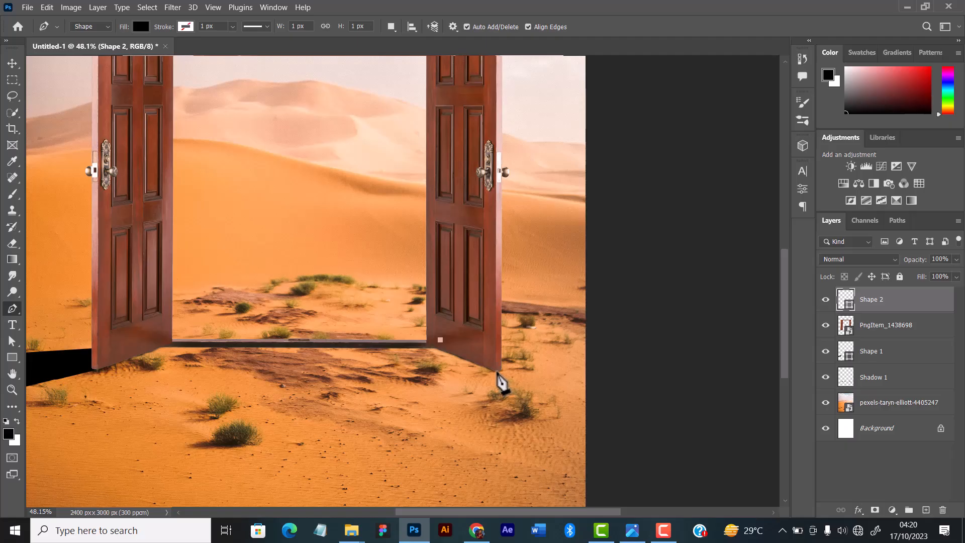
click(496, 371)
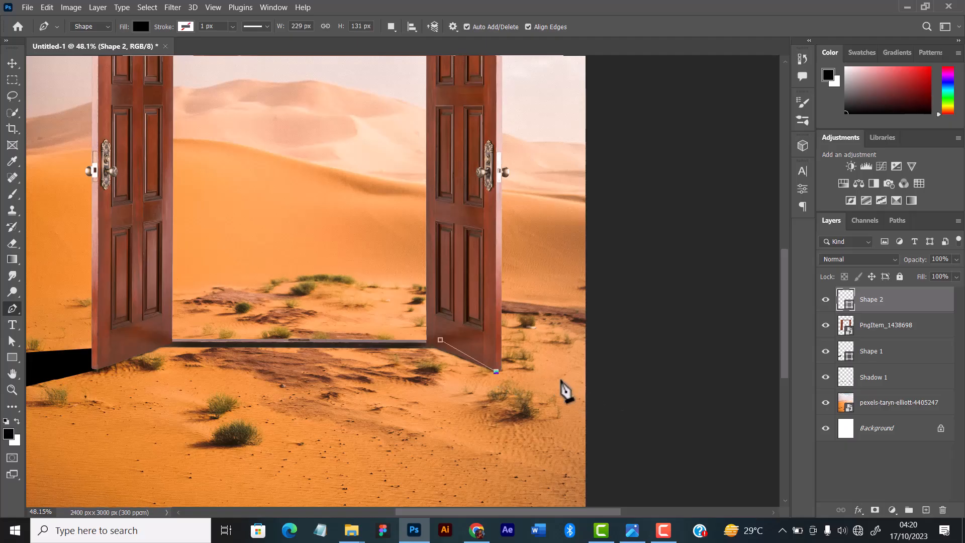
scroll(560, 383, up, 2)
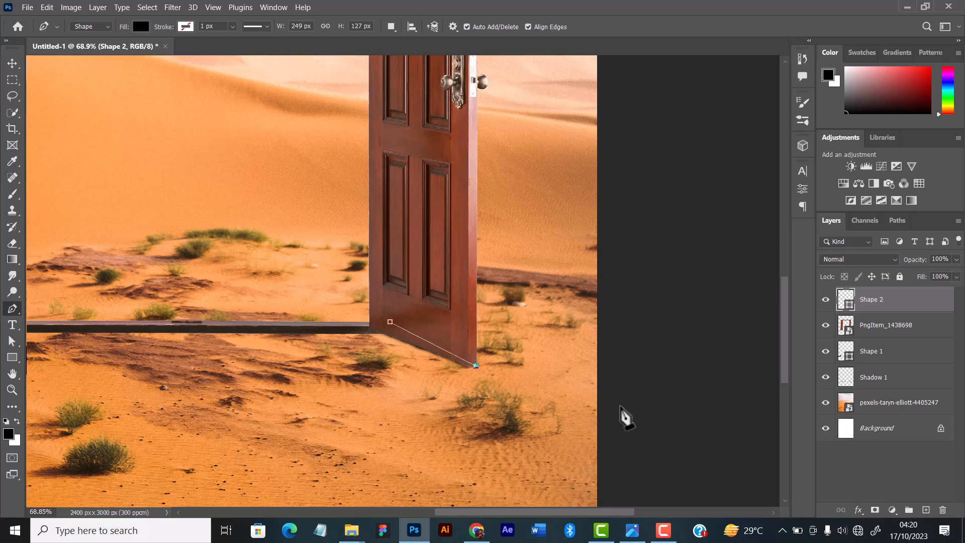
click(618, 412)
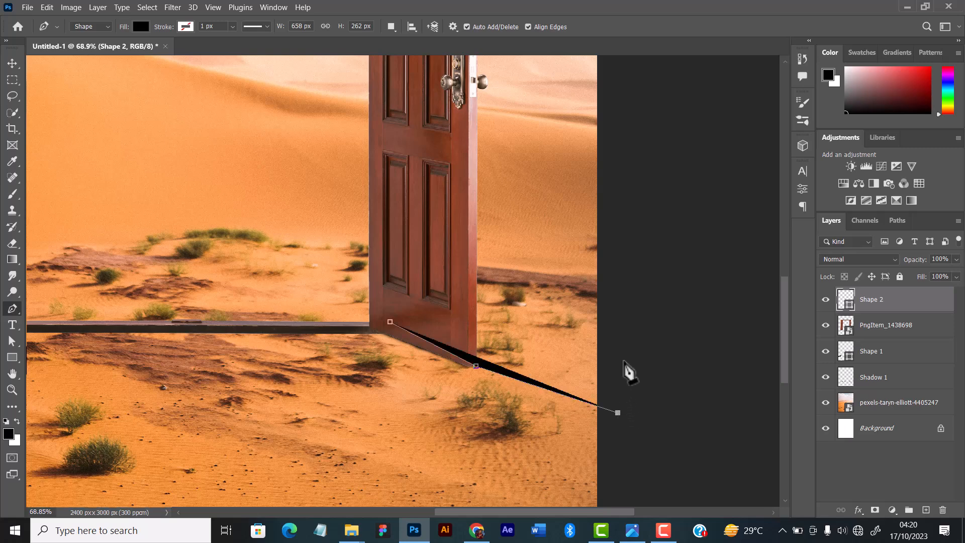
click(624, 360)
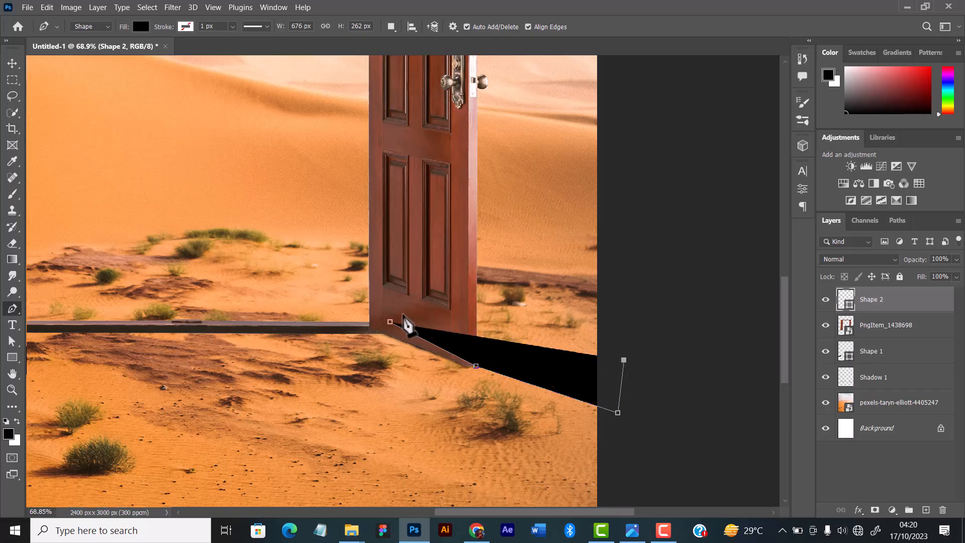
click(402, 313)
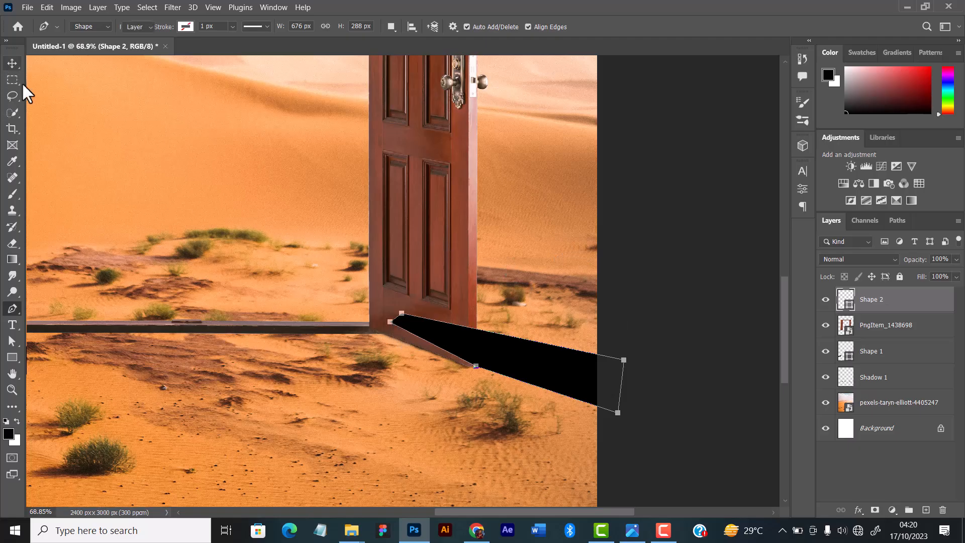
Move the right leaf's shadow shape beneath the door layer in the layer order.
key(v)
click(552, 283)
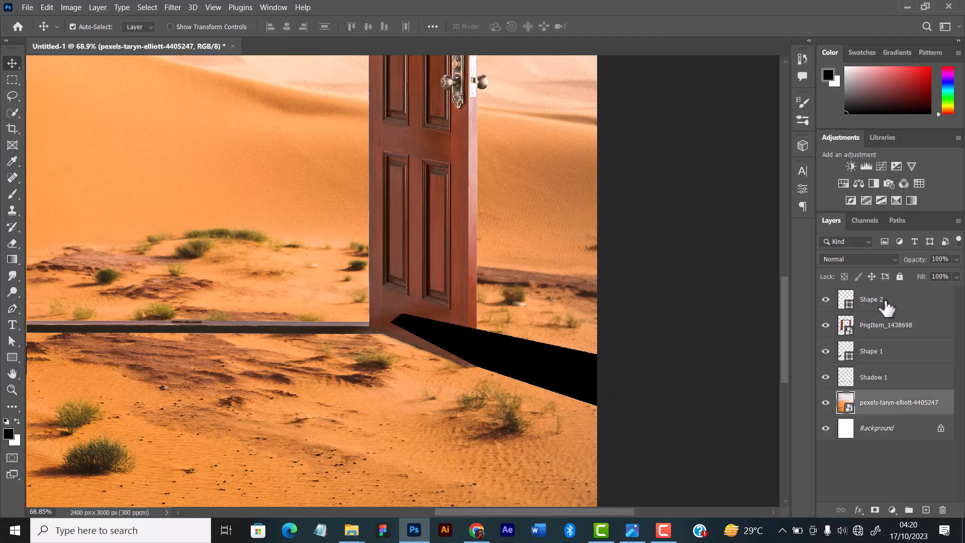
drag(886, 306, 900, 332)
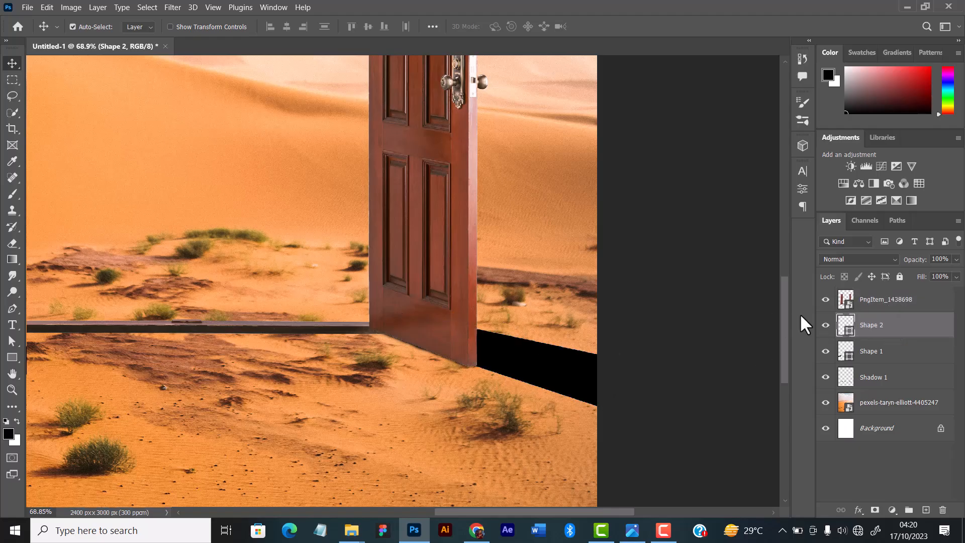
Examine both leaves' cast shadows across the full poster and up close at the door's base.
scroll(535, 286, down, 6)
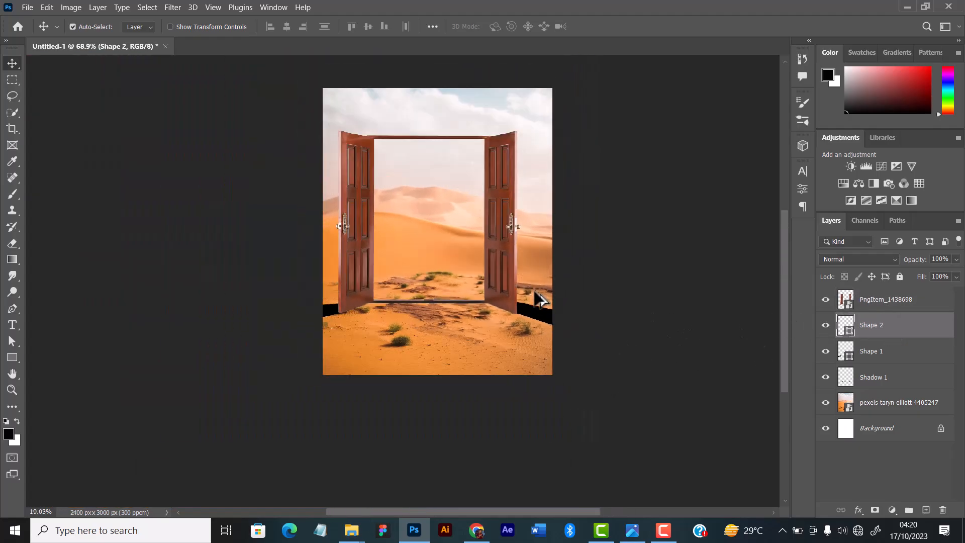
scroll(538, 299, up, 3)
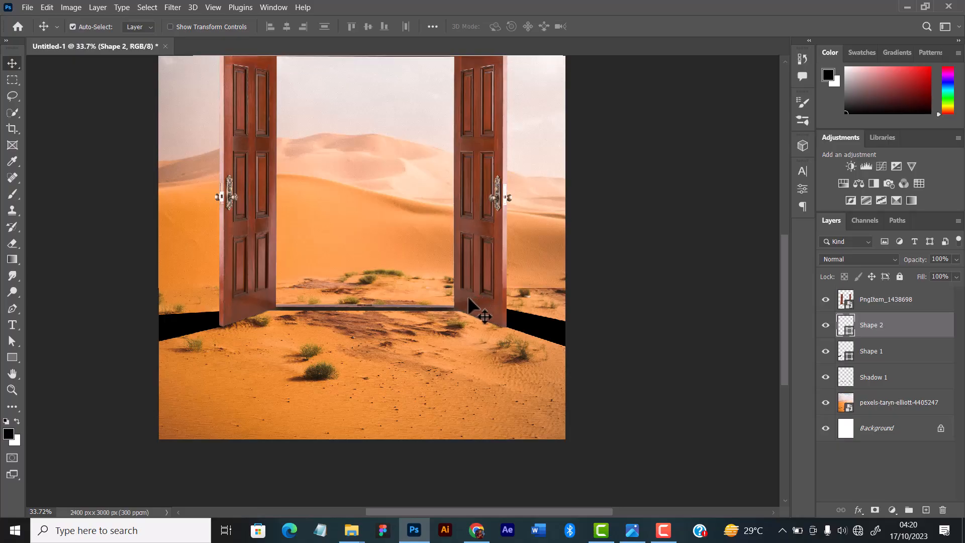
scroll(468, 298, up, 3)
drag(355, 290, 405, 306)
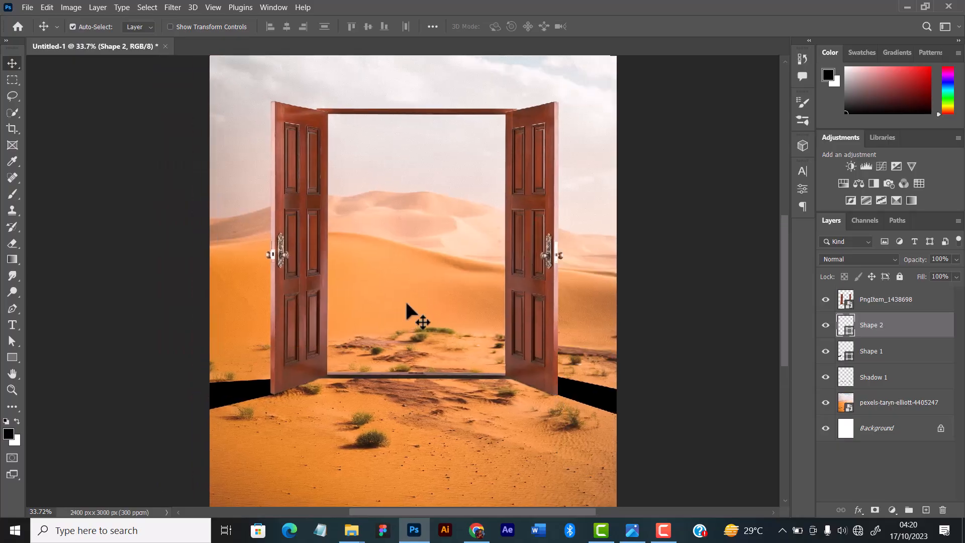
scroll(406, 304, down, 2)
scroll(410, 297, up, 1)
scroll(412, 298, up, 2)
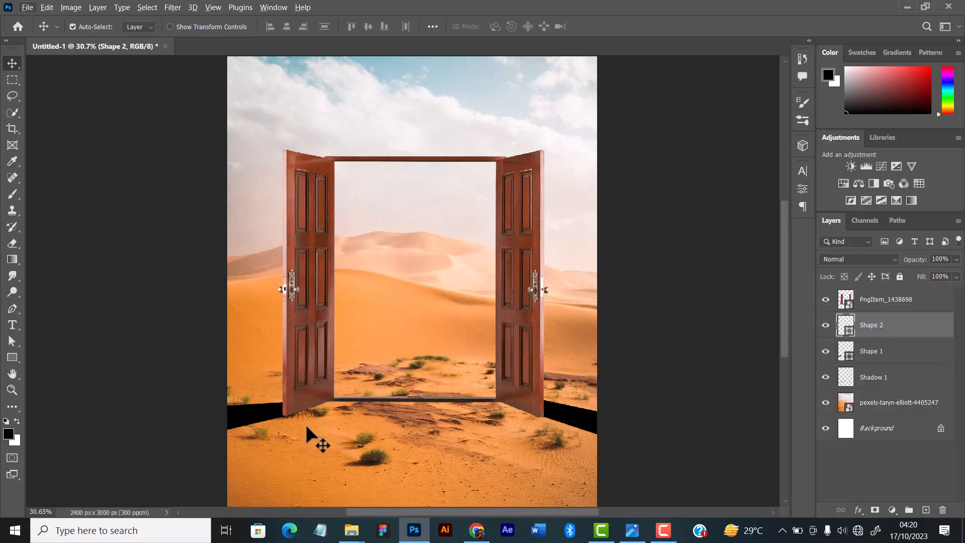
Convert the left leaf's shadow shape to a smart object and apply a Gaussian Blur with a 6.0-pixel radius.
click(277, 417)
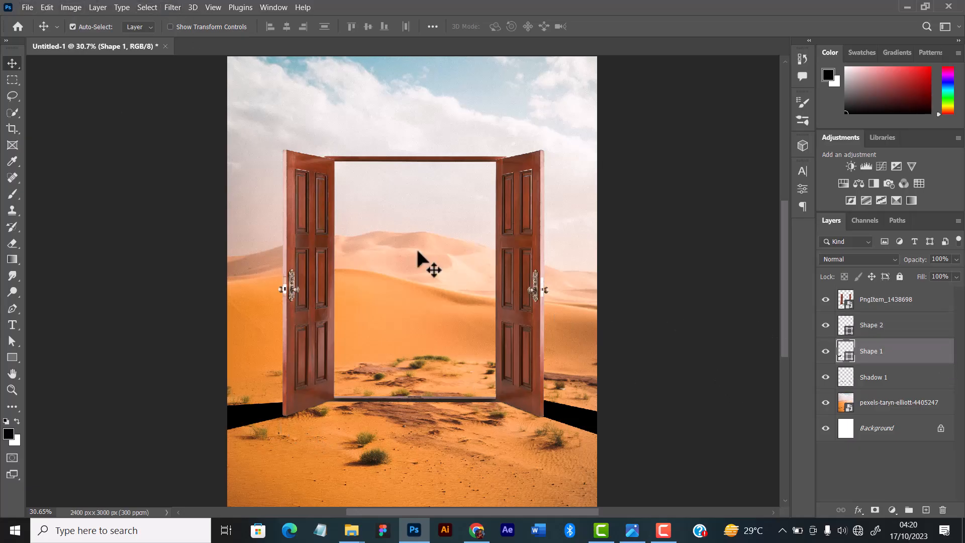
click(168, 7)
mouse_move(216, 158)
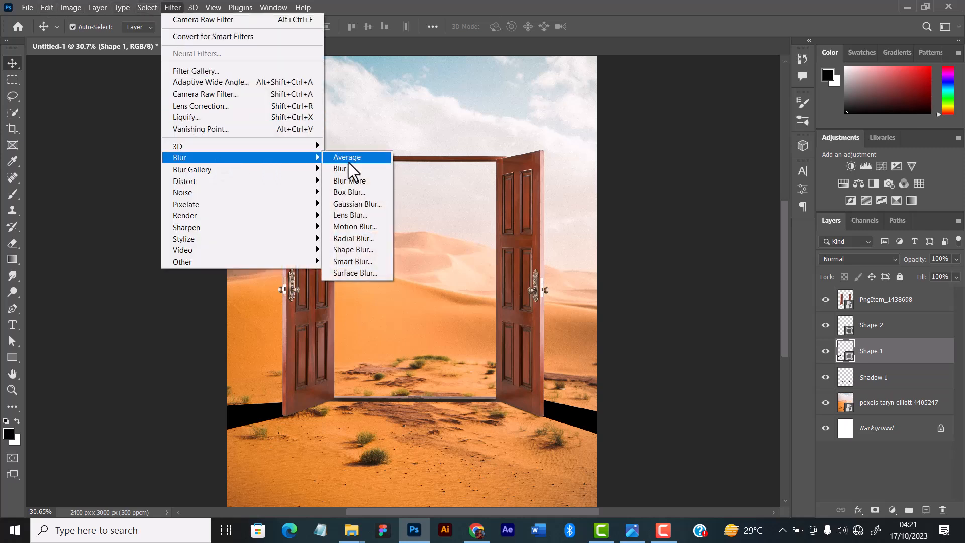
click(349, 203)
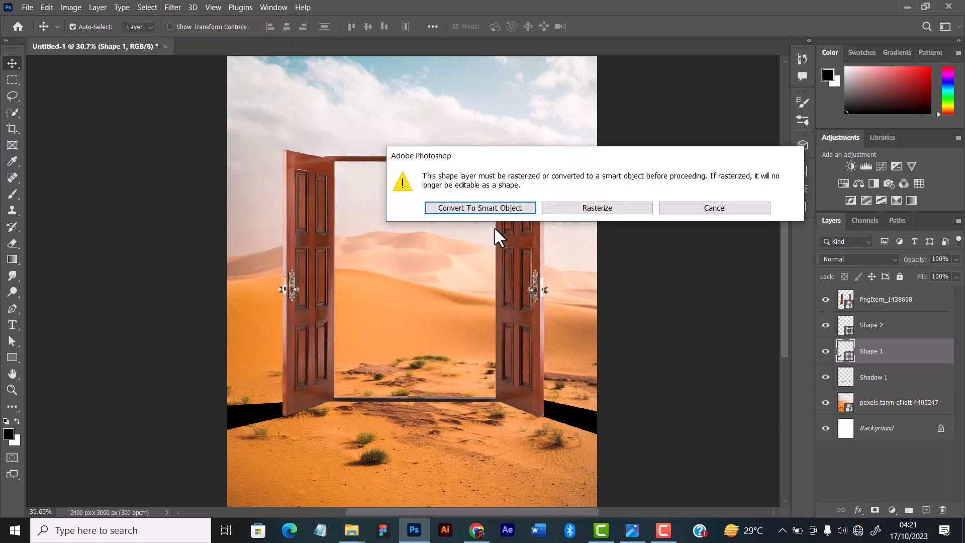
click(494, 207)
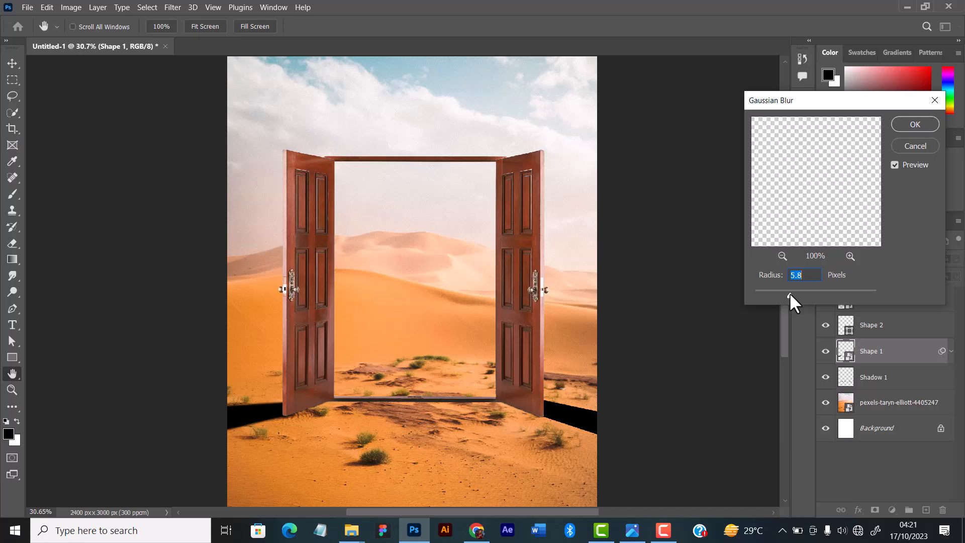
drag(790, 295, 792, 295)
drag(791, 293, 792, 293)
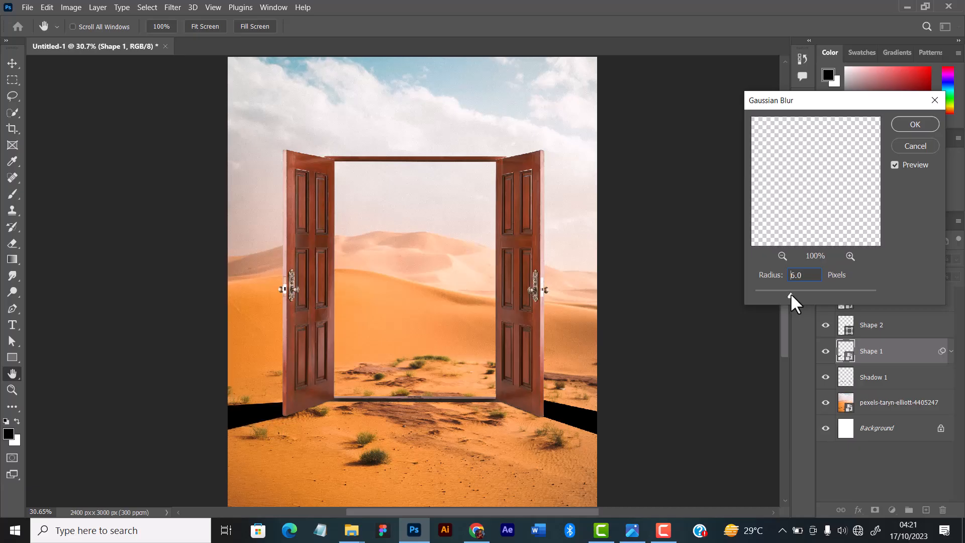
click(907, 124)
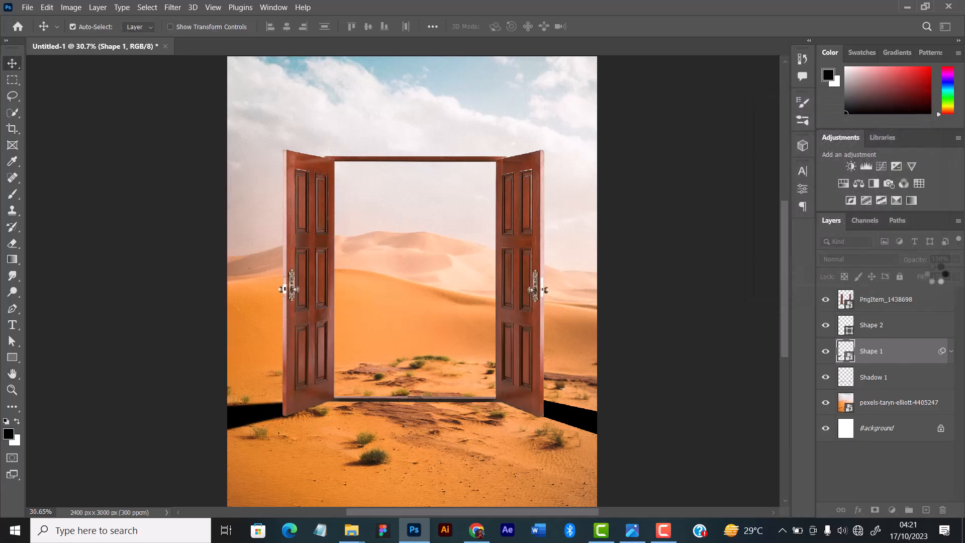
Add a Motion Blur to the left leaf's shadow with an angle of 33° and a distance of 21 pixels.
click(171, 7)
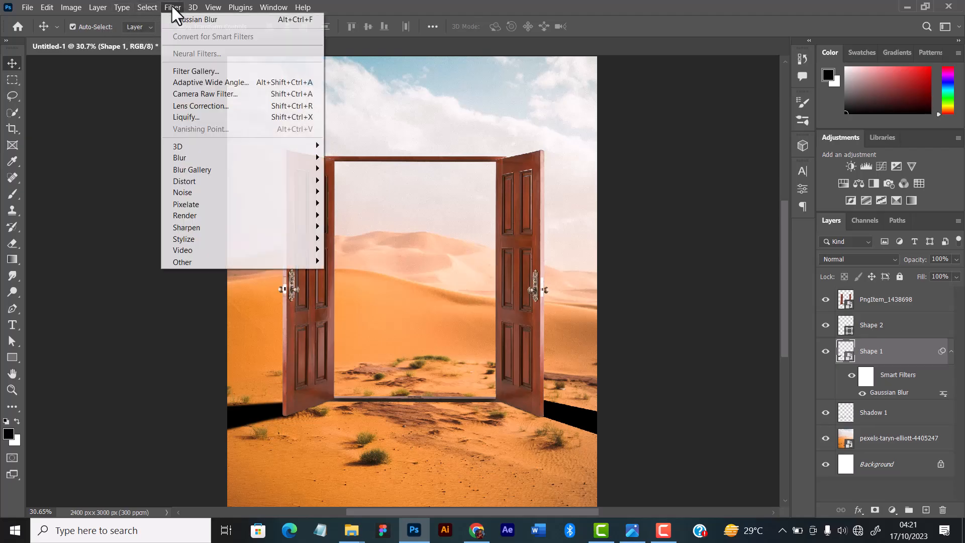
mouse_move(242, 162)
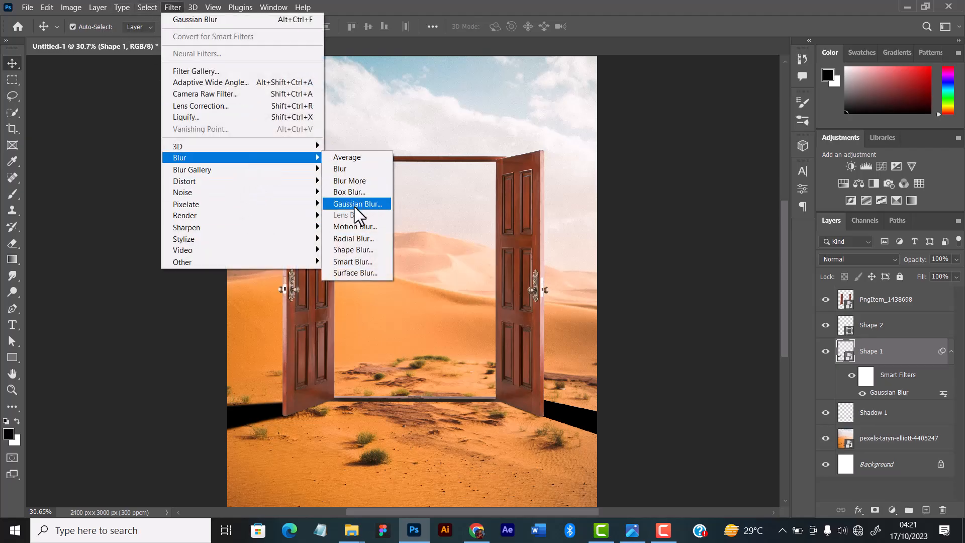
click(357, 227)
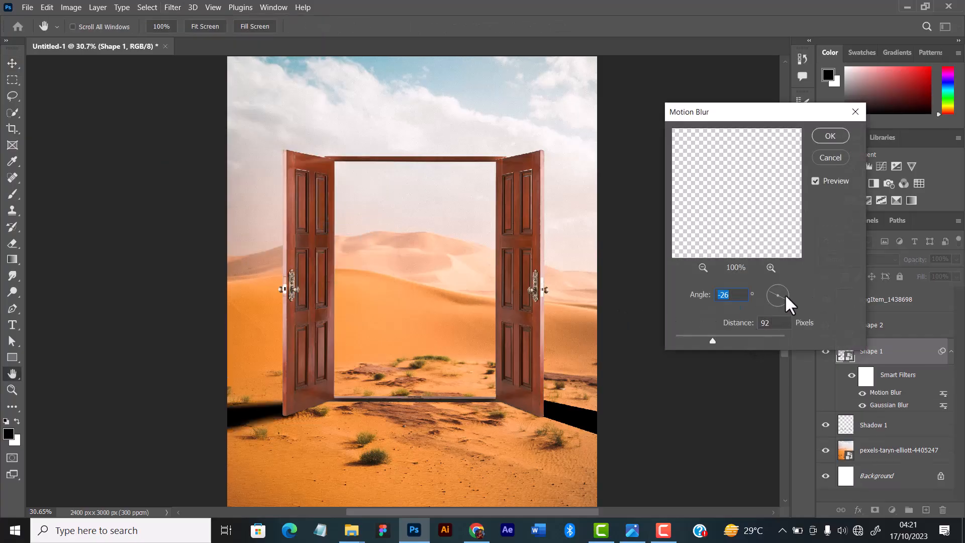
drag(785, 294, 787, 288)
drag(714, 340, 687, 338)
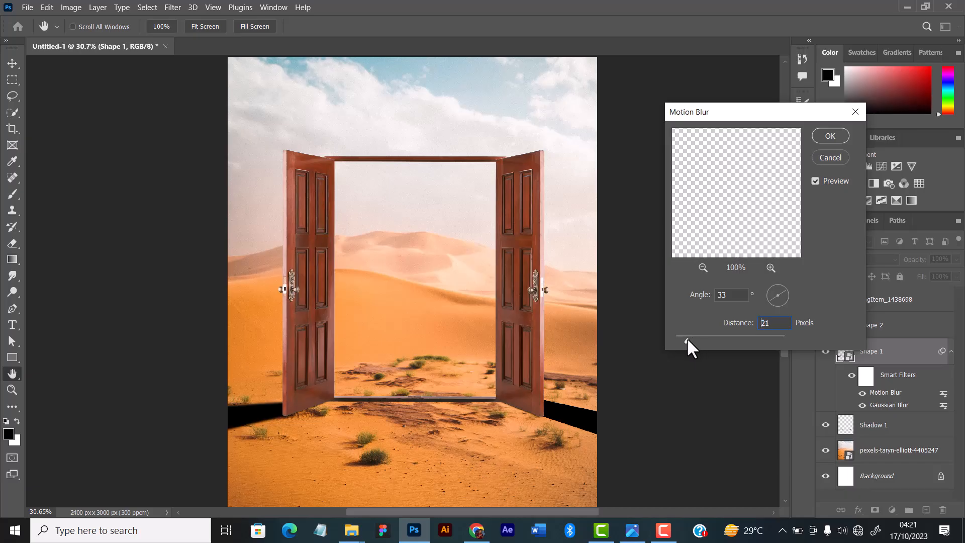
click(835, 141)
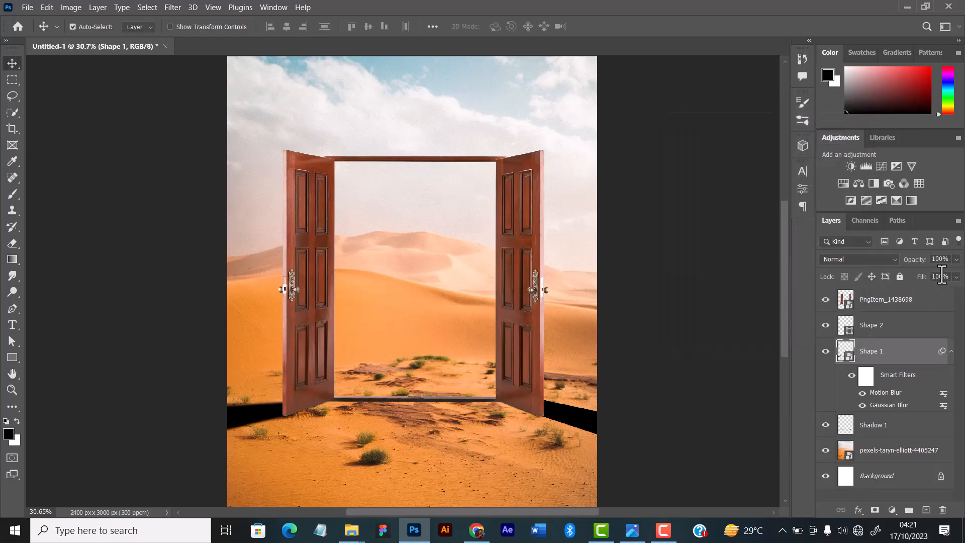
Set the fill of the left leaf's shadow layer to 65%.
click(956, 276)
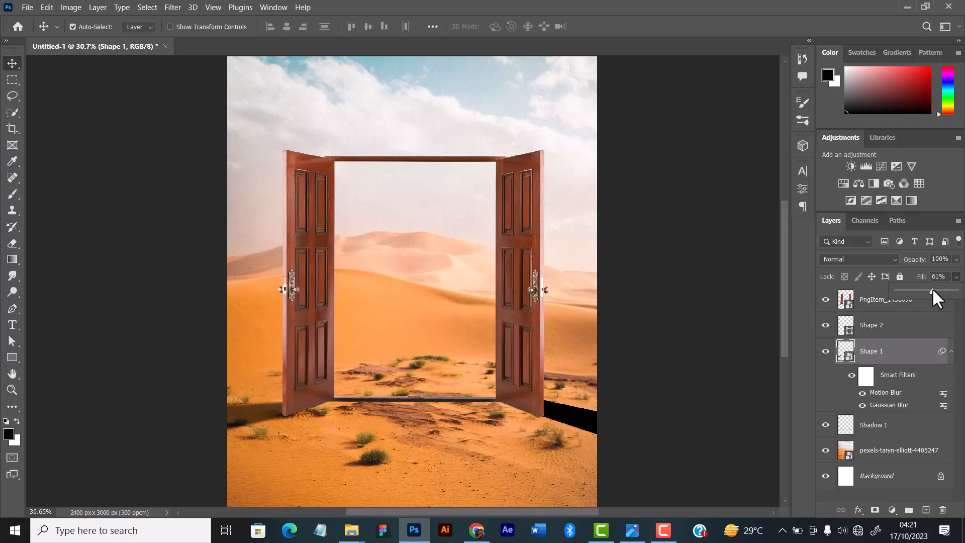
drag(933, 288, 964, 291)
click(576, 413)
Convert the right leaf's shadow shape to a smart object and apply a Gaussian Blur with a 6.0-pixel radius.
click(575, 413)
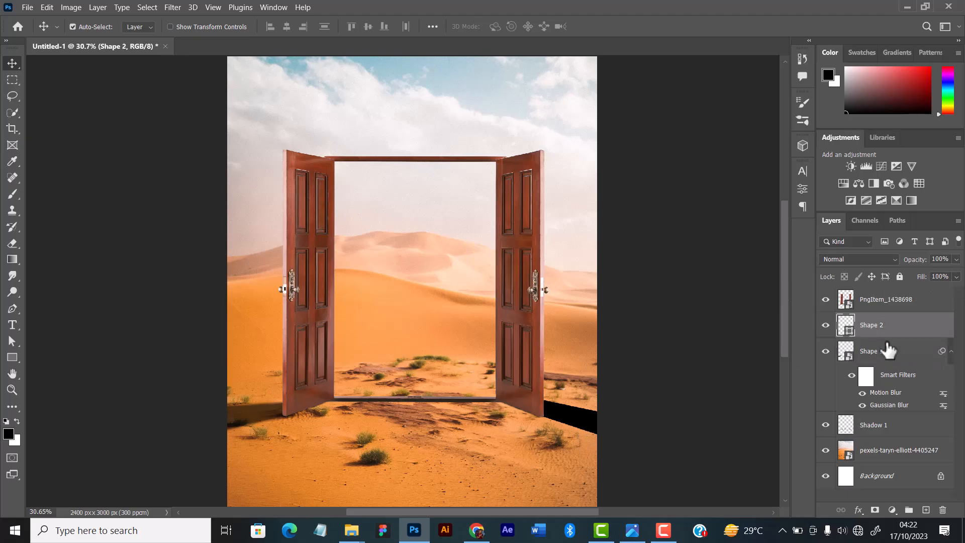
click(950, 352)
click(182, 7)
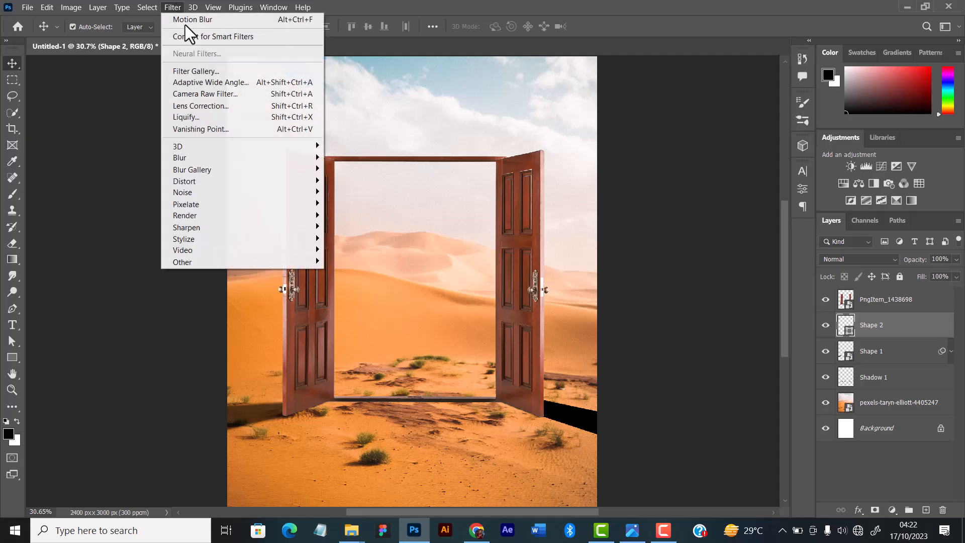
mouse_move(216, 160)
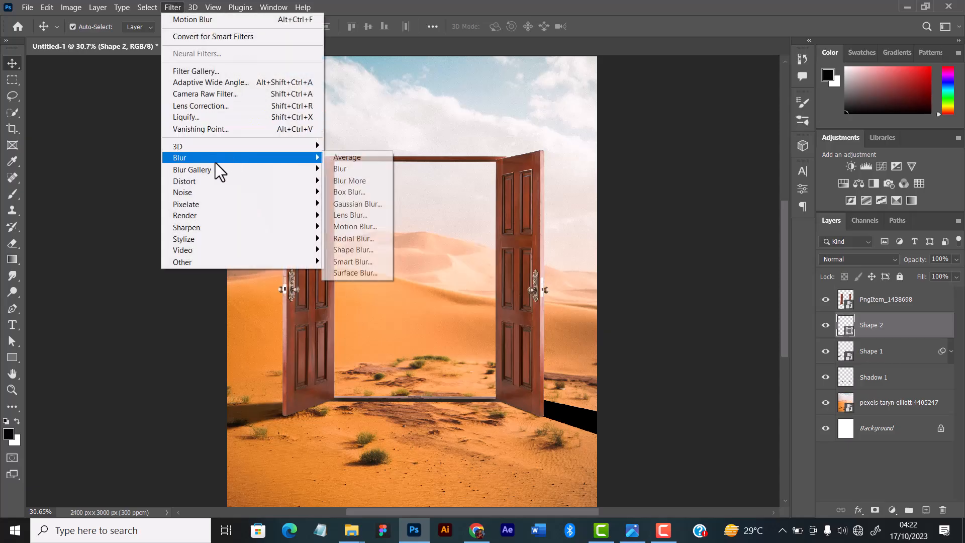
click(341, 204)
click(502, 209)
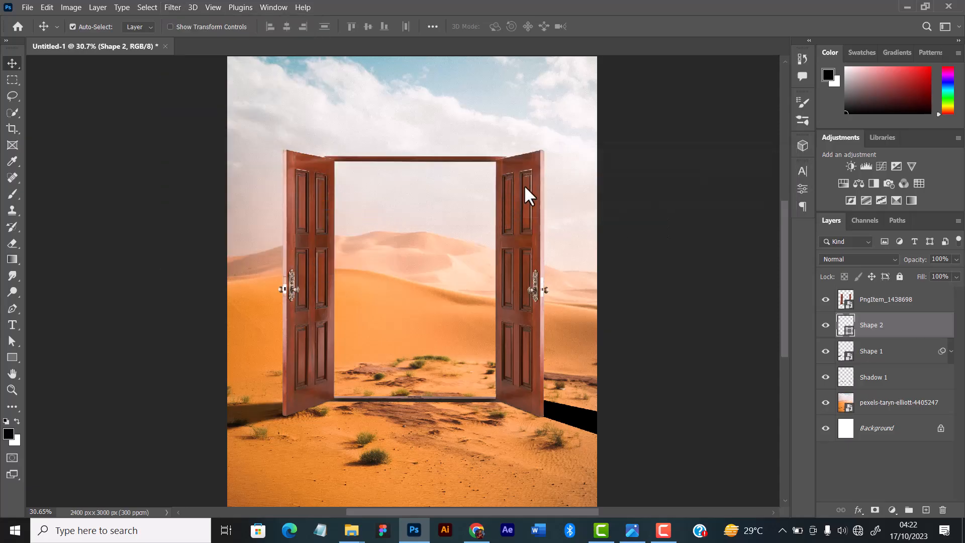
drag(846, 105, 818, 110)
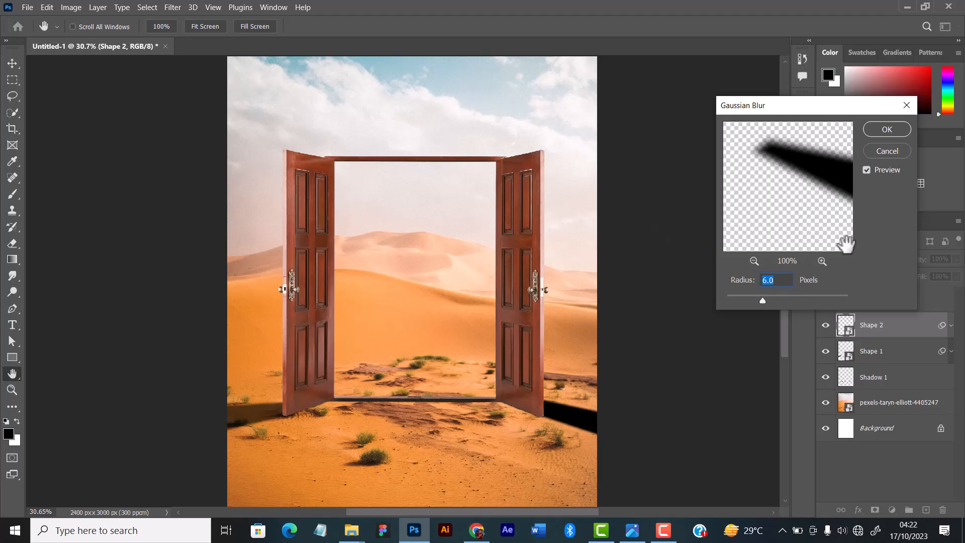
click(886, 129)
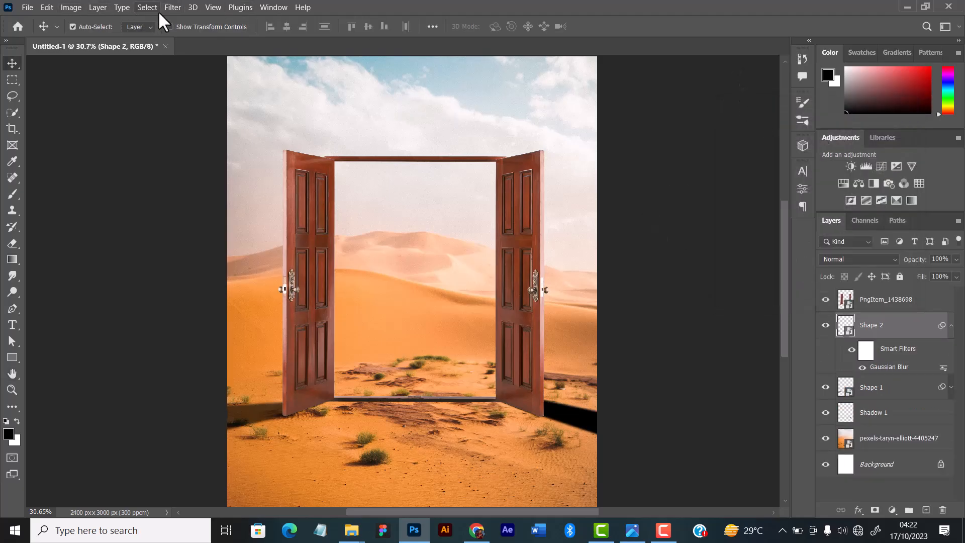
Add a Motion Blur to the right leaf's shadow with an angle of -22° and a distance of 21 pixels.
click(171, 6)
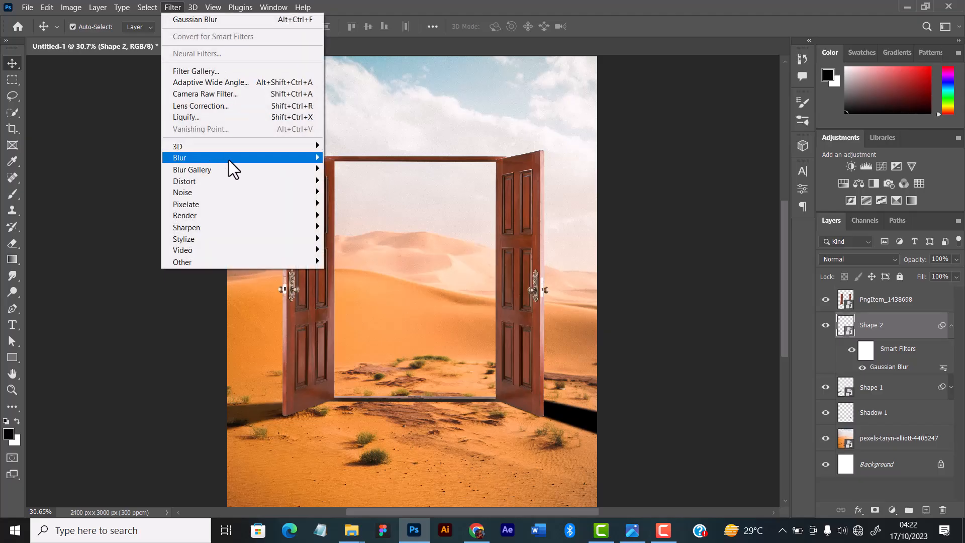
mouse_move(228, 159)
click(343, 225)
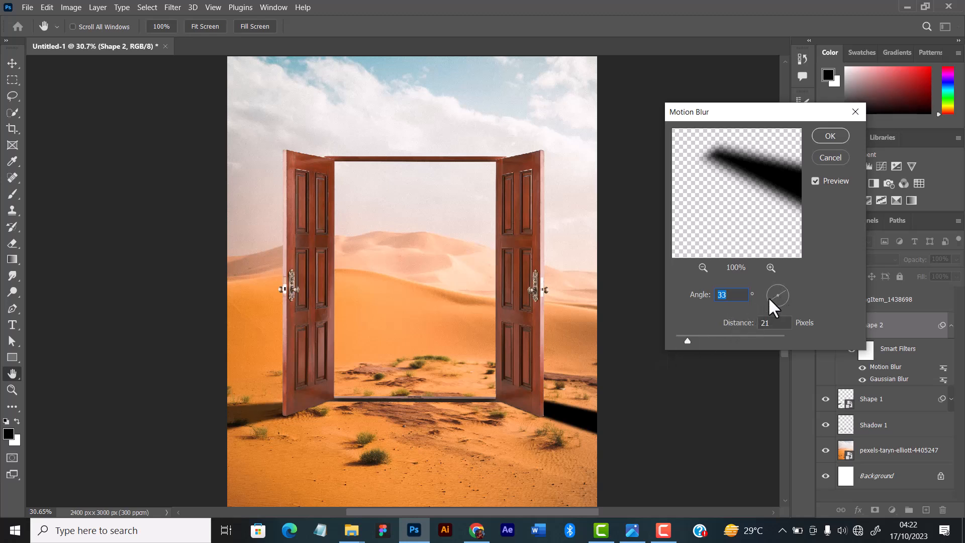
click(770, 297)
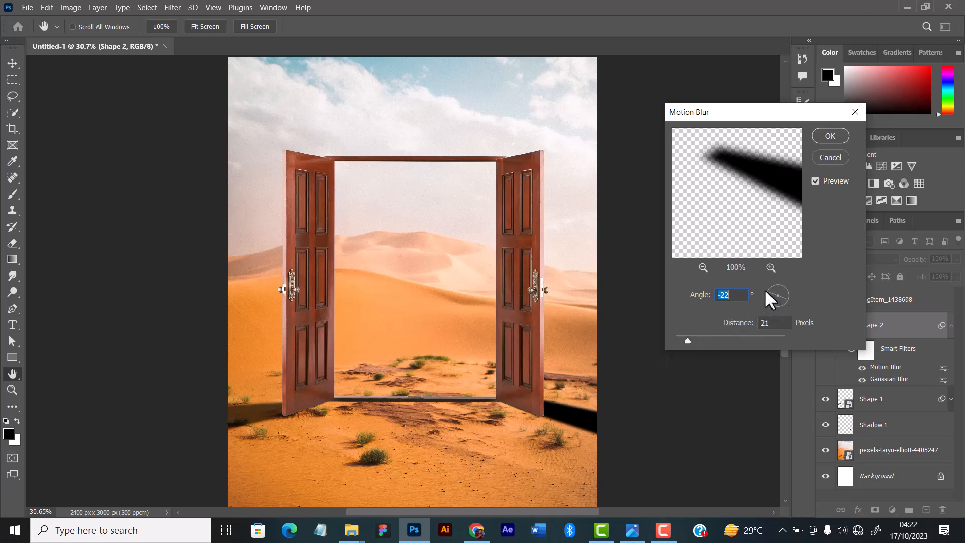
click(832, 137)
Match the right leaf's shadow to the left one by setting its layer fill to 65%.
click(252, 413)
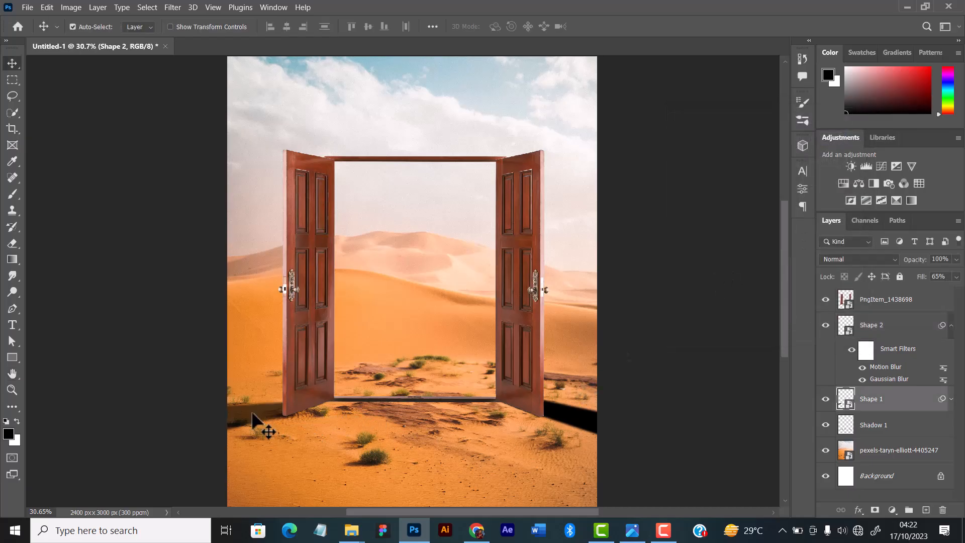
click(595, 422)
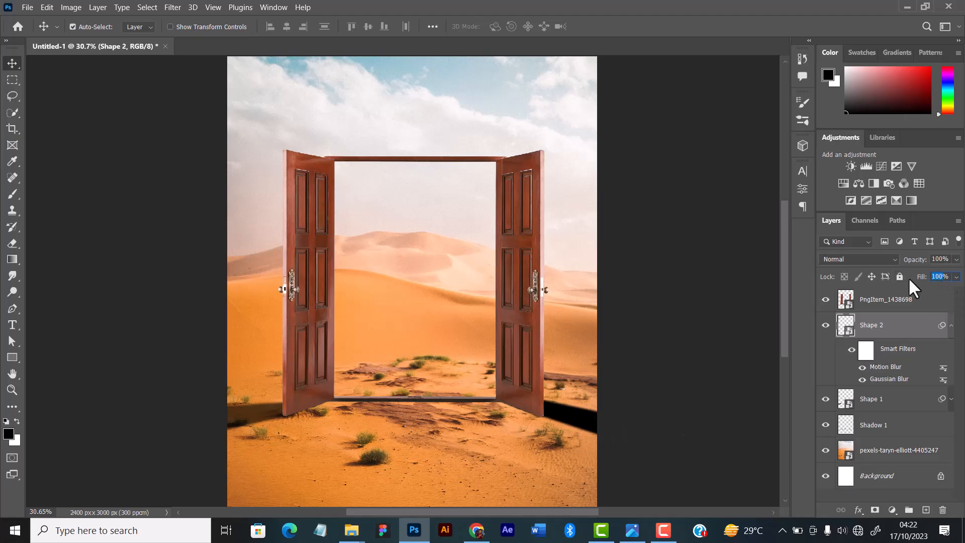
text(65)
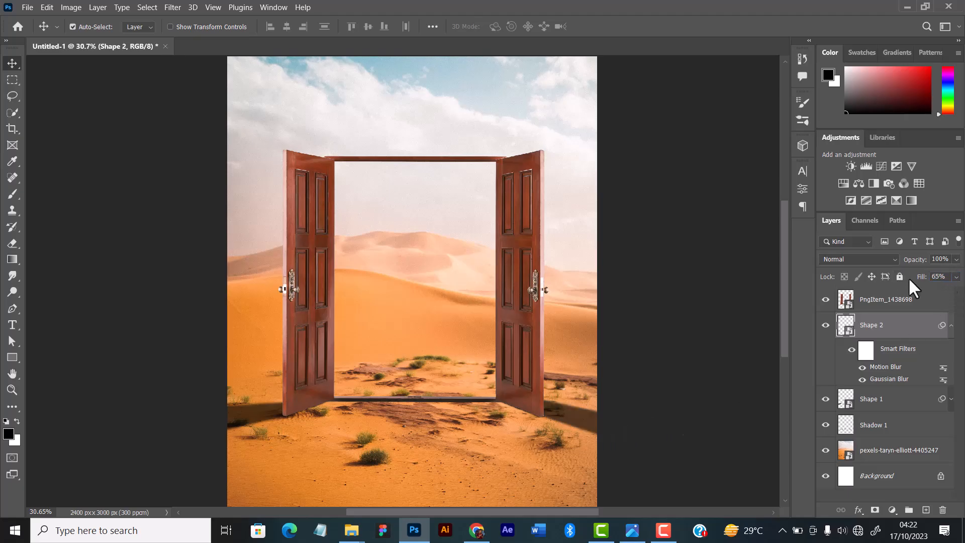
scroll(431, 270, down, 2)
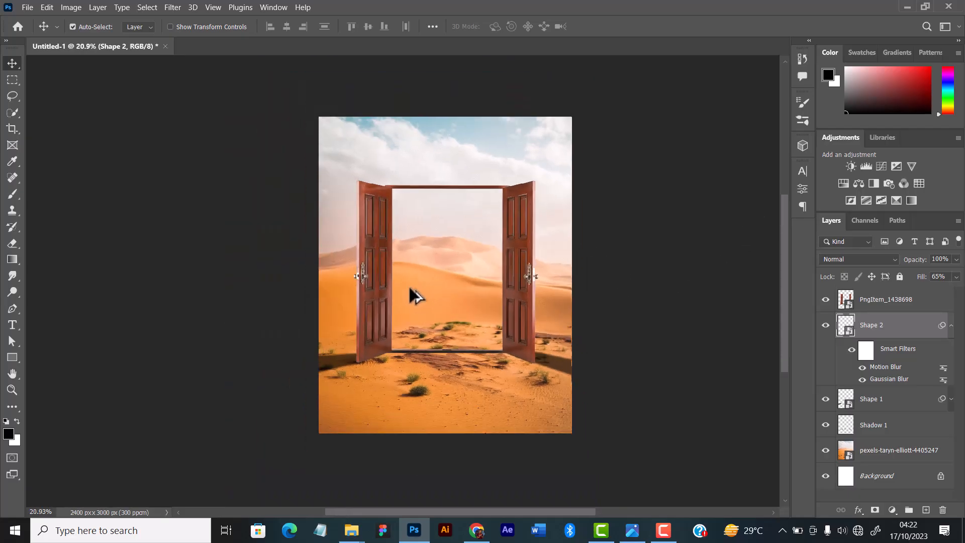
scroll(429, 281, down, 1)
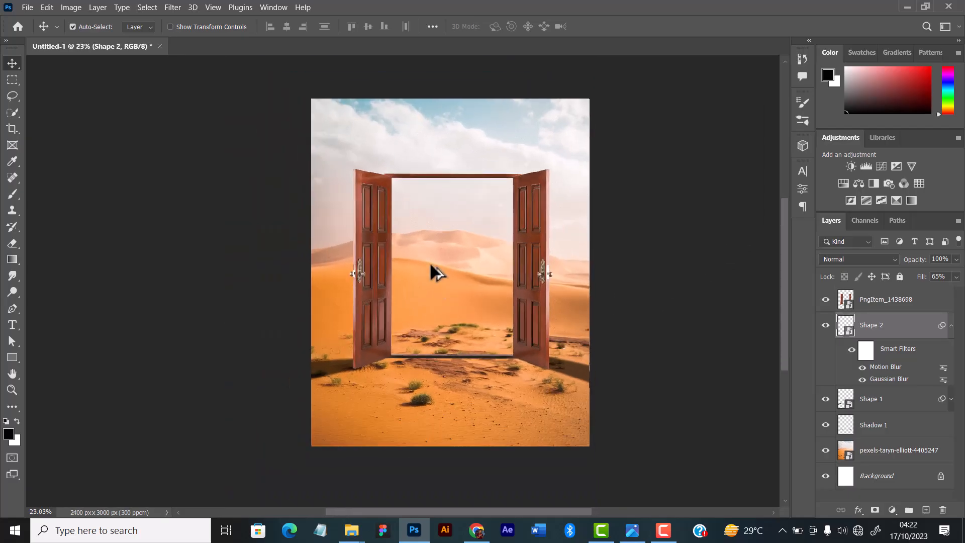
scroll(431, 264, up, 1)
scroll(431, 264, down, 1)
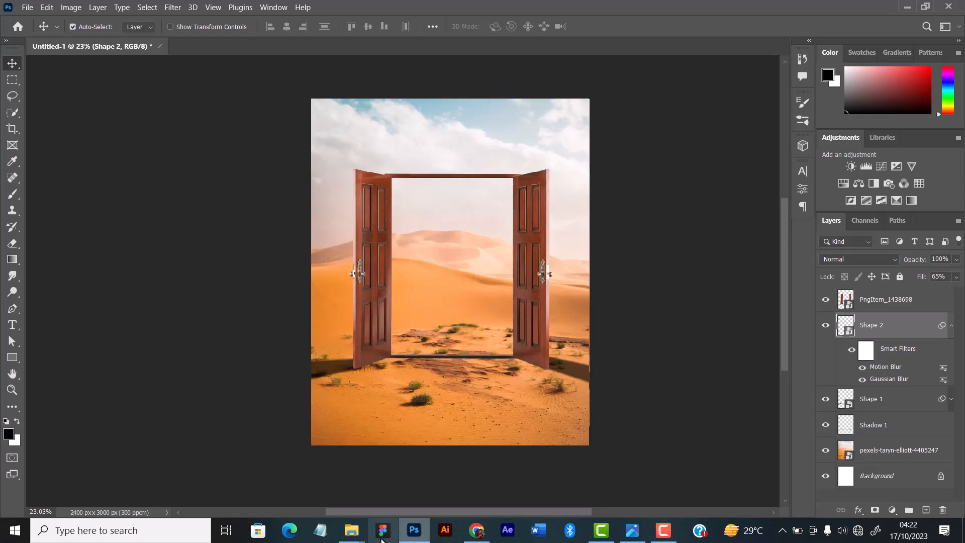
Switch to File Explorer and open the original car photo pexels-beytlik-7522090 from the Glory way folder in the Photos viewer.
click(352, 530)
click(343, 491)
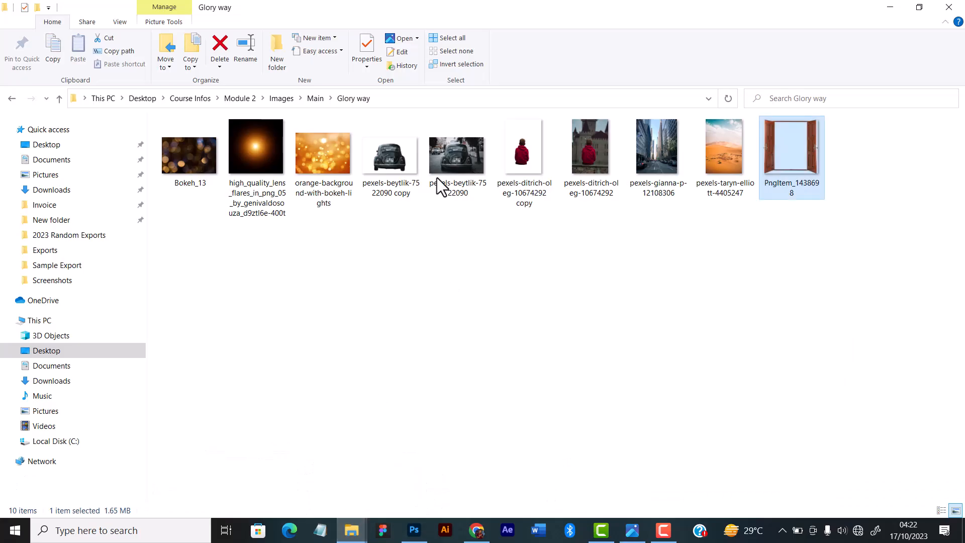
click(384, 147)
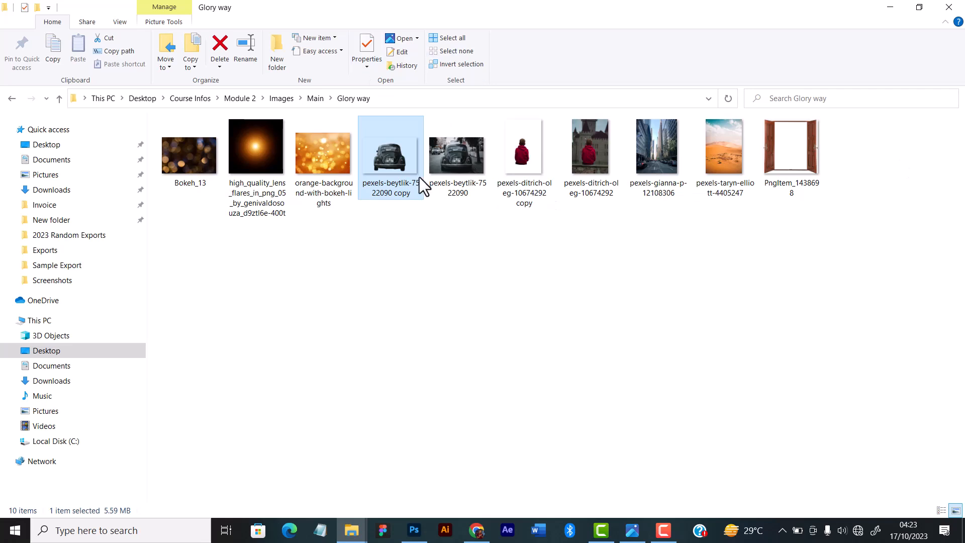
drag(394, 171, 462, 343)
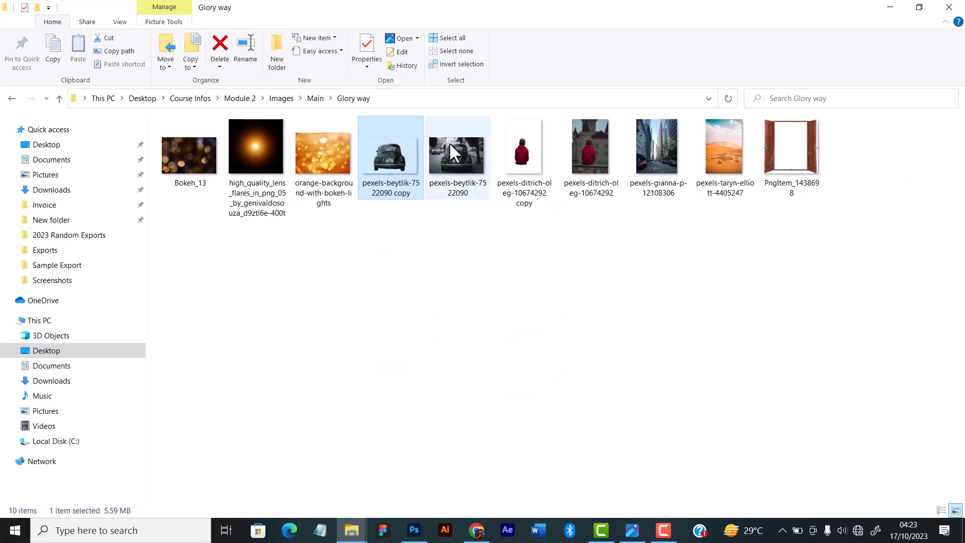
click(451, 144)
click(384, 166)
click(459, 155)
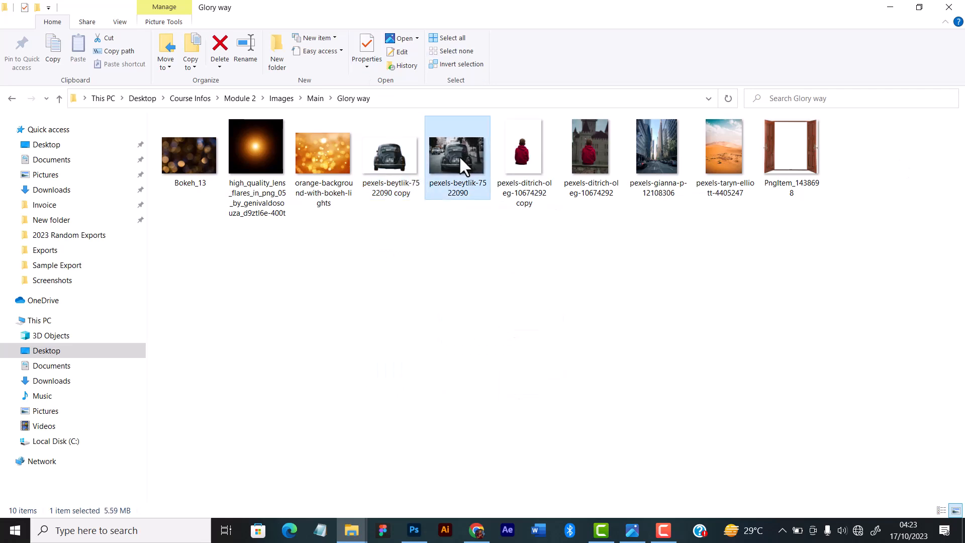
key(alt+Tab)
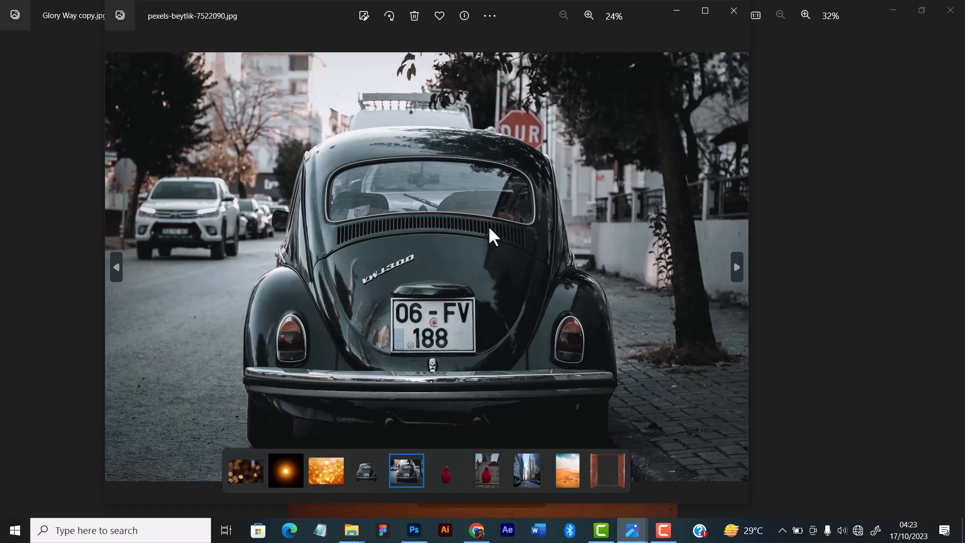
Close the Glory Way copy image window and examine the car photo in a maximized viewer.
click(925, 7)
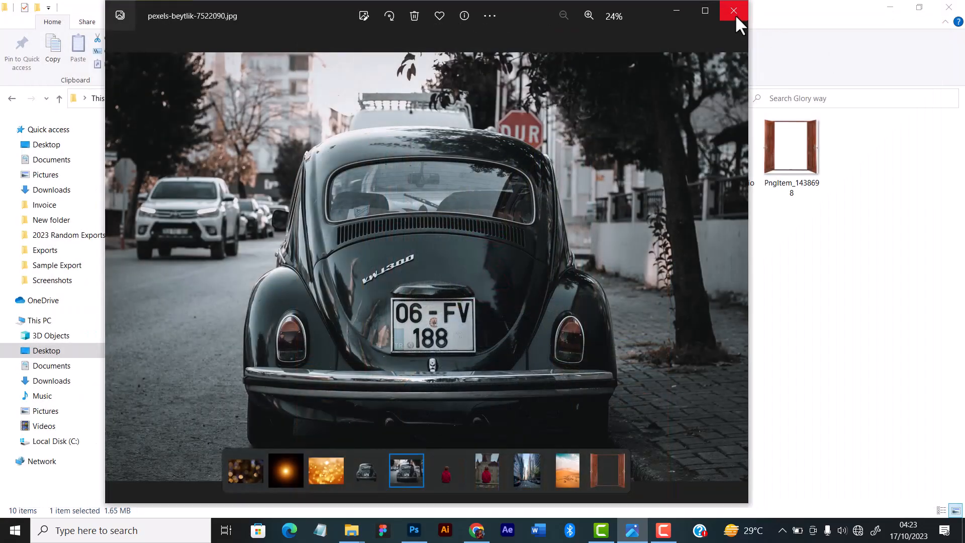
click(734, 12)
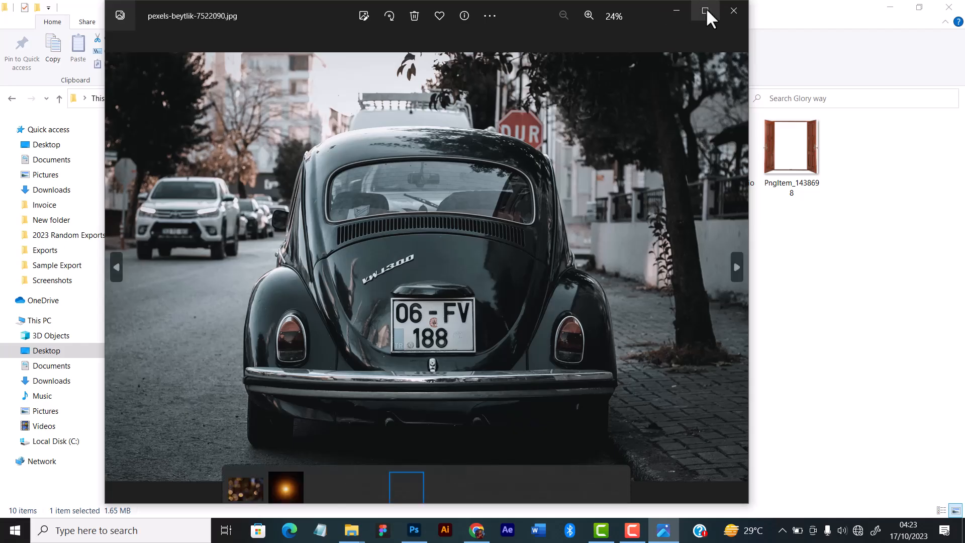
click(705, 12)
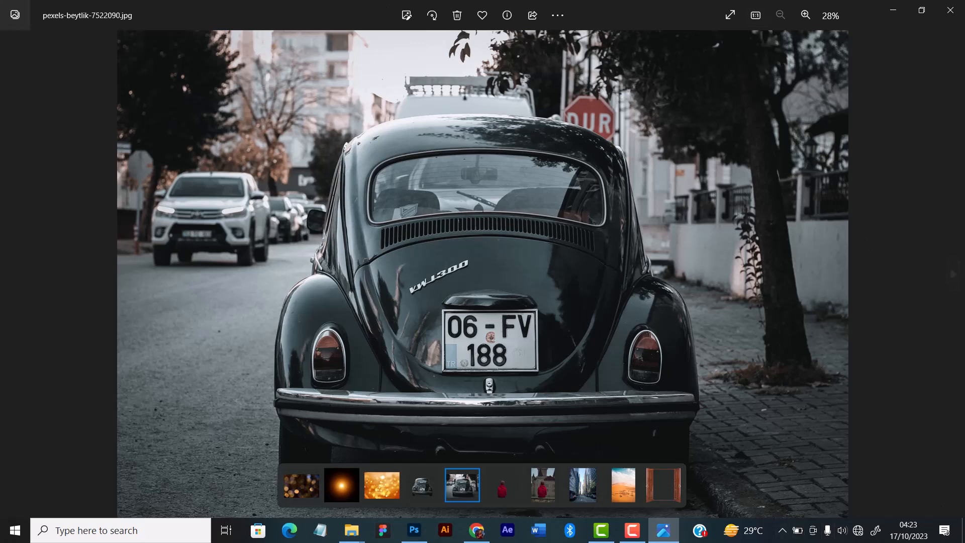
Close the photo viewer and place the cutout pexels-beytlik-7522090 copy into the poster, scaled to 2.89% within the doorway.
click(950, 15)
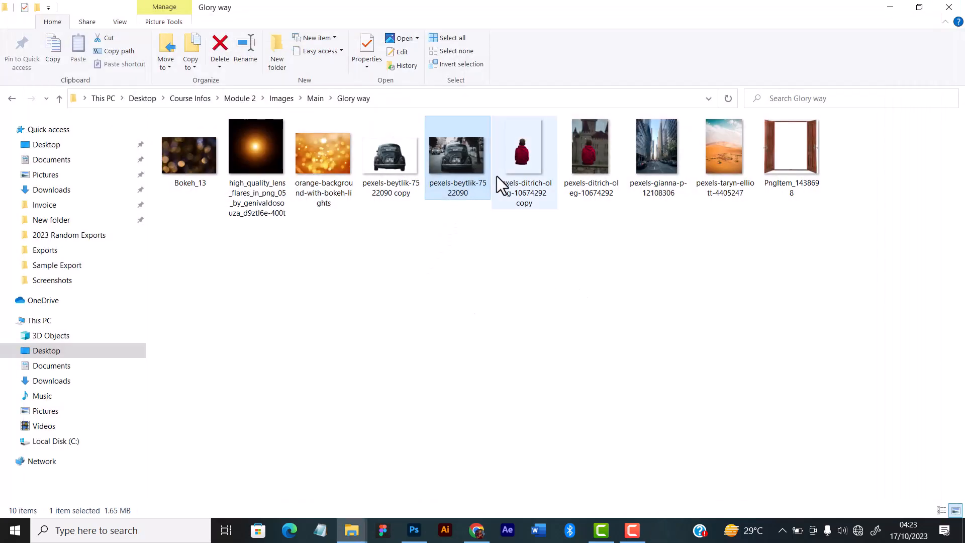
mouse_move(496, 176)
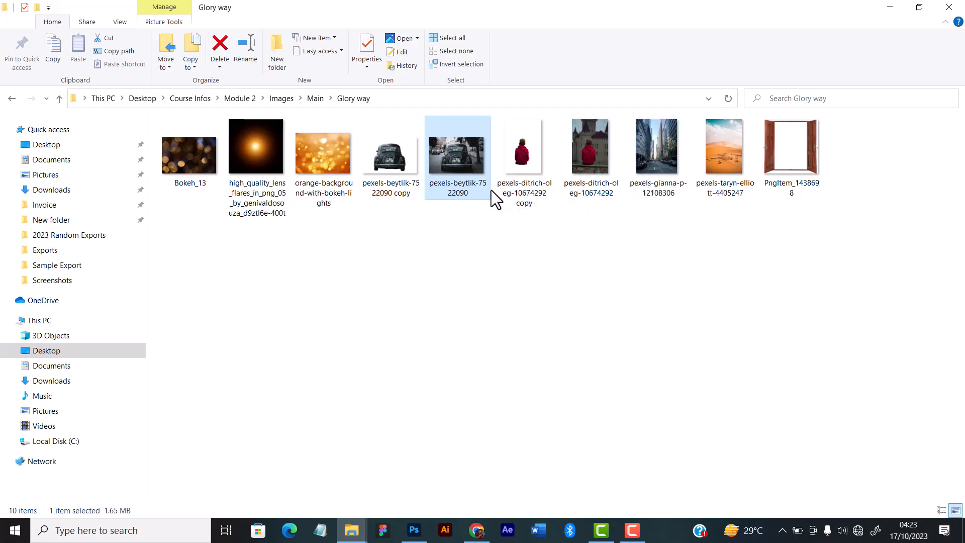
drag(405, 157, 432, 363)
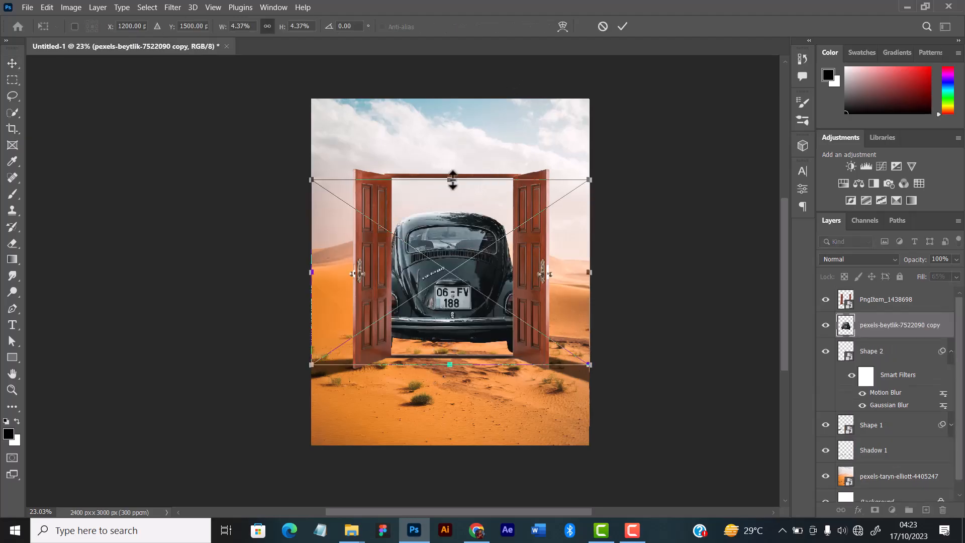
drag(453, 179, 445, 242)
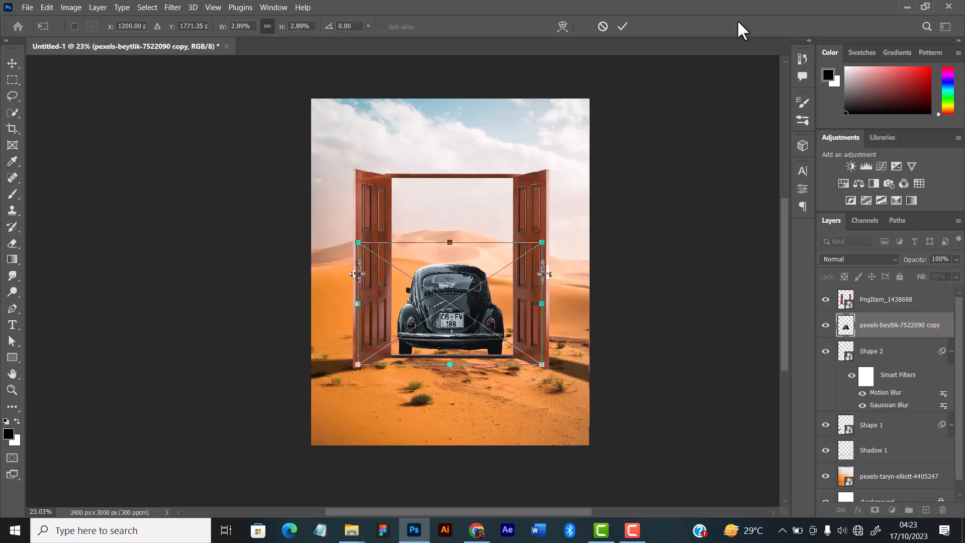
click(622, 26)
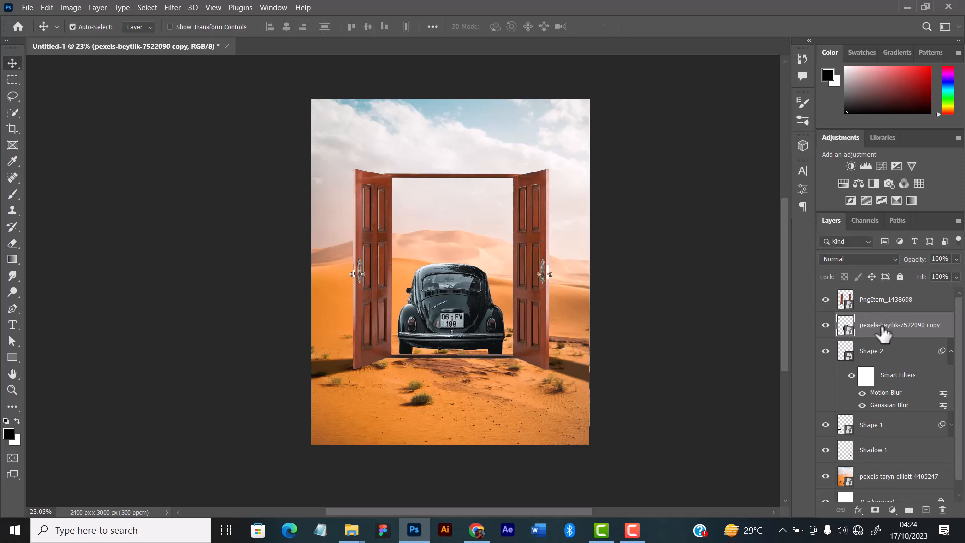
Stack the car layer above the PngItem_1438698 door layer and move the car down onto the sand in front of the doorway.
drag(882, 330, 882, 292)
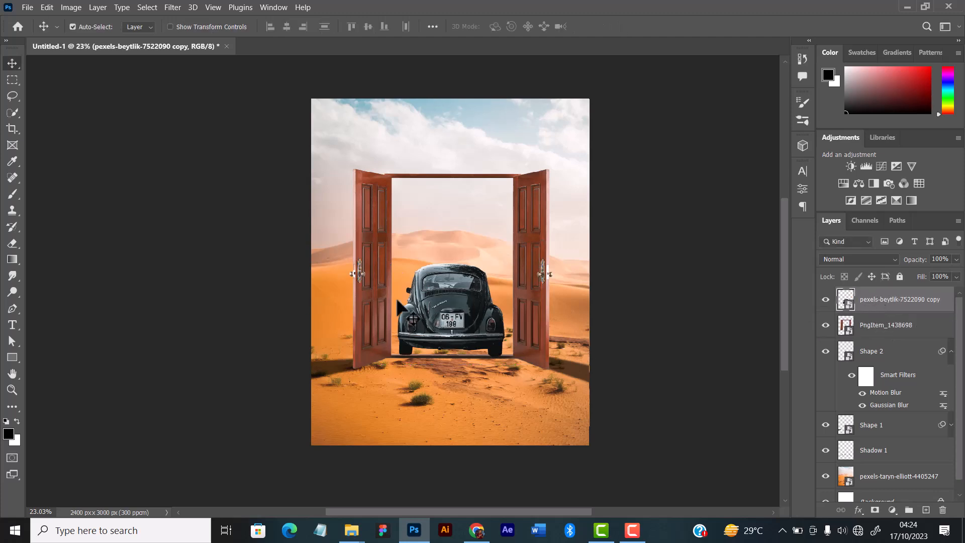
drag(452, 317, 454, 374)
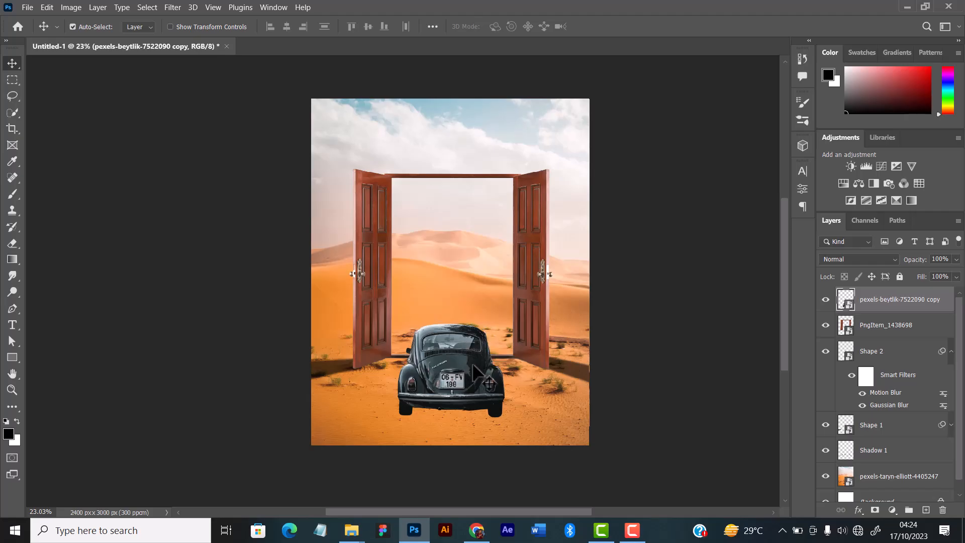
Rotate the car slightly to an angle of -0.56° so that it sits level on the sand.
key(ctrl)
key(ctrl+t)
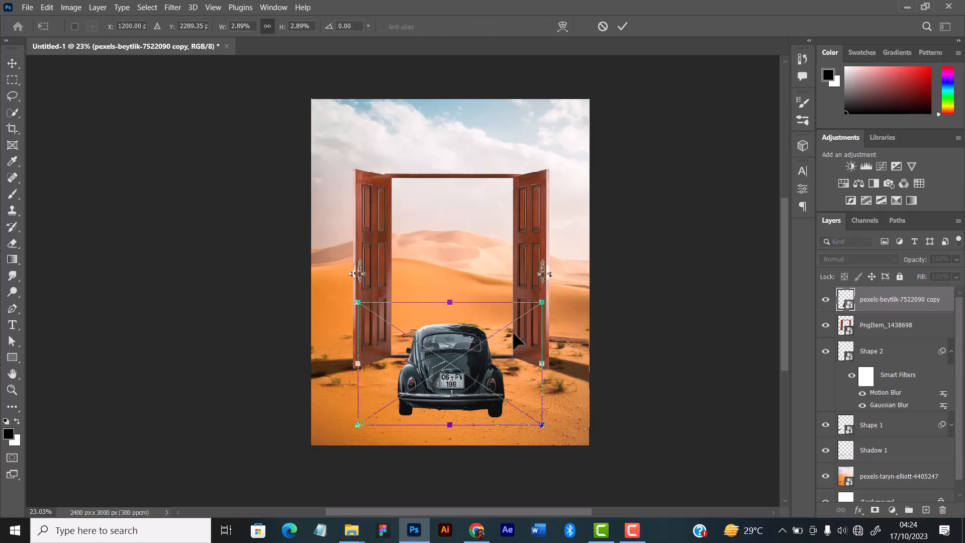
drag(562, 295, 556, 294)
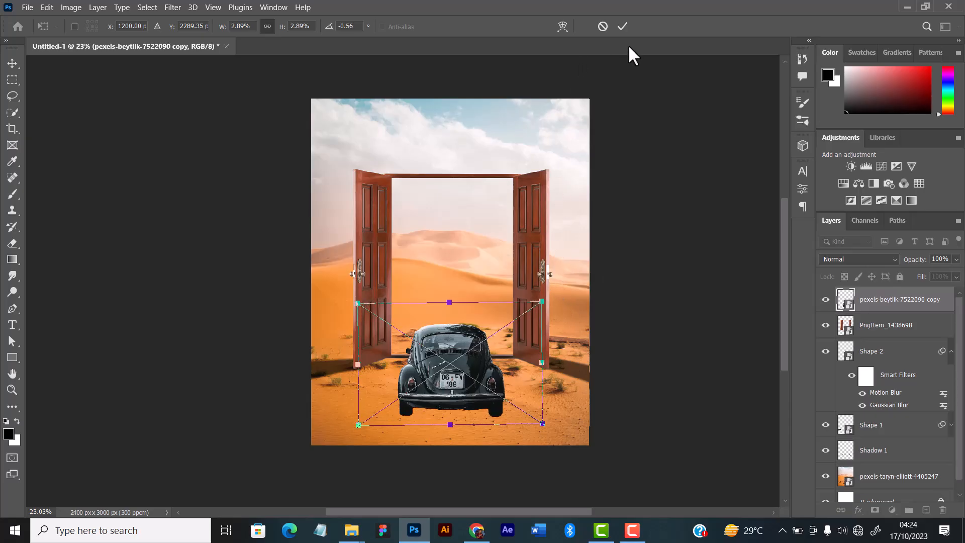
click(622, 26)
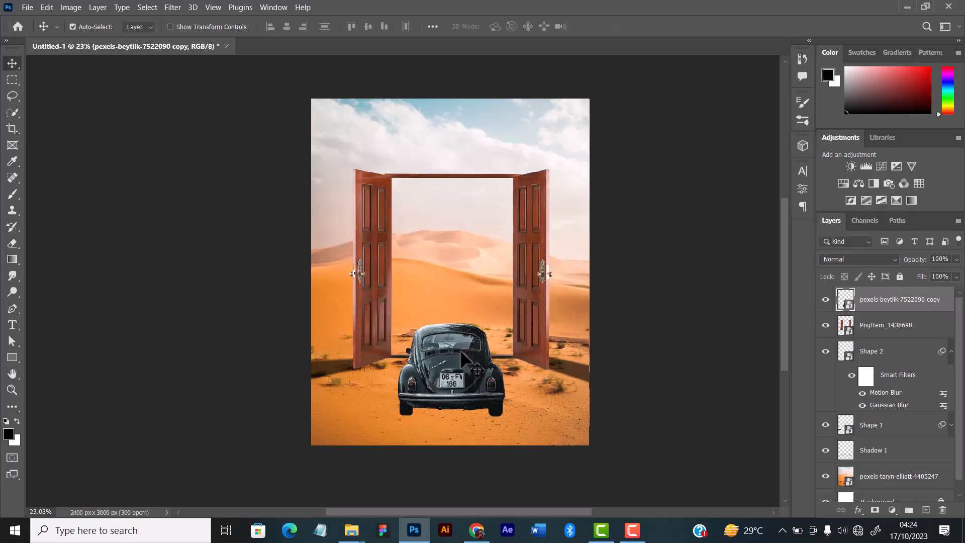
Enlarge the car proportionally to about 3.59% and reposition it centrally in front of the open doors.
key(ctrl+t)
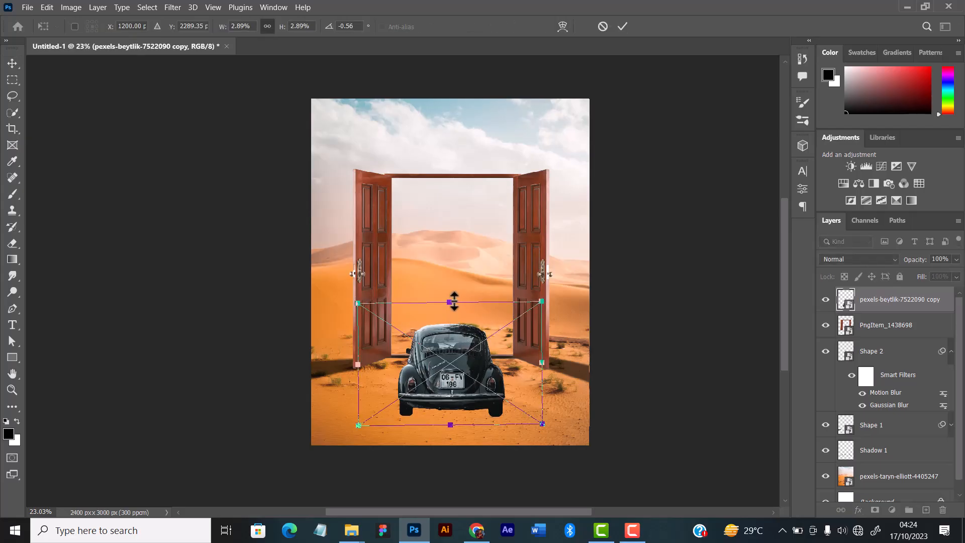
drag(454, 302, 455, 272)
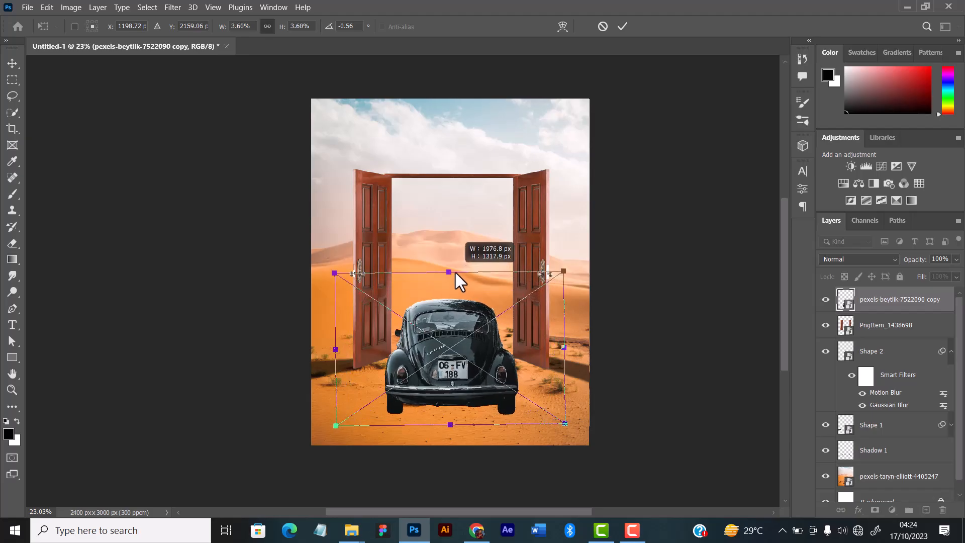
mouse_move(437, 360)
mouse_down()
mouse_move(445, 355)
mouse_move(442, 366)
mouse_up()
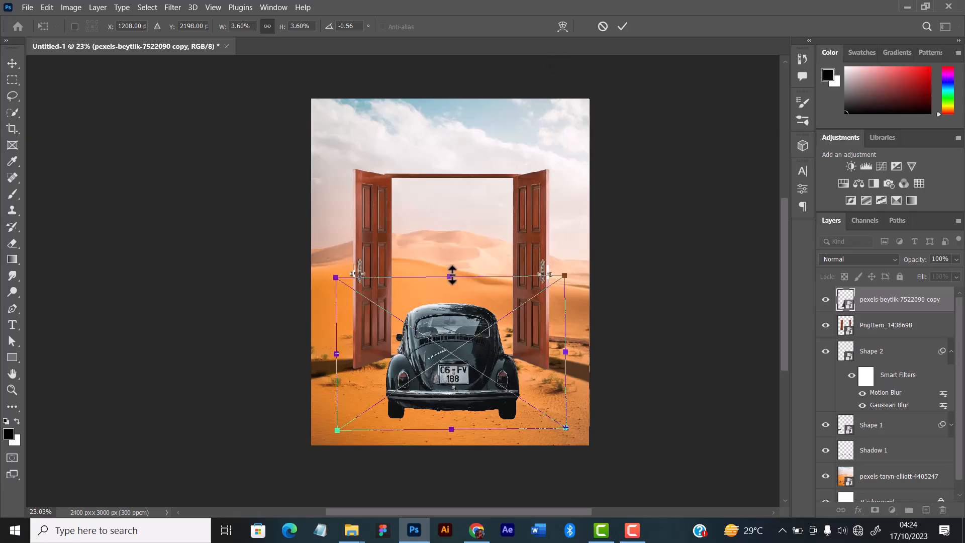
drag(452, 275, 451, 275)
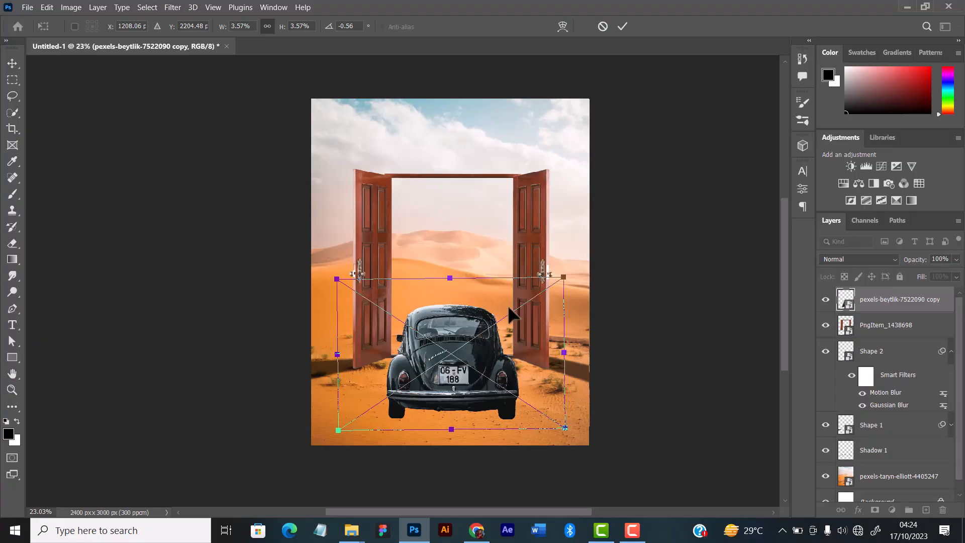
mouse_move(563, 275)
mouse_down()
mouse_move(571, 267)
mouse_move(565, 276)
mouse_up()
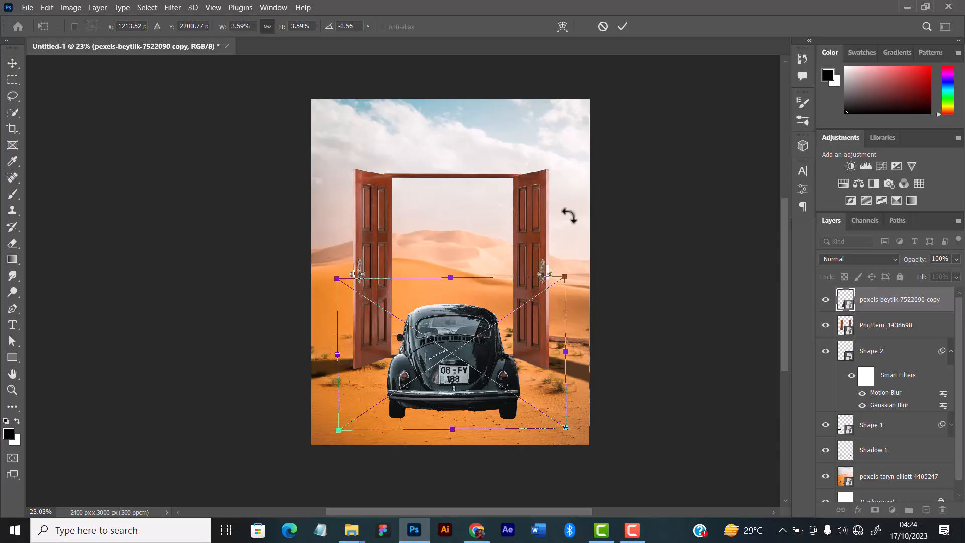
click(622, 27)
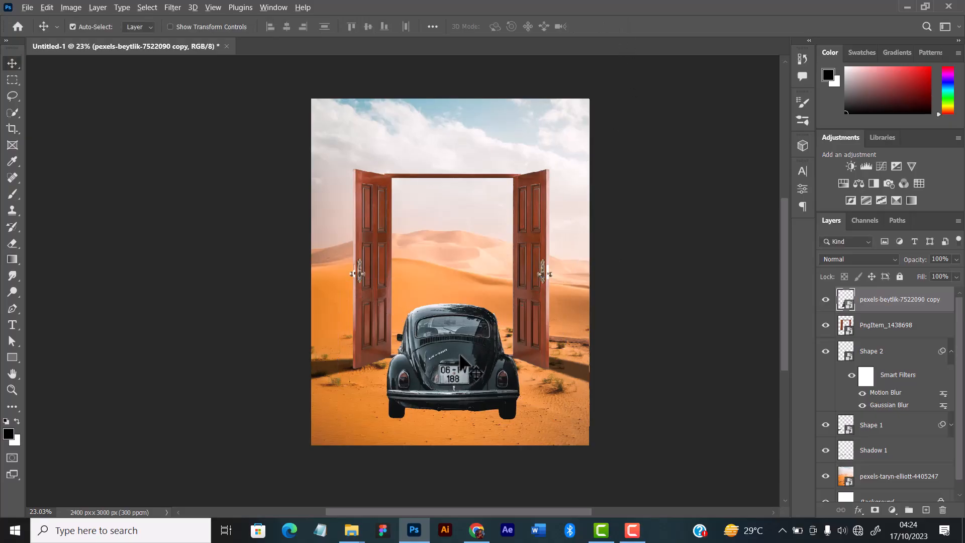
Rasterize the car's smart object layer so that its pixels can be edited directly.
scroll(460, 360, up, 5)
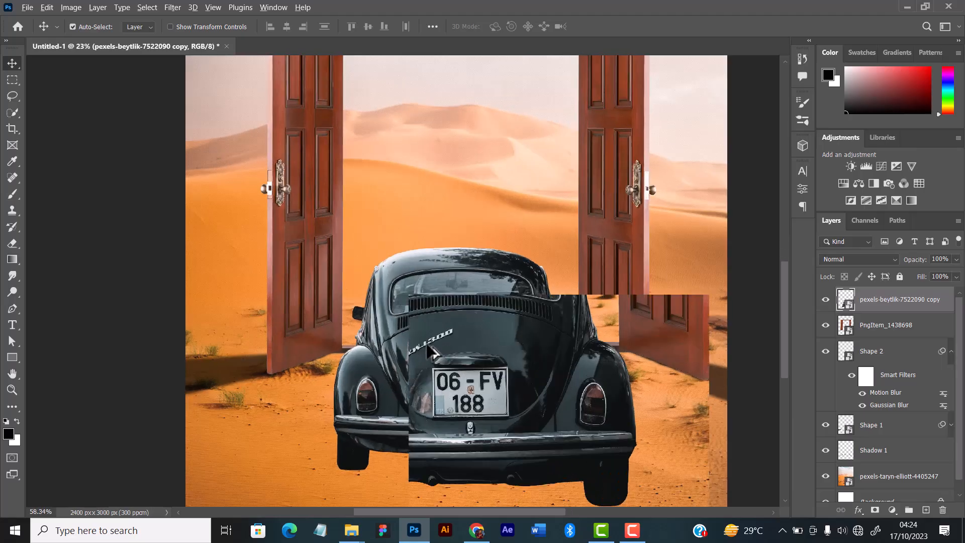
scroll(430, 350, up, 4)
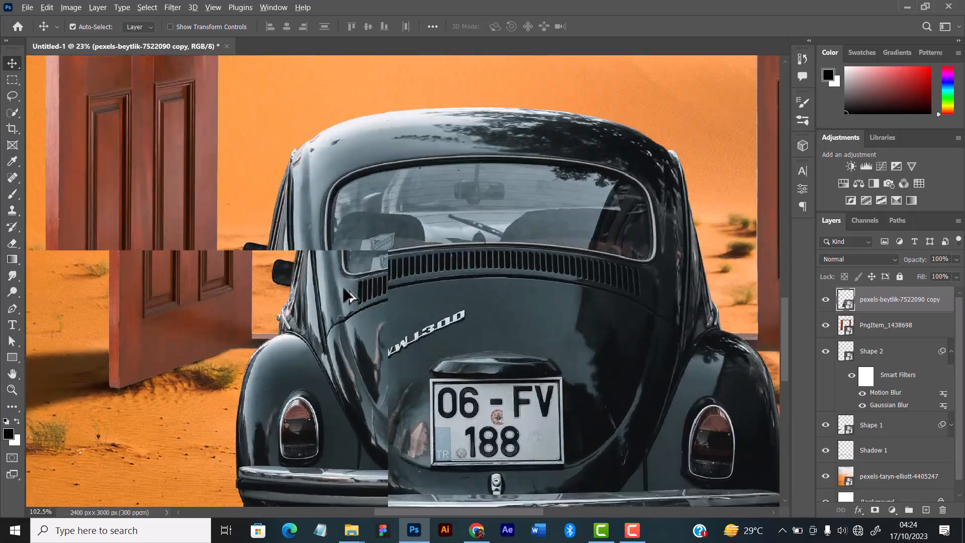
scroll(347, 292, up, 1)
drag(295, 183, 303, 307)
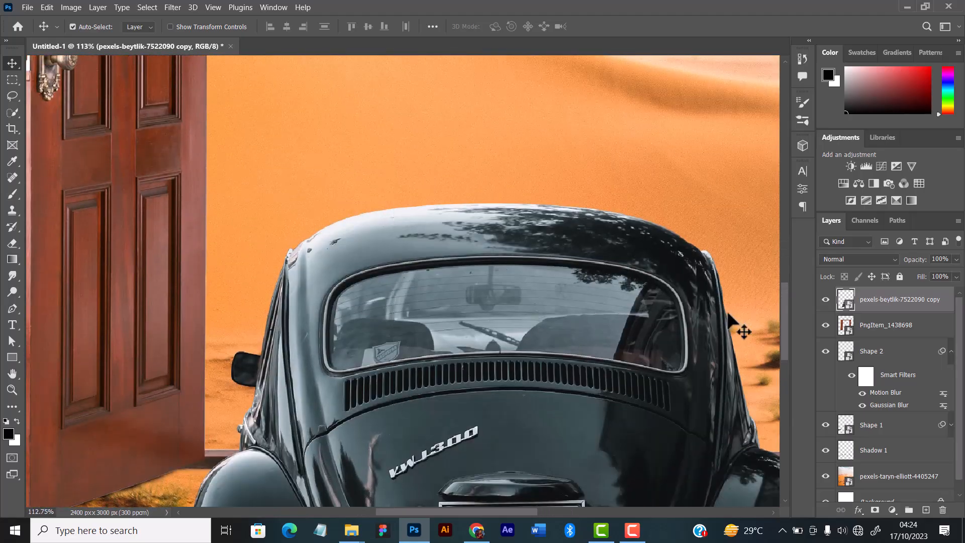
right_click(892, 305)
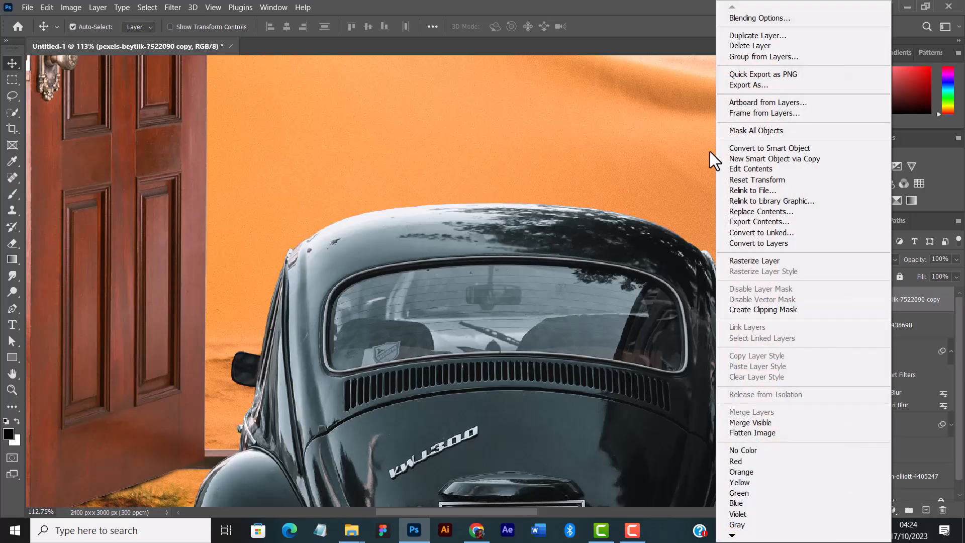
click(740, 267)
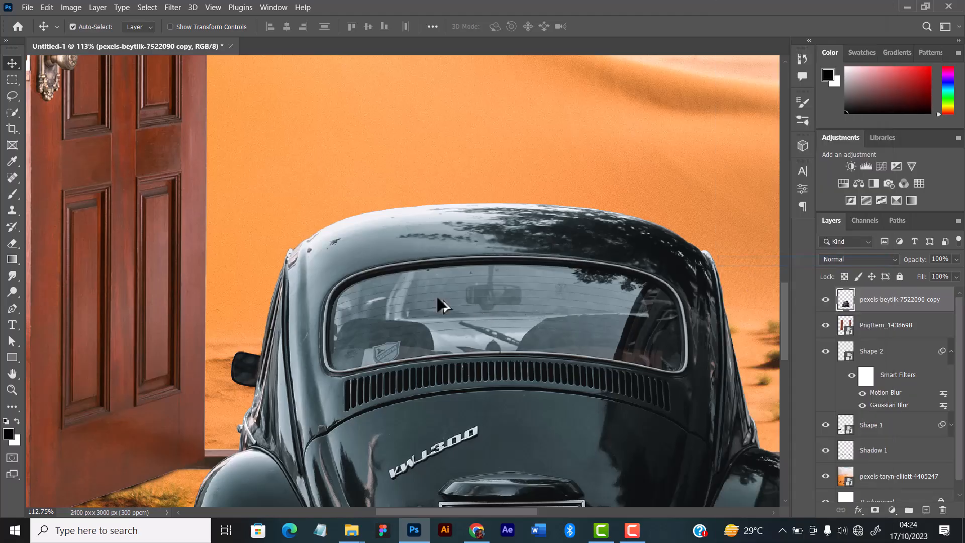
Set the Pen tool to Path mode and start a path above the car's left side mirror, reaching the mirror's upper joint with the body.
scroll(359, 289, up, 5)
scroll(286, 233, up, 4)
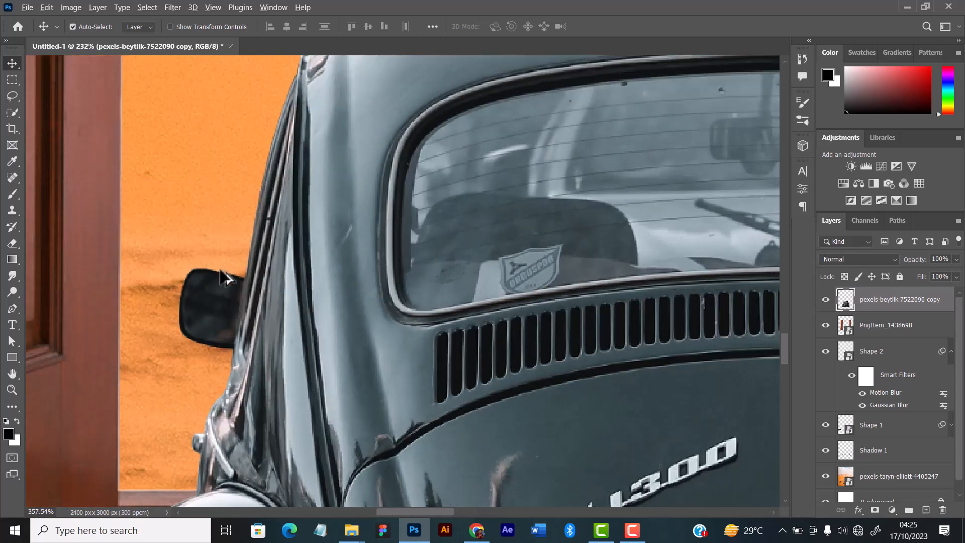
drag(230, 353, 290, 281)
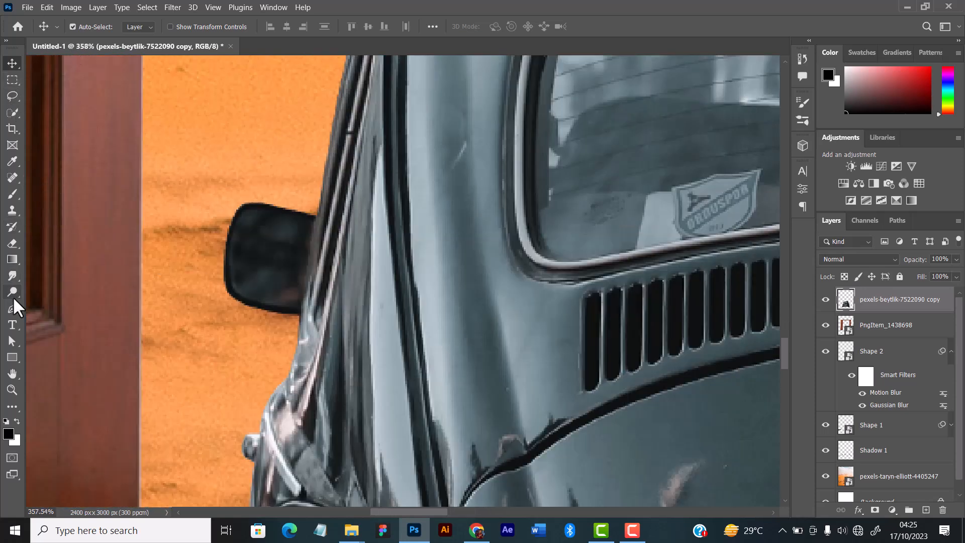
click(85, 28)
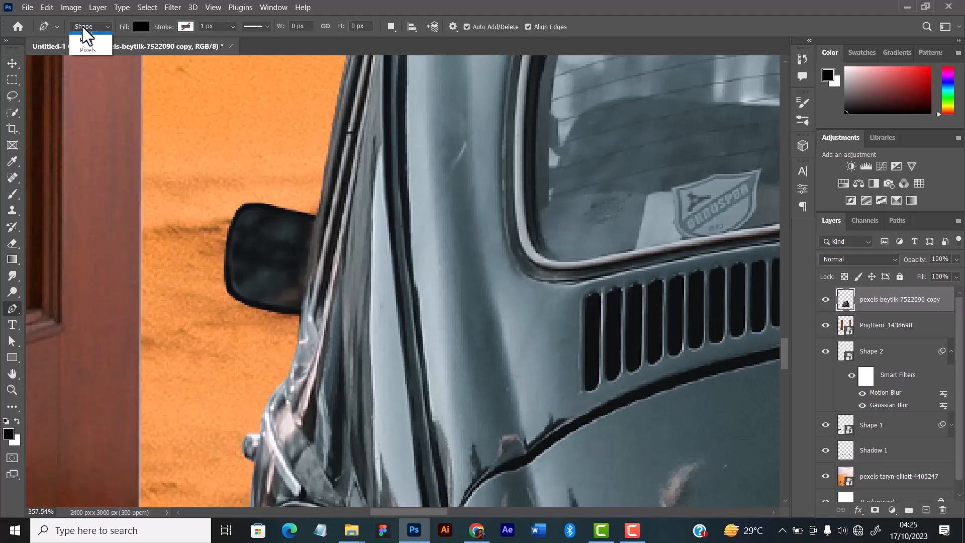
click(91, 47)
click(211, 194)
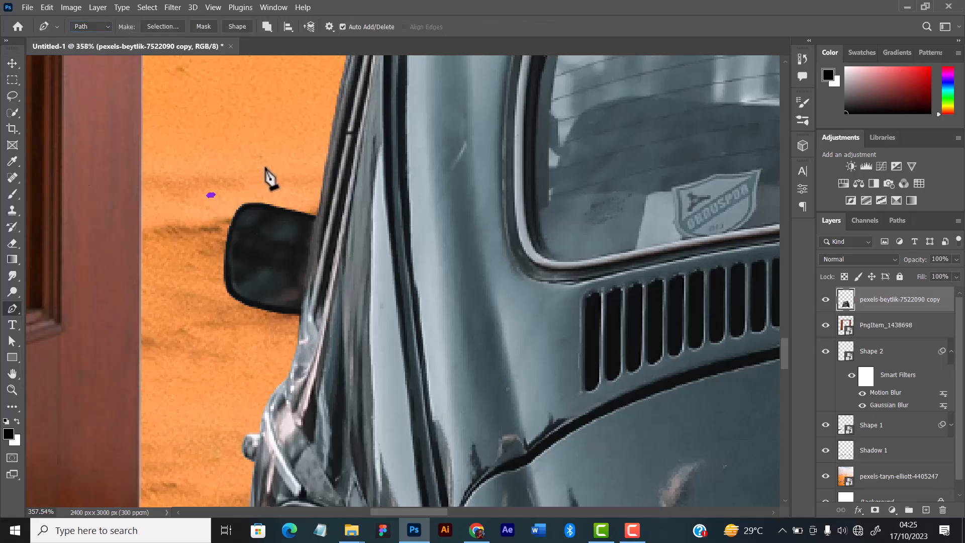
click(266, 167)
click(316, 177)
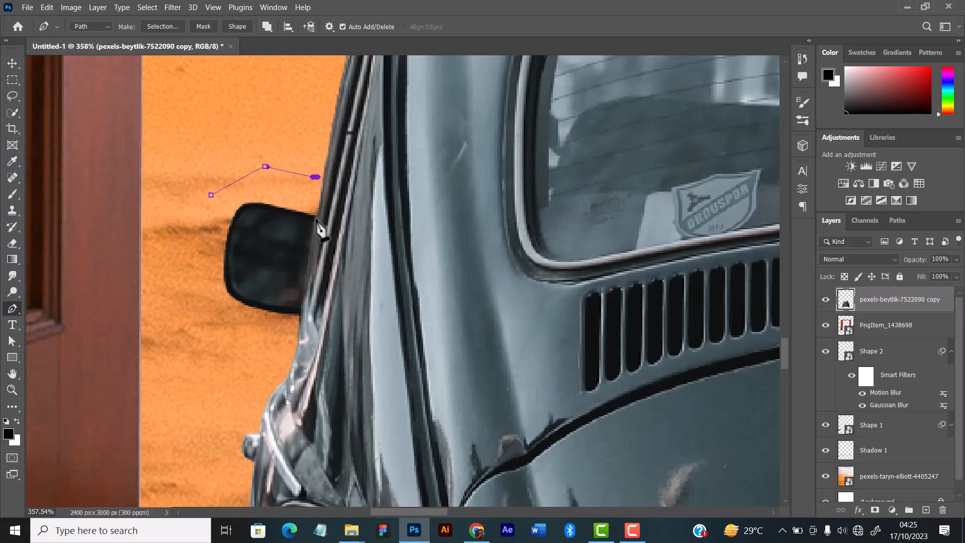
click(318, 217)
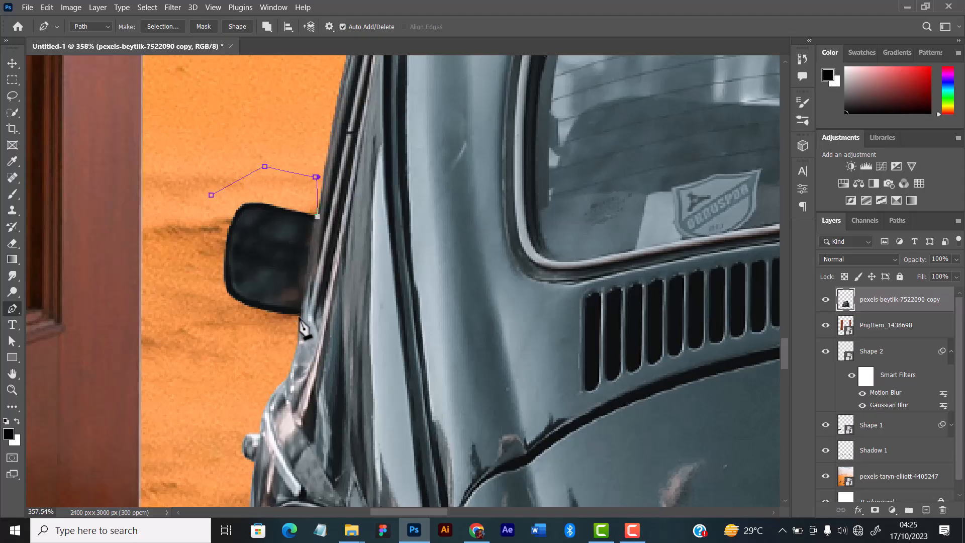
scroll(302, 322, up, 3)
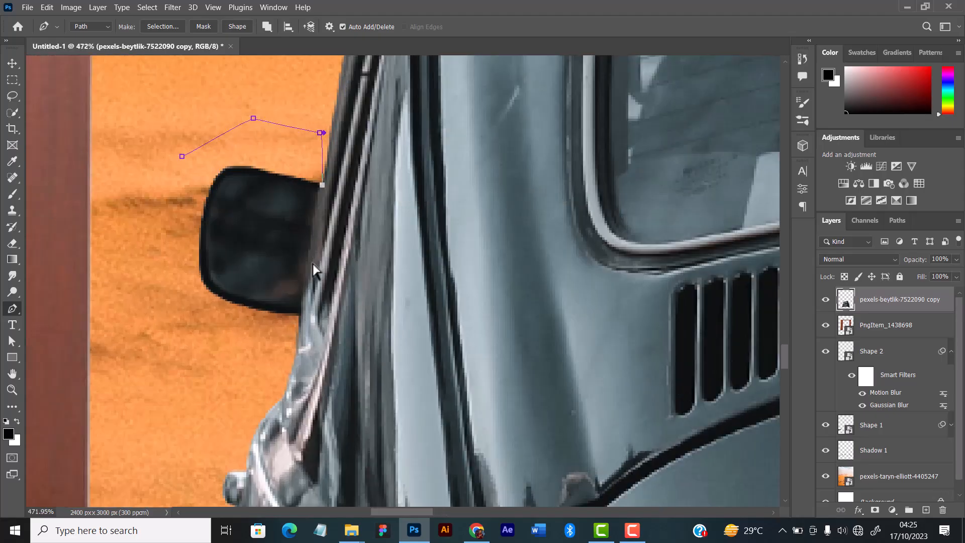
click(315, 215)
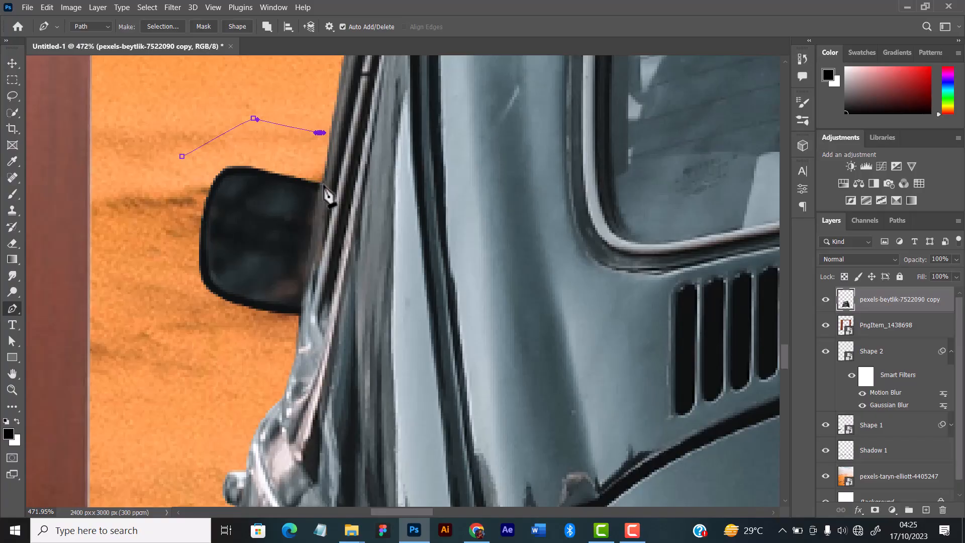
click(323, 183)
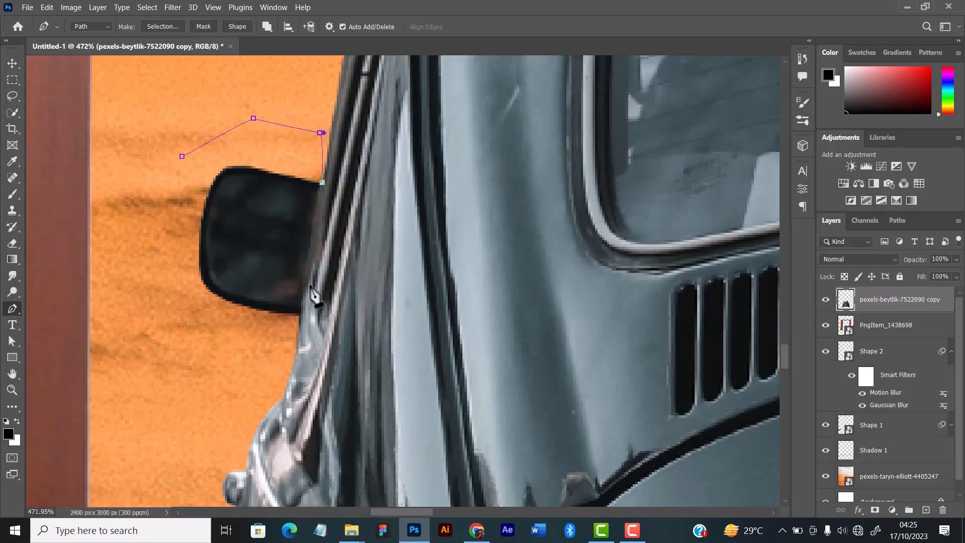
Continue the path down the body edge behind the left mirror and close it around the mirror's lower and outer sides.
click(297, 318)
key(ctrl+z)
drag(301, 318, 289, 413)
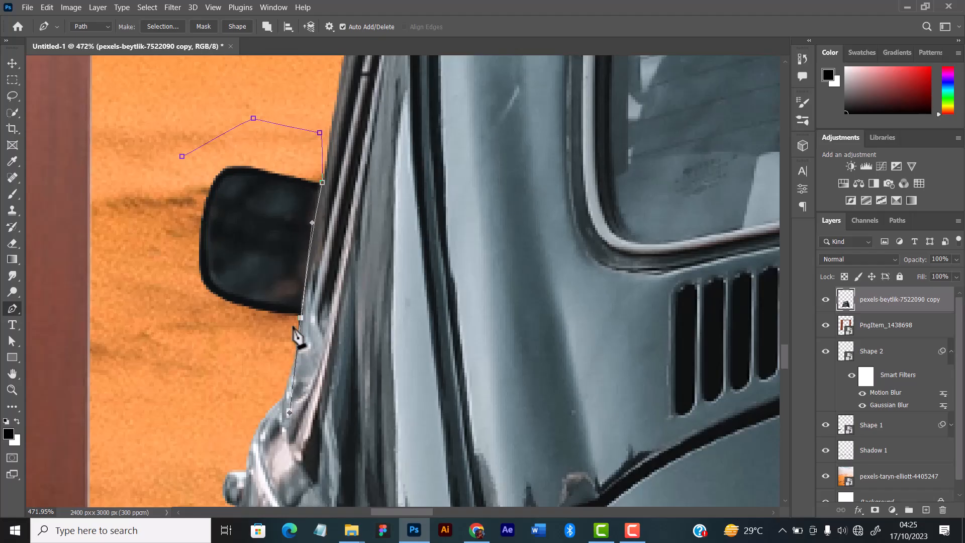
click(239, 336)
click(192, 311)
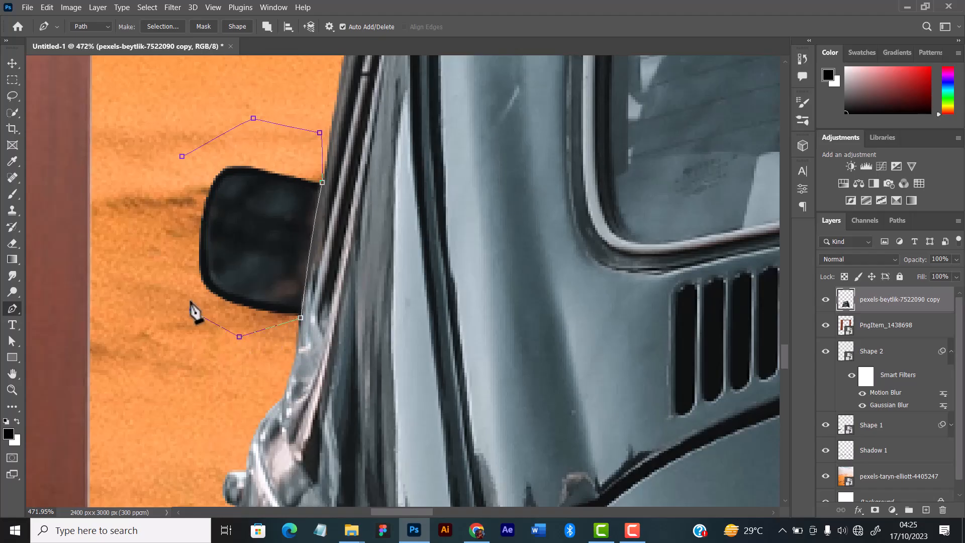
click(180, 277)
drag(156, 234, 151, 180)
click(182, 157)
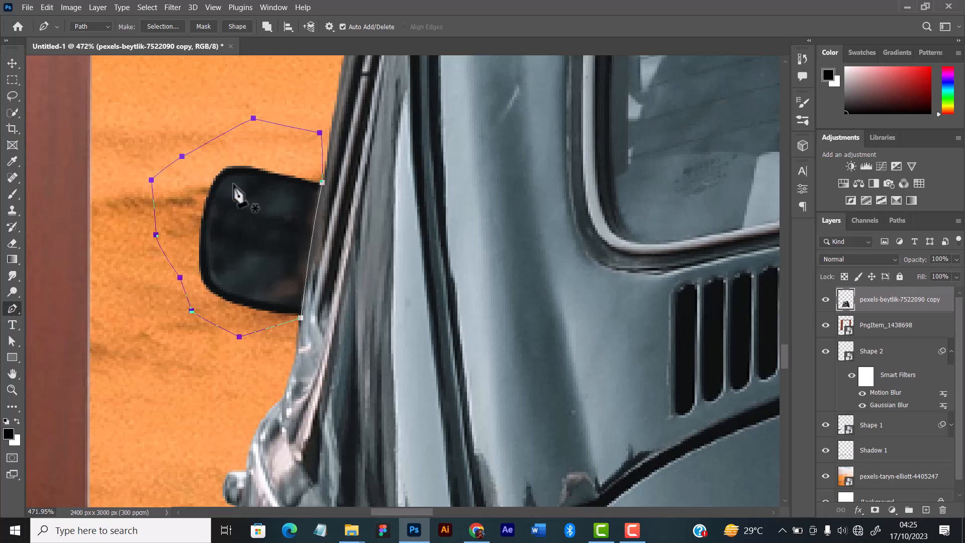
Turn the closed path into a selection, delete the left side mirror from the car layer and deselect.
key(ctrl+Return)
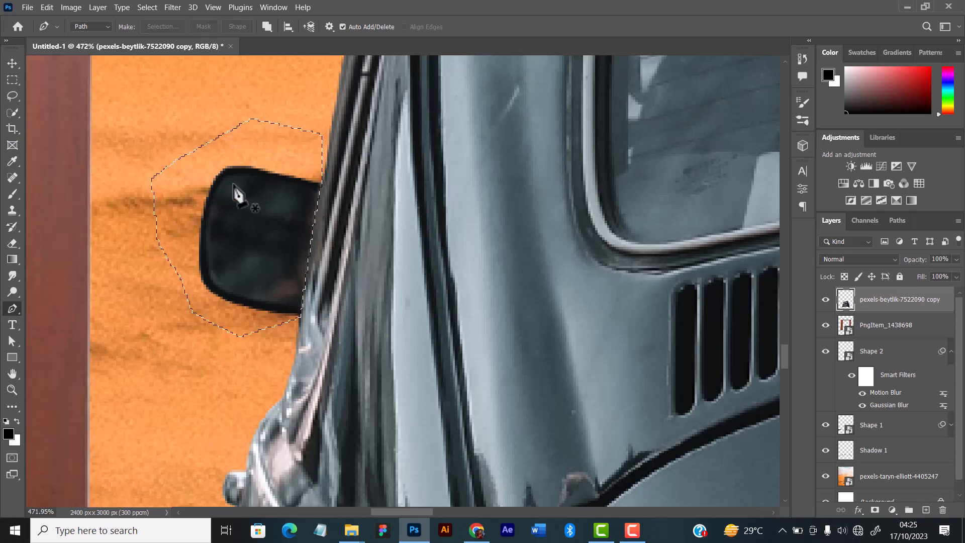
key(Delete)
key(ctrl+d)
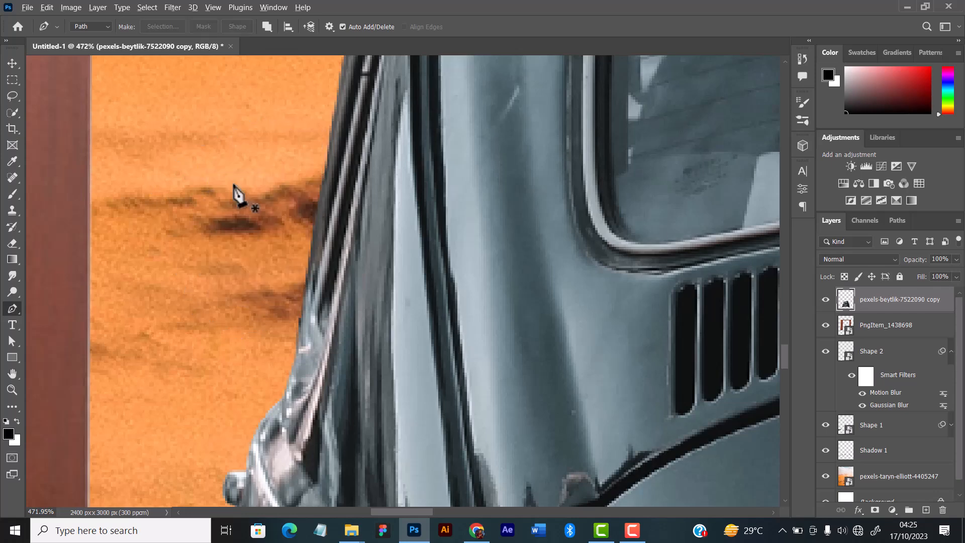
Examine the car's edge where the mirror was removed and the car's placement in the whole composition.
scroll(276, 255, down, 5)
scroll(299, 241, down, 10)
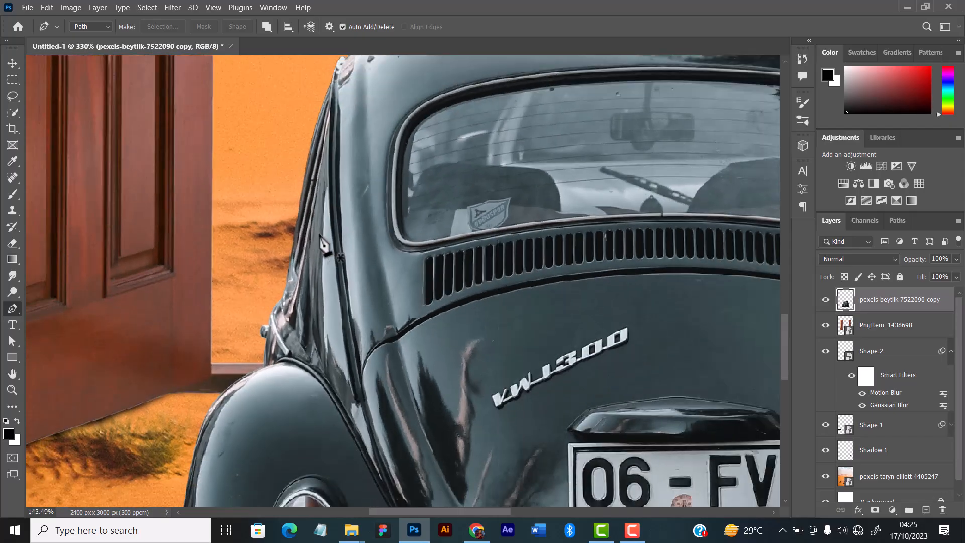
scroll(357, 241, down, 8)
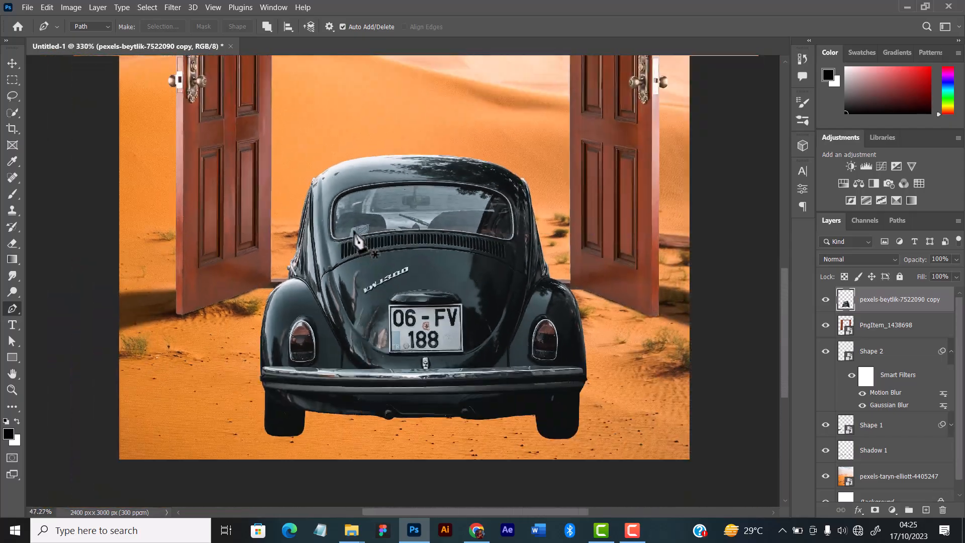
scroll(355, 234, up, 3)
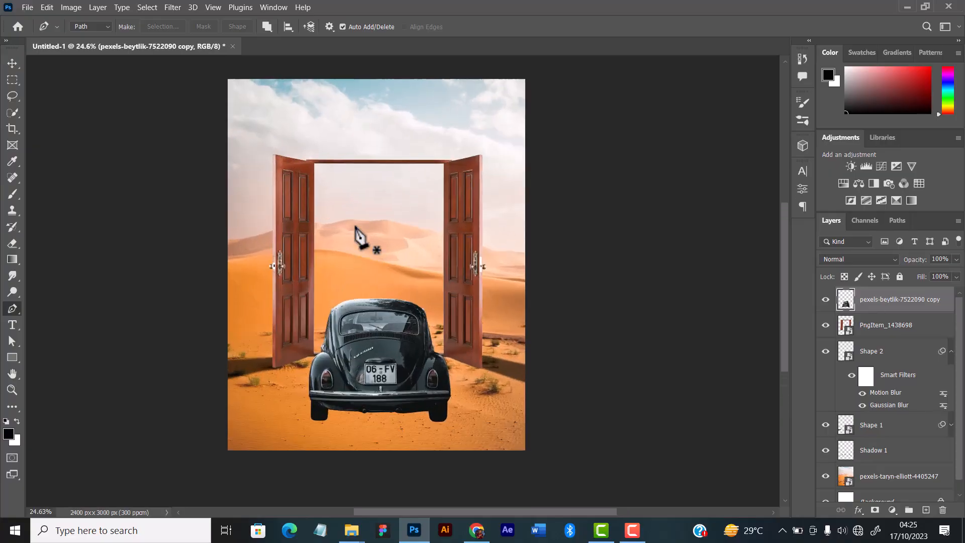
scroll(356, 232, up, 2)
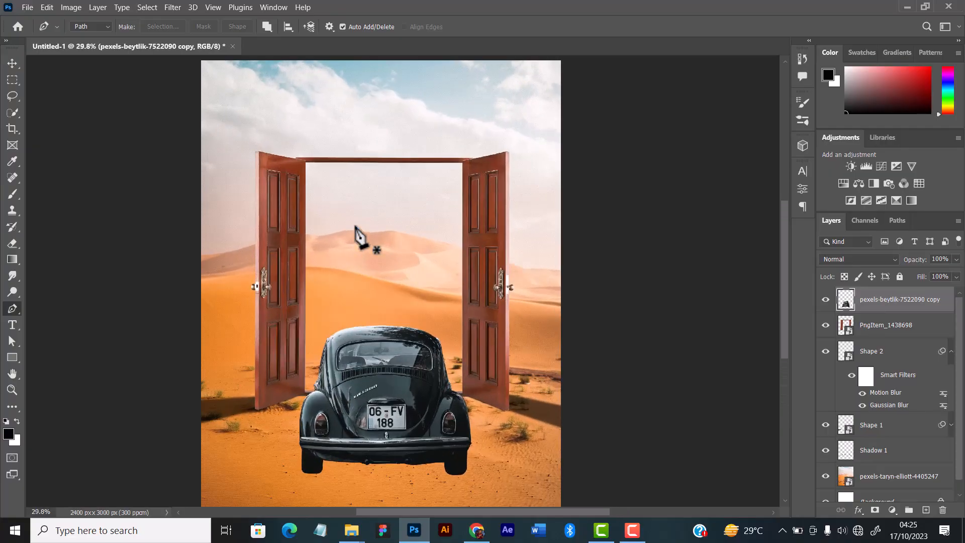
click(12, 63)
scroll(369, 206, down, 1)
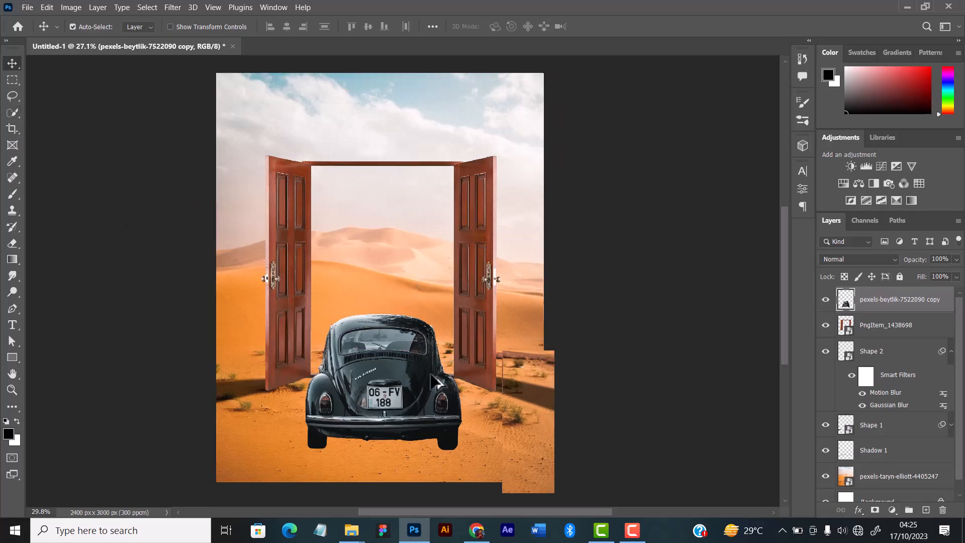
scroll(420, 377, up, 1)
scroll(422, 378, down, 1)
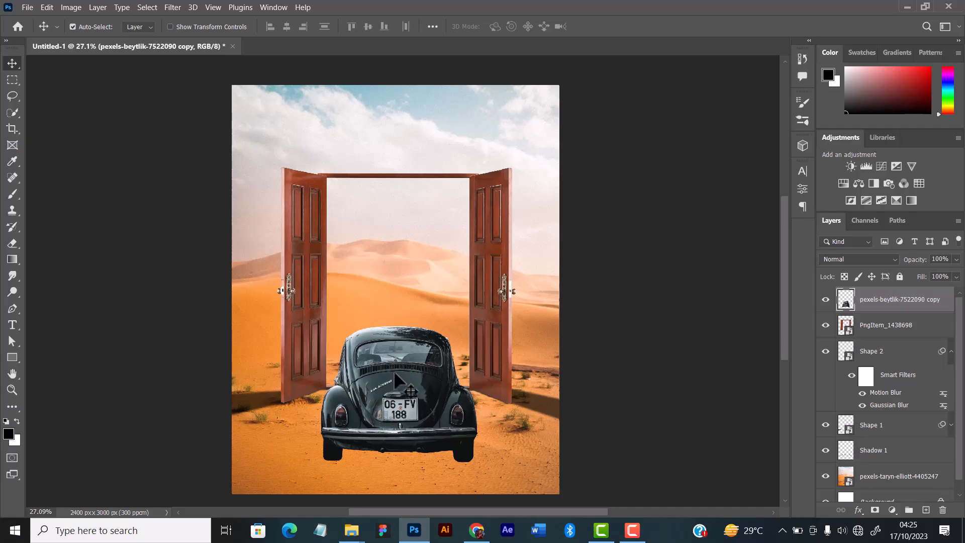
Try the car slightly lower on the sand and move it back up.
key(Down)
key(Down)
key(Down)
key(Down)
key(Down)
key(Down)
key(Down)
key(Down)
key(Down)
key(Down)
key(Down)
key(Down)
key(Down)
key(Down)
key(Down)
key(Down)
key(Down)
key(Down)
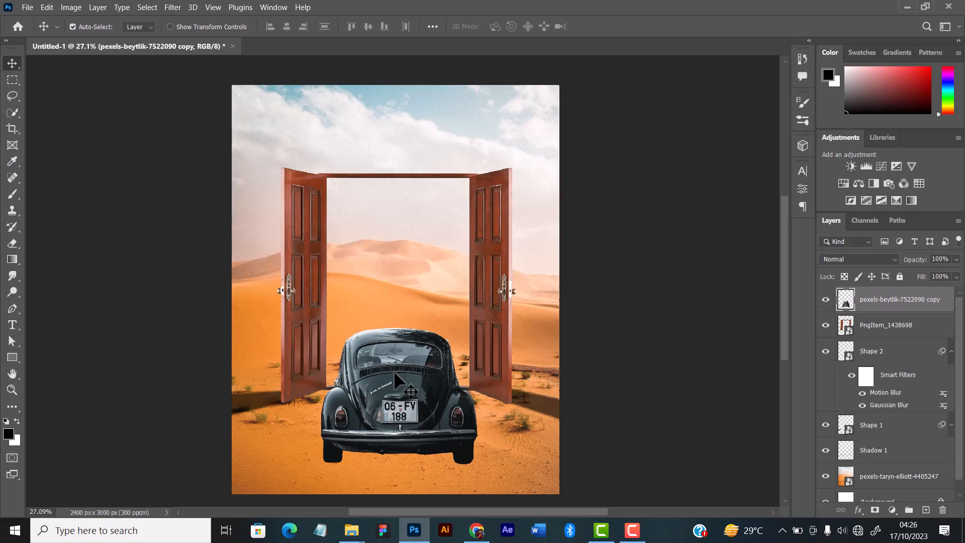
key(Up)
key(Up)
key(Up)
key(Up)
key(Up)
key(Up)
key(Up)
key(Up)
key(Up)
key(Up)
key(Up)
key(Up)
key(Up)
key(Up)
key(Up)
key(Up)
key(Up)
key(Up)
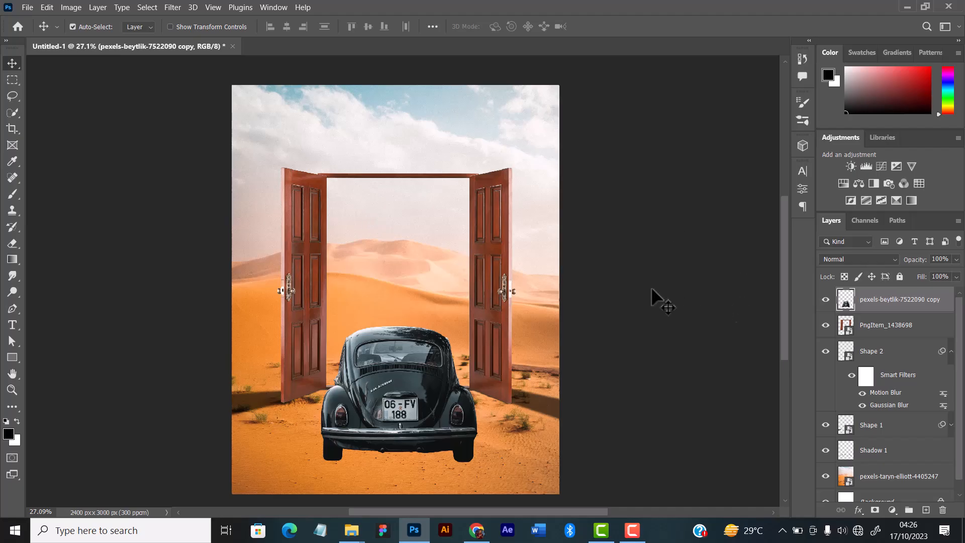
Select the door layer together with Shape 2, Shape 1 and Shadow 1, and nudge them up slightly behind the car.
click(872, 332)
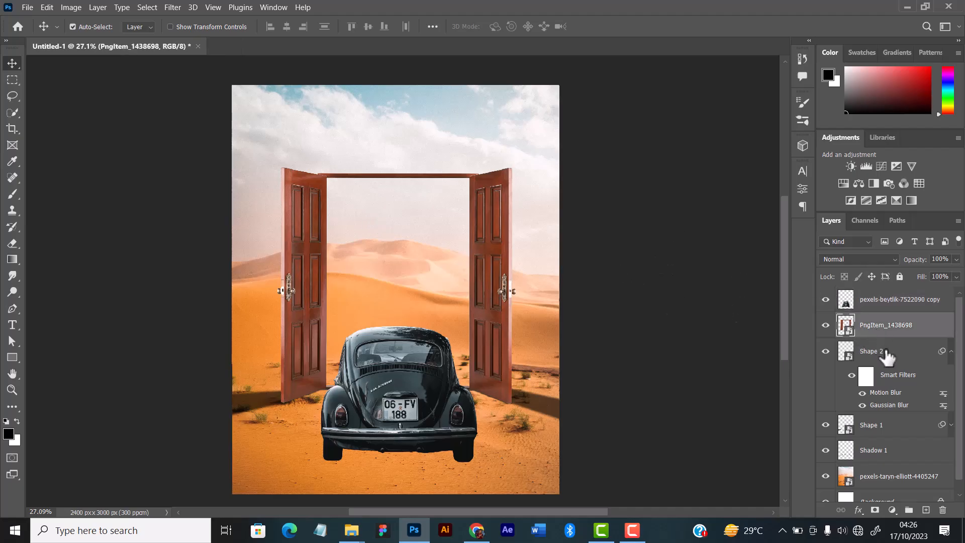
shift+click(883, 428)
shift+click(877, 452)
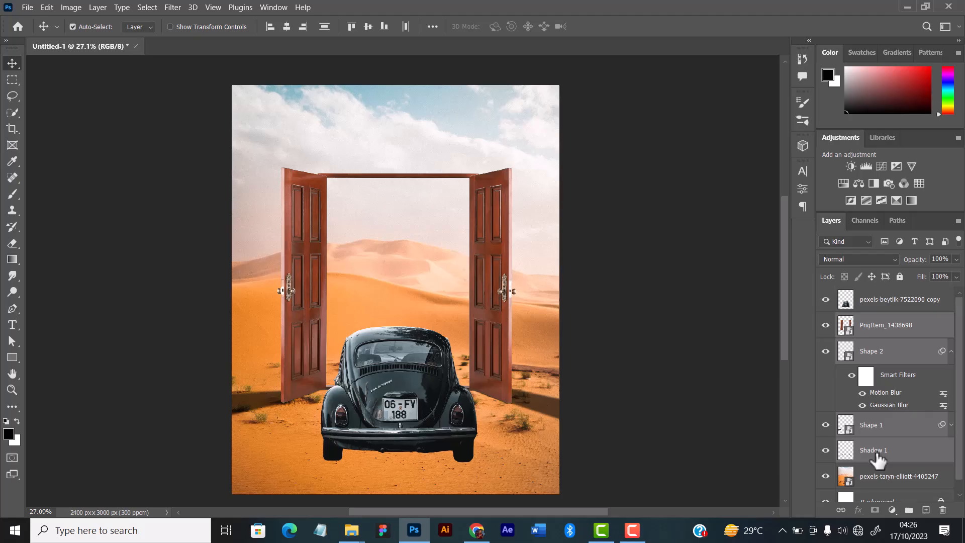
key(Up)
key(Up)
key(Up)
key(Up)
key(Up)
key(Up)
key(Up)
key(Up)
key(Up)
key(Up)
key(Up)
key(Up)
key(Up)
key(Up)
key(Up)
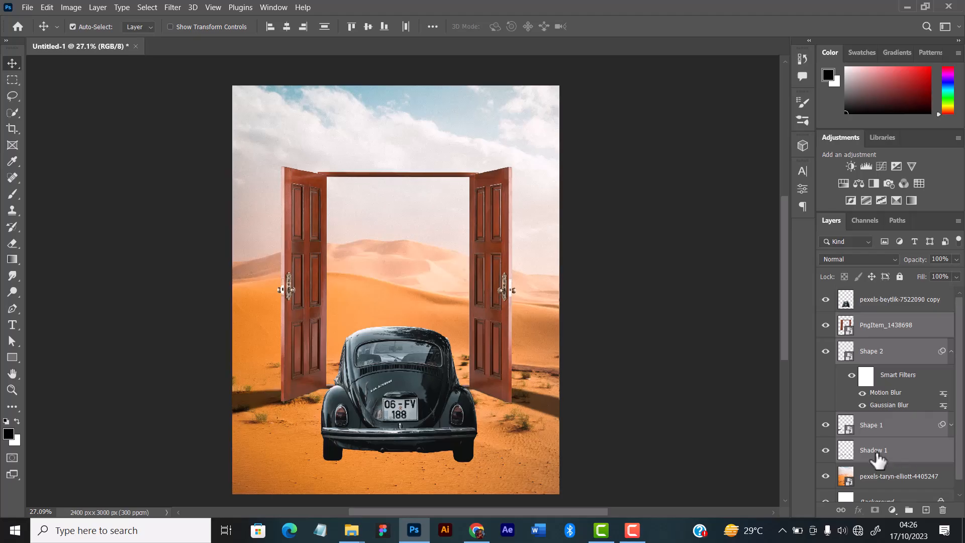
key(Up)
key(Up)
key(Up)
key(Up)
key(Up)
key(Up)
key(Up)
key(Up)
key(Up)
key(Up)
key(Up)
key(Up)
key(Up)
key(Up)
key(Up)
key(Up)
key(Up)
key(Up)
key(Up)
key(Up)
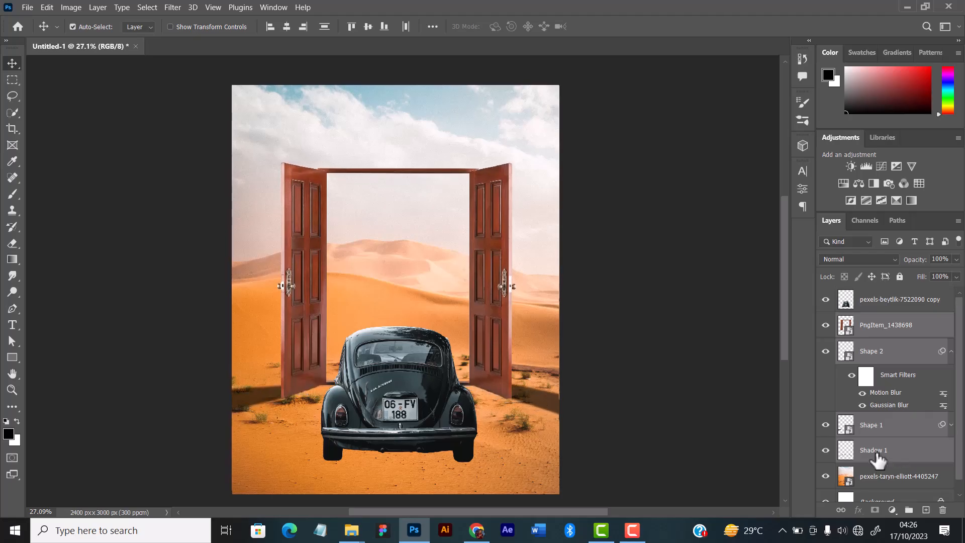
key(Up)
key(Up)
key(Up)
key(Up)
key(Up)
key(Up)
key(Up)
key(Up)
key(Up)
key(Up)
key(Up)
key(Up)
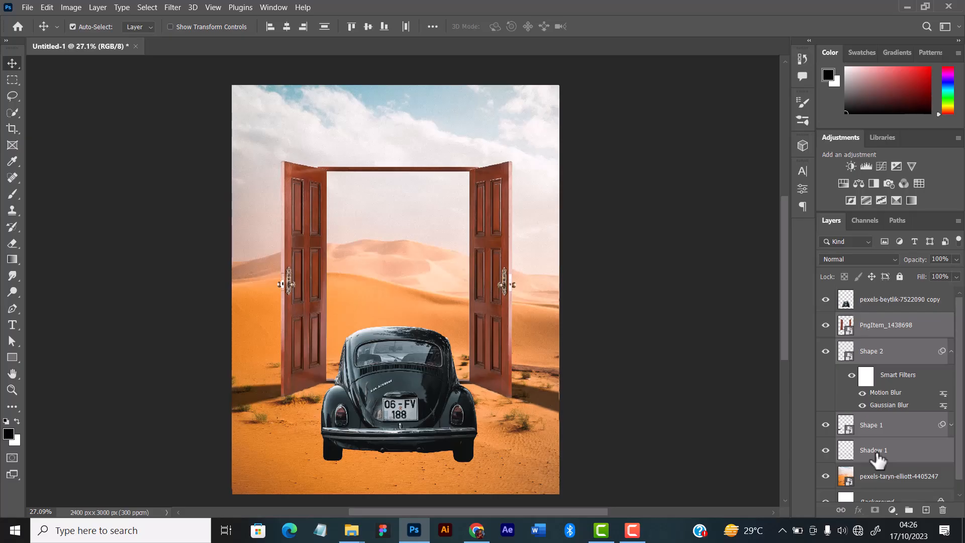
key(Down)
key(Down)
key(Down)
key(Down)
key(Down)
key(Down)
key(Down)
key(Down)
key(Down)
key(Down)
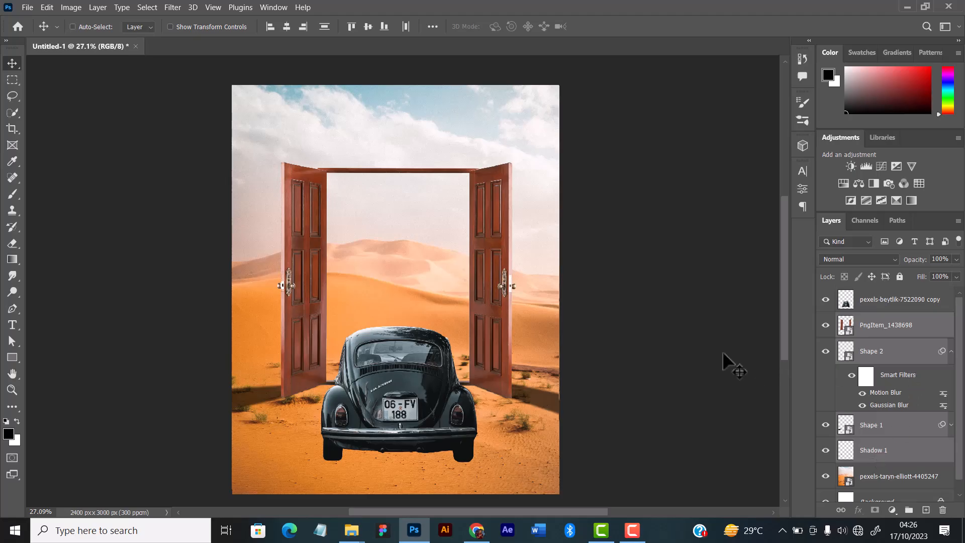
Scale the selected door and shadow layers down proportionally to about 97.1% from the top and nudge them down slightly.
key(ctrl+t)
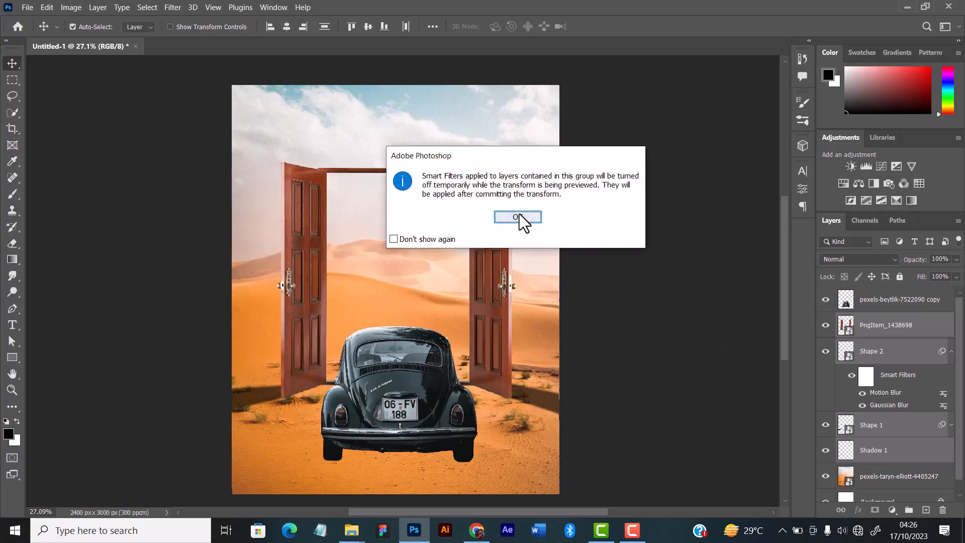
click(520, 217)
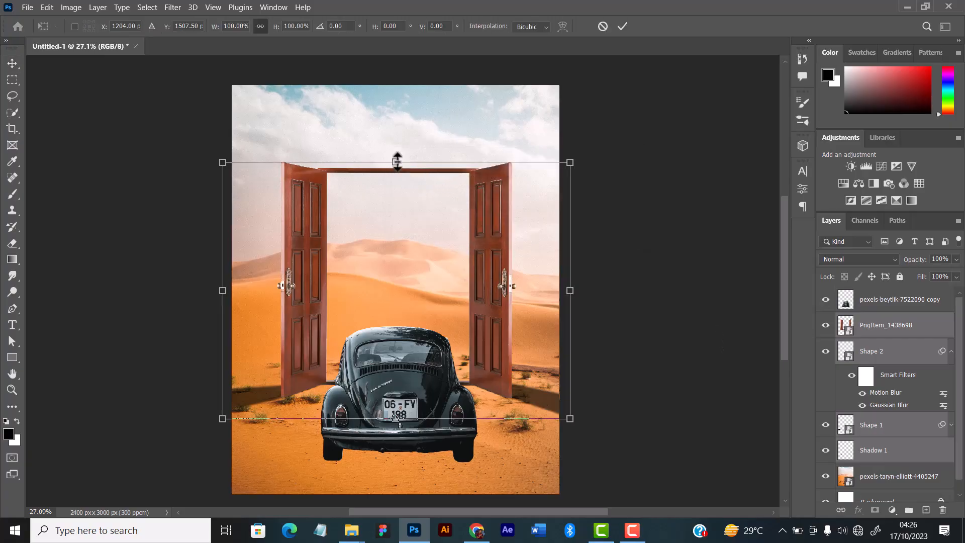
drag(397, 161, 395, 168)
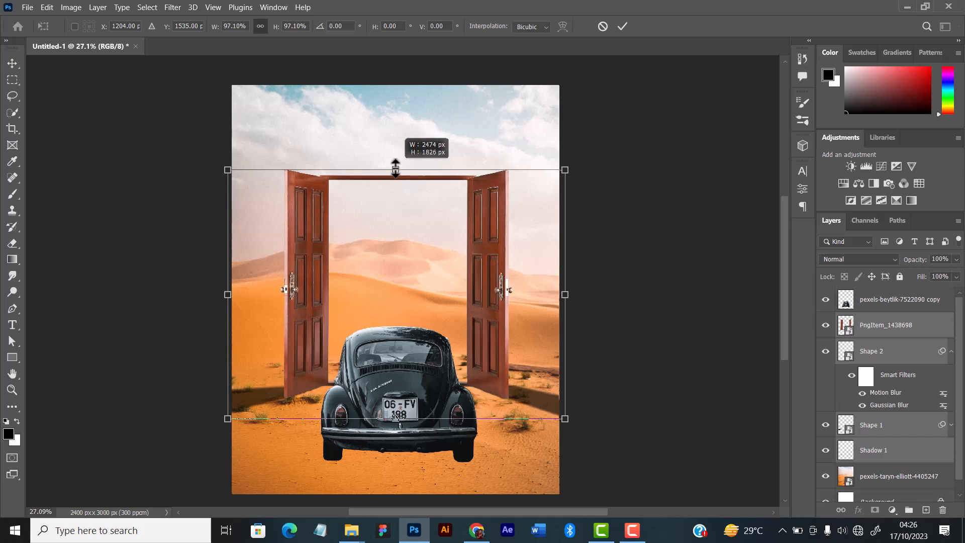
drag(396, 169, 396, 168)
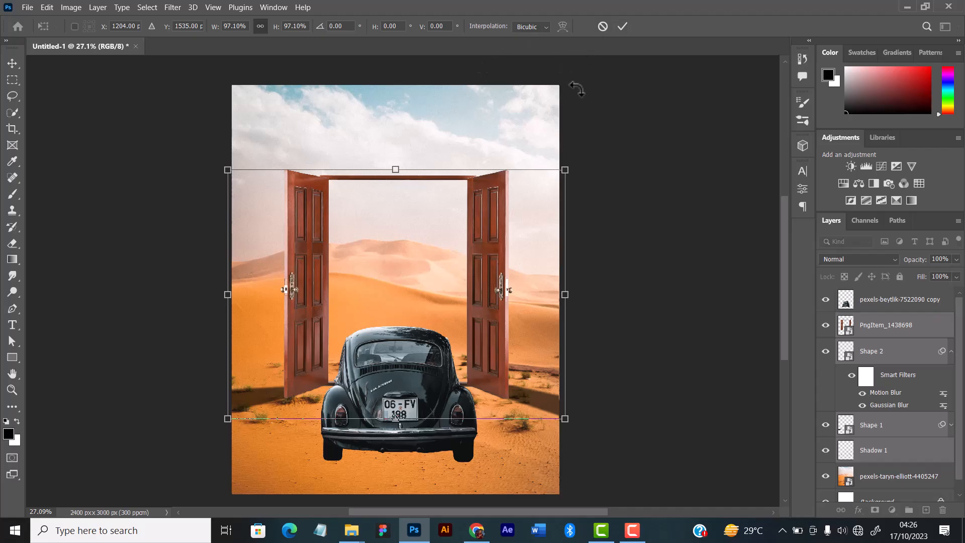
key(Down)
key(Down)
key(Down)
key(Down)
key(Down)
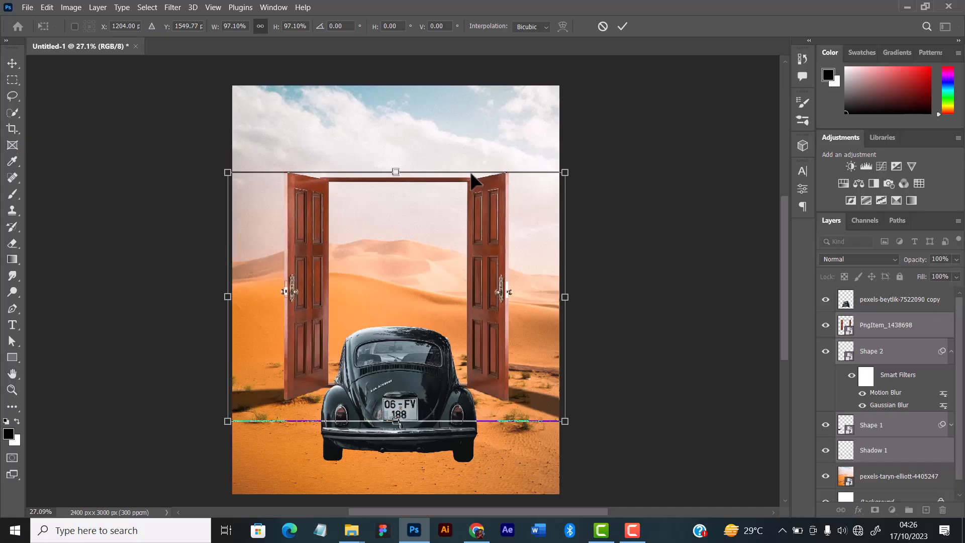
click(618, 25)
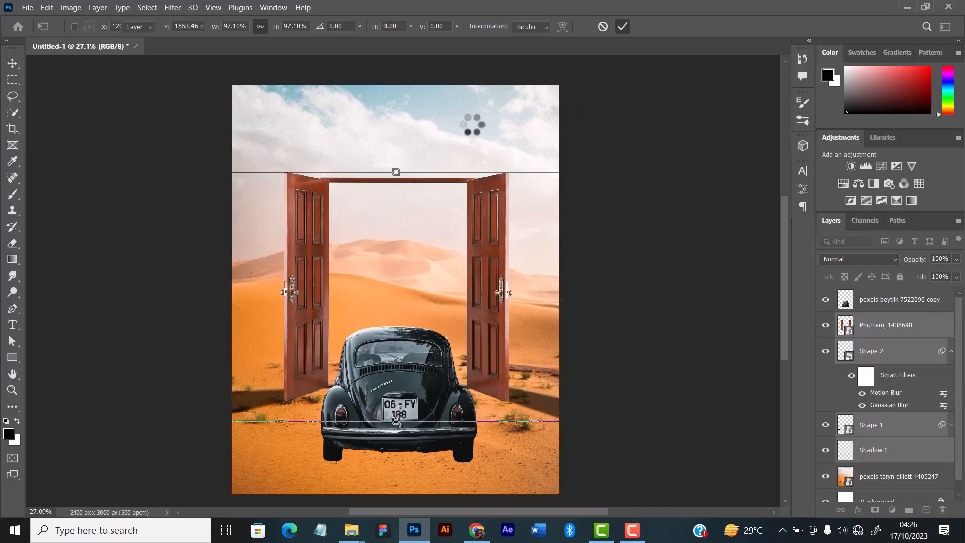
Select the desert background layer and nudge it down slightly behind the door.
click(471, 126)
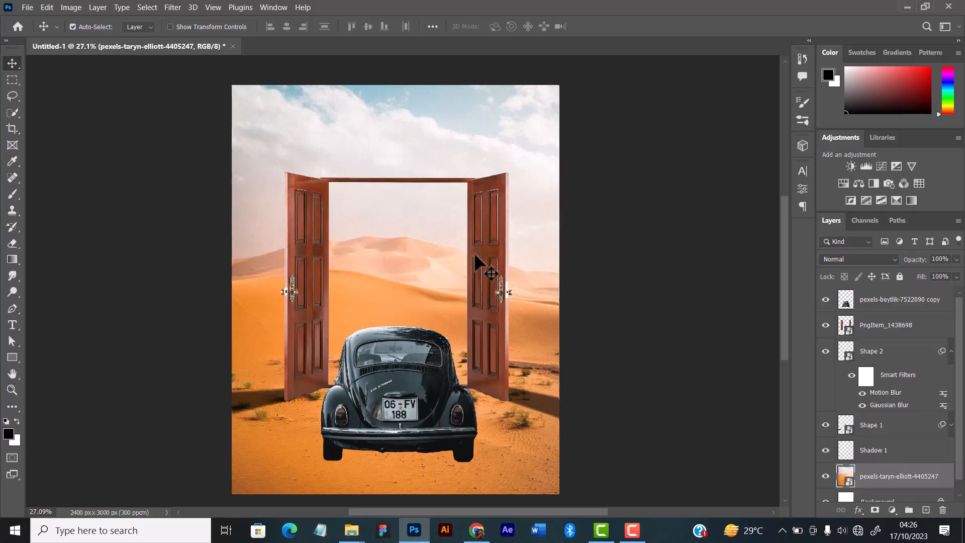
key(Down)
key(Down)
key(Down)
key(Down)
key(Down)
key(Down)
key(Down)
key(Down)
key(Down)
key(Down)
key(Down)
key(Down)
key(Down)
key(Down)
key(Down)
key(Down)
key(Down)
key(Down)
key(Down)
key(Down)
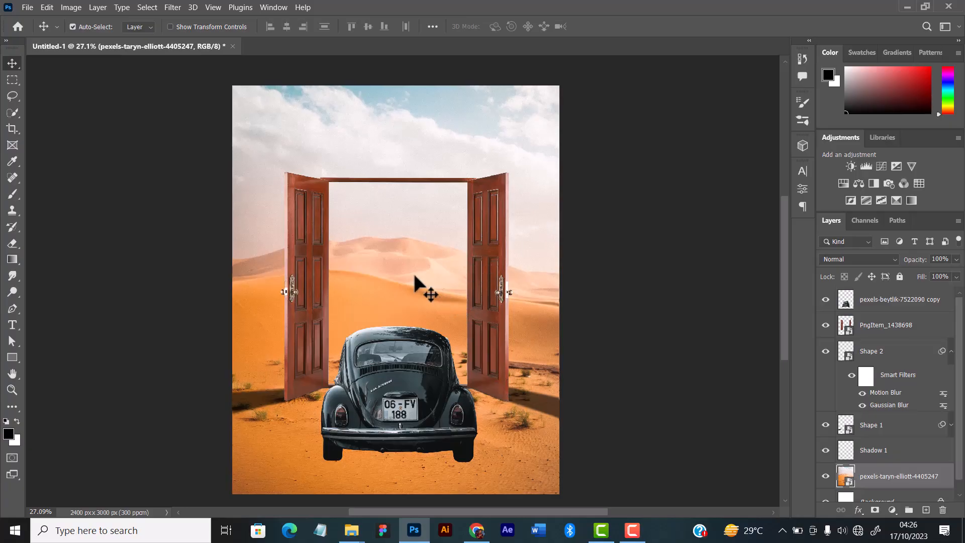
key(Down)
key(Down)
key(Down)
key(Down)
key(Down)
key(Down)
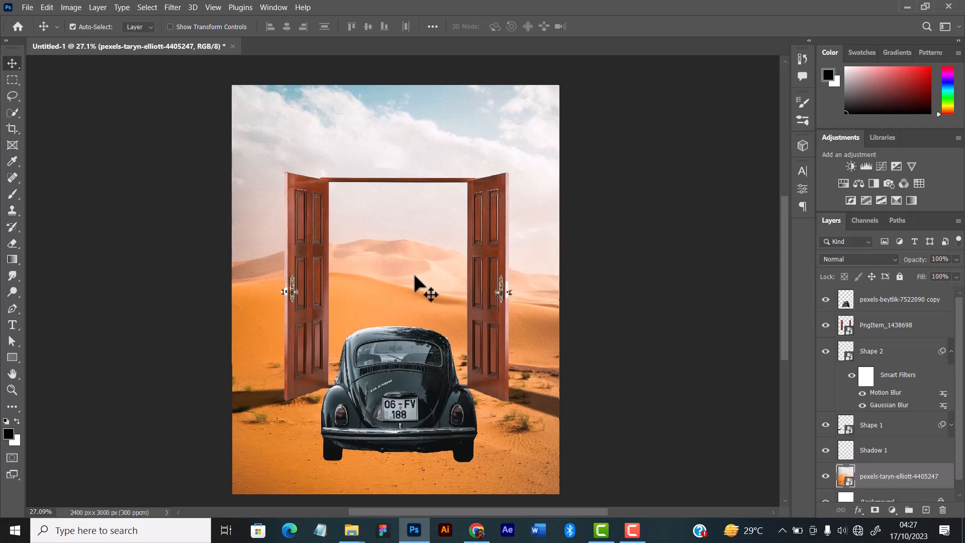
Select the door layer and open the Camera Raw Filter for it.
scroll(527, 259, down, 1)
scroll(527, 260, up, 2)
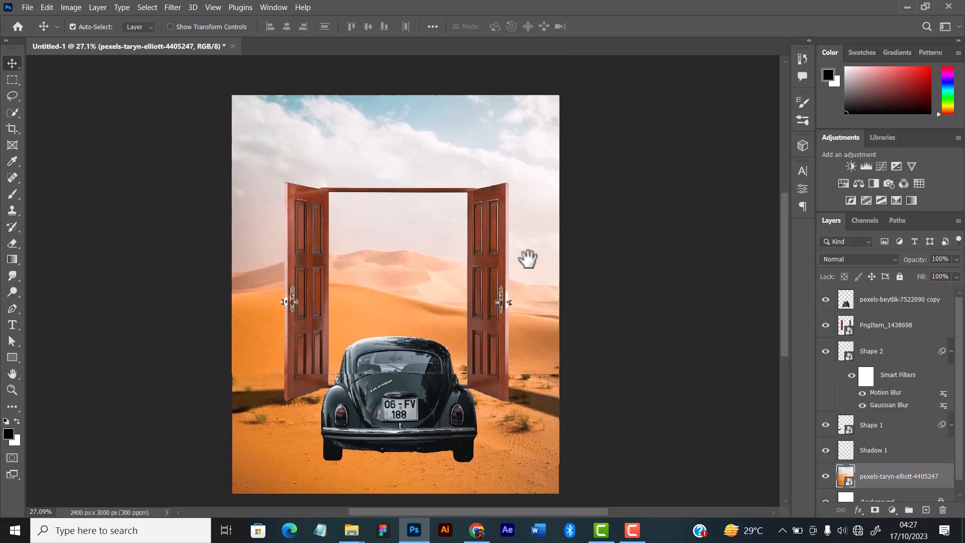
scroll(502, 268, up, 2)
scroll(505, 274, down, 1)
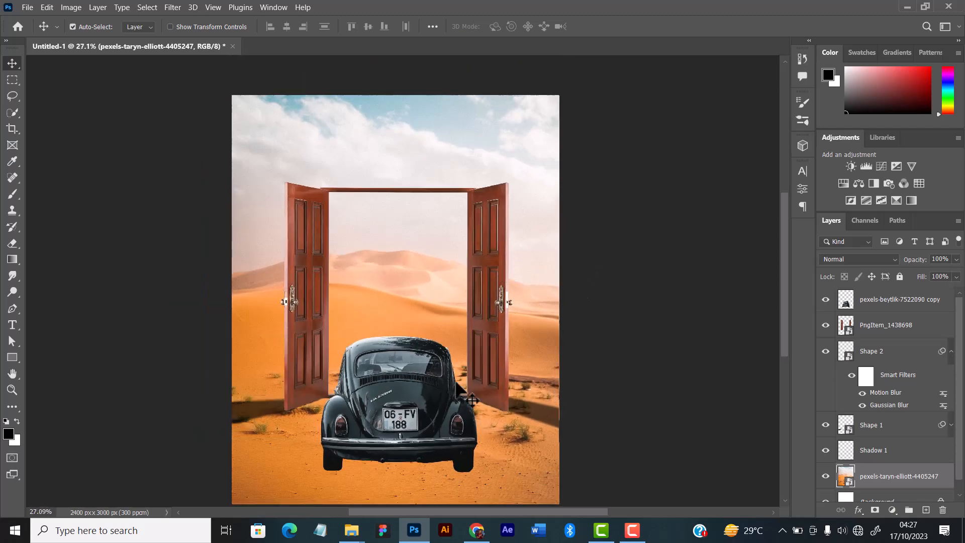
click(392, 397)
click(312, 278)
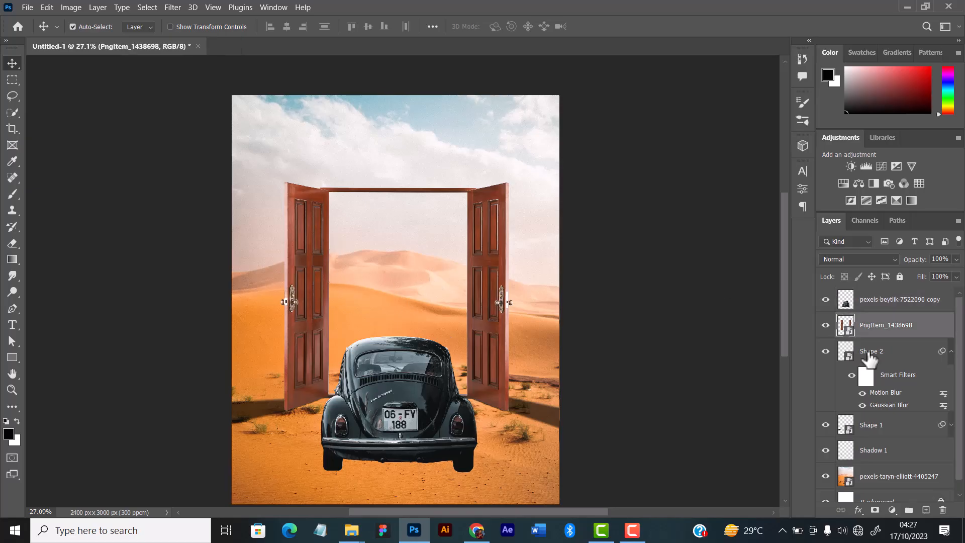
click(172, 7)
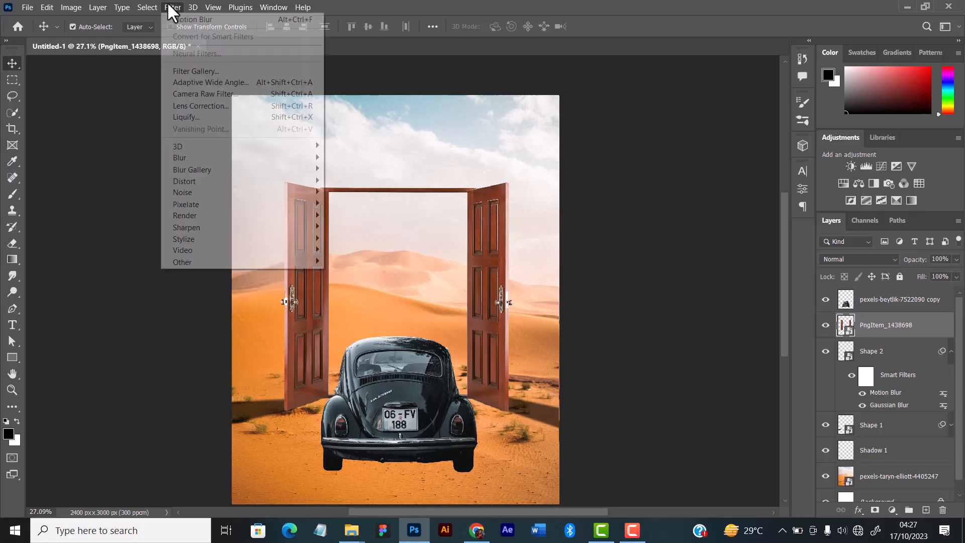
click(189, 90)
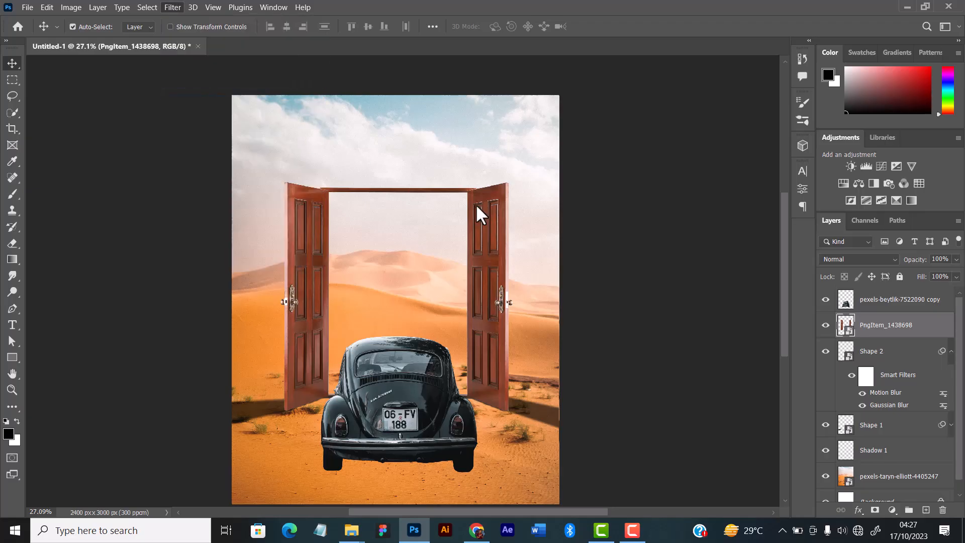
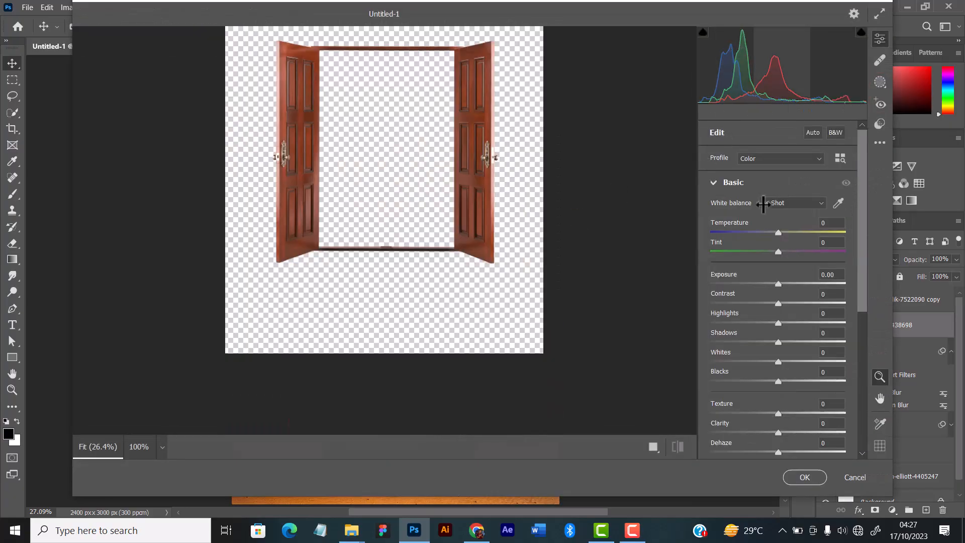
Set the door's Temperature to -1, Tint +3, Exposure +0.20, Contrast +11, Highlights -100, Whites +15 and Shadows +3.
drag(779, 254, 777, 233)
mouse_move(779, 284)
mouse_down()
mouse_move(783, 303)
mouse_move(782, 287)
mouse_up()
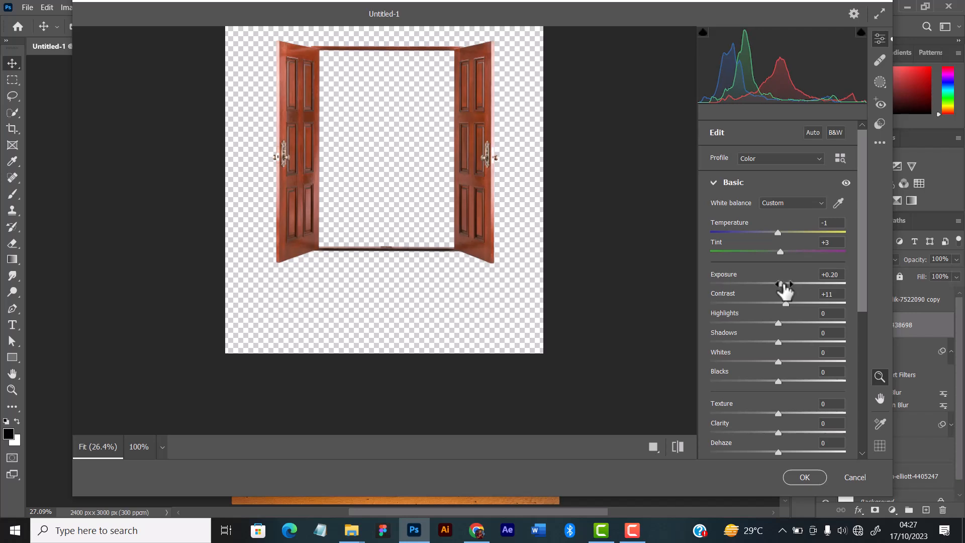
drag(780, 324, 662, 327)
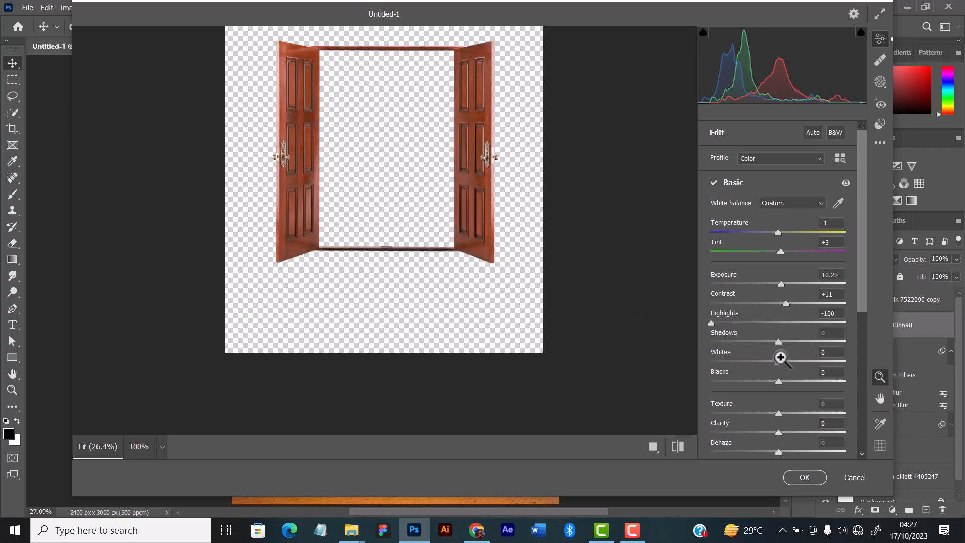
drag(779, 360, 789, 360)
click(779, 341)
click(782, 341)
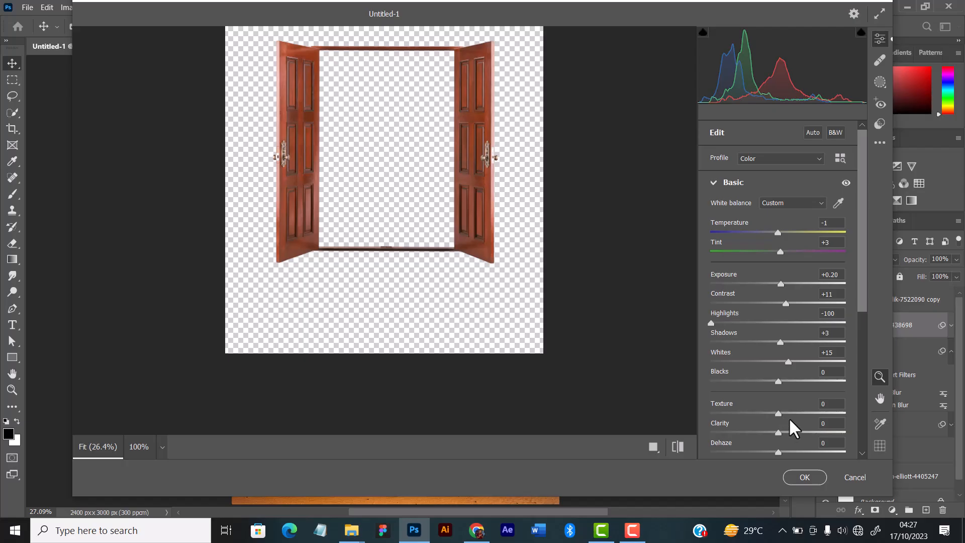
Set the door's Clarity to +9, Saturation to -4 and Vibrance to +2, and apply the Camera Raw Filter.
click(784, 432)
scroll(791, 399, down, 3)
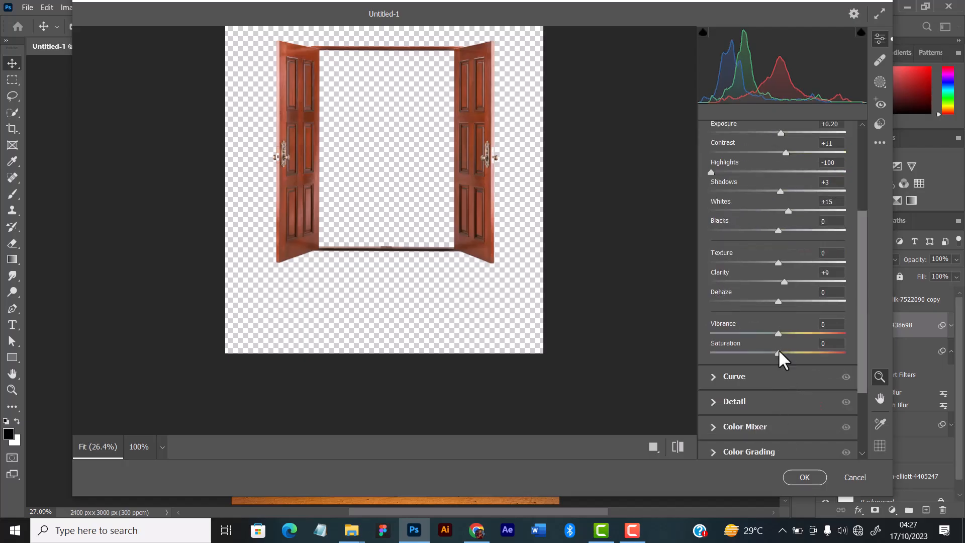
drag(778, 351, 776, 352)
click(779, 332)
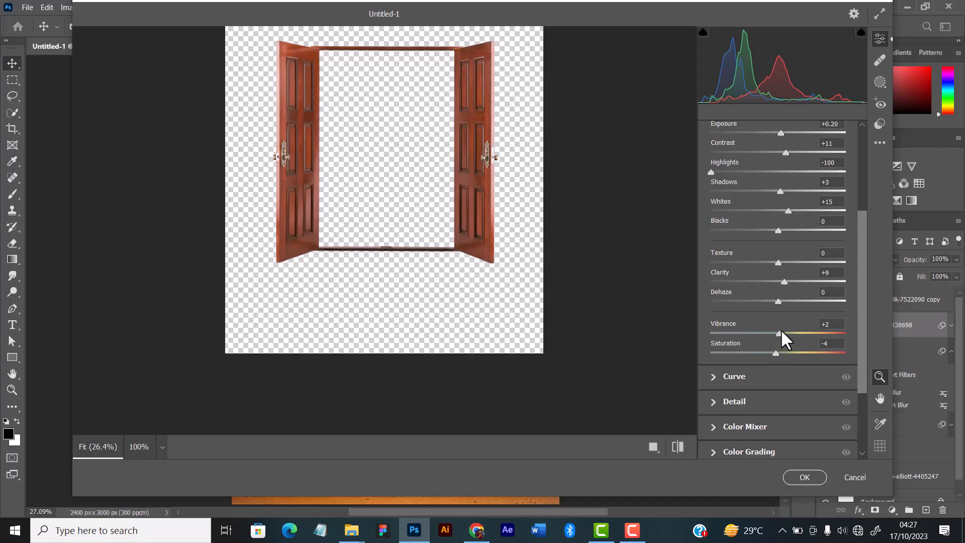
click(790, 477)
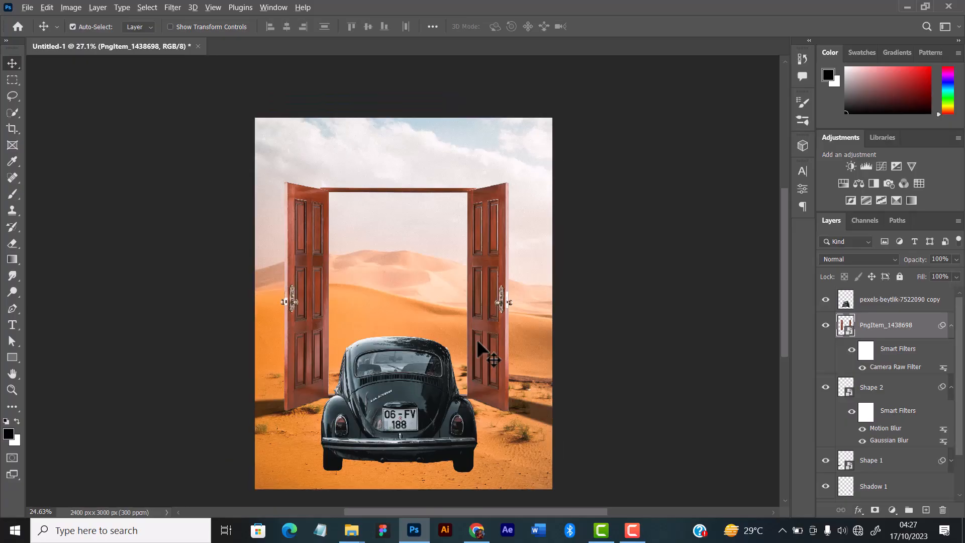
Select the car layer and open the Camera Raw Filter for it.
scroll(484, 287, up, 1)
scroll(483, 286, up, 1)
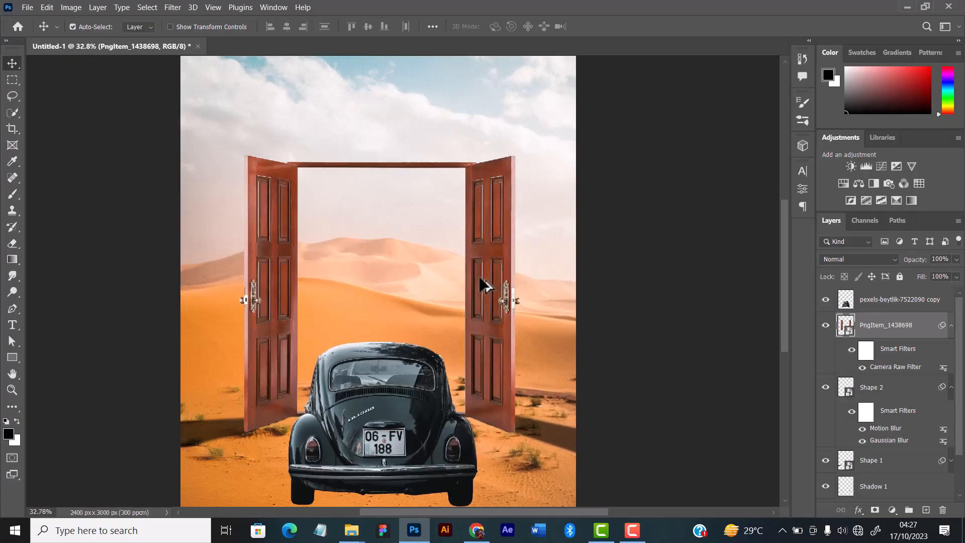
scroll(484, 285, up, 1)
scroll(484, 282, down, 3)
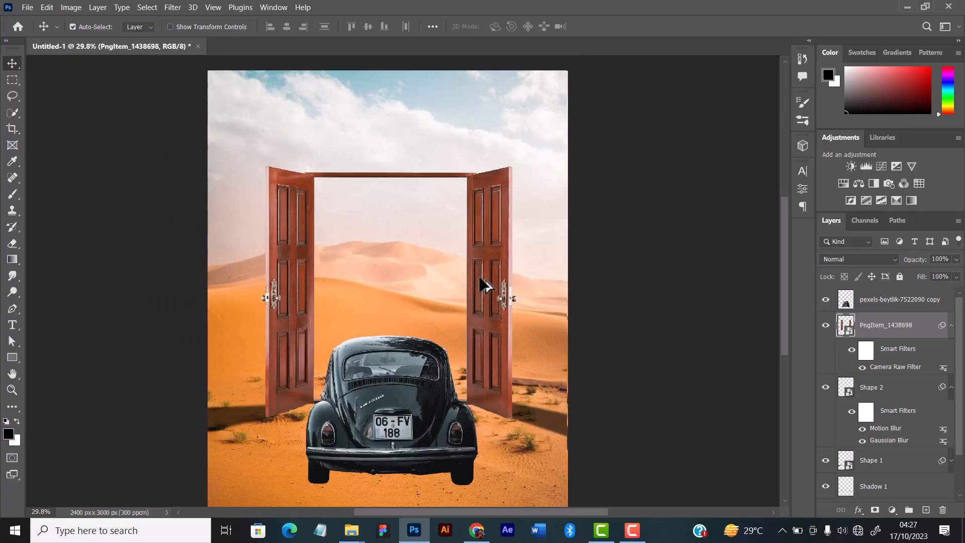
scroll(495, 273, down, 1)
click(905, 301)
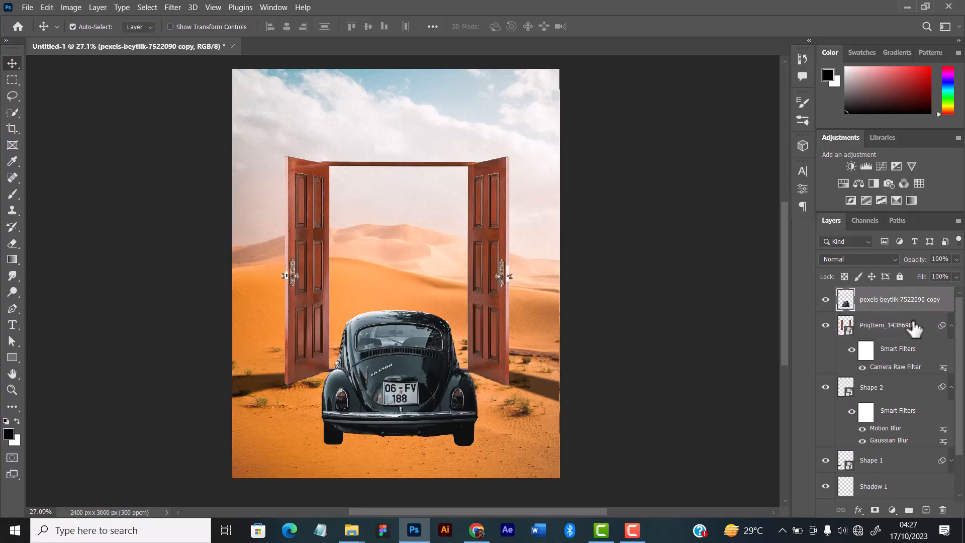
click(171, 7)
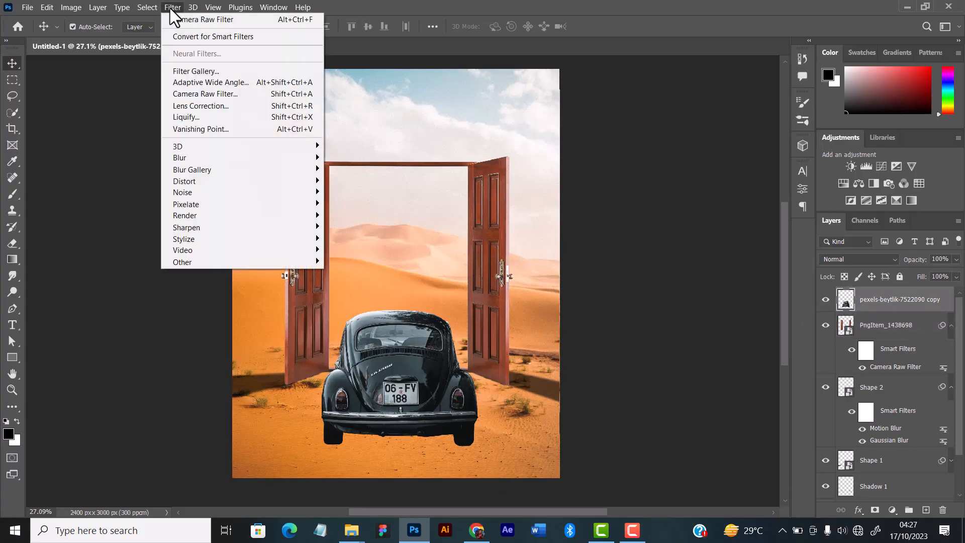
click(225, 94)
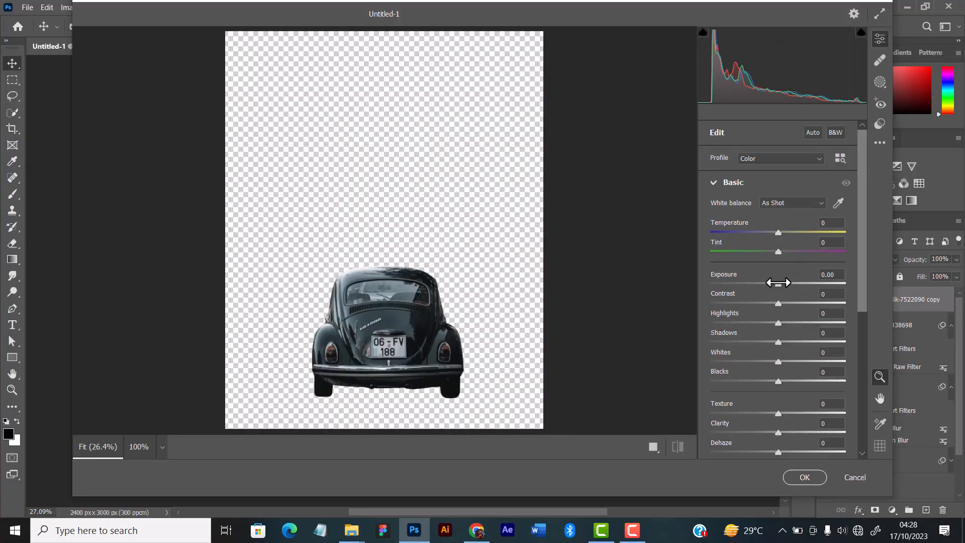
Set the car's Exposure to +0.60, Contrast to +19, Highlights to -87 and Whites to +16.
mouse_move(778, 282)
mouse_down()
mouse_move(786, 303)
mouse_move(785, 283)
mouse_up()
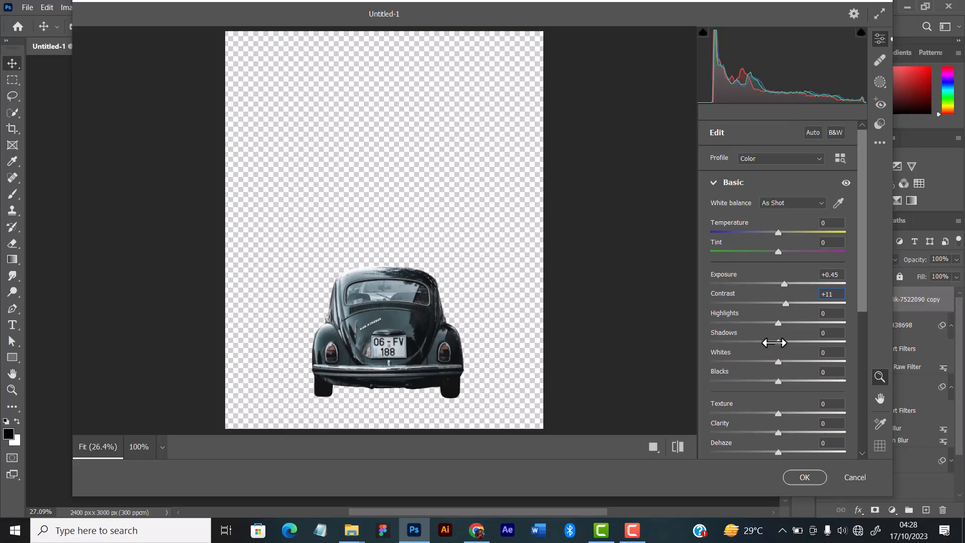
drag(778, 322, 651, 321)
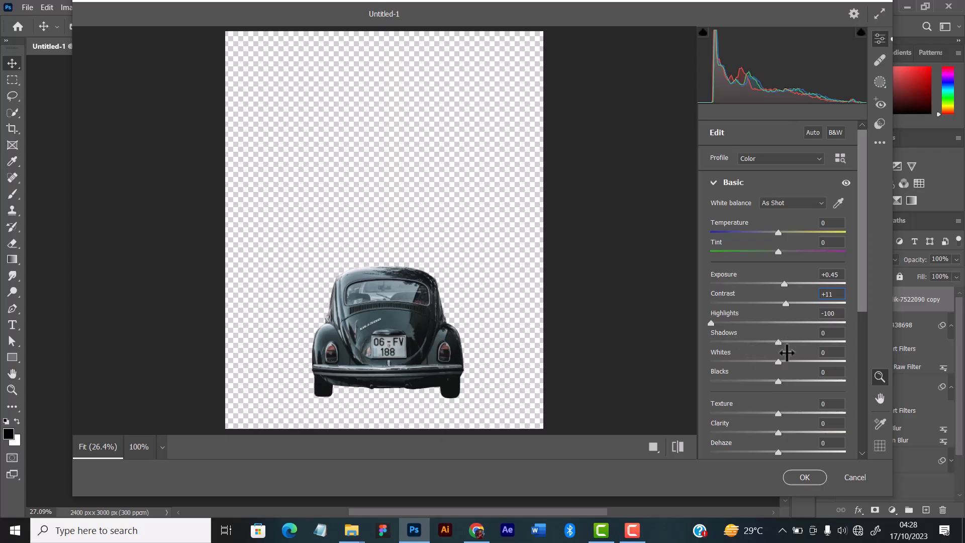
drag(781, 360, 789, 361)
drag(711, 323, 720, 323)
drag(786, 303, 789, 284)
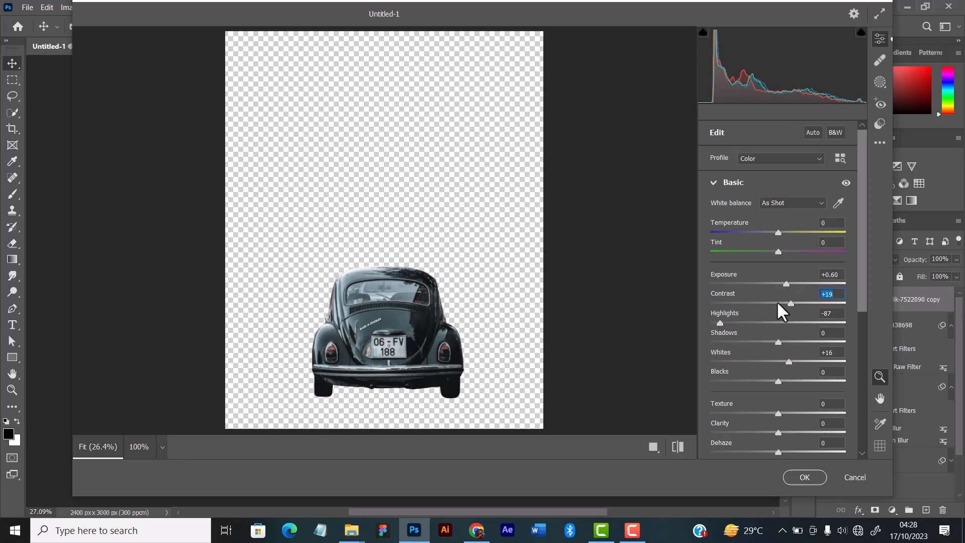
Set the car's Texture to -7, Clarity to +15 and Vibrance to +5, keep Saturation at 0, and apply the filter.
drag(778, 433, 776, 412)
scroll(801, 404, down, 5)
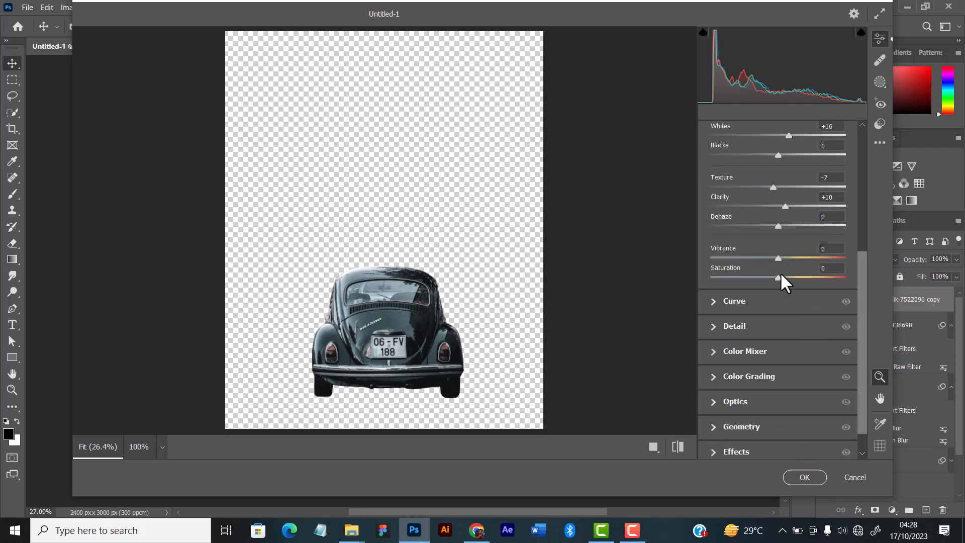
drag(780, 272, 783, 256)
double_click(781, 277)
scroll(786, 203, up, 4)
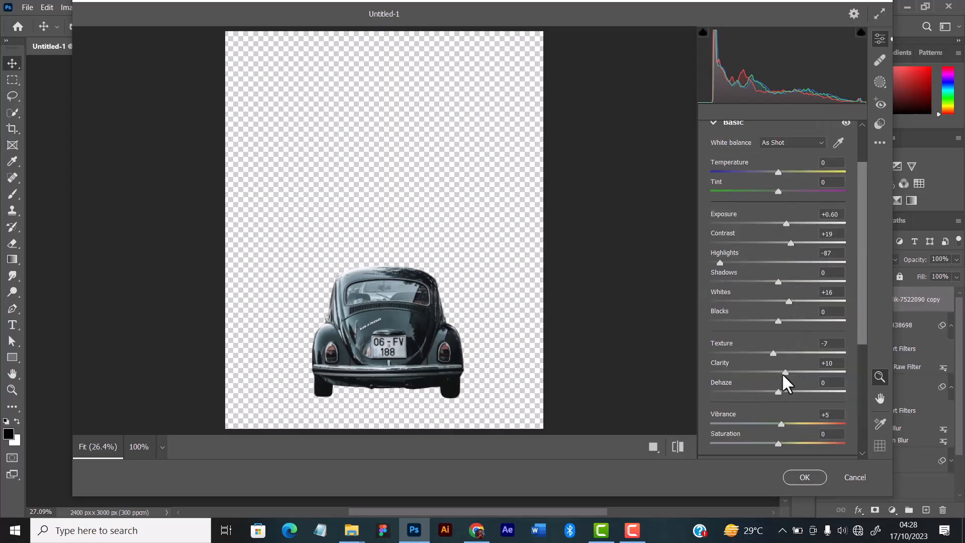
drag(782, 372, 788, 372)
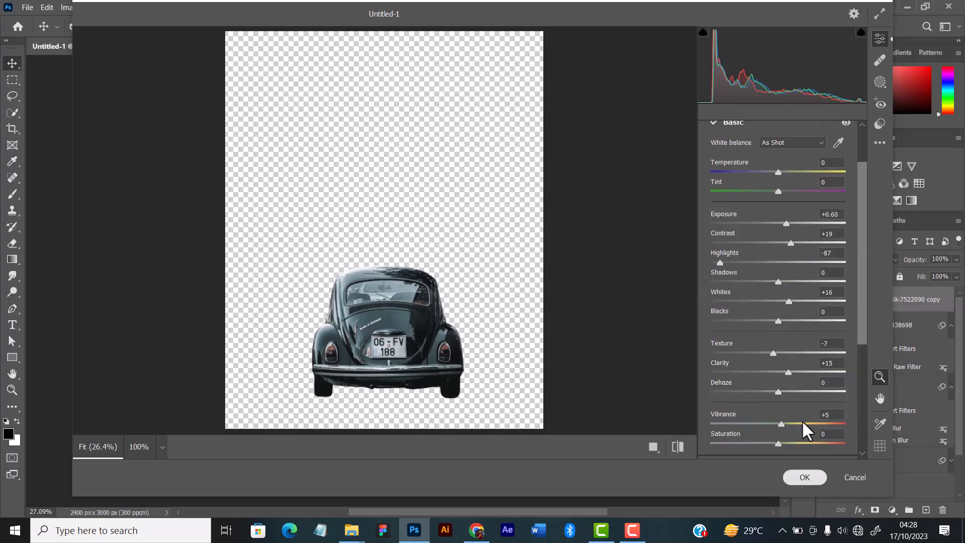
click(805, 477)
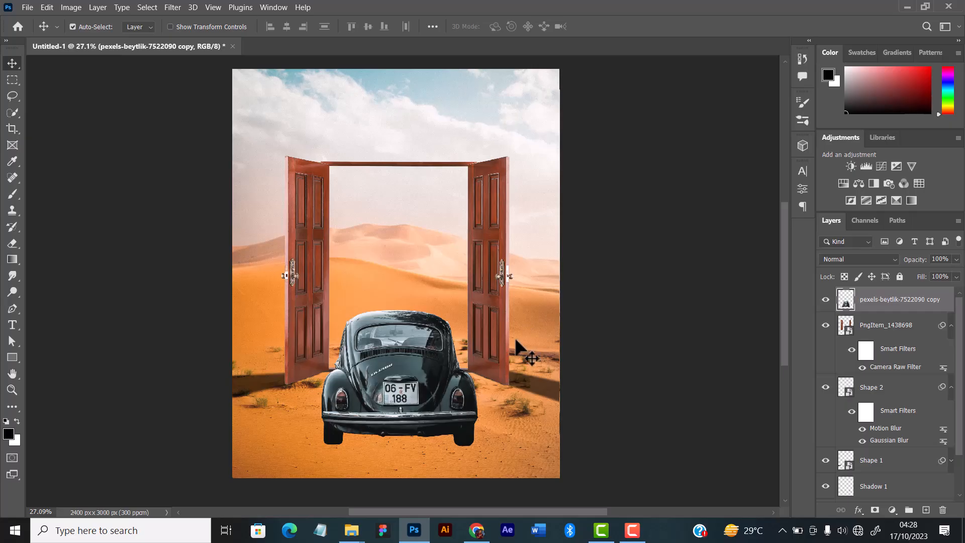
Collapse the door layer's smart filters and add a new empty layer directly above the door, below the car.
click(898, 320)
click(898, 304)
click(932, 323)
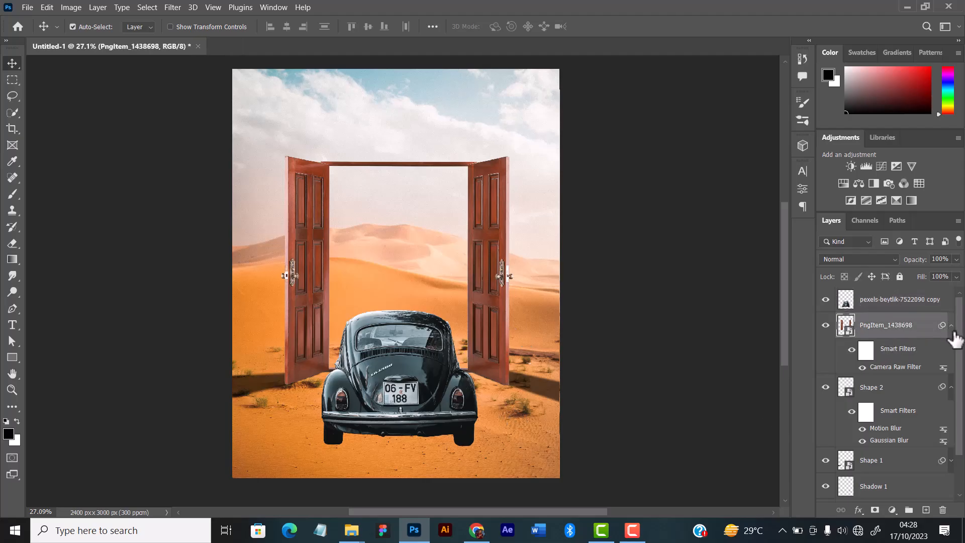
click(951, 327)
key(ctrl+shift+n)
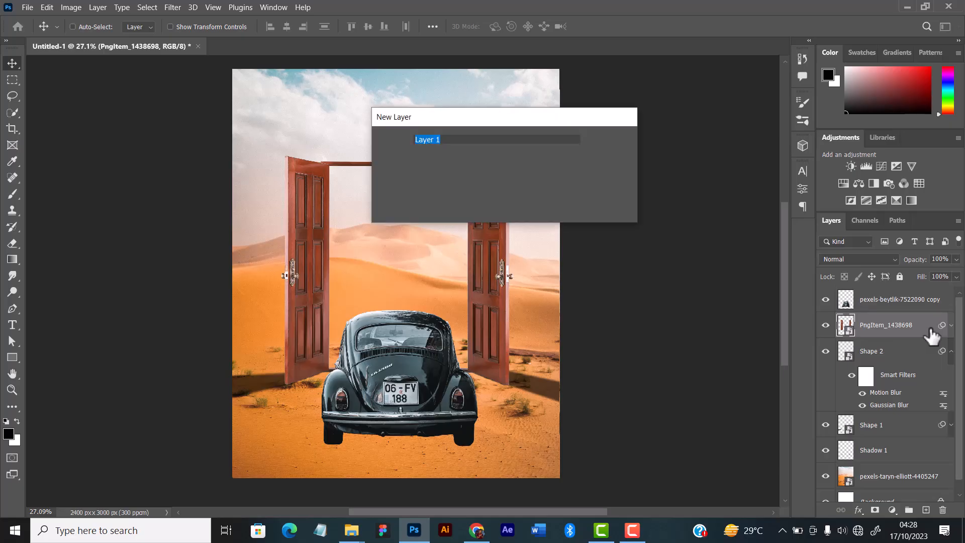
key(Return)
Activate the Pen tool and set it to Shape mode for drawing a filled shape beneath the car.
scroll(318, 341, up, 3)
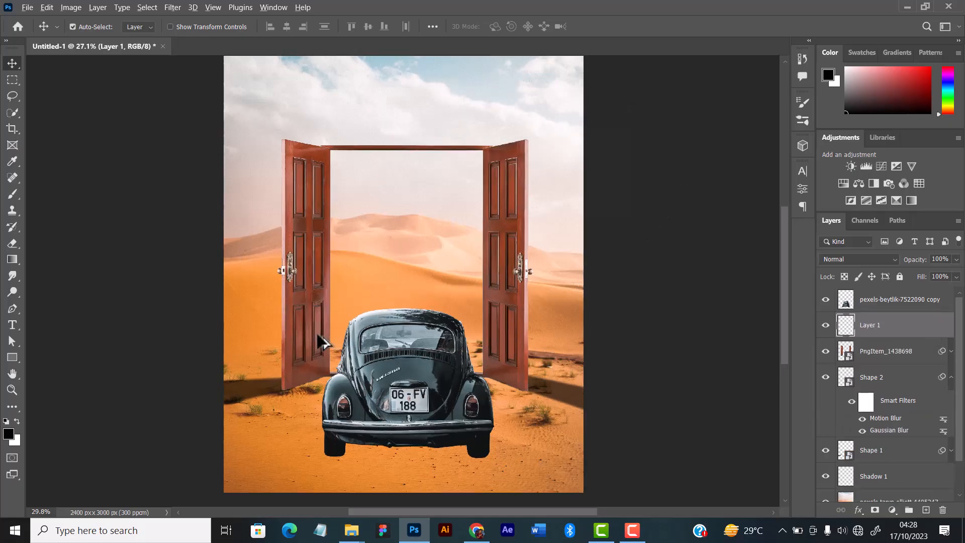
scroll(373, 307, up, 1)
drag(435, 322, 418, 245)
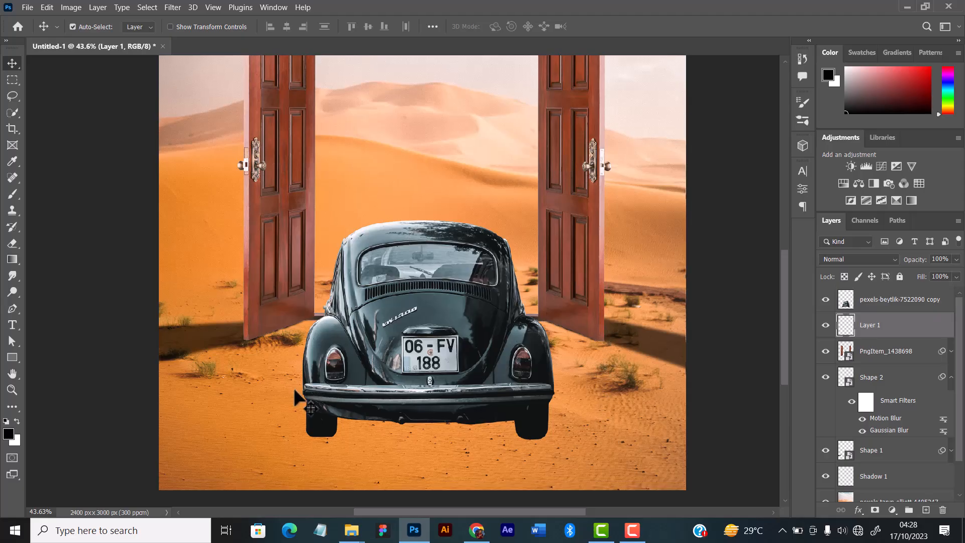
click(13, 312)
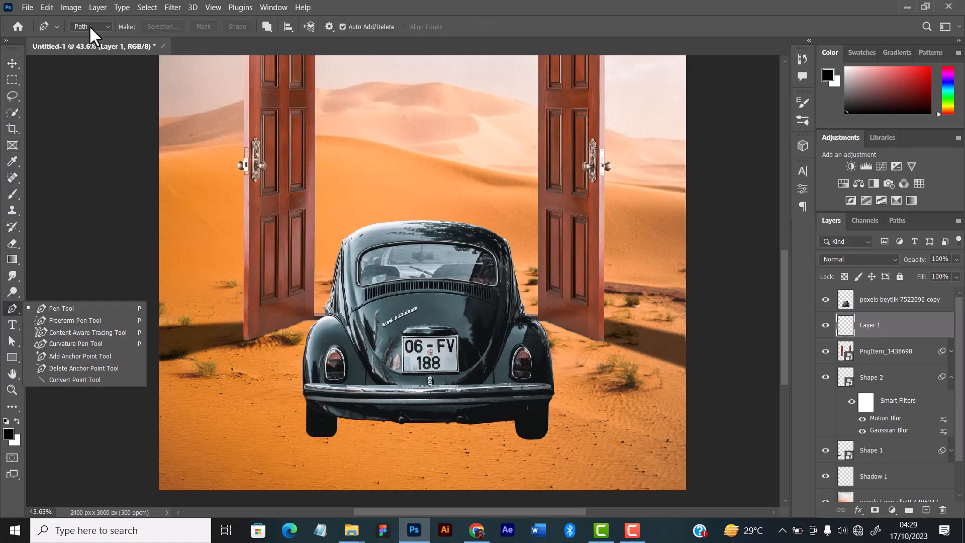
click(89, 26)
click(80, 38)
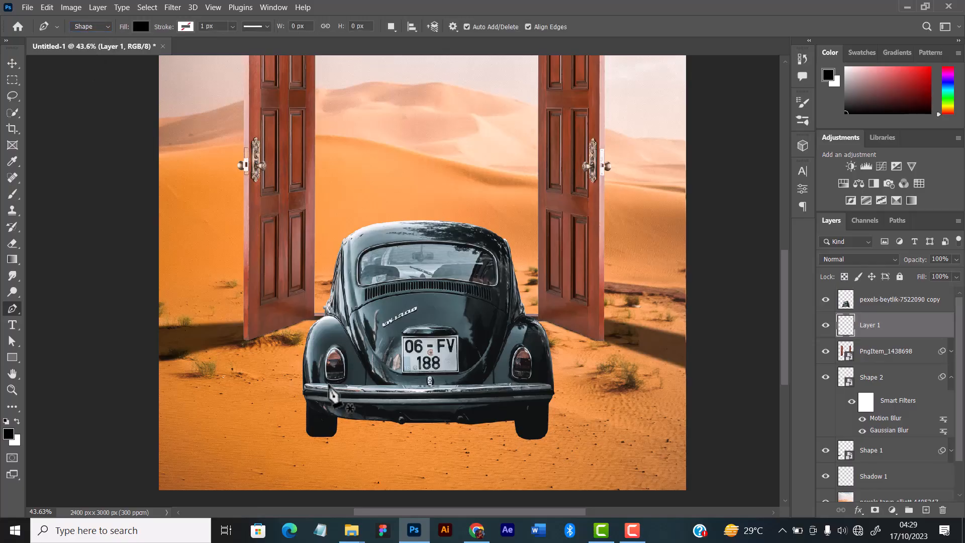
Draw a black pen shape's curved lower edge under the car, from the left rear wheel's base to the right rear wheel's base.
click(325, 411)
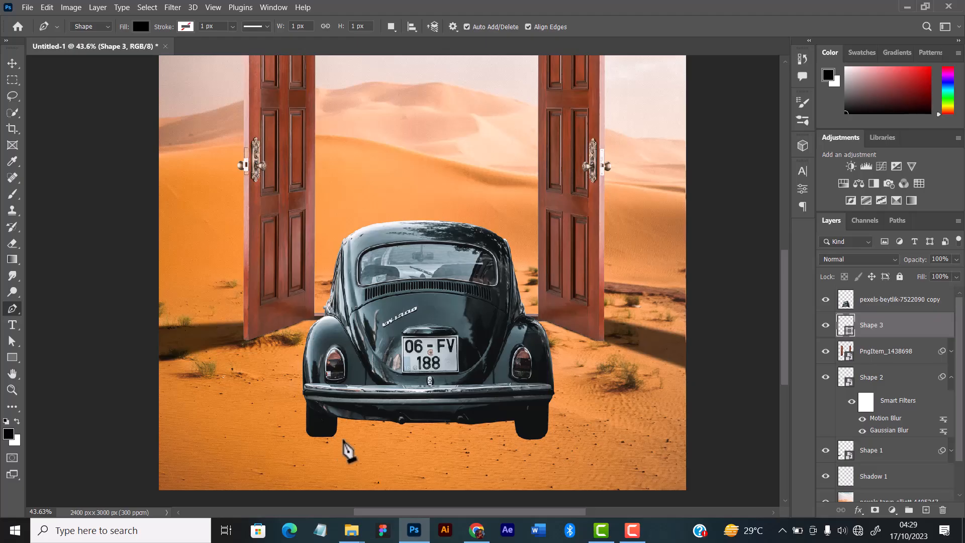
drag(359, 441, 410, 445)
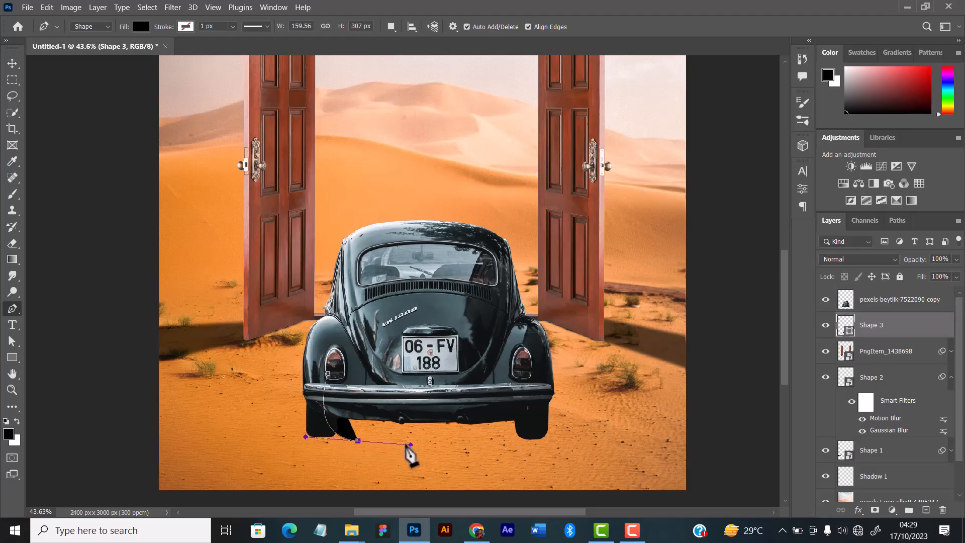
scroll(369, 434, up, 2)
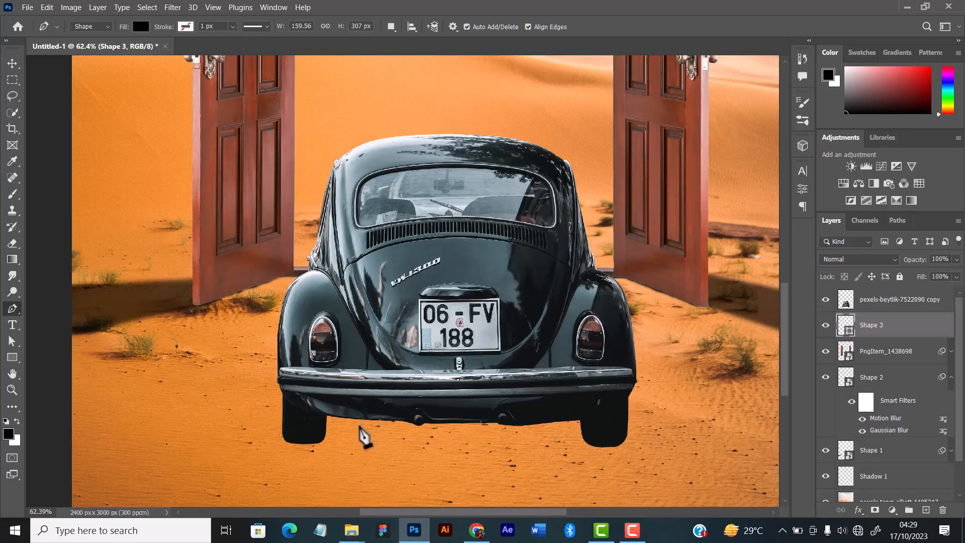
scroll(351, 438, up, 1)
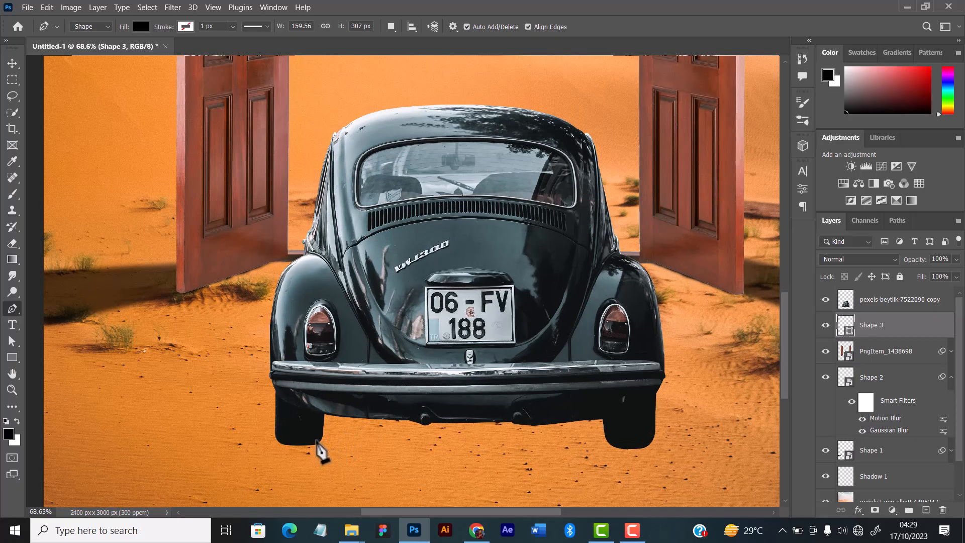
drag(315, 444, 331, 450)
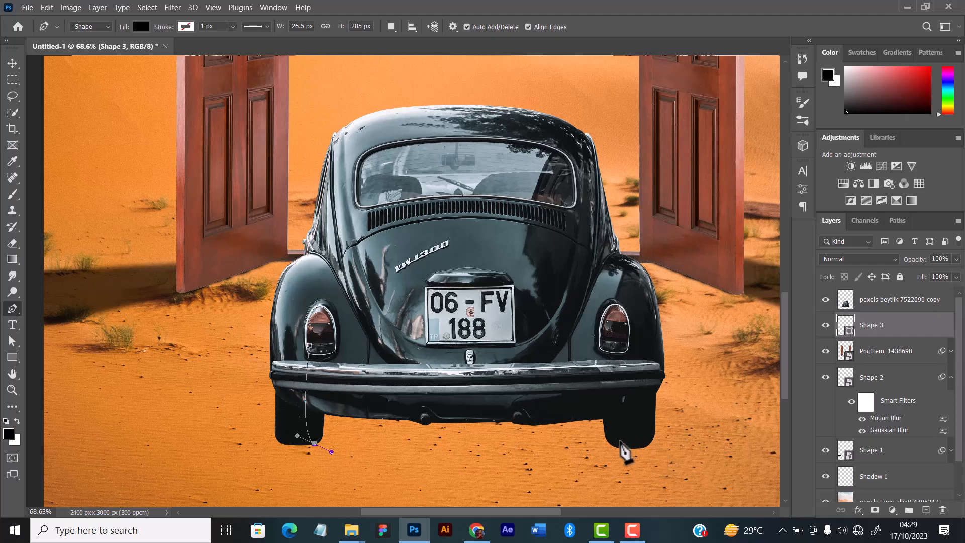
drag(622, 443, 667, 413)
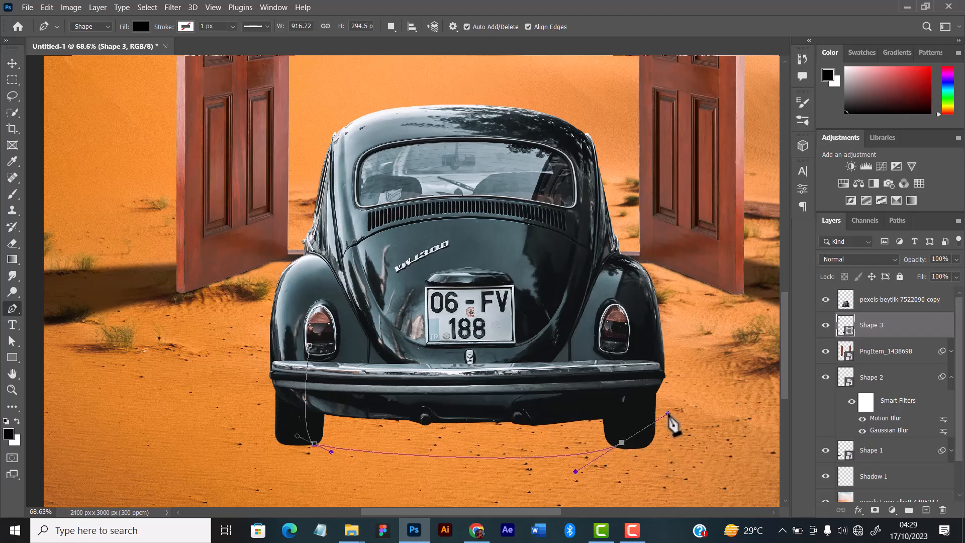
key(ctrl+z)
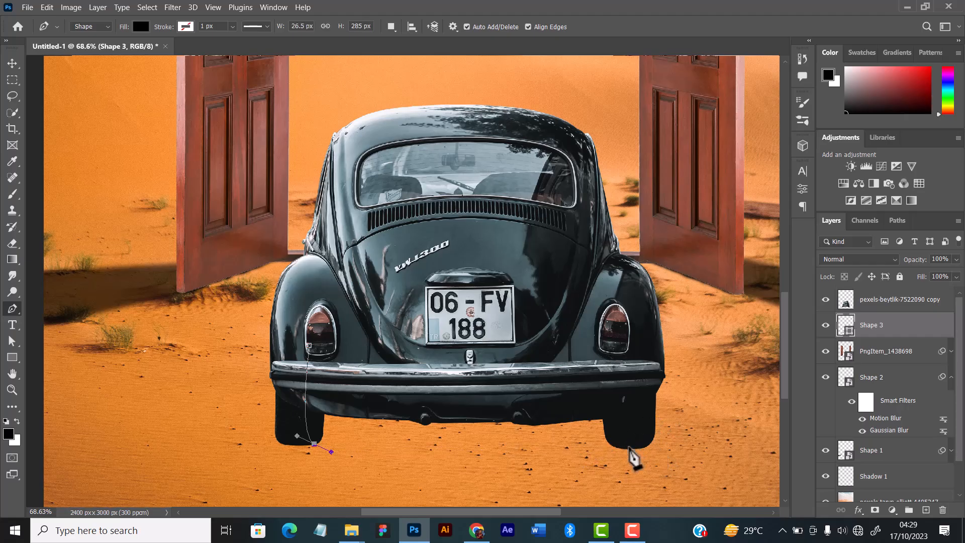
drag(628, 446, 734, 423)
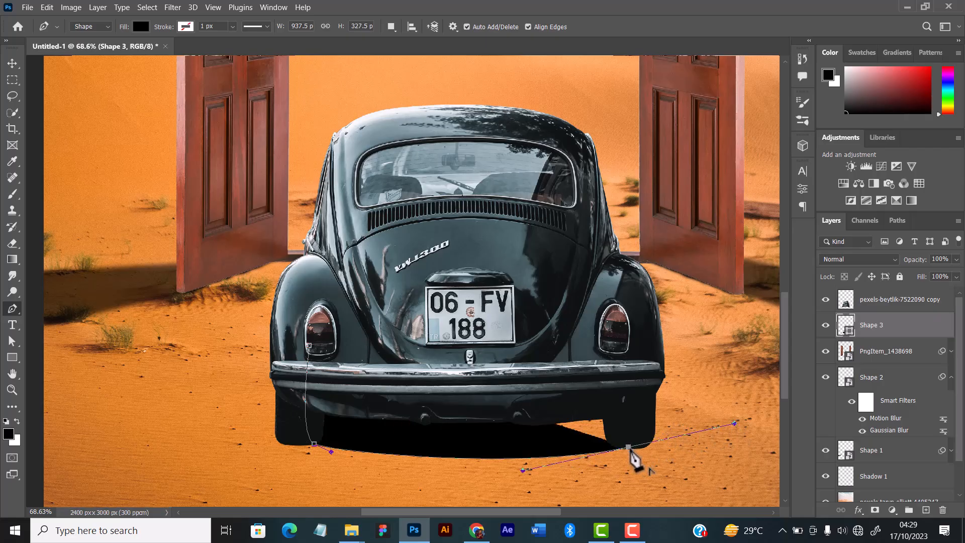
Close the black under-car shape behind the car body, about 948 × 403 px overall, and switch to the Move tool.
alt+click(629, 447)
click(632, 401)
click(623, 362)
click(588, 320)
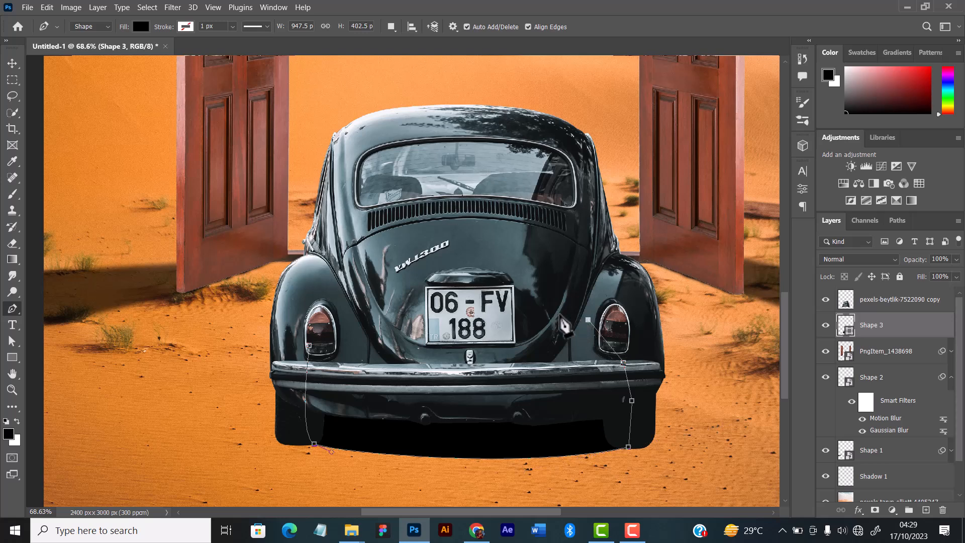
click(309, 345)
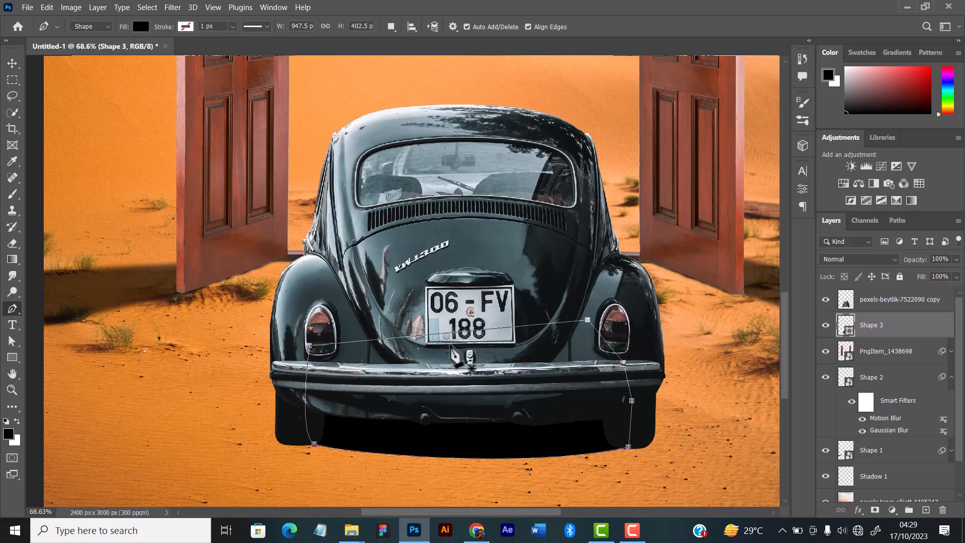
click(12, 63)
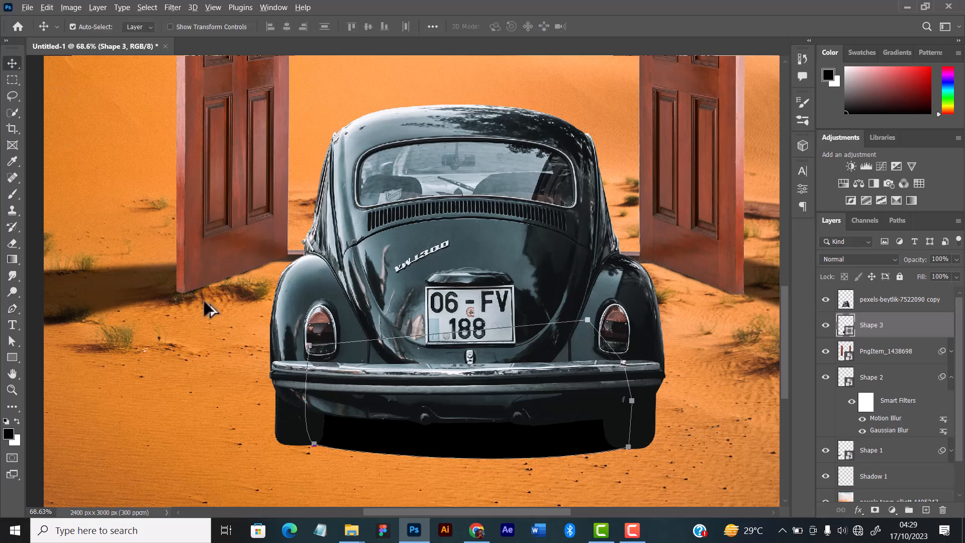
Convert the black under-car shape to a smart object and apply a Gaussian Blur with a 9.0-pixel radius.
scroll(203, 298, down, 2)
click(216, 367)
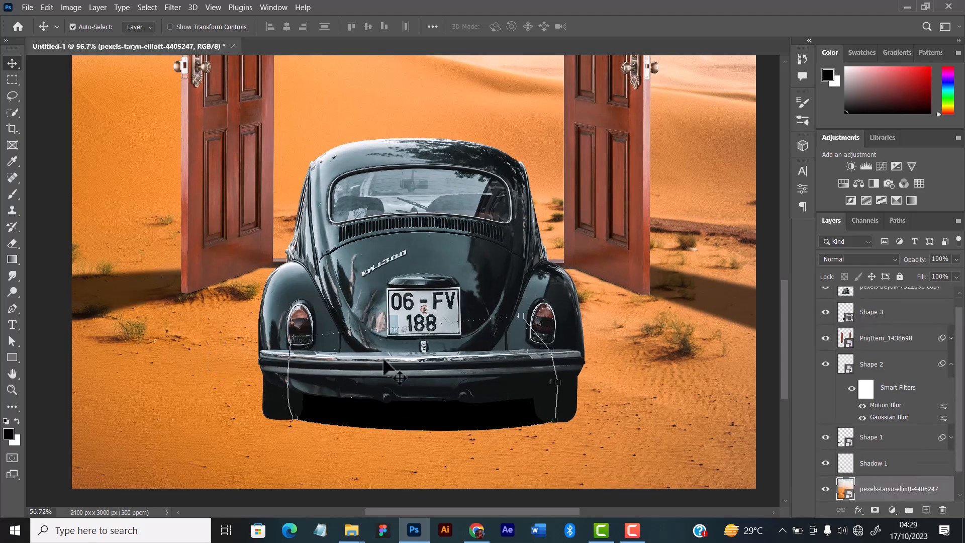
click(473, 427)
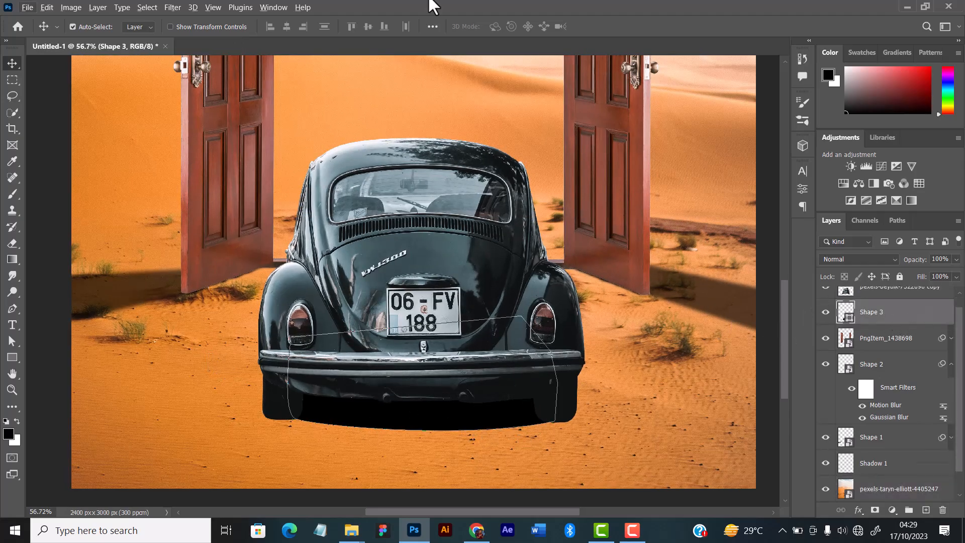
click(171, 9)
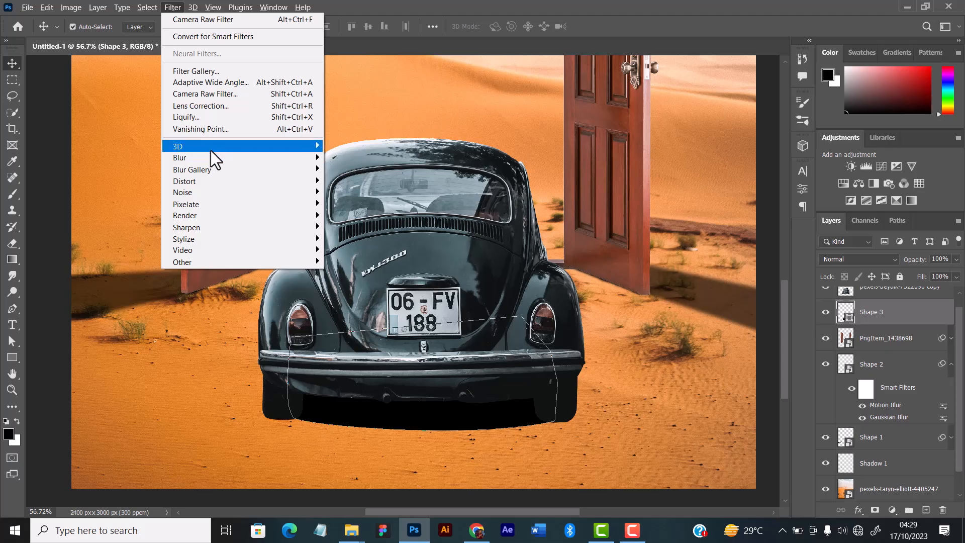
mouse_move(206, 158)
click(361, 204)
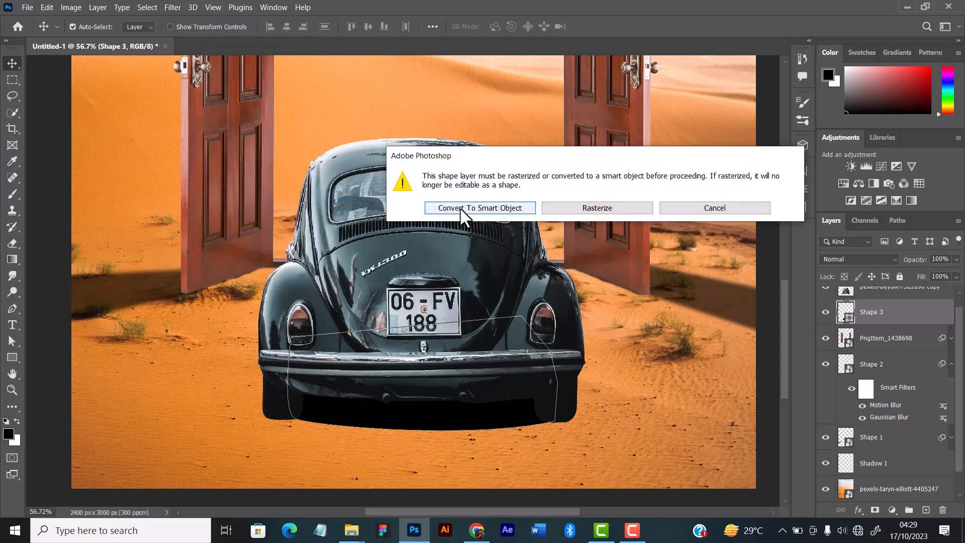
click(472, 213)
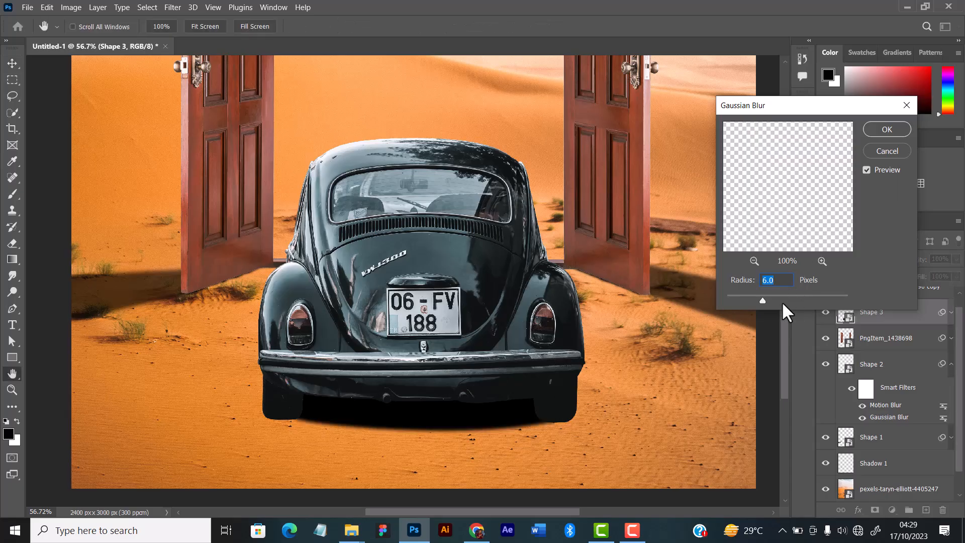
drag(776, 297, 772, 300)
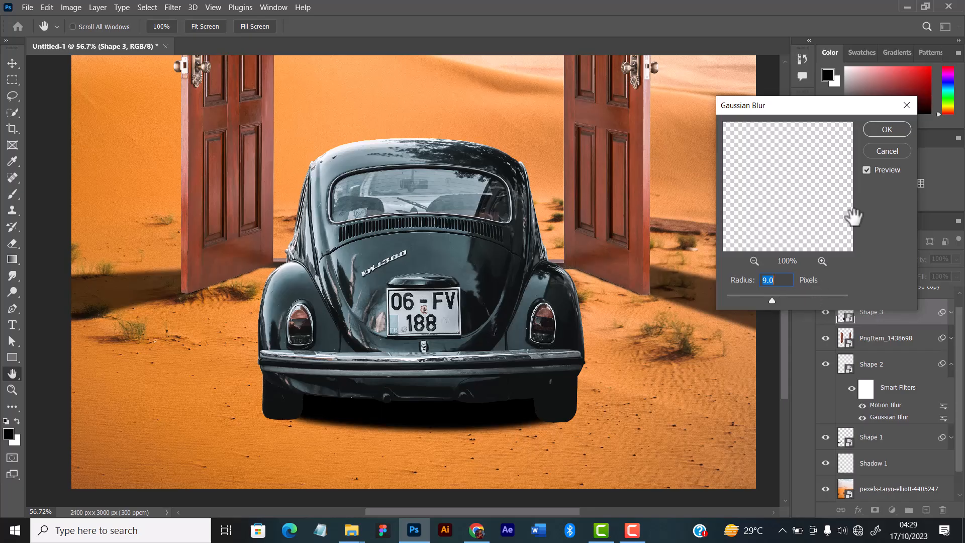
click(898, 128)
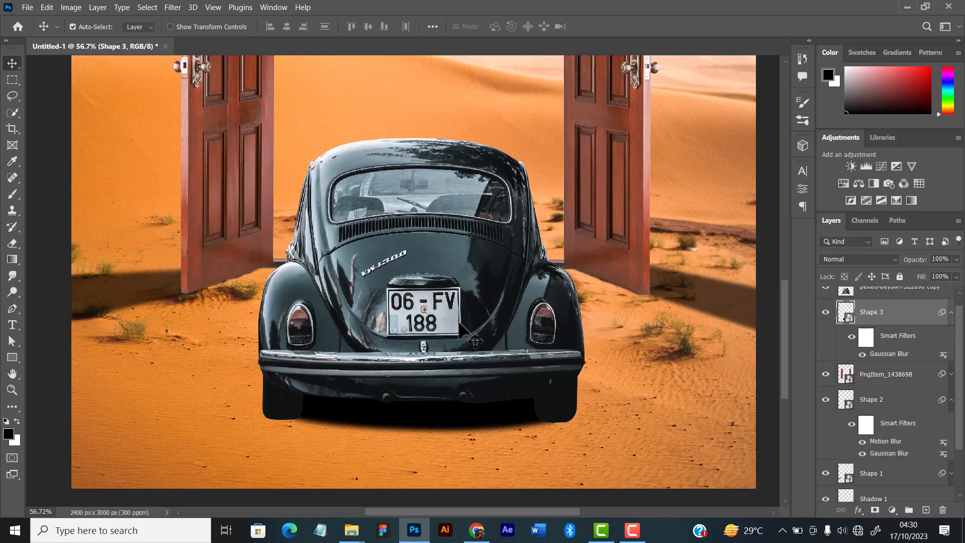
Apply a Motion Blur to the under-car shadow at an 87° angle and a distance of 36 pixels.
scroll(447, 323, down, 1)
scroll(381, 335, down, 2)
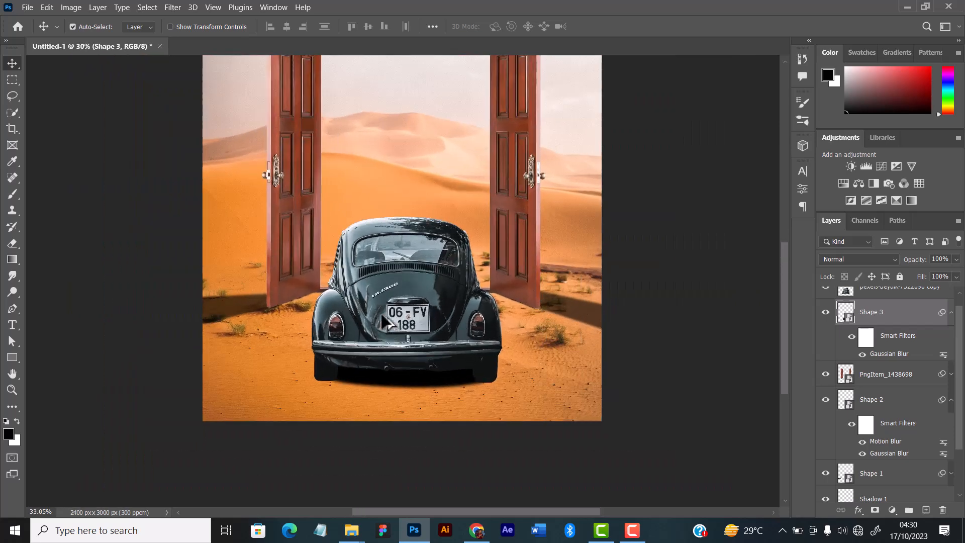
click(170, 8)
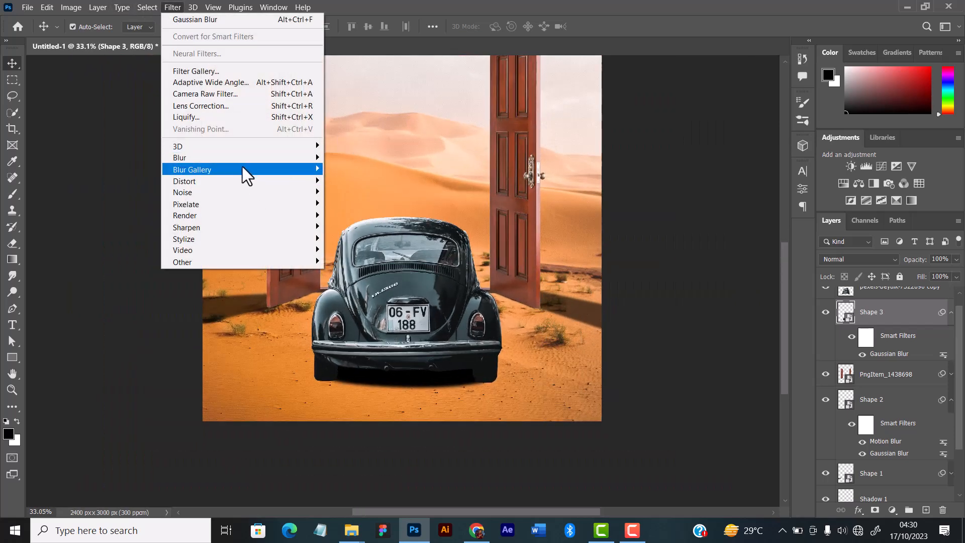
mouse_move(240, 160)
click(354, 227)
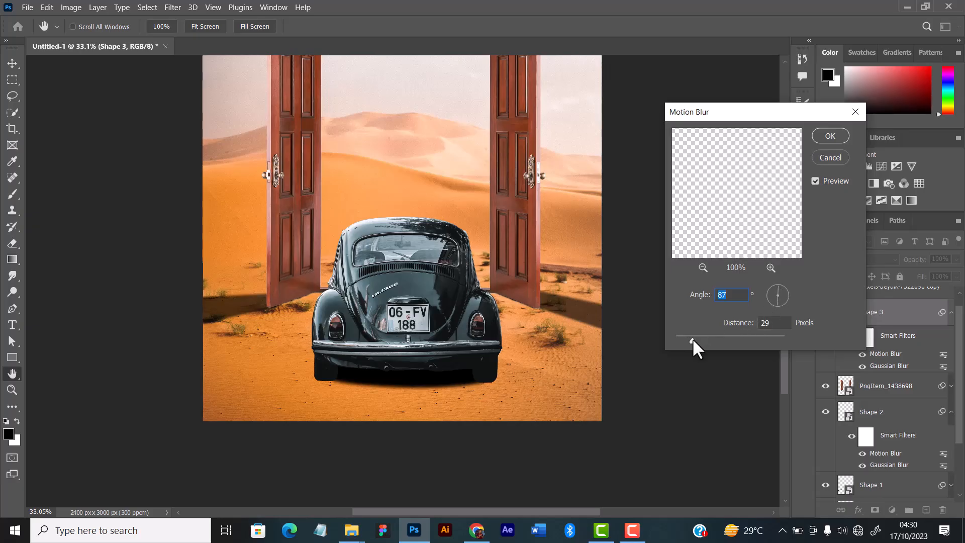
click(693, 340)
drag(693, 338, 697, 337)
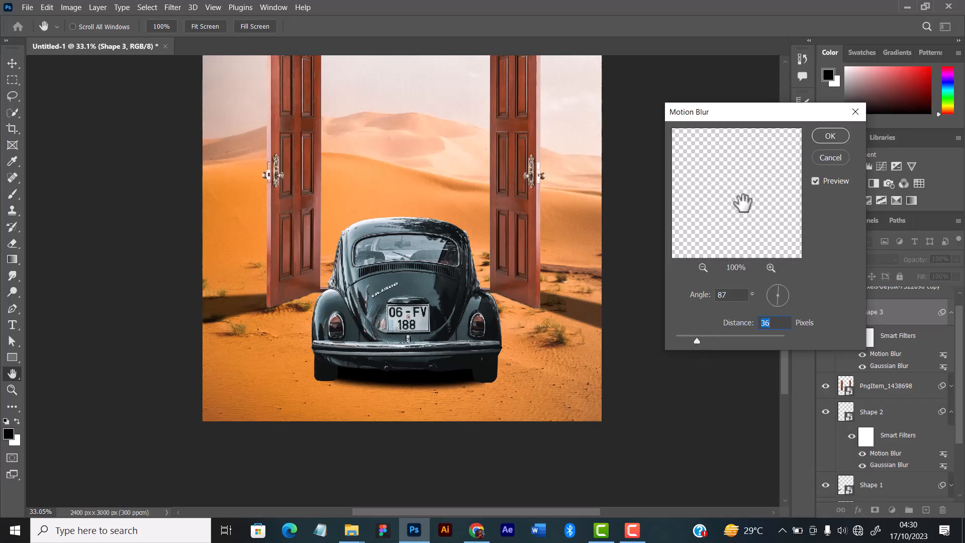
click(831, 136)
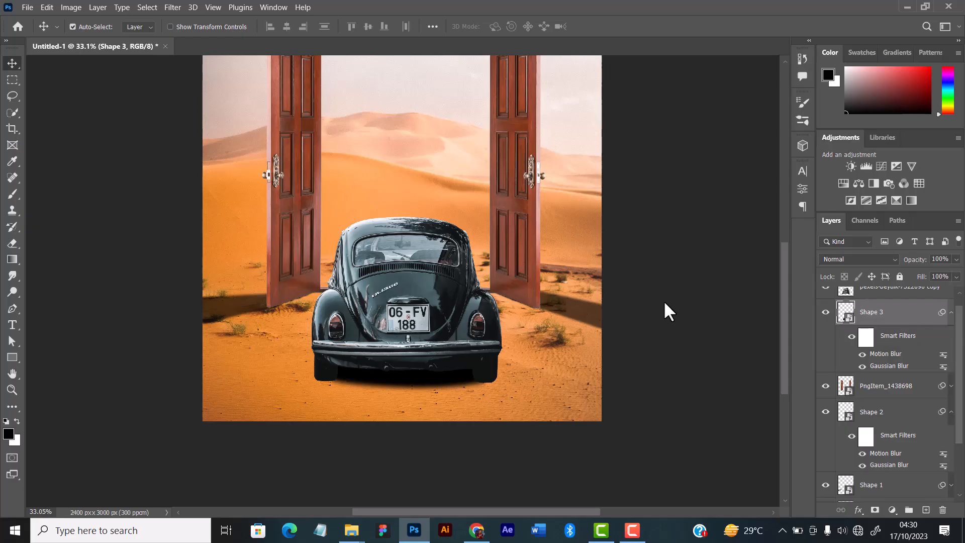
Lower the under-car shadow layer's fill to 95% and deselect the layer.
scroll(453, 244, down, 5)
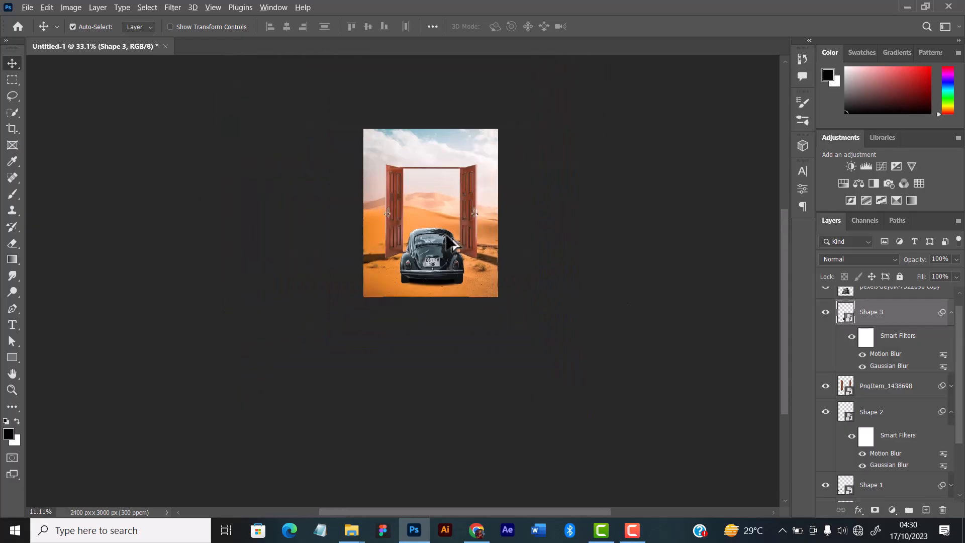
scroll(452, 244, up, 5)
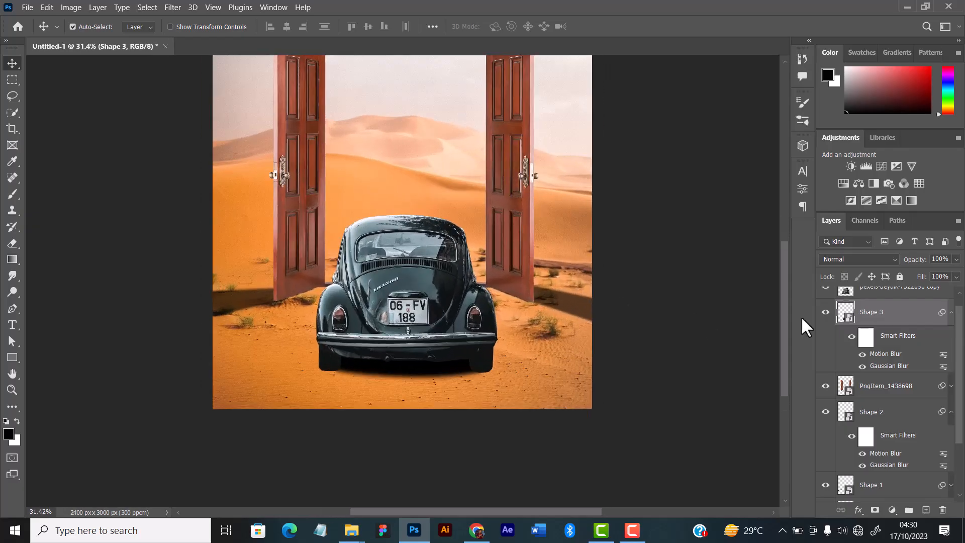
click(947, 290)
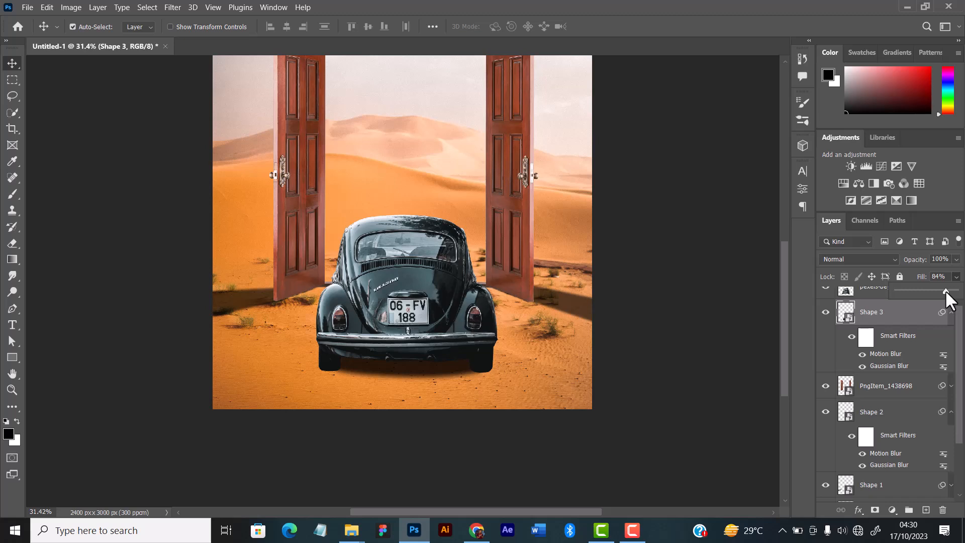
drag(910, 290, 929, 291)
click(944, 290)
drag(950, 289, 951, 290)
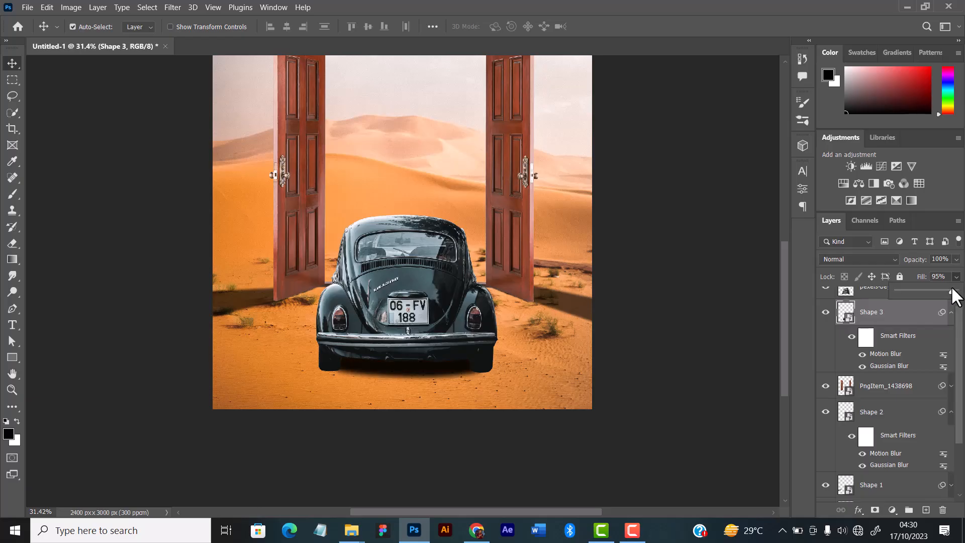
click(660, 293)
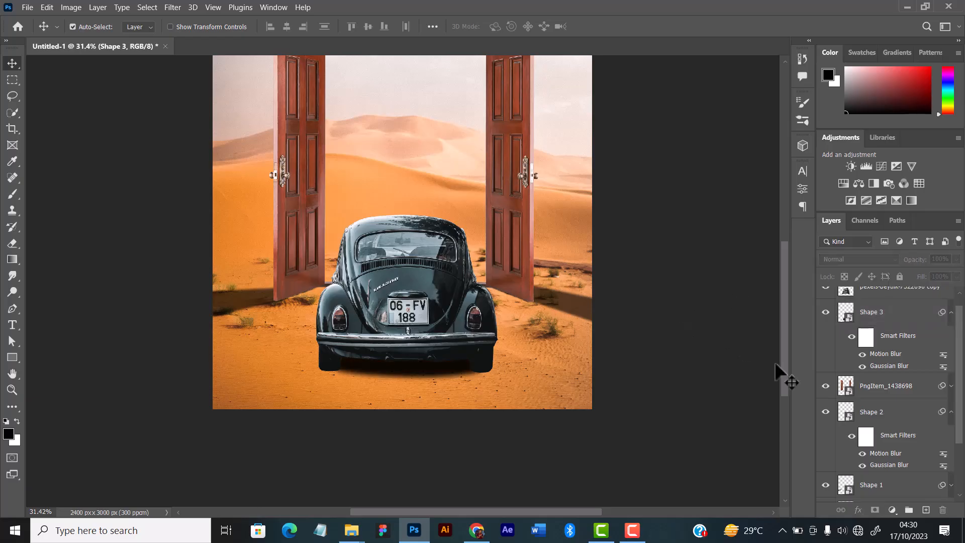
Add a new empty layer named "\" directly above the under-car shadow layer.
click(902, 318)
key(ctrl+shift+n)
text(\)
key(Return)
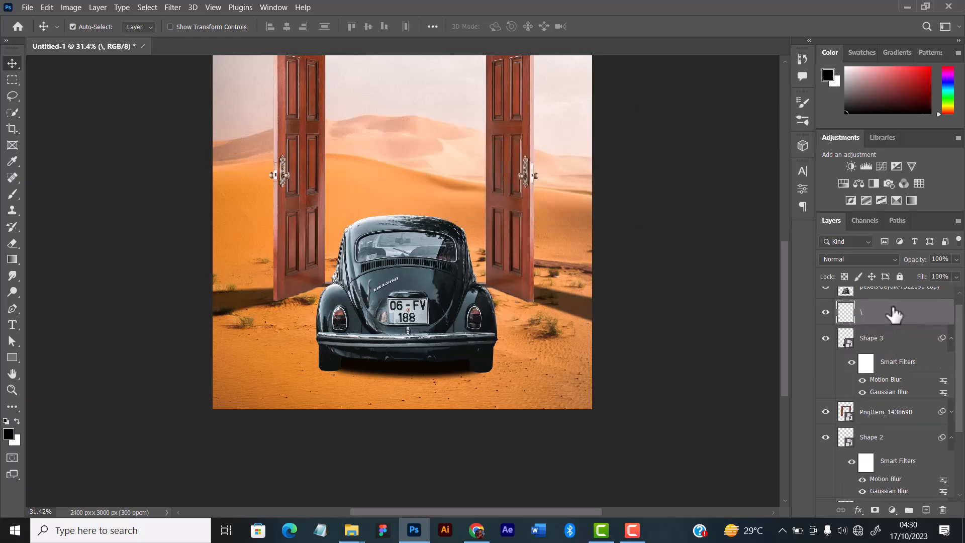
double_click(863, 312)
key(Return)
Paint soft black contact shading at the bases of both rear wheels on the new layer with a 60-pixel brush.
scroll(395, 367, up, 1)
scroll(394, 367, up, 10)
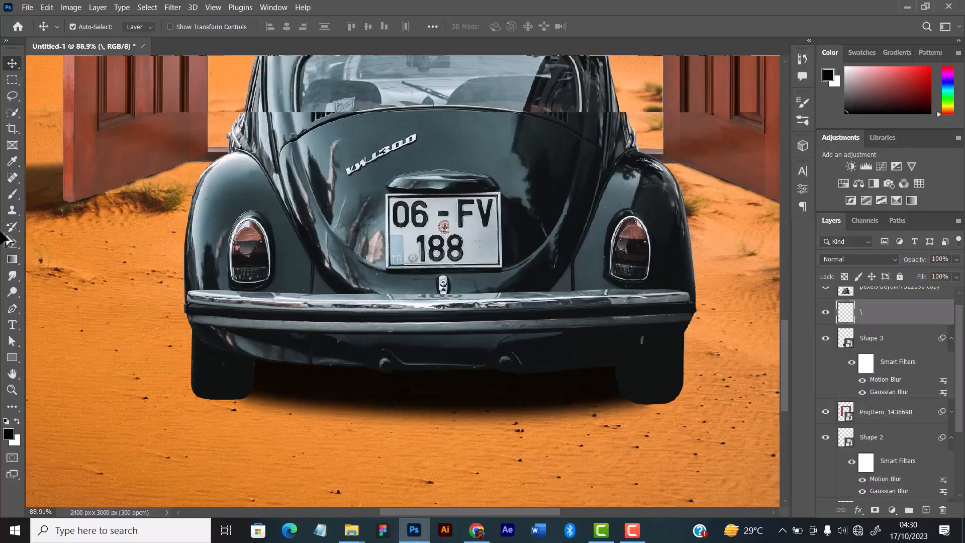
key(b)
scroll(201, 382, down, 3)
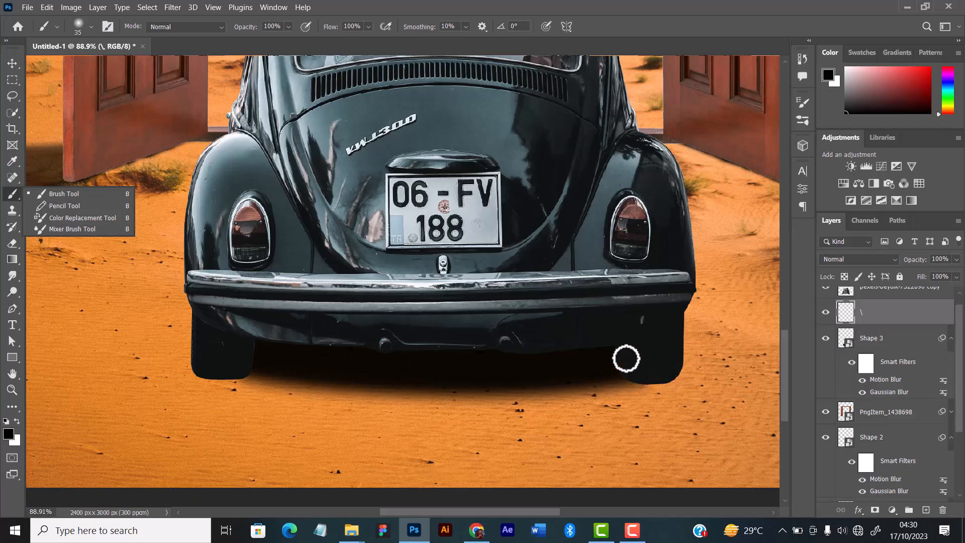
key(bracketright)
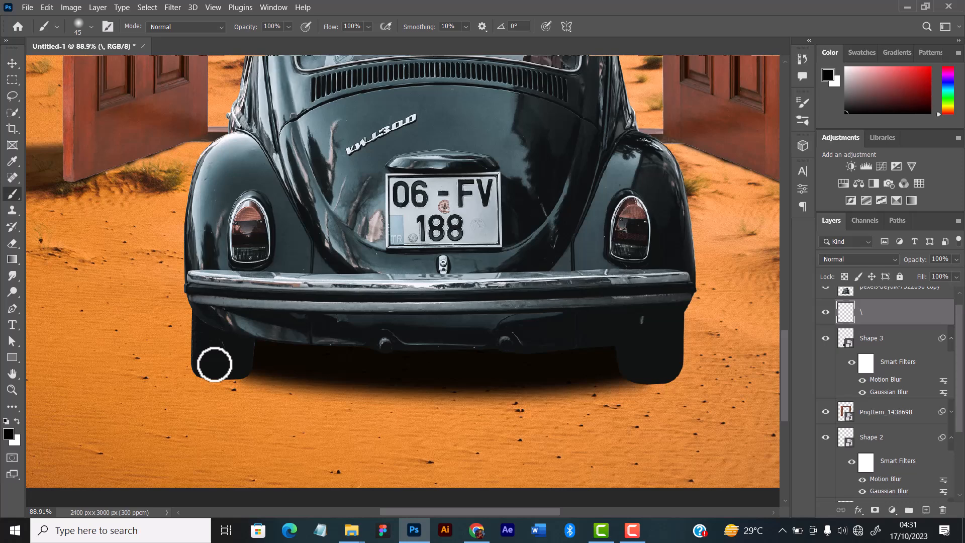
key(bracketright)
key(bracketright)
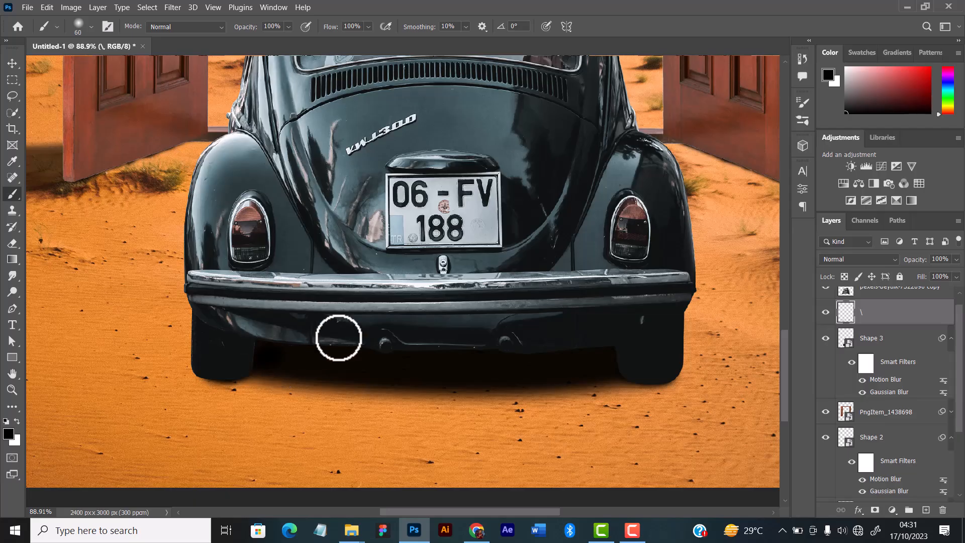
Examine the shadows beneath the car up close and across the whole poster, ending with the Move tool active.
scroll(470, 282, down, 4)
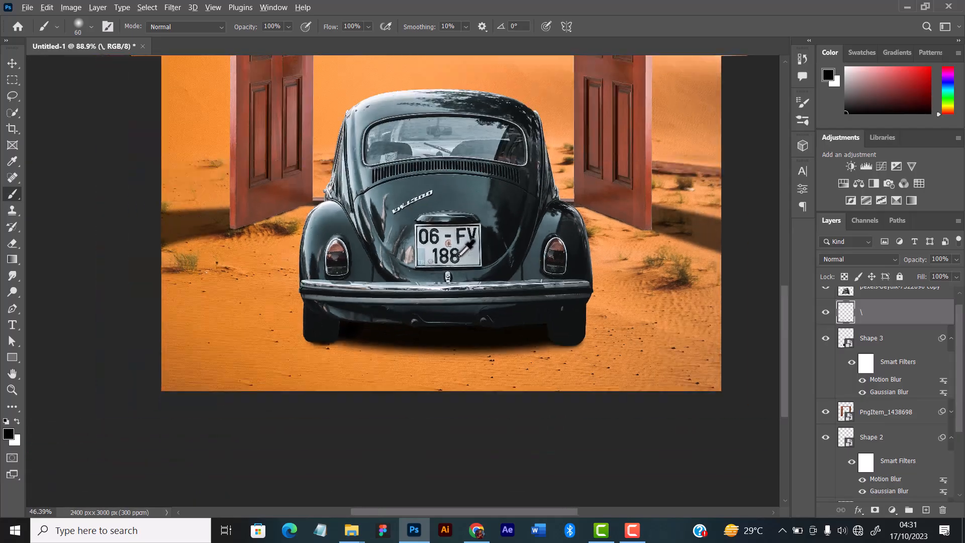
scroll(459, 255, up, 1)
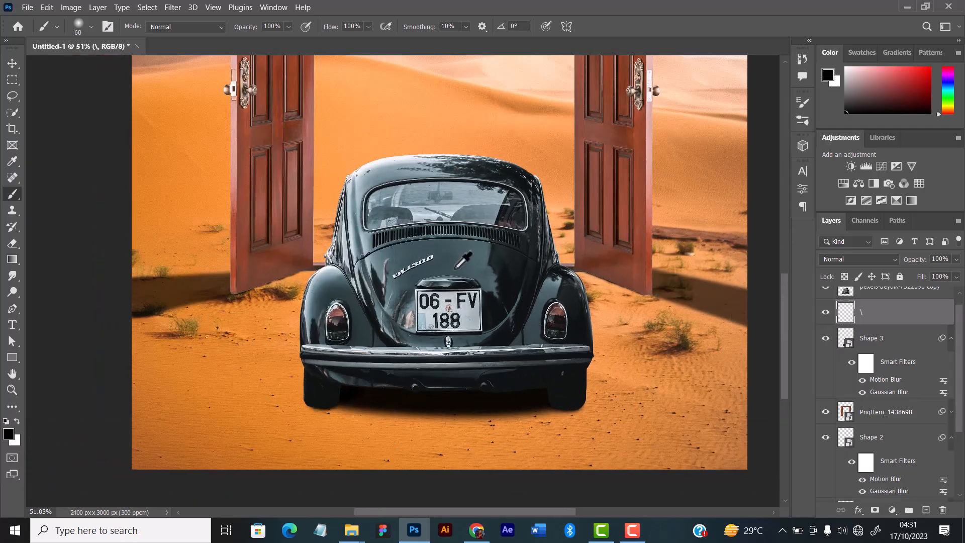
scroll(463, 260, up, 2)
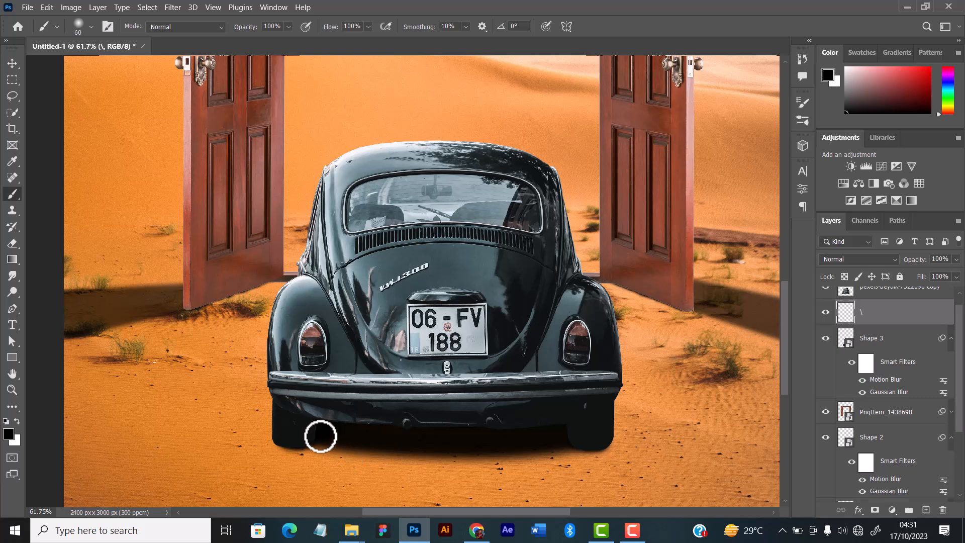
scroll(417, 362, down, 3)
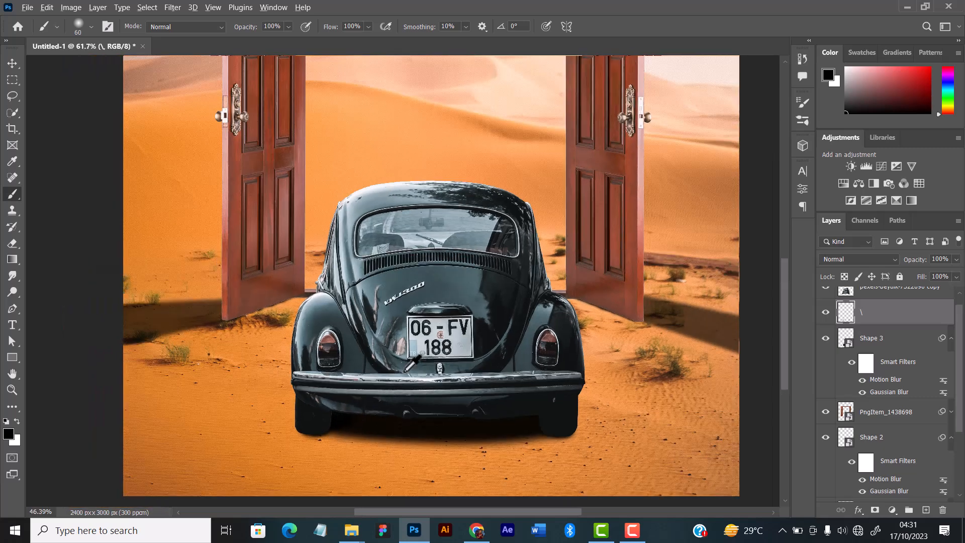
scroll(409, 371, up, 2)
scroll(441, 352, down, 2)
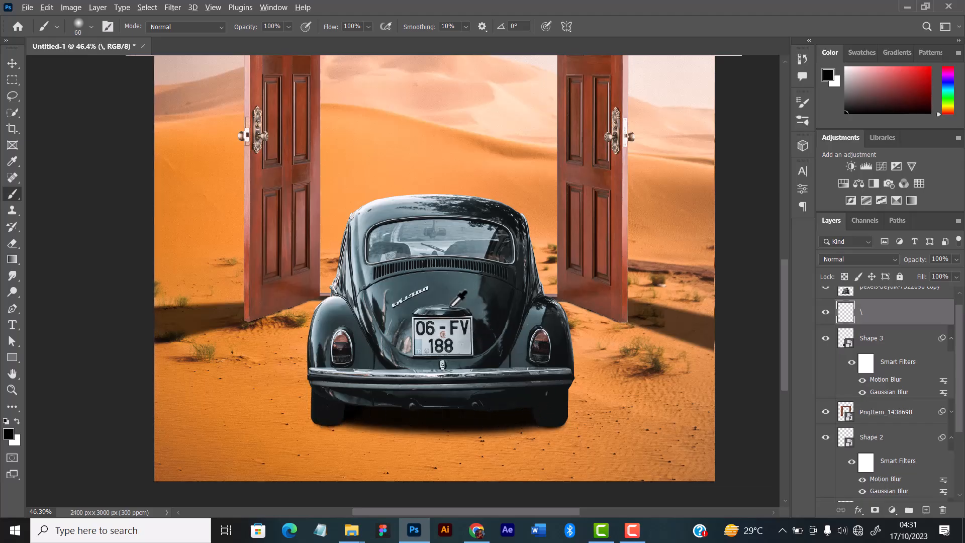
scroll(446, 302, up, 1)
key(v)
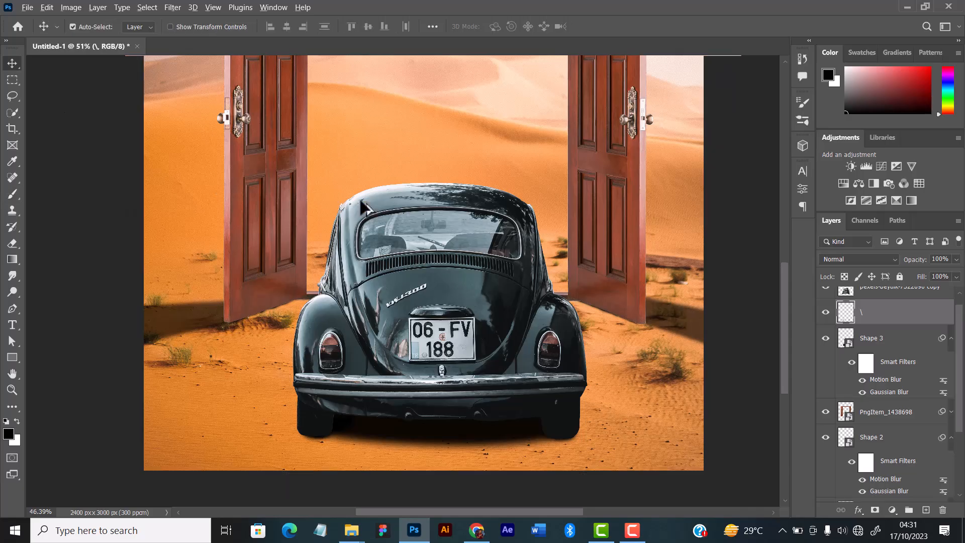
scroll(563, 281, down, 2)
scroll(444, 280, down, 2)
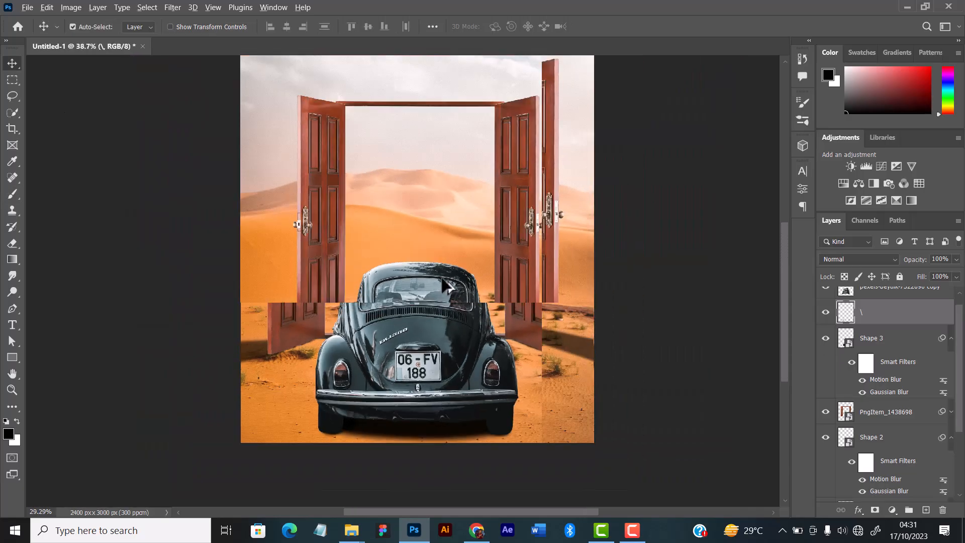
scroll(455, 274, down, 3)
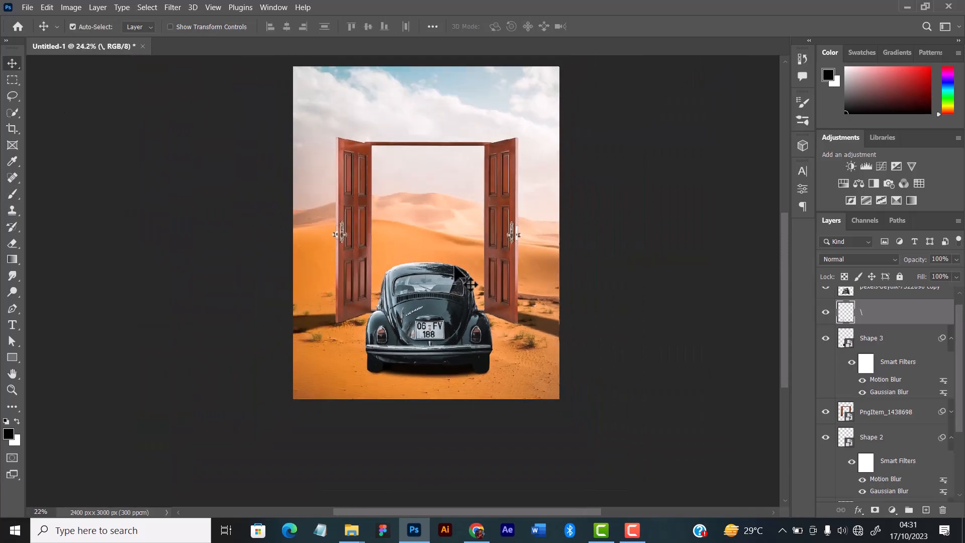
scroll(455, 274, up, 2)
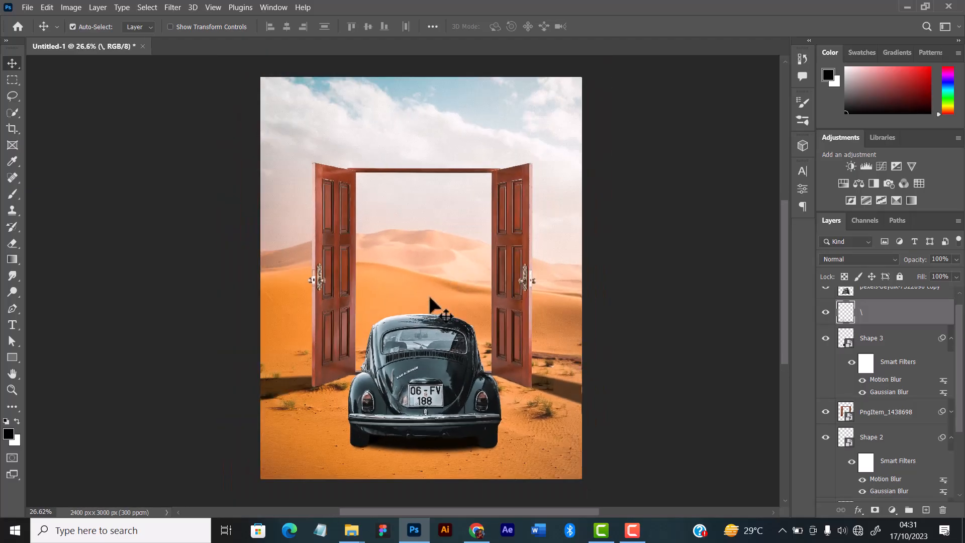
scroll(430, 302, up, 1)
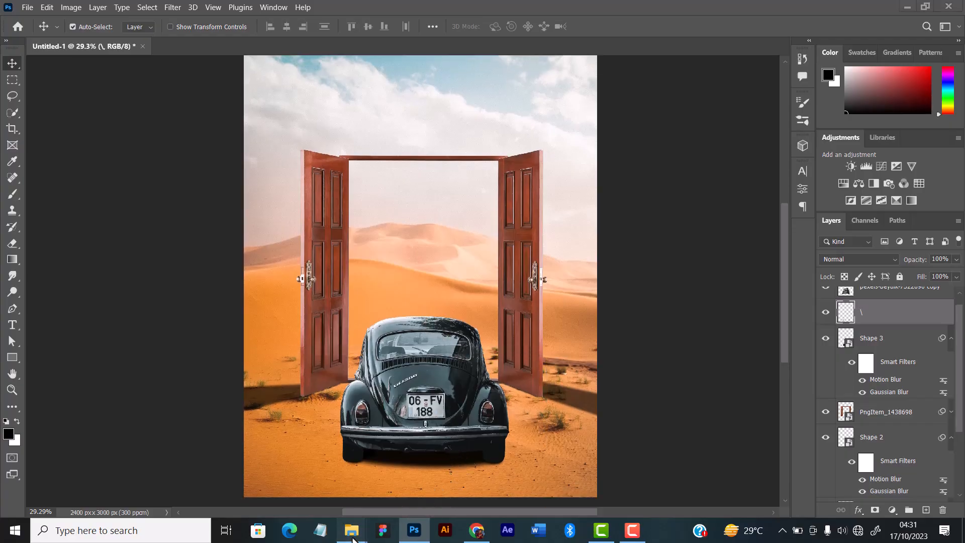
Switch to File Explorer and open the original street photo of the car, pexels-beytlik-7522090, in the image viewer.
mouse_move(351, 531)
click(359, 481)
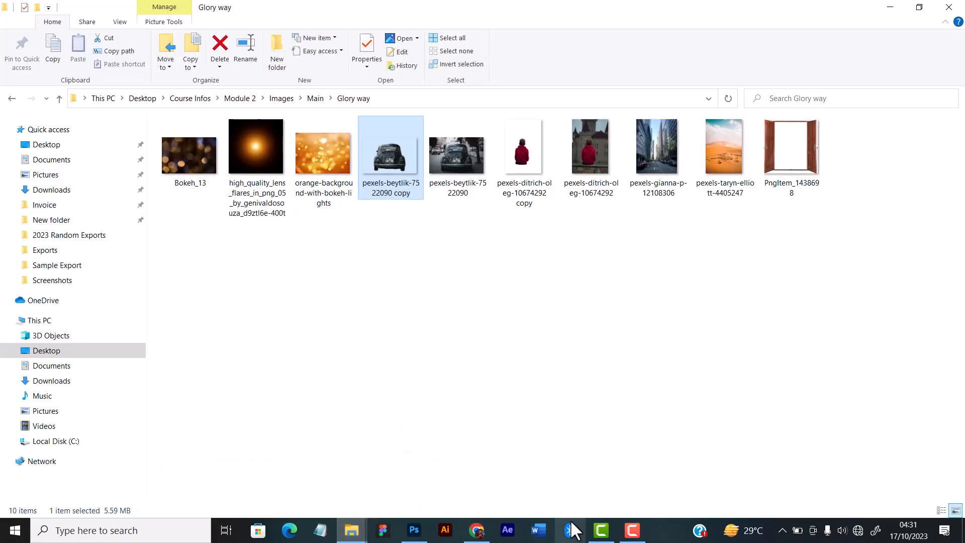
click(456, 183)
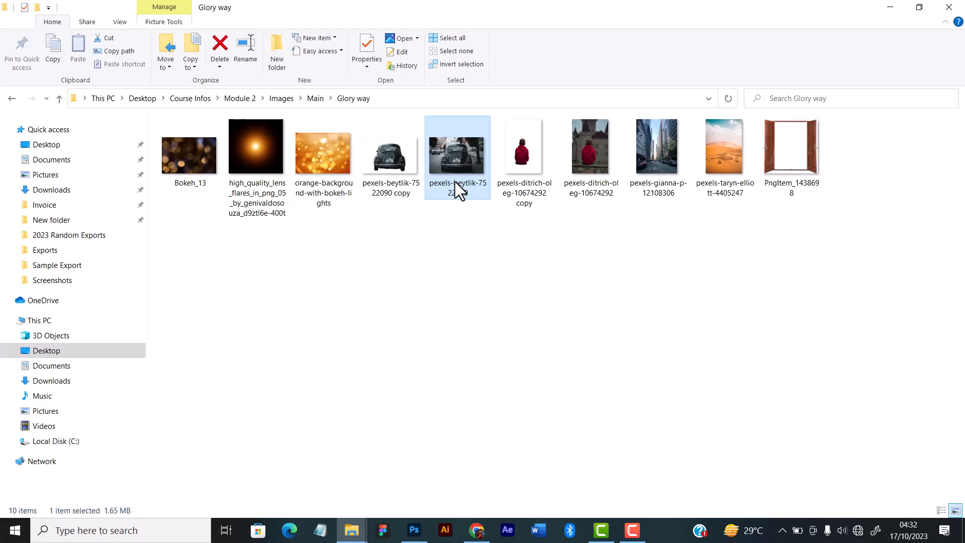
double_click(454, 182)
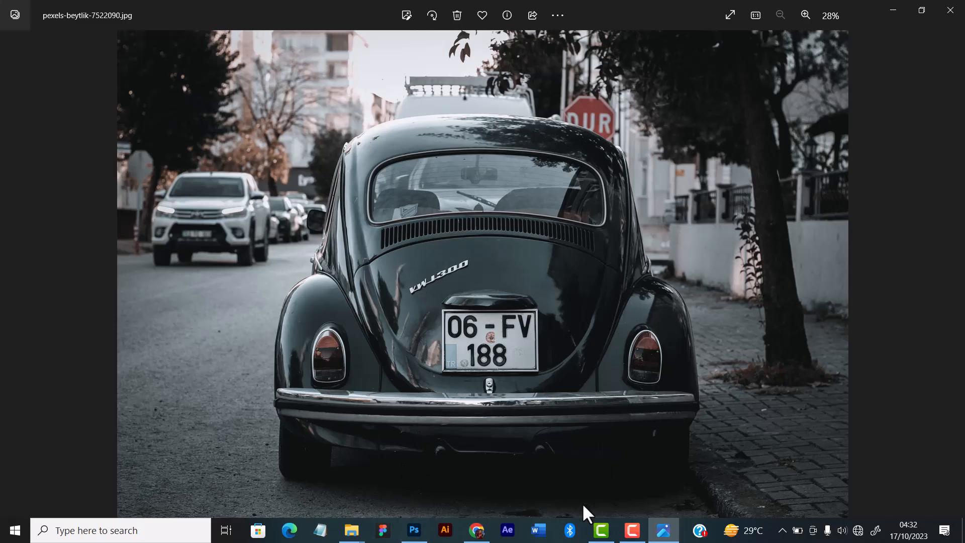
Switch back to Photoshop and raise the Gaussian Blur radius of the under-car shadow layer Shape 3 to about 30 pixels.
click(413, 530)
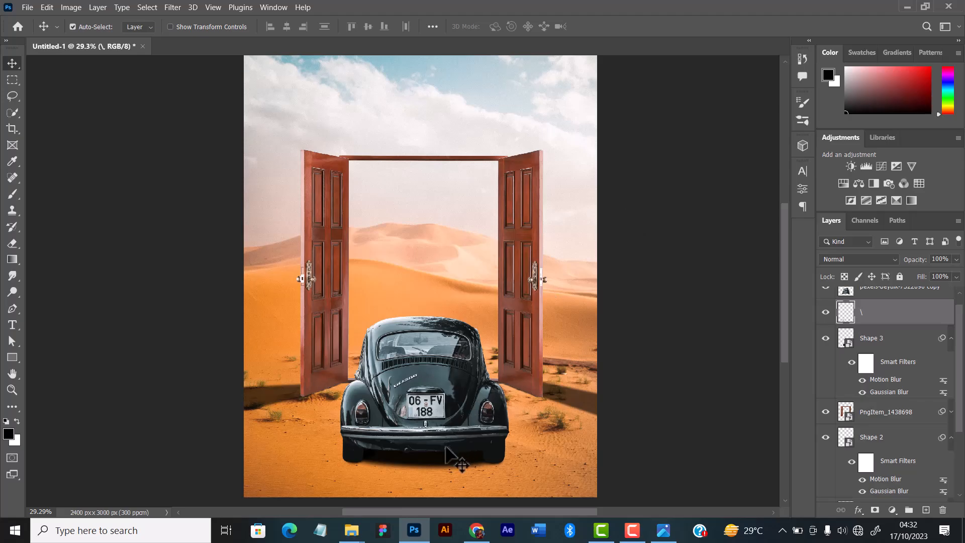
click(433, 470)
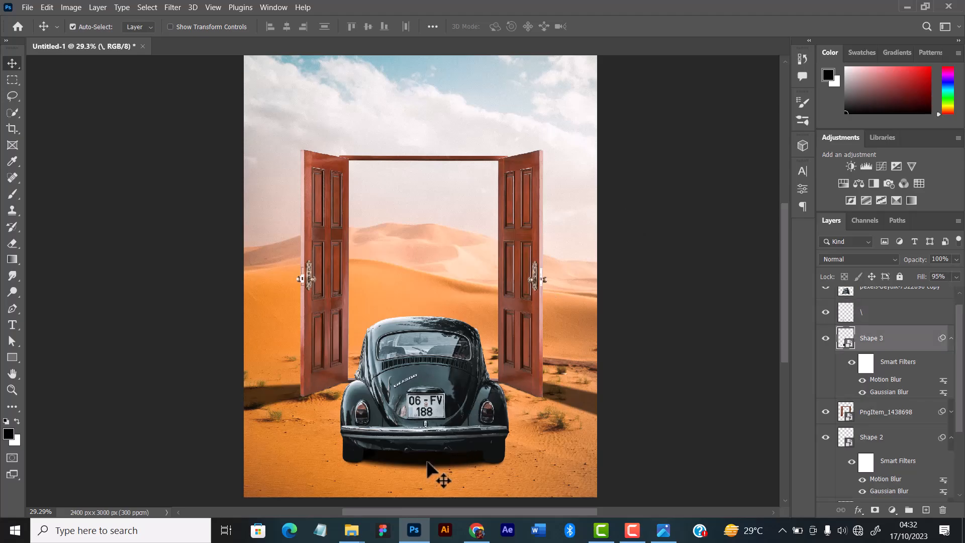
double_click(884, 392)
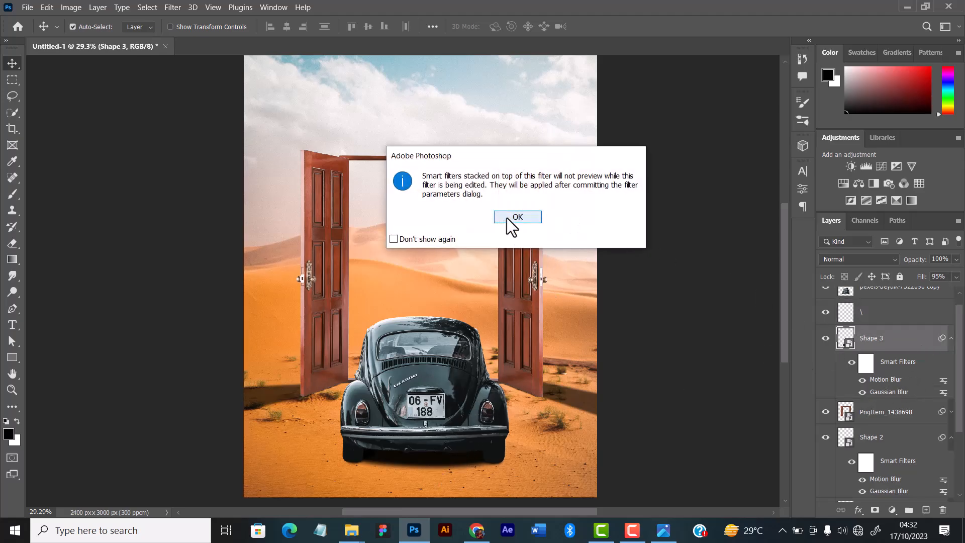
click(508, 218)
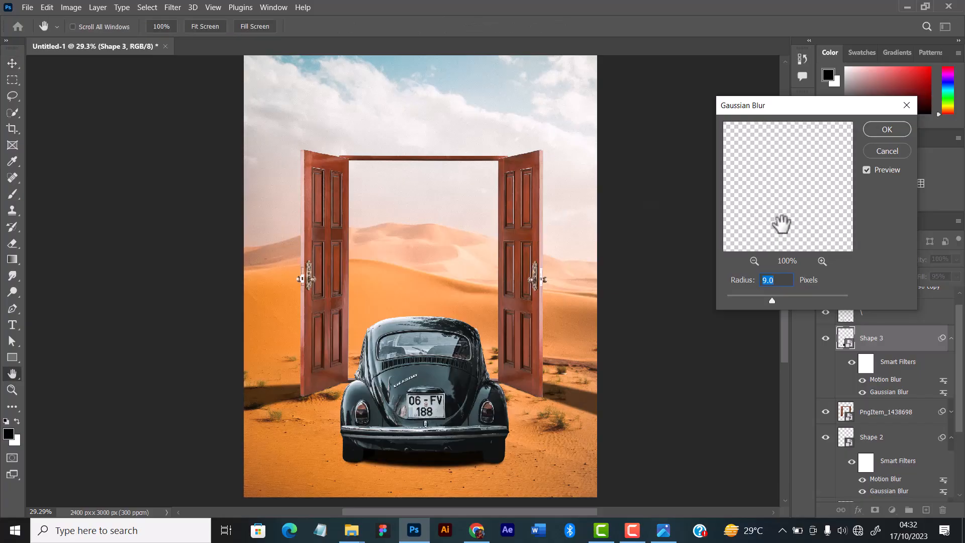
drag(776, 306, 775, 302)
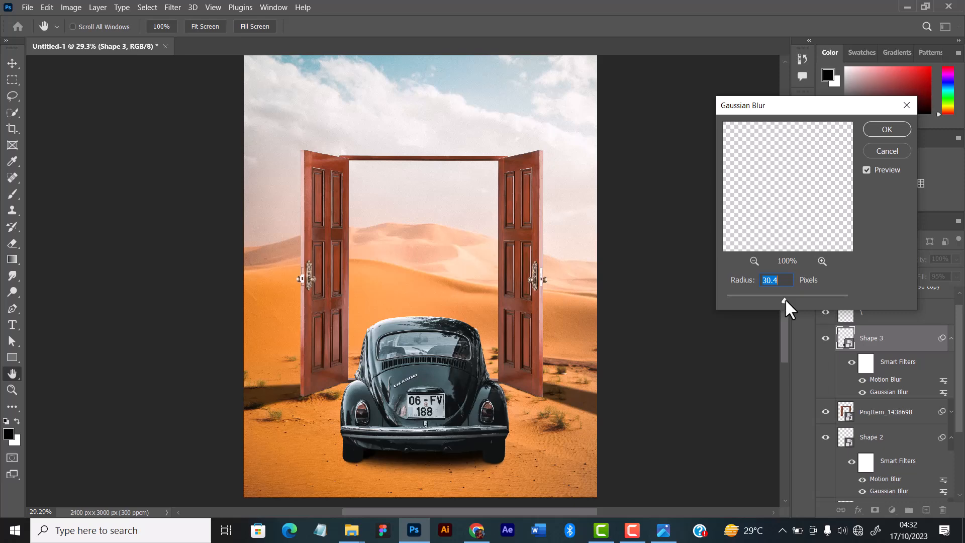
drag(785, 300, 785, 298)
drag(785, 298, 783, 297)
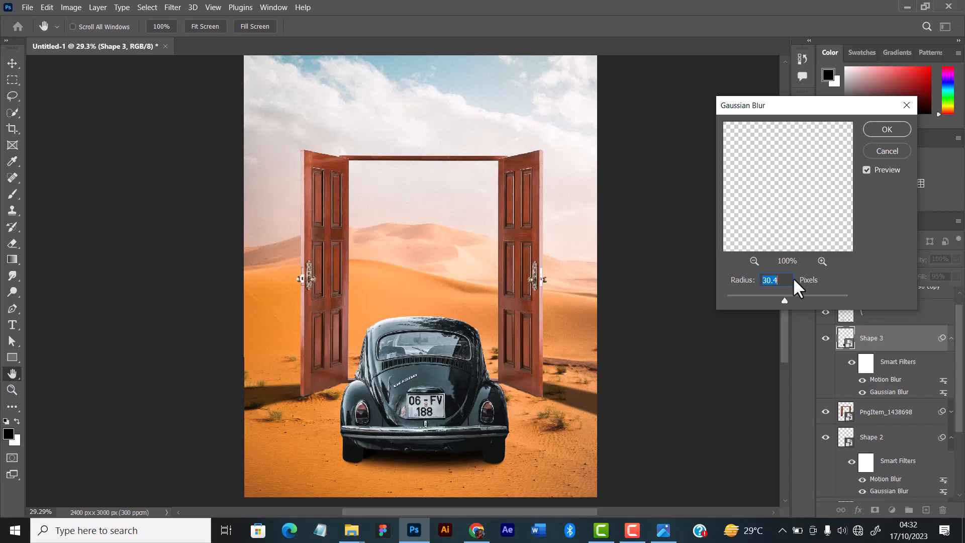
click(887, 129)
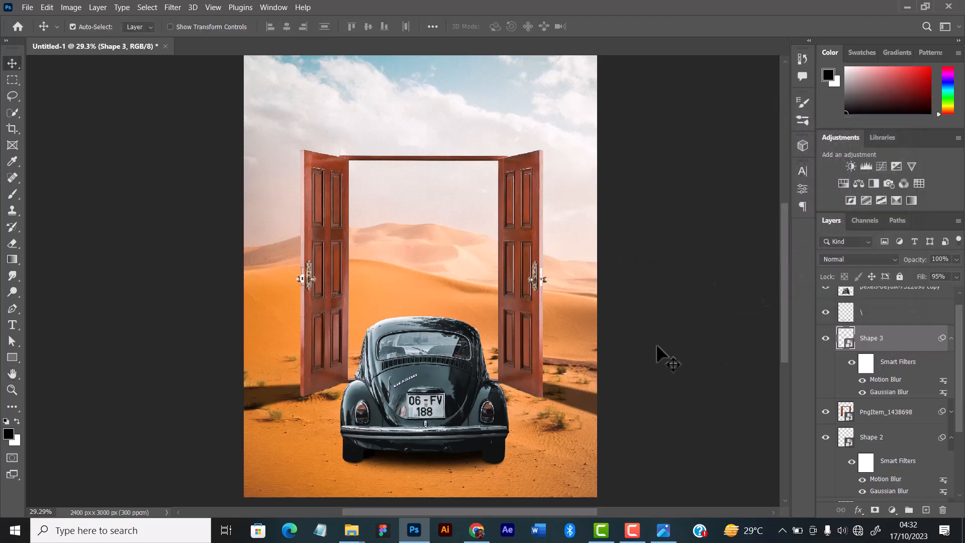
click(173, 7)
mouse_move(218, 157)
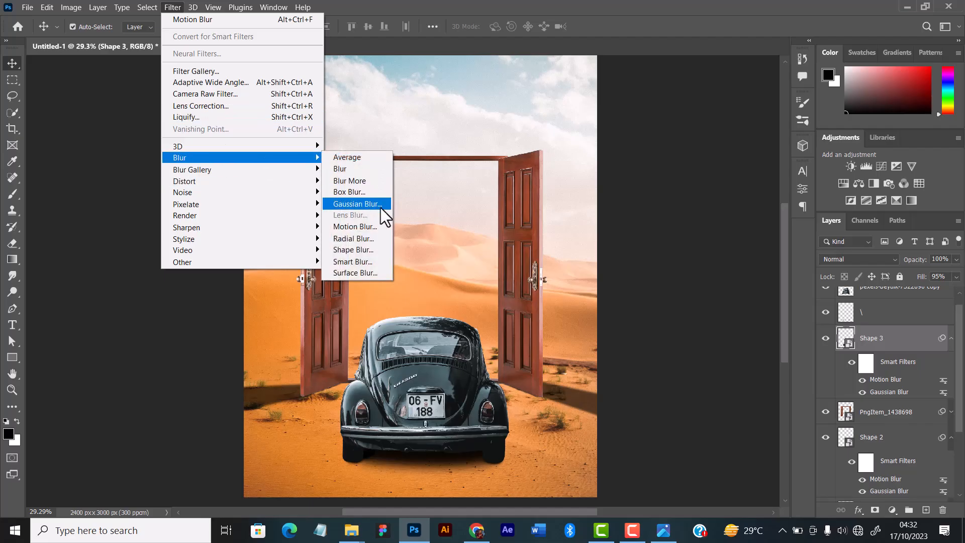
key(Escape)
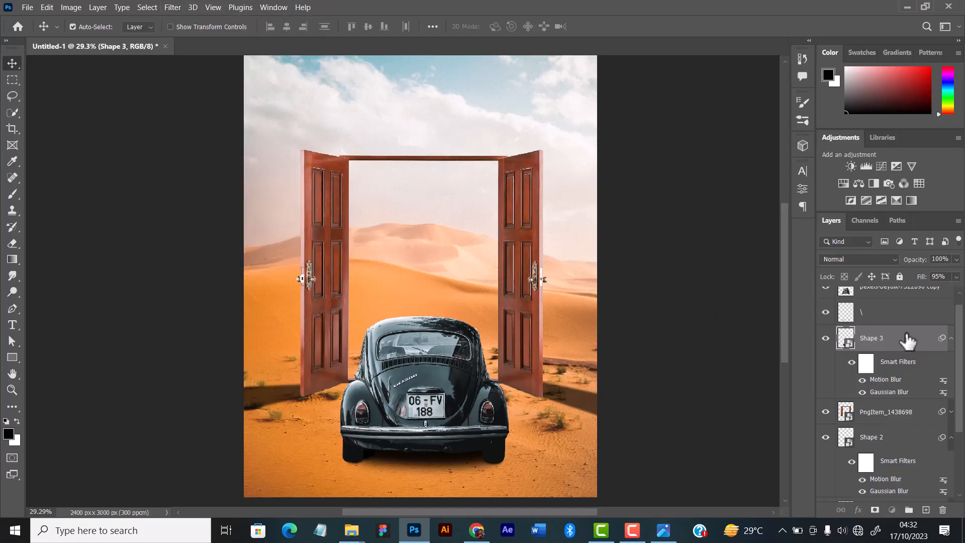
Set the Motion Blur on Shape 3 to an angle of -83° and a distance of 44 pixels.
double_click(884, 381)
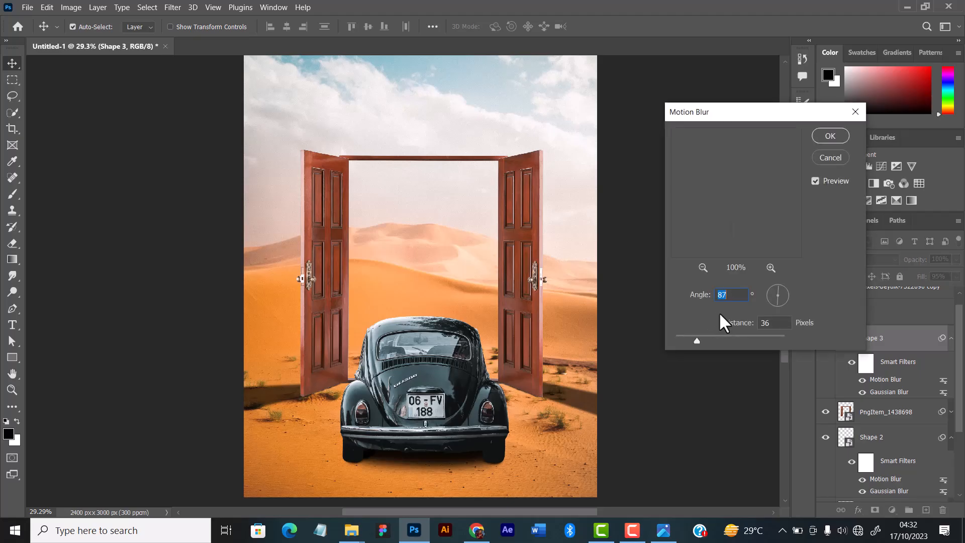
click(778, 303)
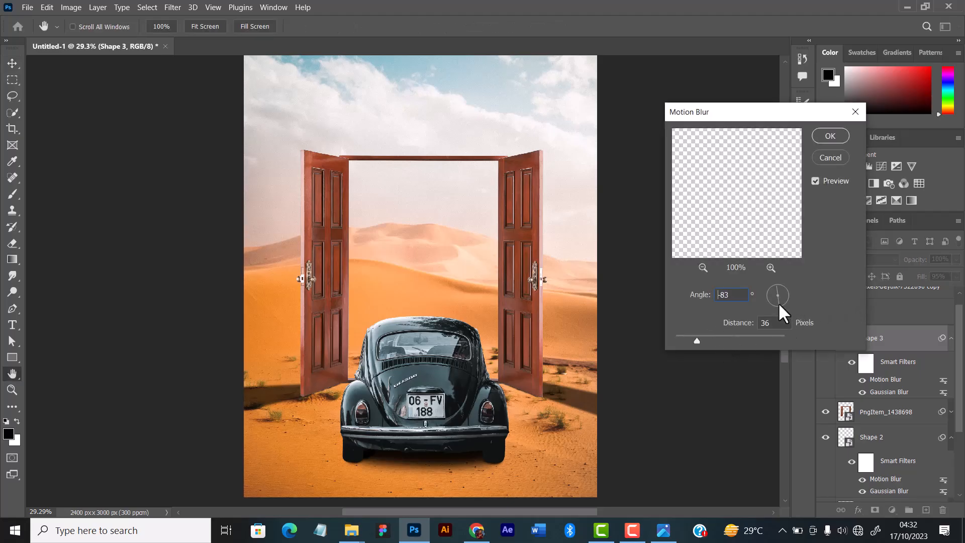
drag(697, 340, 701, 338)
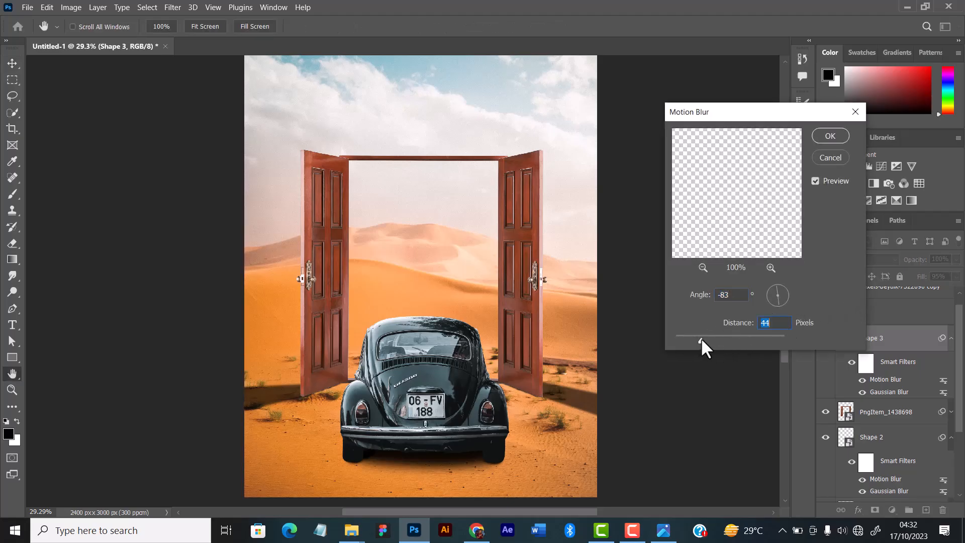
click(837, 139)
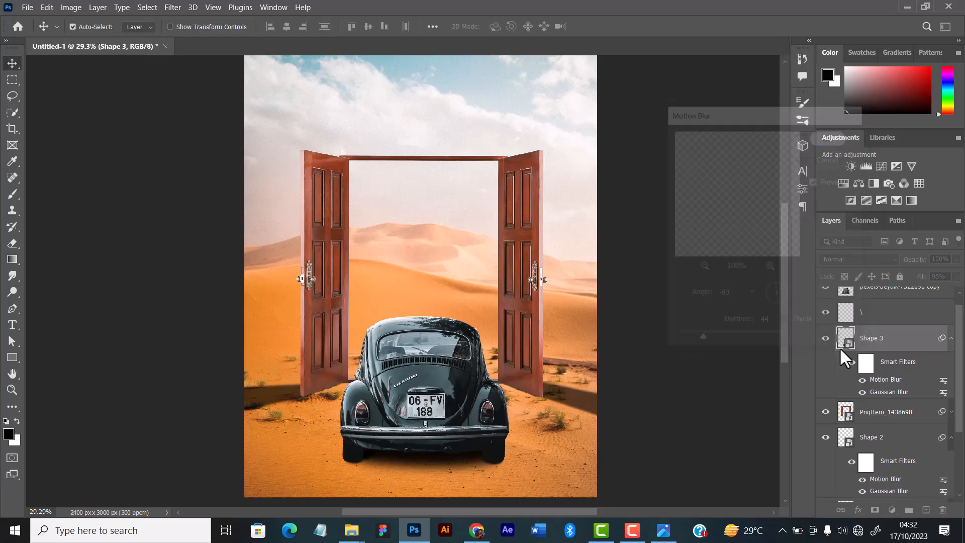
Fine-tune the fill of the Shape 3 shadow layer and deselect it.
click(956, 276)
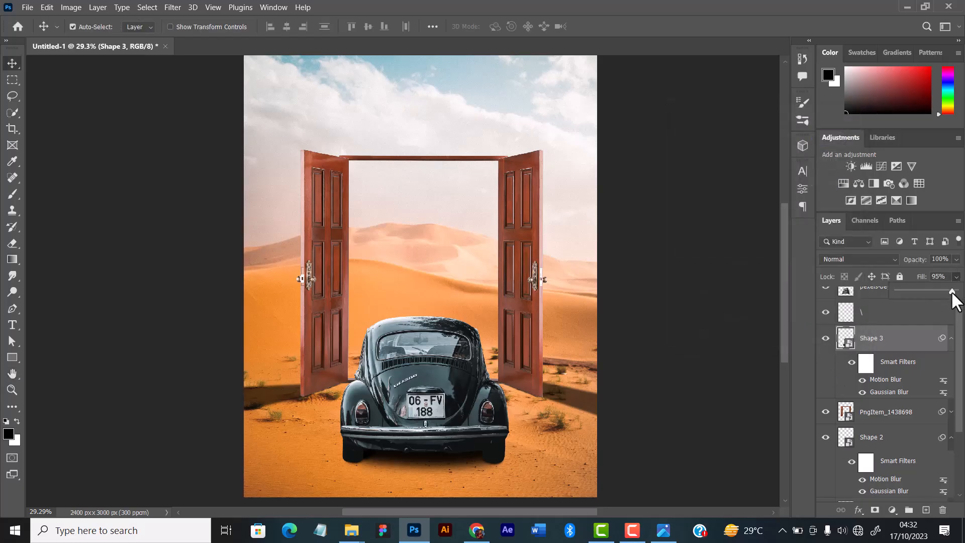
drag(951, 291, 953, 291)
click(651, 293)
Examine the softened shadow beneath the car both close up and within the whole poster.
scroll(467, 370, down, 1)
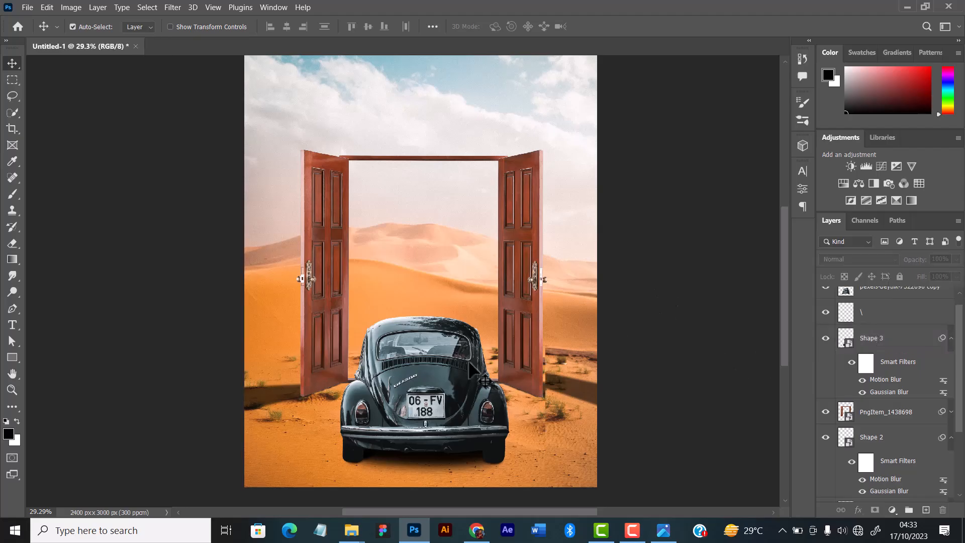
scroll(454, 363, up, 1)
scroll(453, 359, down, 2)
scroll(463, 343, down, 1)
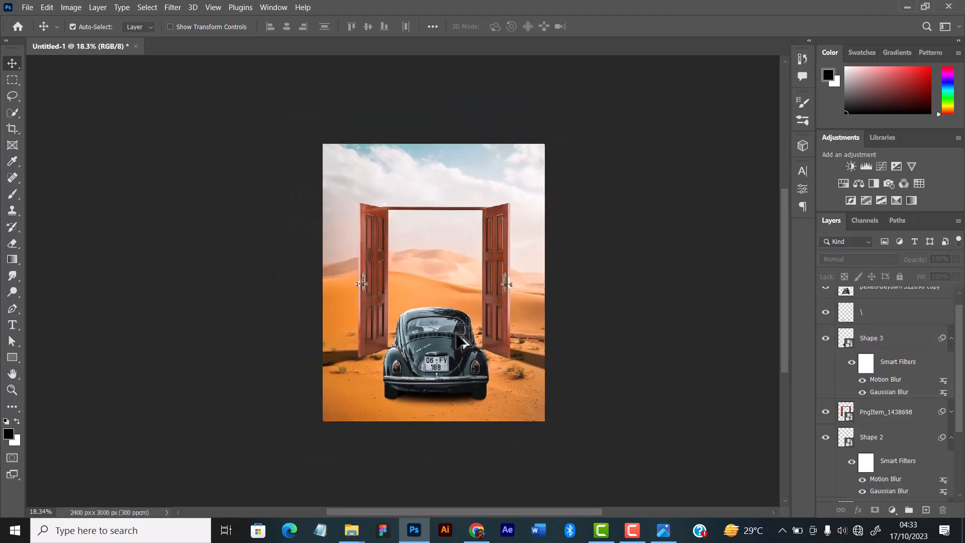
scroll(462, 343, up, 1)
scroll(474, 302, up, 1)
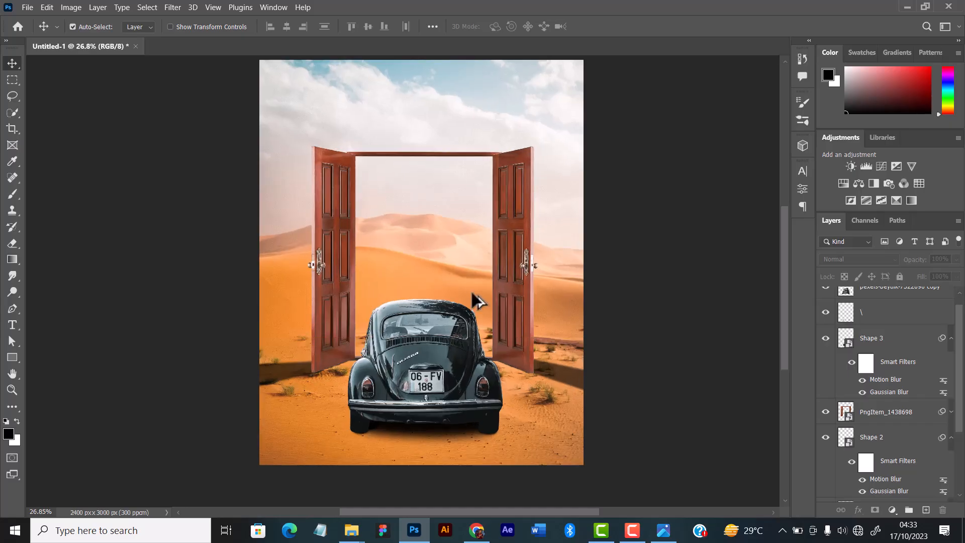
scroll(482, 301, down, 1)
scroll(485, 302, up, 2)
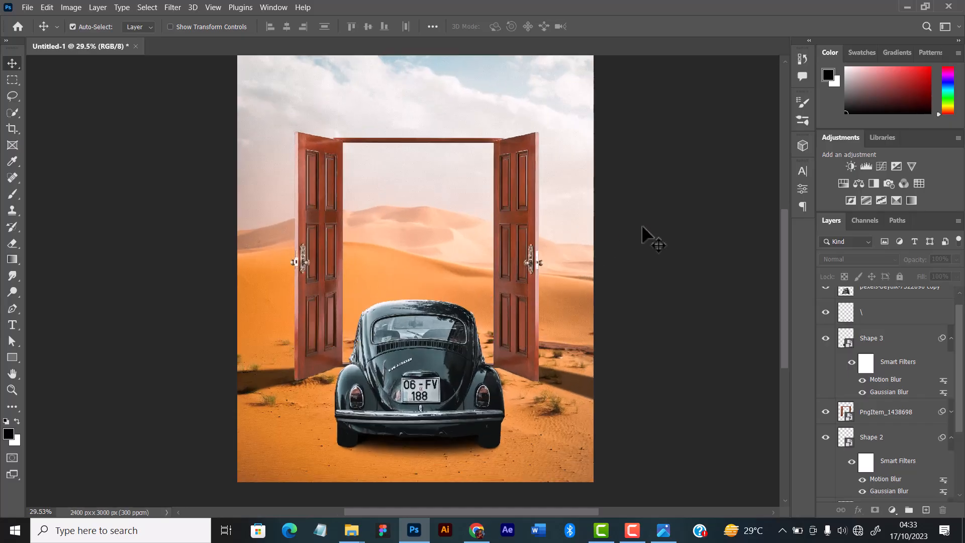
scroll(508, 256, down, 2)
scroll(498, 264, up, 1)
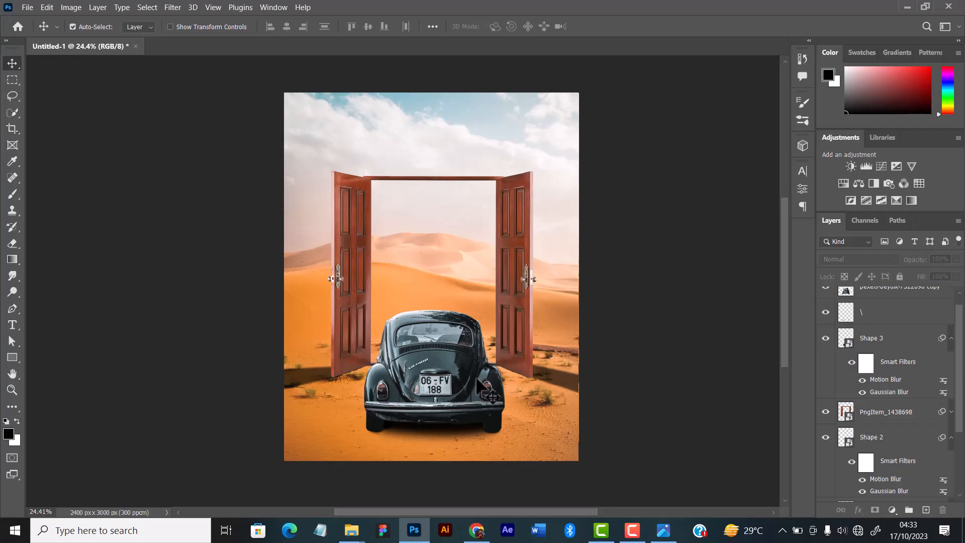
Place the cut-out image of the boy in the red hoodie from the Glory way folder into the poster.
mouse_move(371, 530)
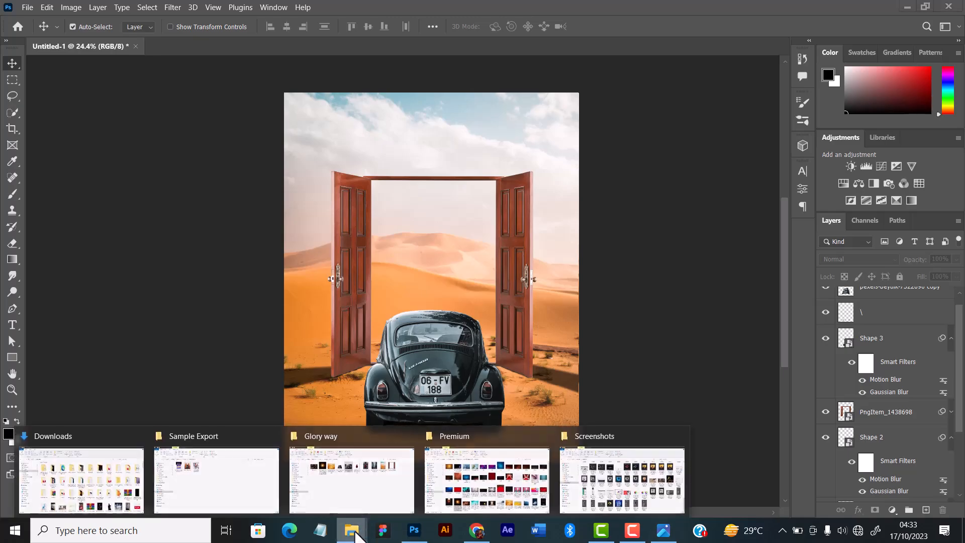
click(356, 492)
click(520, 143)
drag(520, 143, 411, 233)
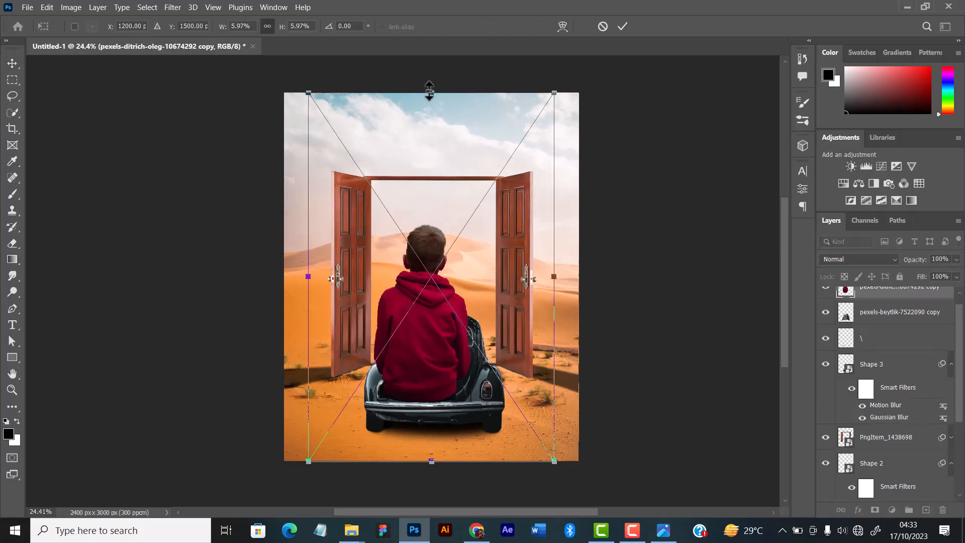
Scale the boy proportionally to about 3.19% and position him sitting on the car's roof, centred in the doorway.
drag(428, 90, 423, 207)
drag(432, 375, 445, 280)
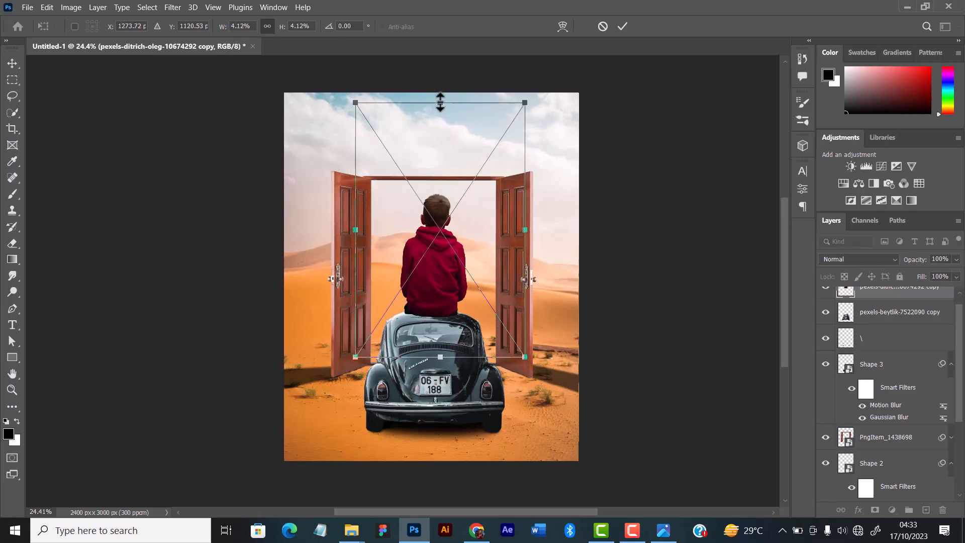
drag(440, 102, 441, 159)
drag(442, 262, 445, 249)
Reduce the boy further to 2.88% while keeping him seated on the car's roof, and apply the placement.
scroll(448, 250, up, 2)
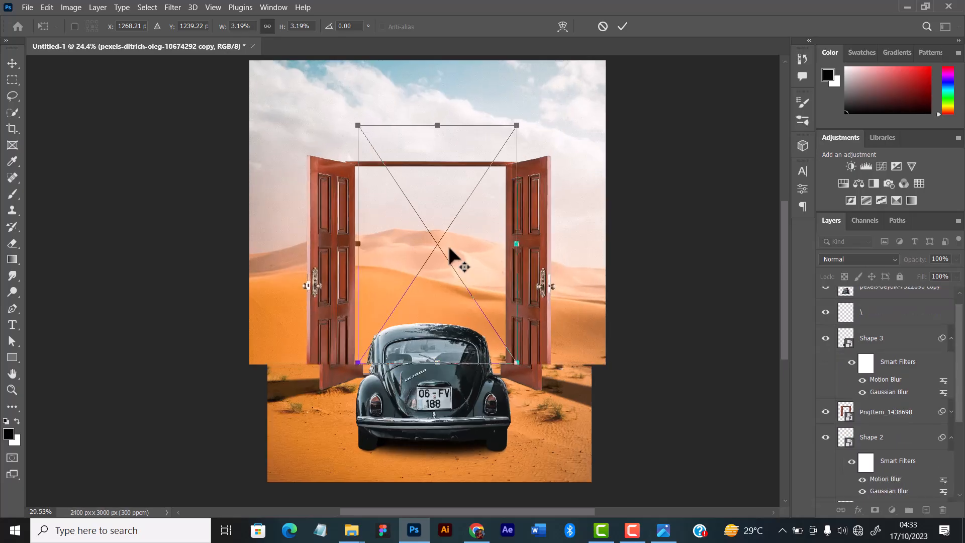
scroll(449, 254, up, 1)
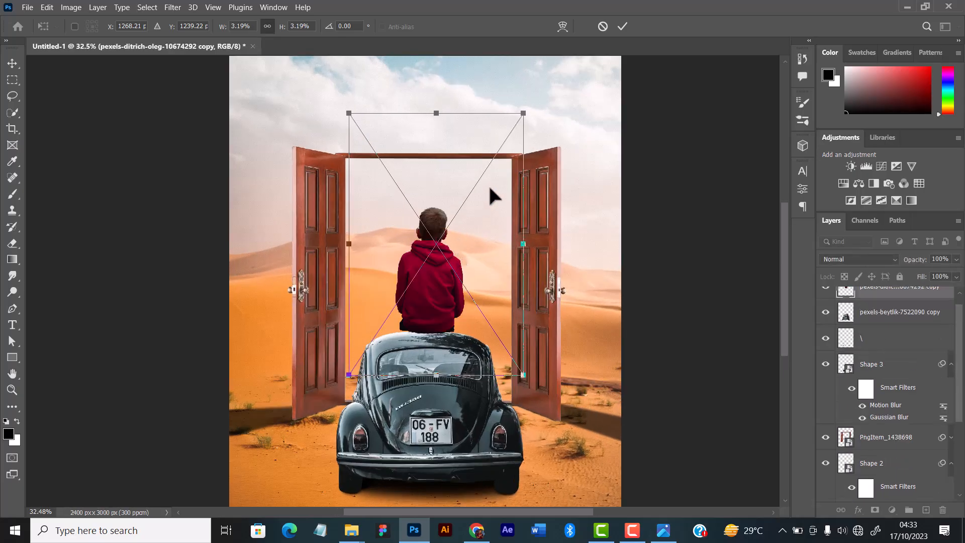
drag(436, 114, 437, 132)
scroll(435, 135, down, 2)
scroll(435, 136, down, 1)
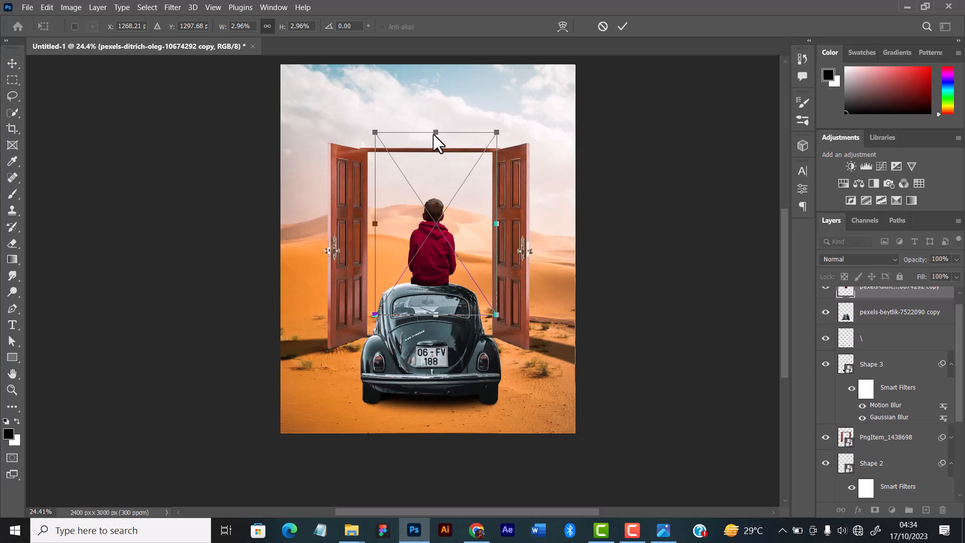
drag(436, 134, 434, 137)
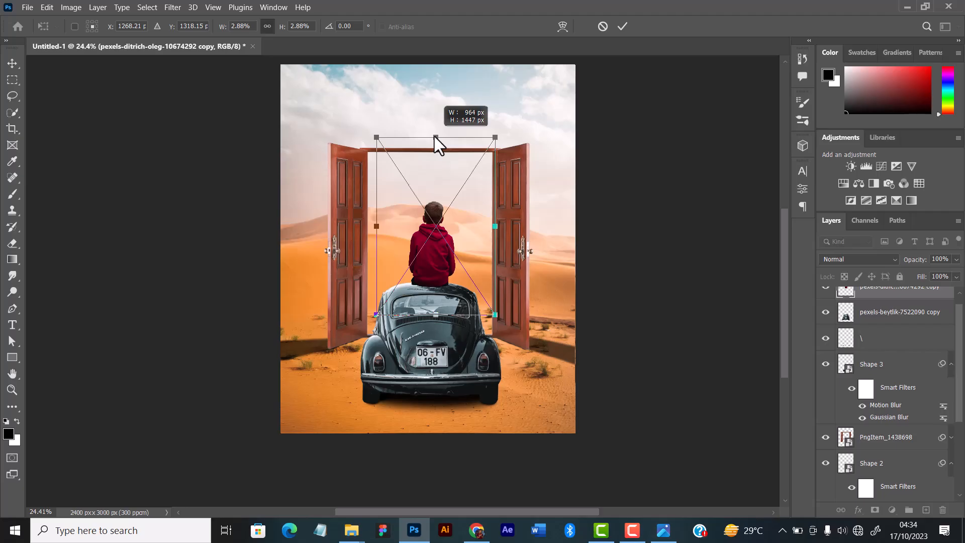
drag(434, 137, 434, 136)
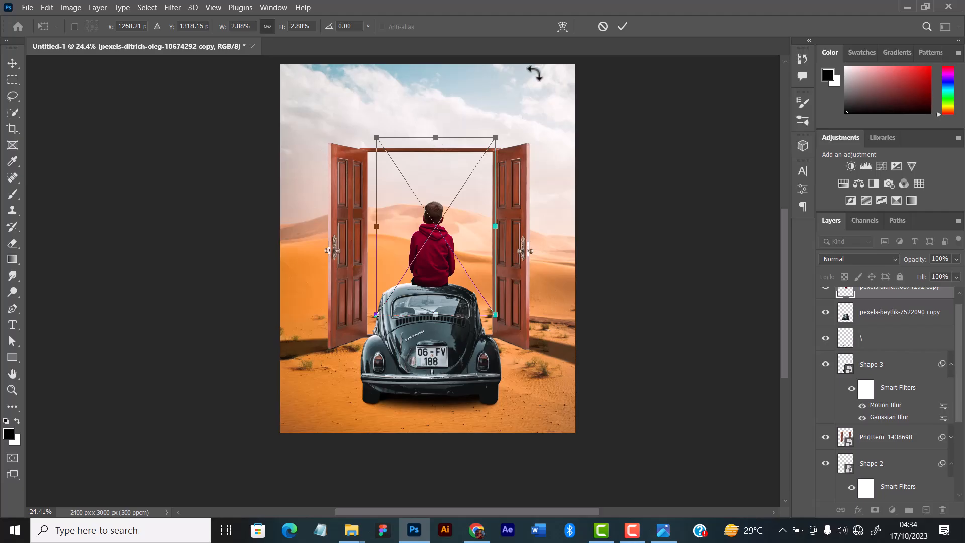
click(622, 26)
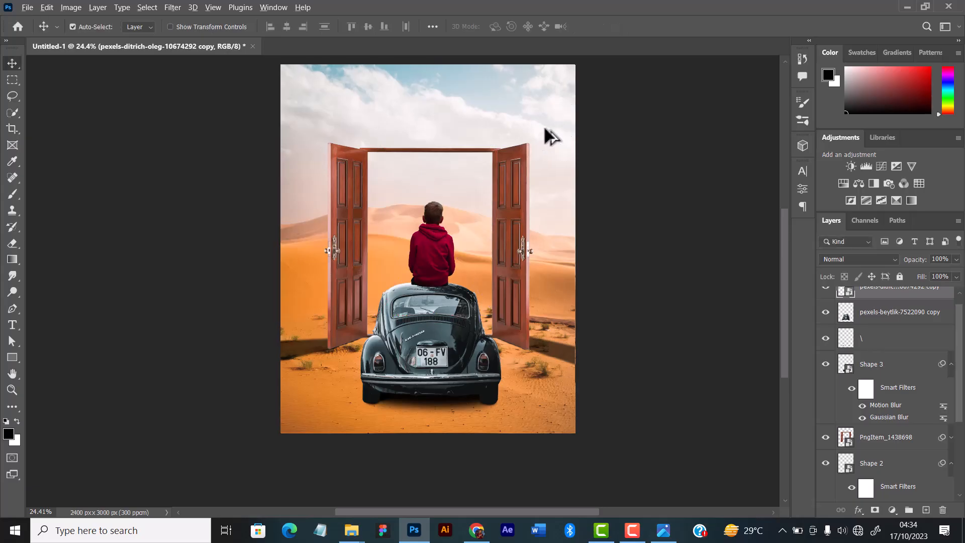
Transform the boy again, scaling him to 2.79% and shifting him slightly on the car's roof.
scroll(547, 131, up, 3)
scroll(429, 278, down, 1)
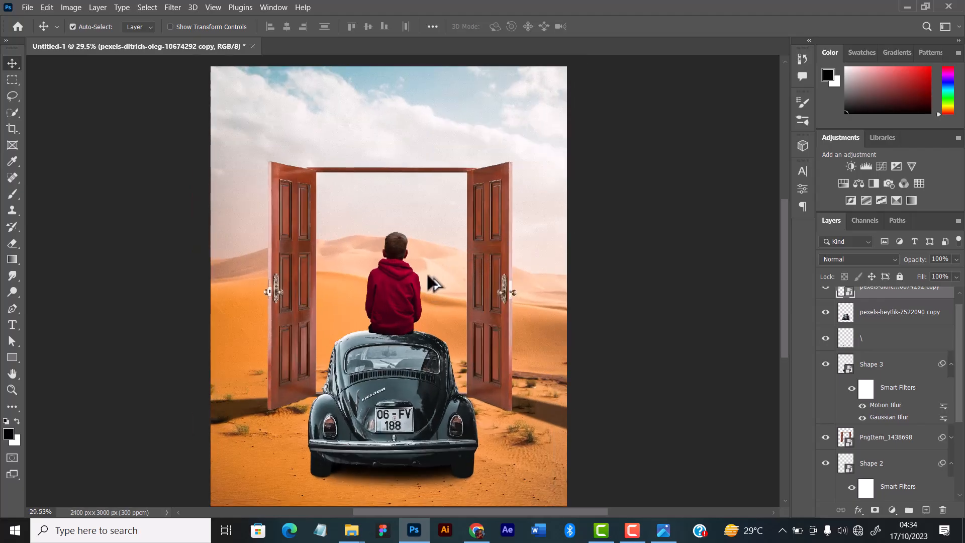
scroll(431, 280, down, 1)
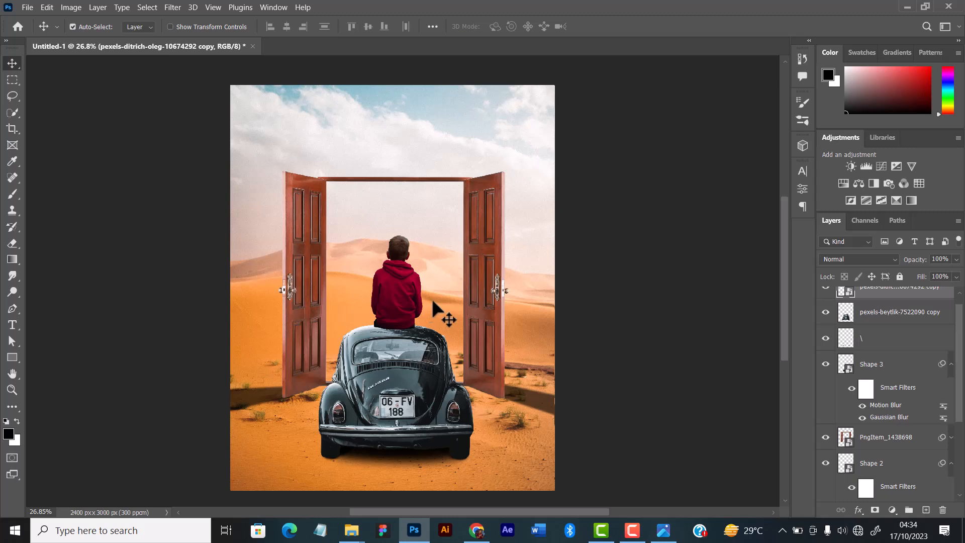
scroll(433, 301, up, 1)
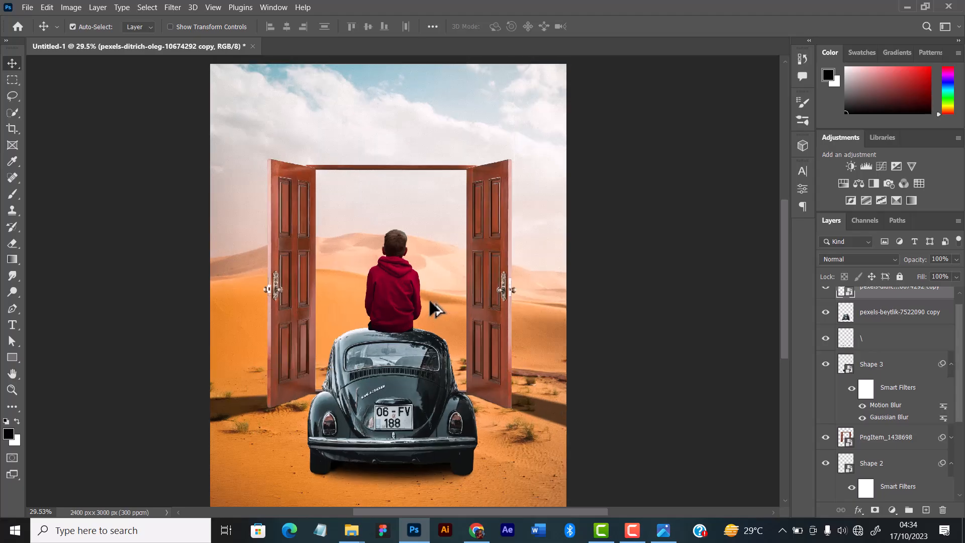
scroll(430, 301, up, 1)
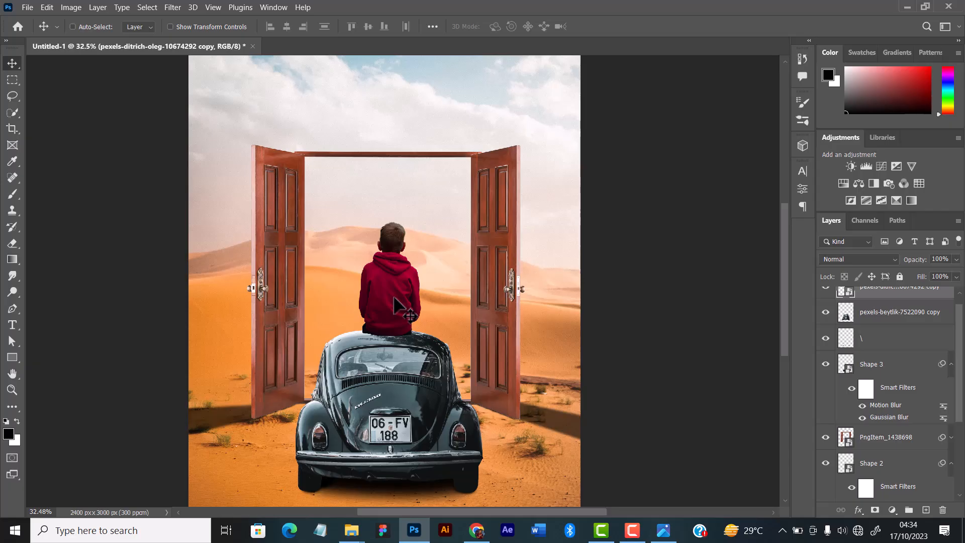
key(ctrl+t)
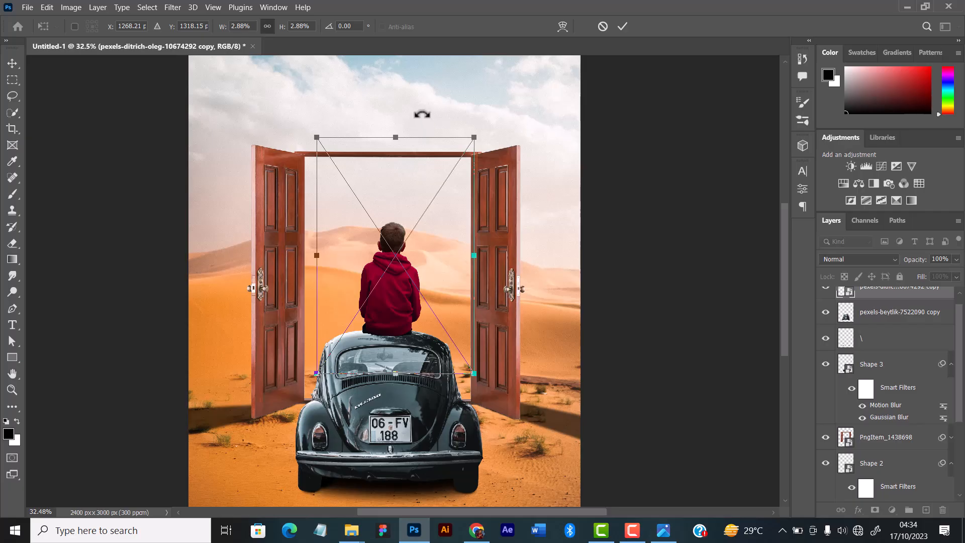
drag(396, 138, 396, 145)
drag(401, 294, 400, 294)
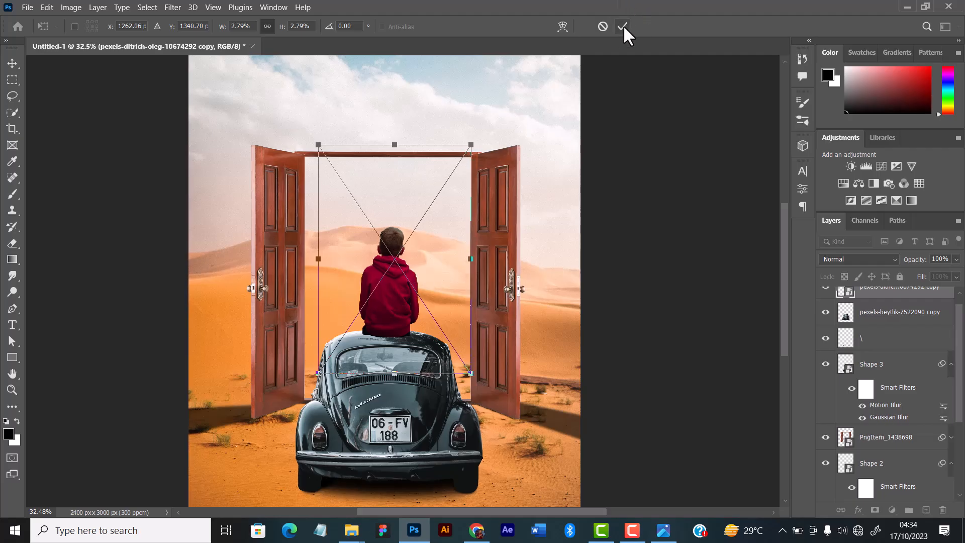
click(623, 27)
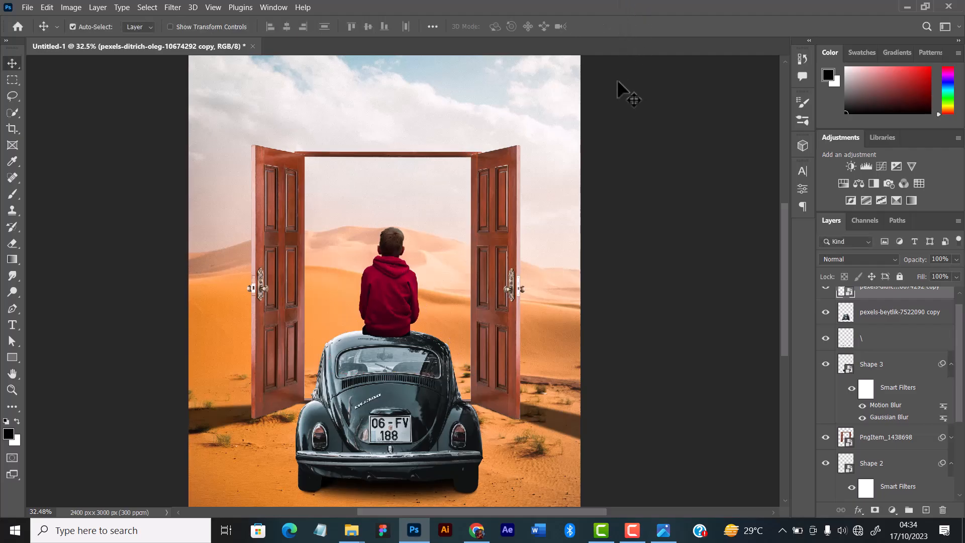
Nudge the boy slightly upward so that he sits at the top edge of the car's roof.
key(Up)
key(Up)
key(Up)
key(Up)
key(Up)
key(Up)
key(Up)
key(Up)
key(Up)
key(Up)
key(Up)
key(Up)
key(Up)
key(Up)
key(Up)
key(Up)
key(Up)
key(Up)
key(Up)
key(Up)
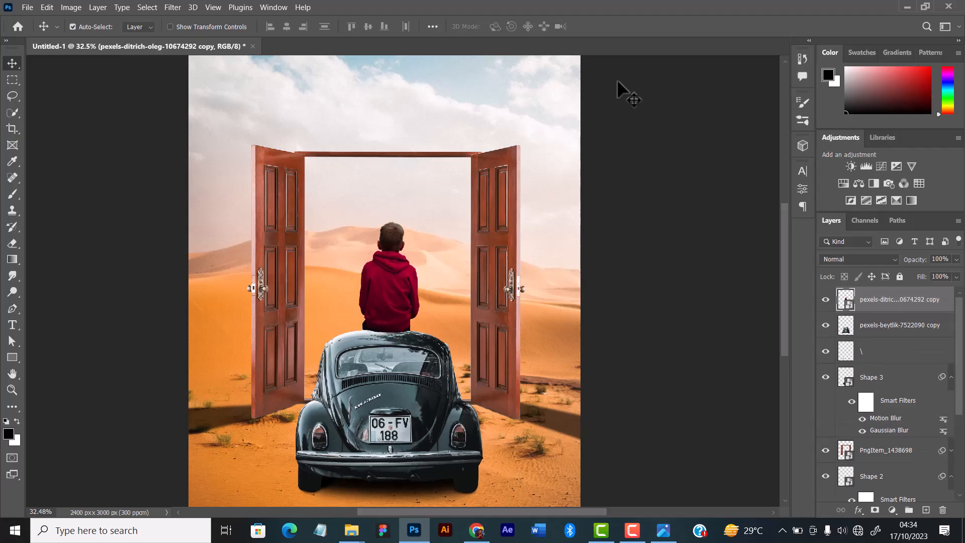
Nudge the boy slightly downward so that he rests on the car's roof.
key(Down)
key(Down)
key(Down)
key(Down)
key(Down)
key(Down)
key(Down)
key(Down)
key(Down)
key(Down)
key(Down)
key(Down)
key(Down)
key(Down)
key(Down)
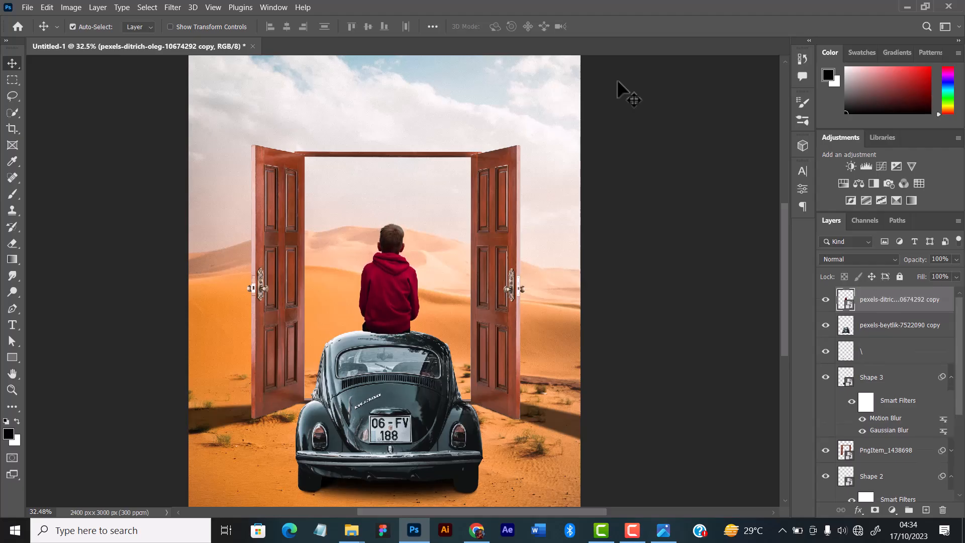
scroll(387, 221, up, 3)
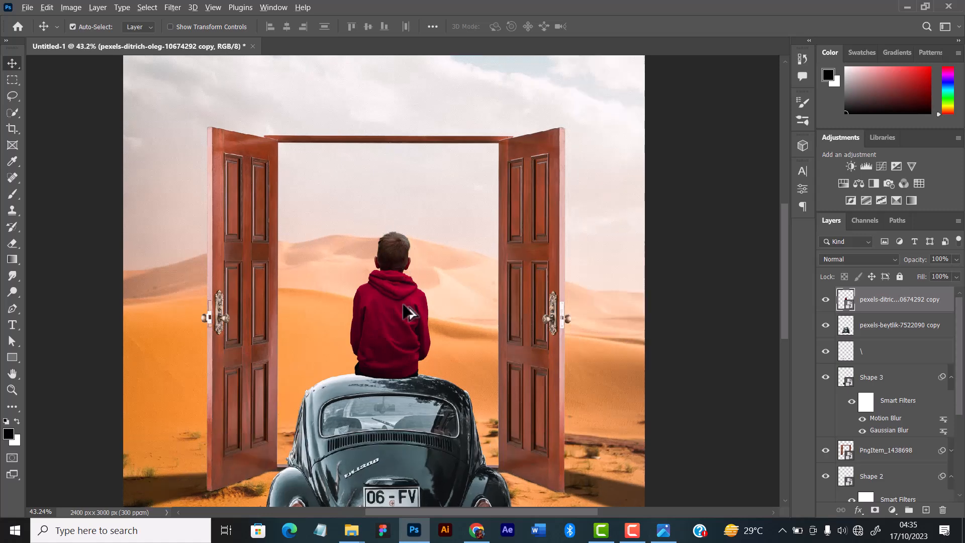
scroll(407, 313, up, 1)
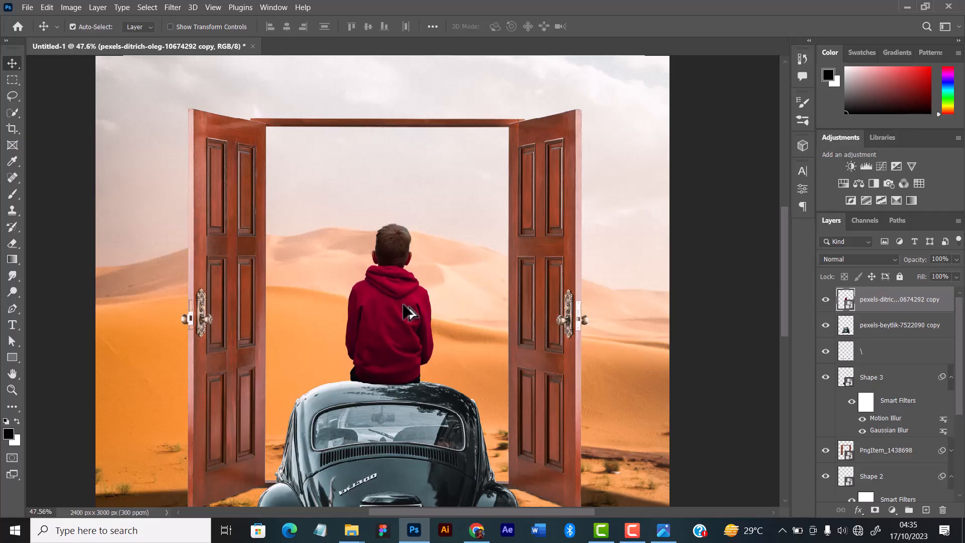
scroll(408, 316, up, 1)
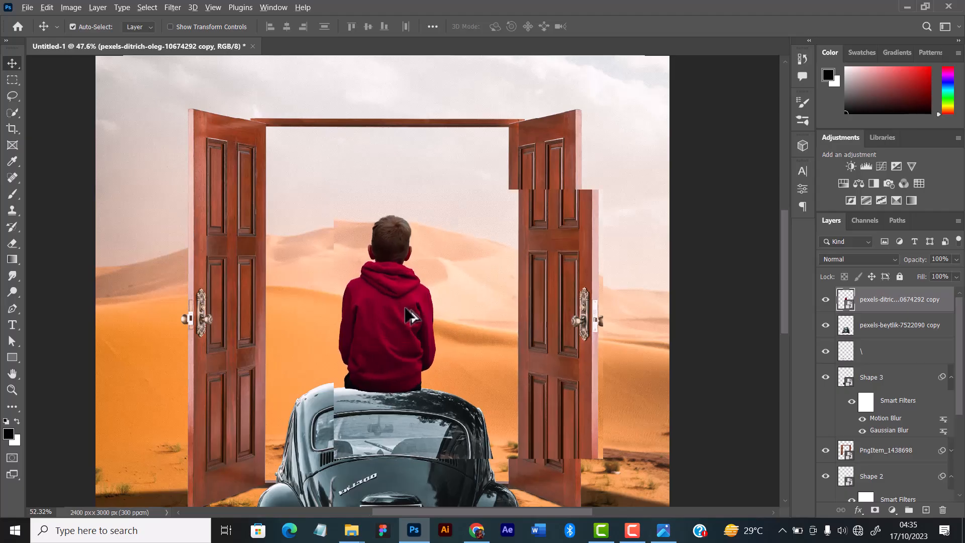
click(632, 530)
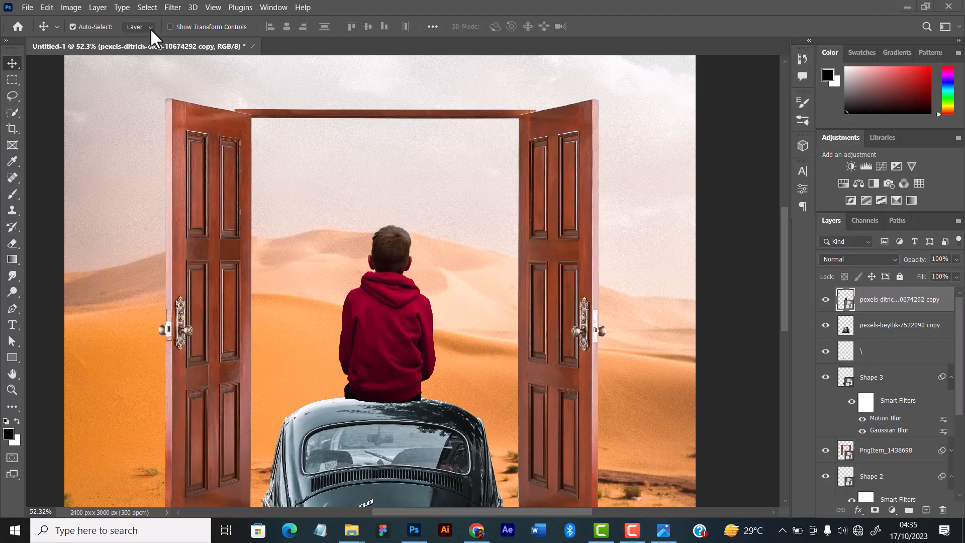
Start a Camera Raw Filter on the boy's layer and set temperature to -7 and tint to +4.
click(173, 7)
click(197, 96)
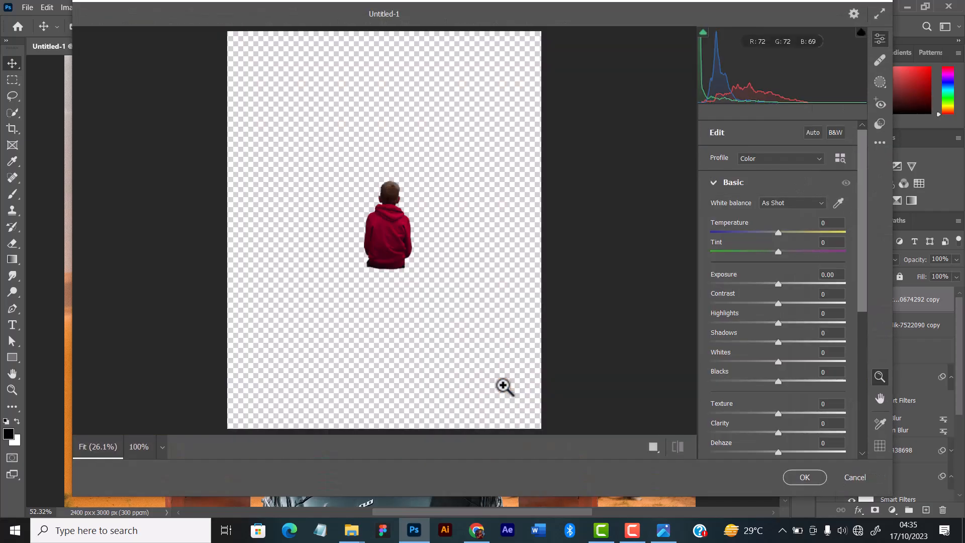
drag(778, 252, 780, 251)
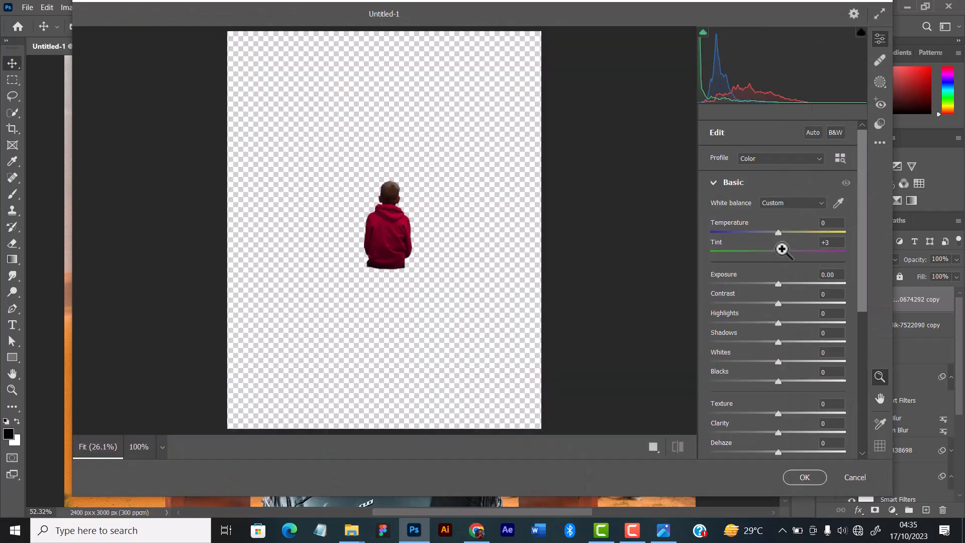
click(779, 231)
drag(775, 232, 773, 232)
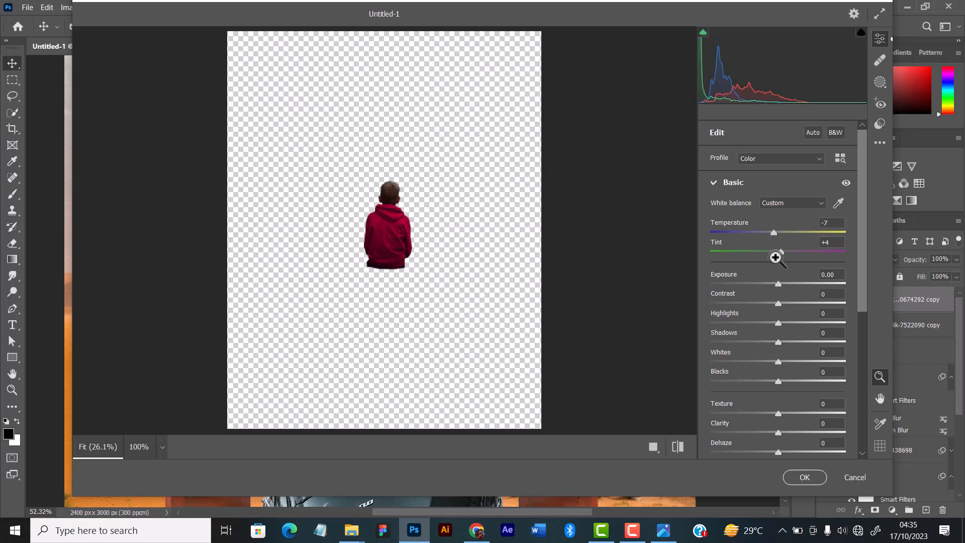
Set exposure to +0.75, contrast to +31, highlights to -38, shadows to -7, whites to +24 and clarity to +18 for the boy.
drag(782, 286, 793, 359)
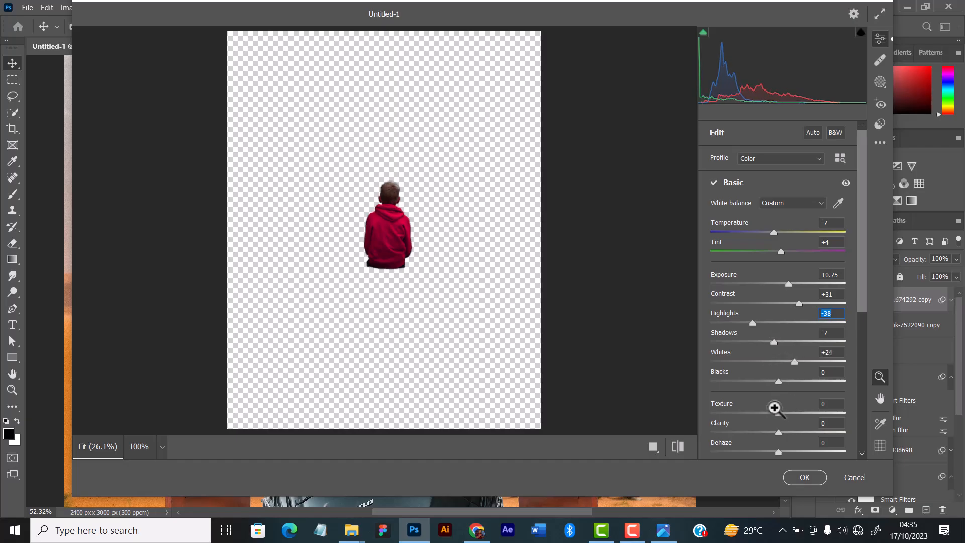
drag(778, 431, 789, 430)
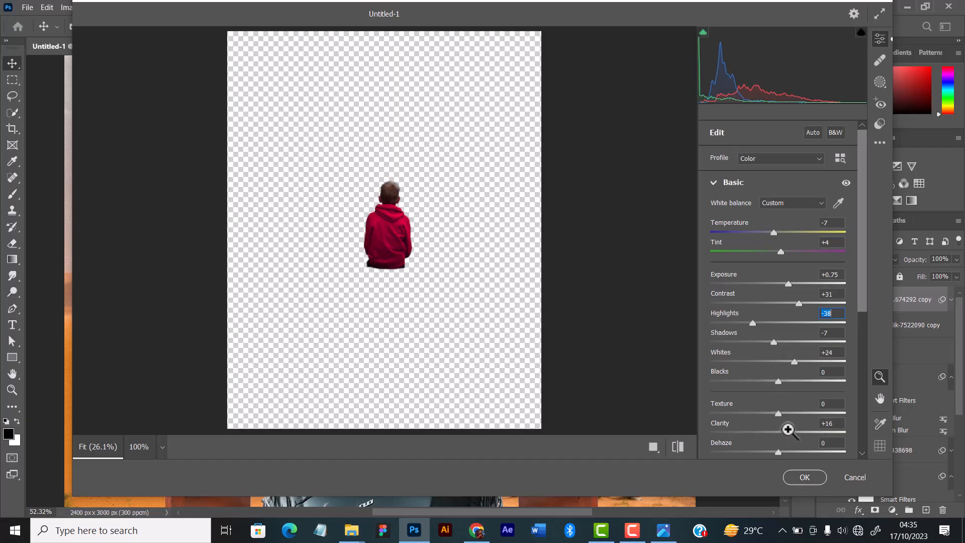
Set saturation to -3, vibrance to +3 and exposure to +0.95, and apply the Camera Raw Filter to the boy.
scroll(789, 390, down, 3)
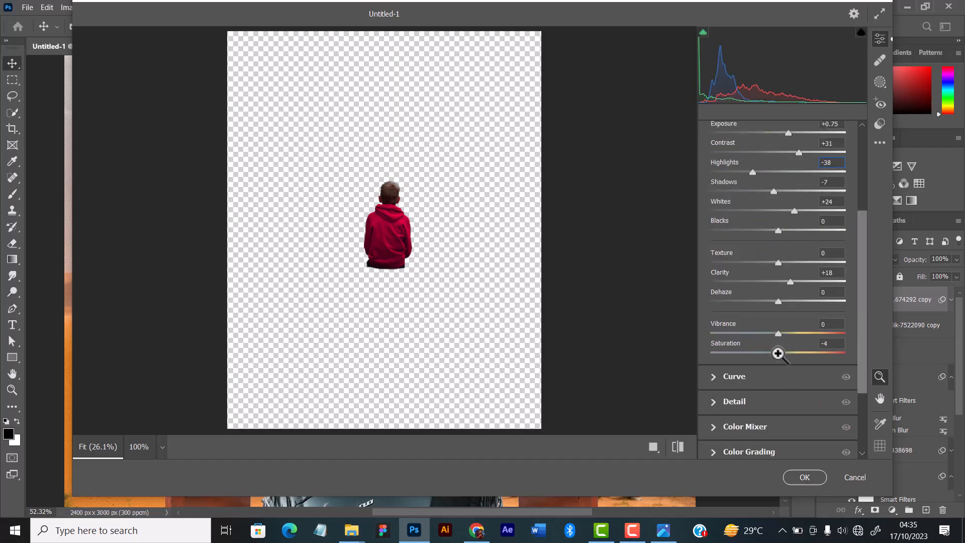
drag(778, 353, 776, 353)
click(782, 335)
scroll(784, 191, up, 3)
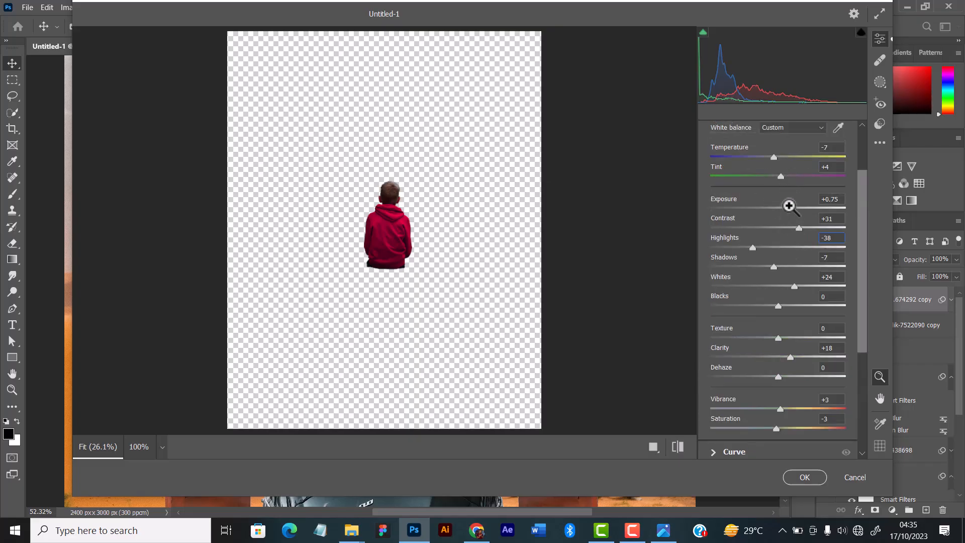
drag(788, 206, 792, 205)
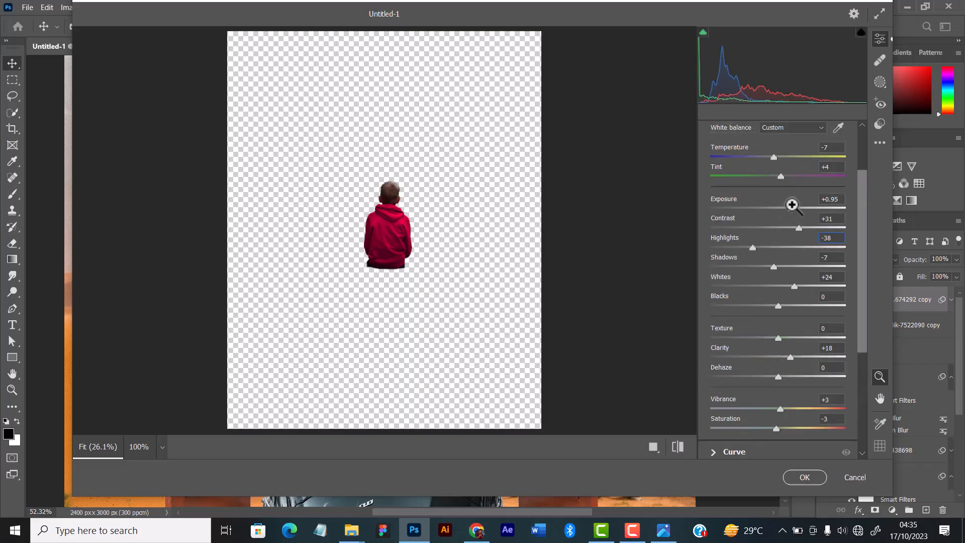
click(803, 475)
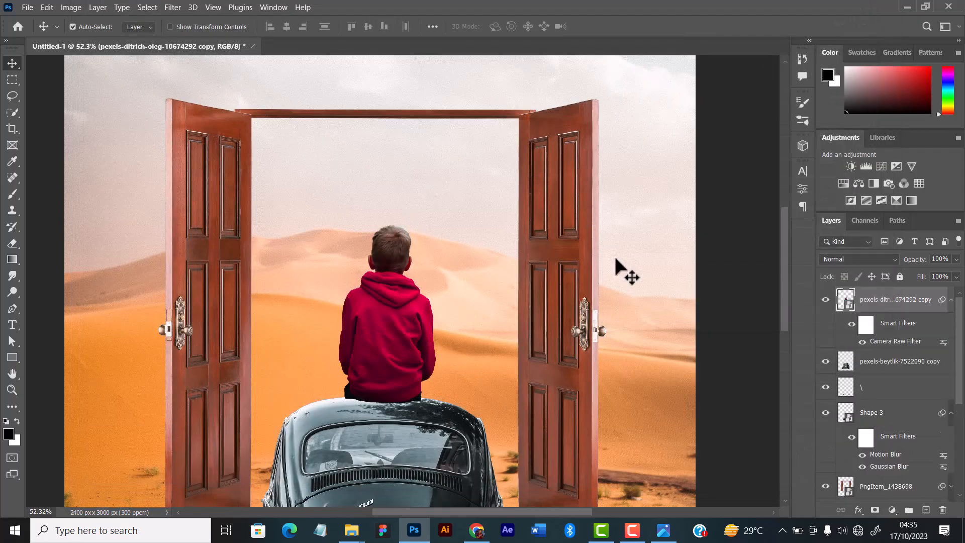
Nudge the boy up a few pixels so that his seat meets the upper edge of the car's roof.
scroll(431, 285, down, 3)
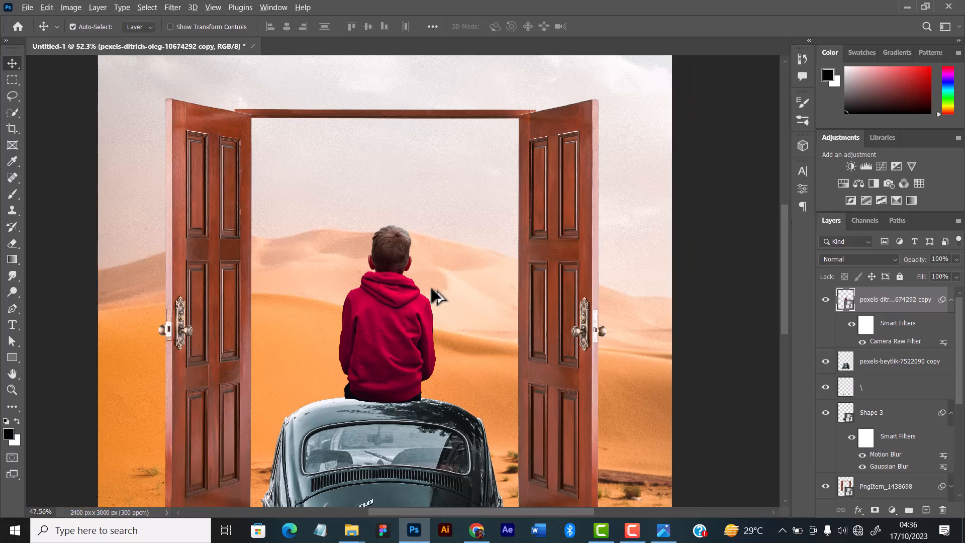
scroll(433, 289, up, 3)
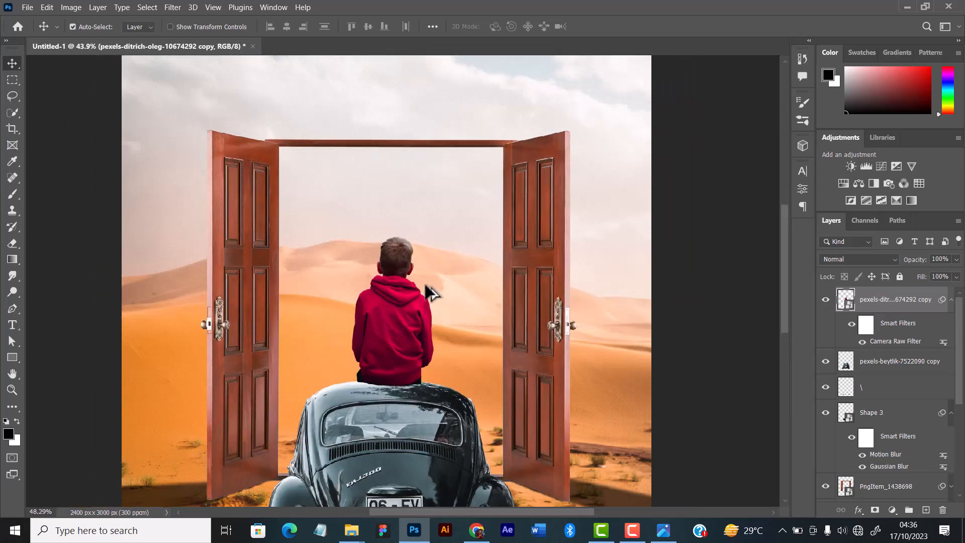
scroll(426, 288, up, 3)
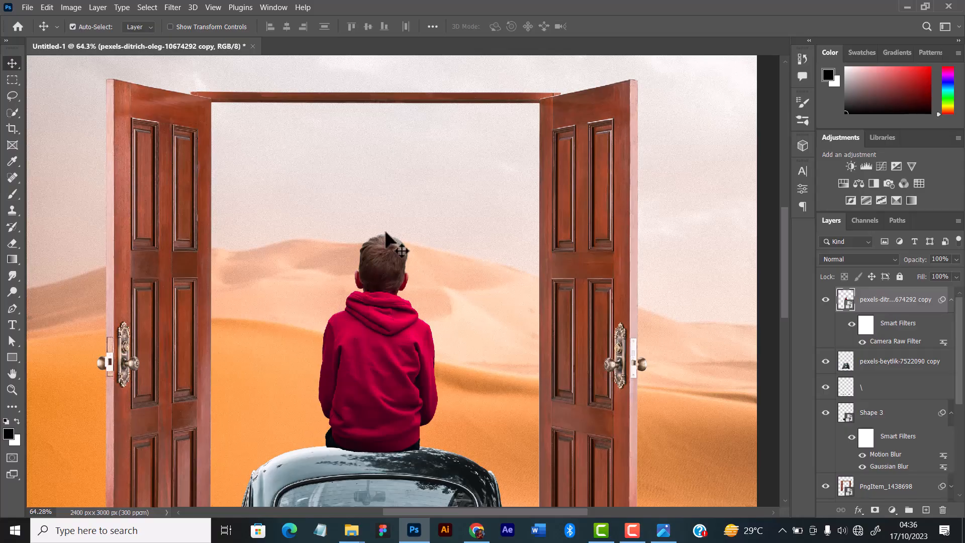
scroll(409, 351, down, 5)
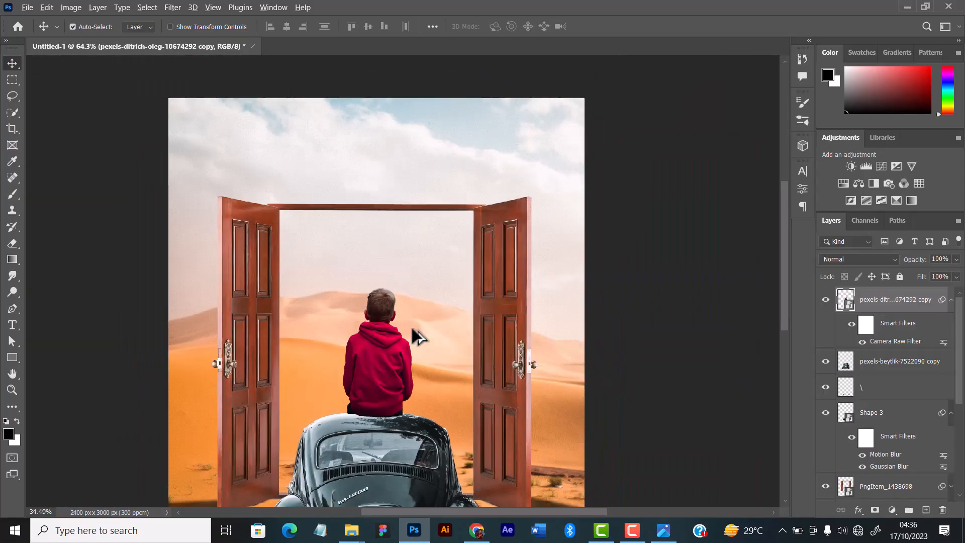
scroll(412, 331, down, 3)
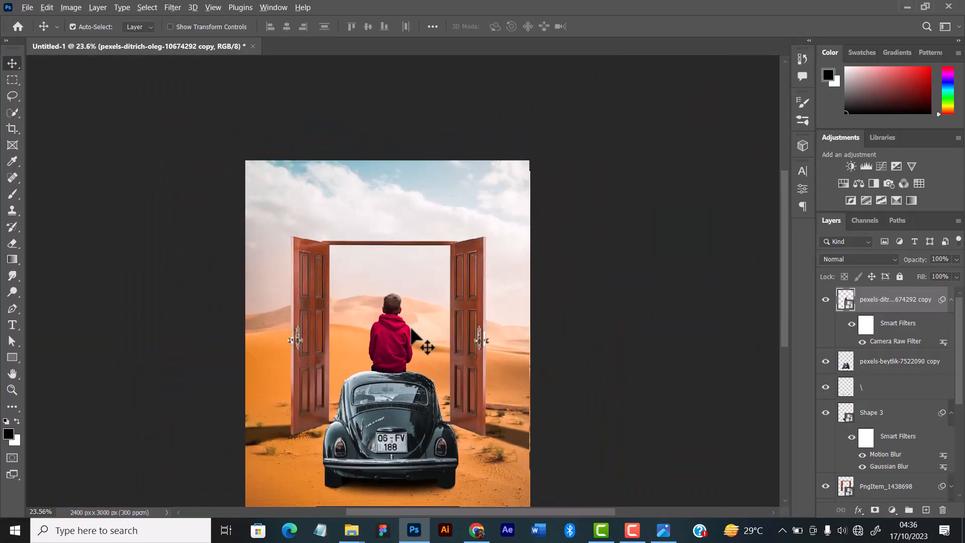
scroll(411, 329, up, 8)
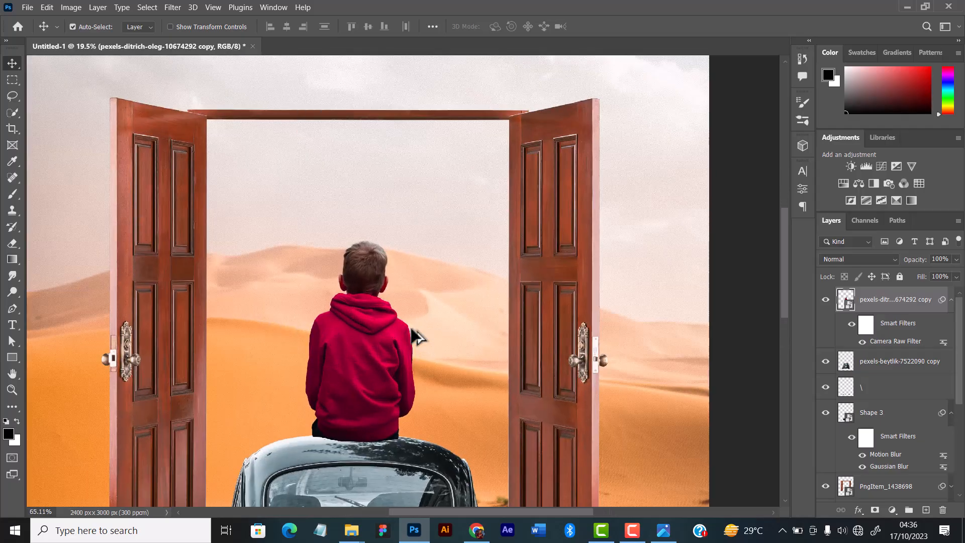
scroll(411, 331, up, 4)
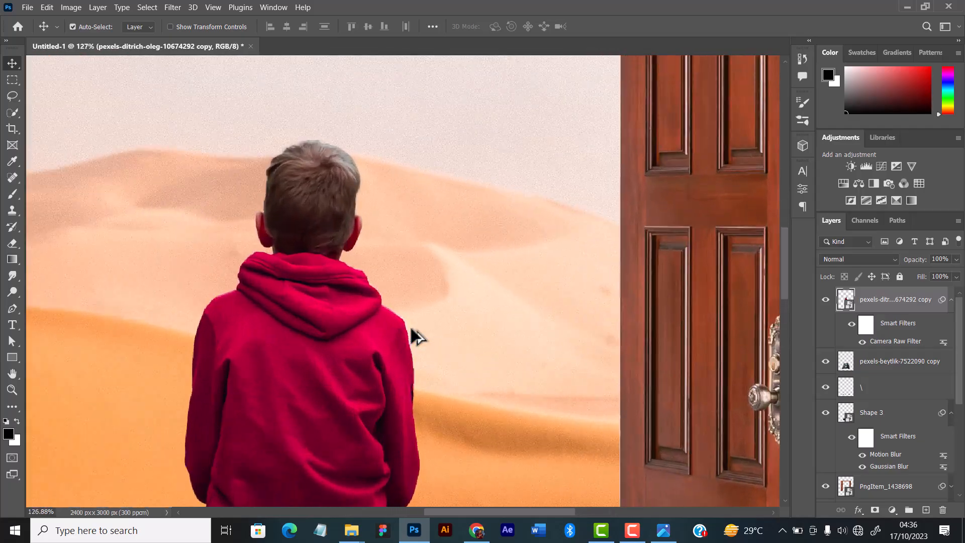
scroll(411, 330, down, 5)
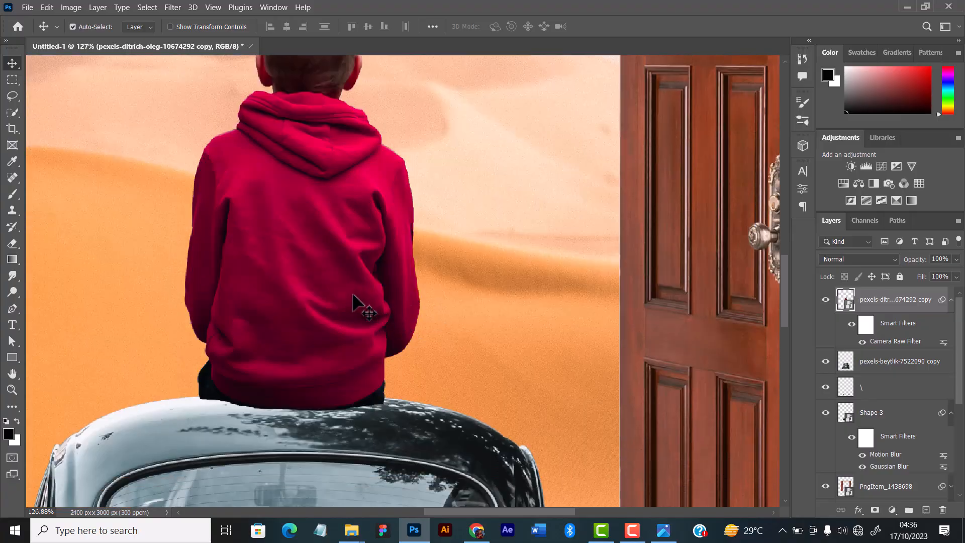
key(Up)
key(Up)
key(Up)
key(Up)
key(Up)
key(Up)
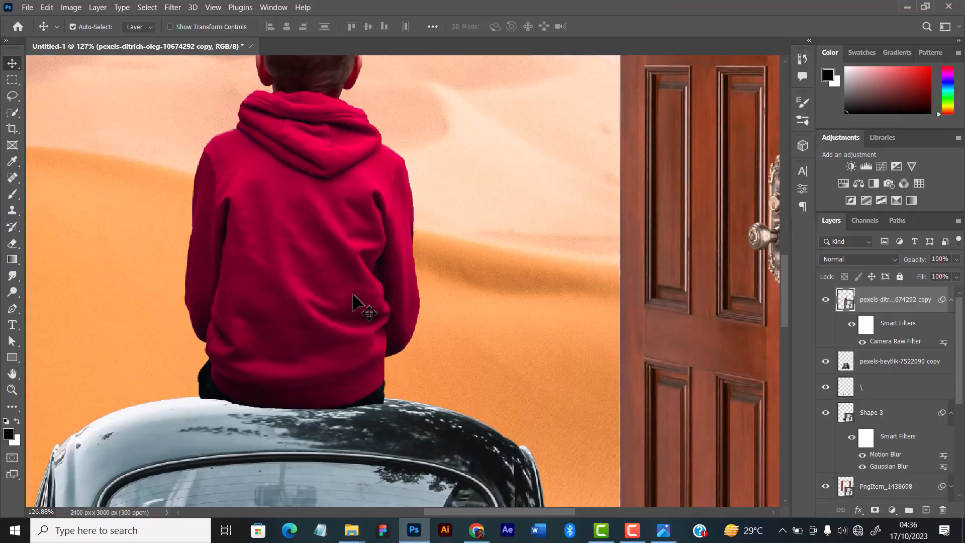
key(Up)
key(Up)
key(Up)
key(Up)
key(Up)
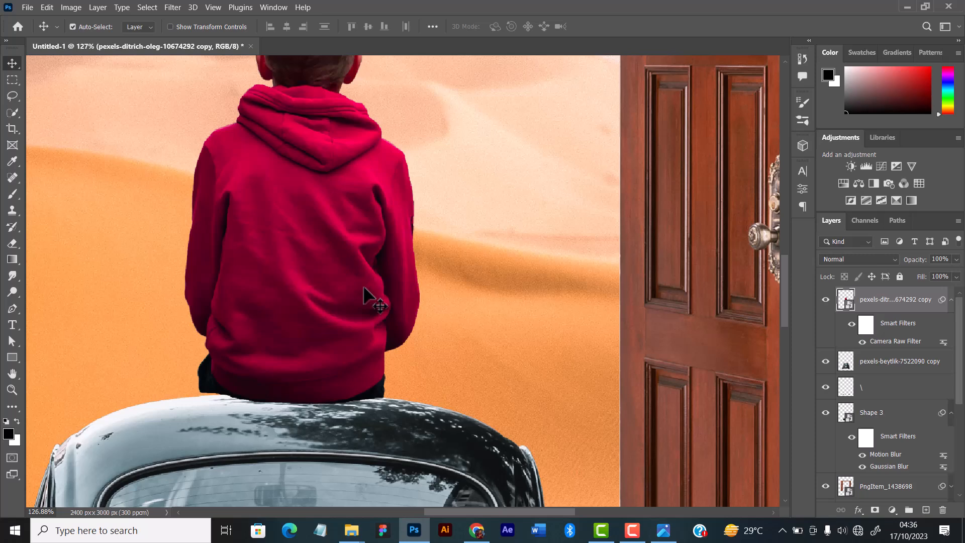
Rotate the boy by -0.31° with Free Transform and apply the transformation.
scroll(363, 285, up, 3)
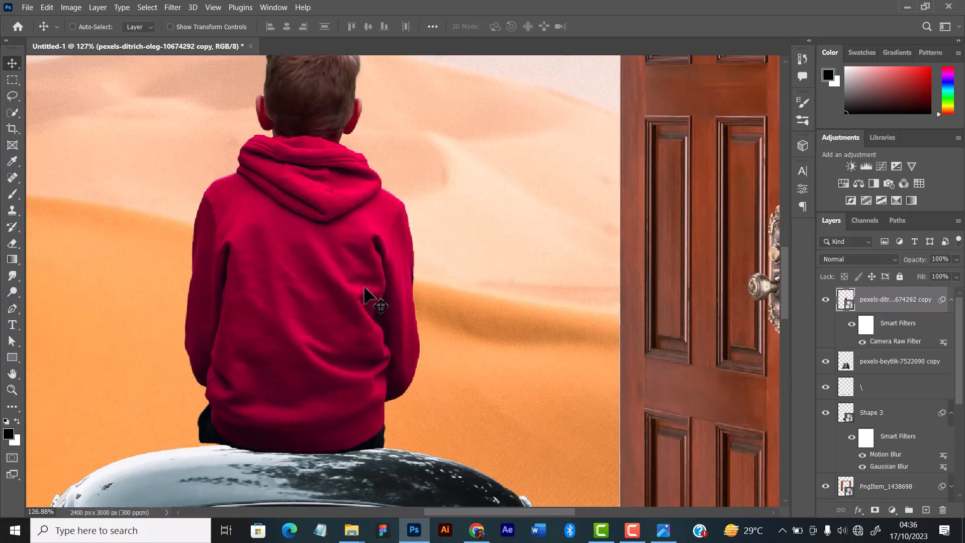
key(ctrl+t)
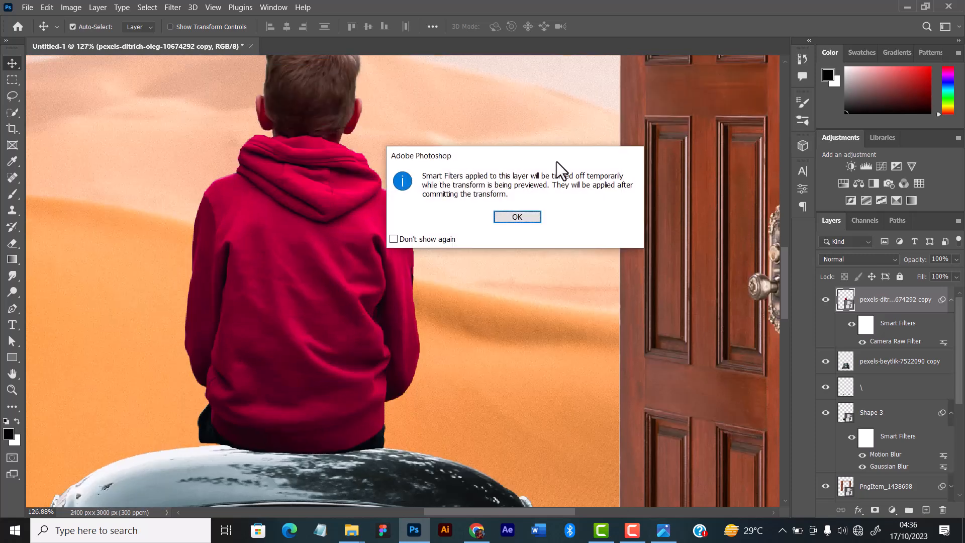
click(518, 217)
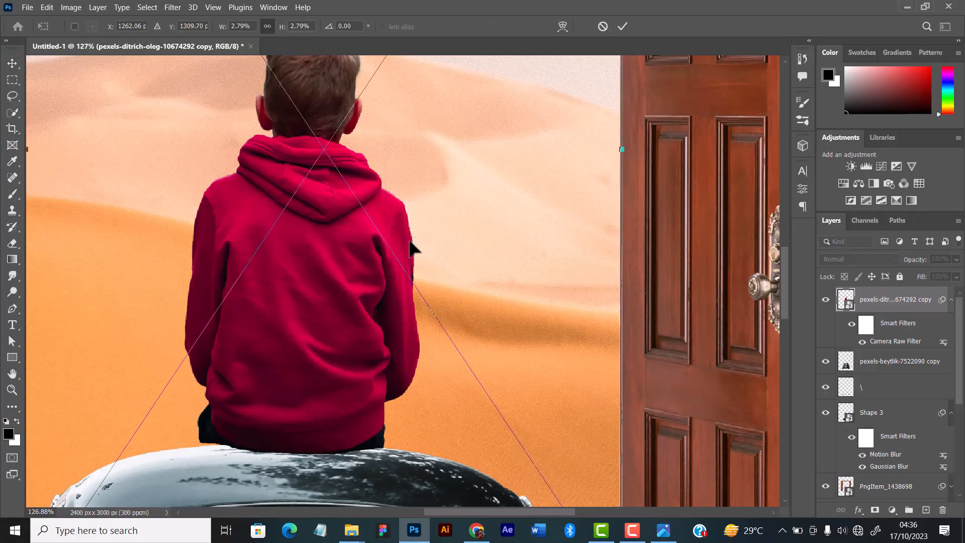
scroll(409, 241, down, 1)
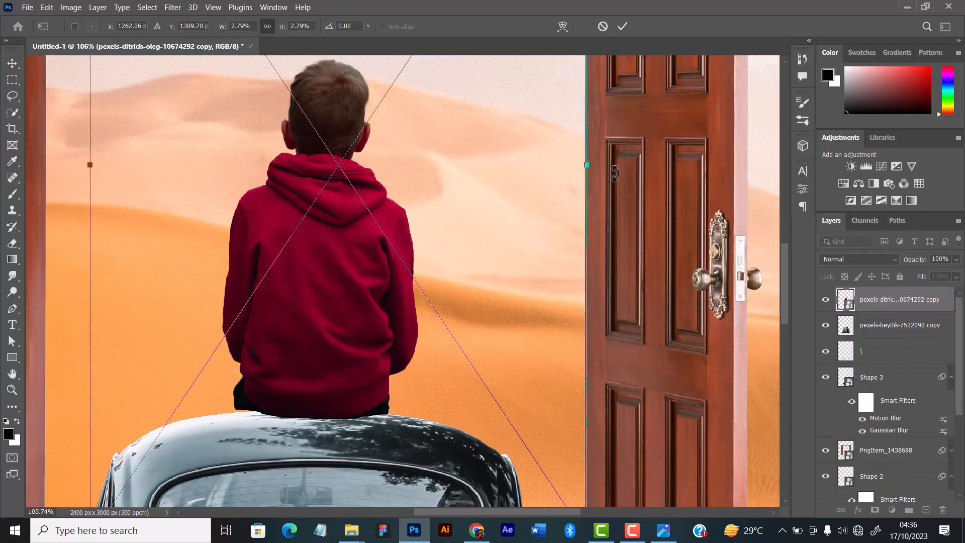
drag(620, 182, 613, 170)
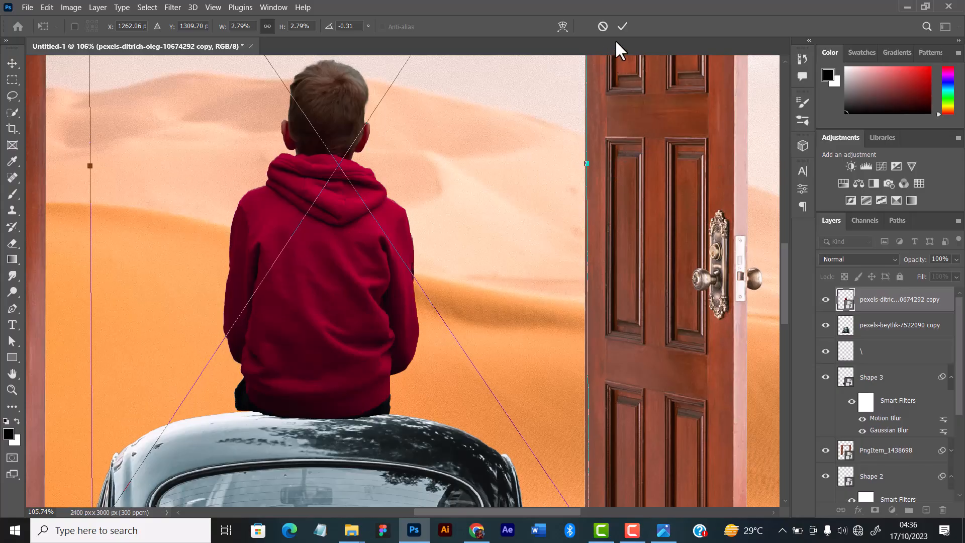
key(Return)
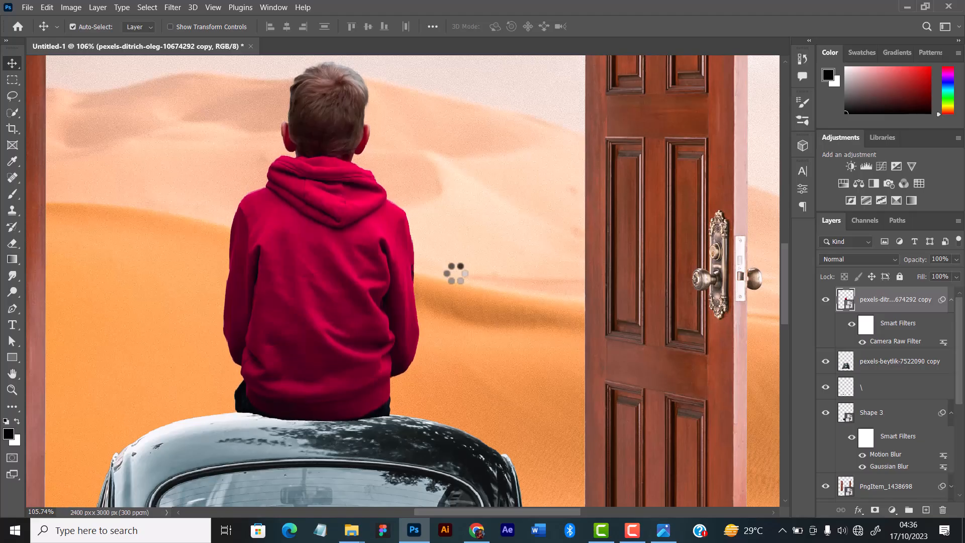
scroll(405, 286, down, 5)
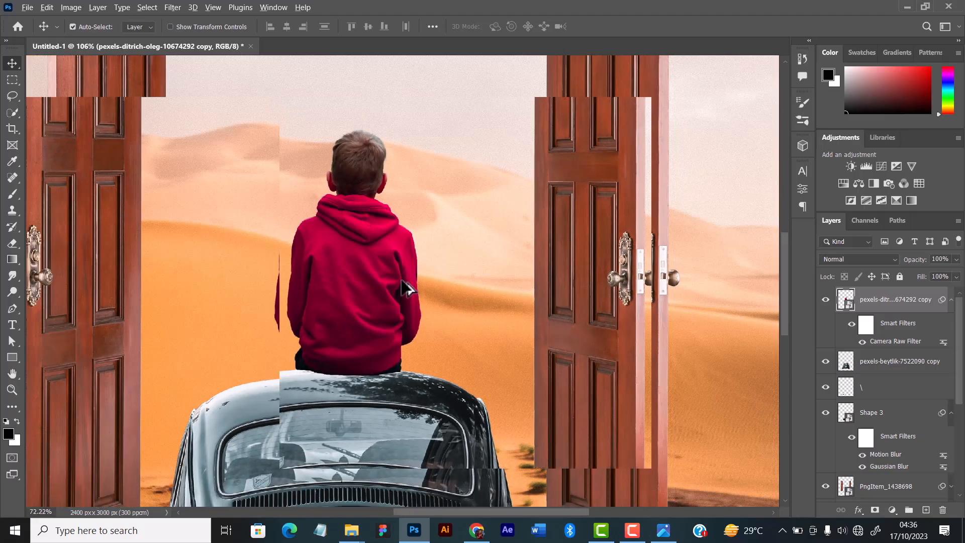
scroll(405, 286, down, 5)
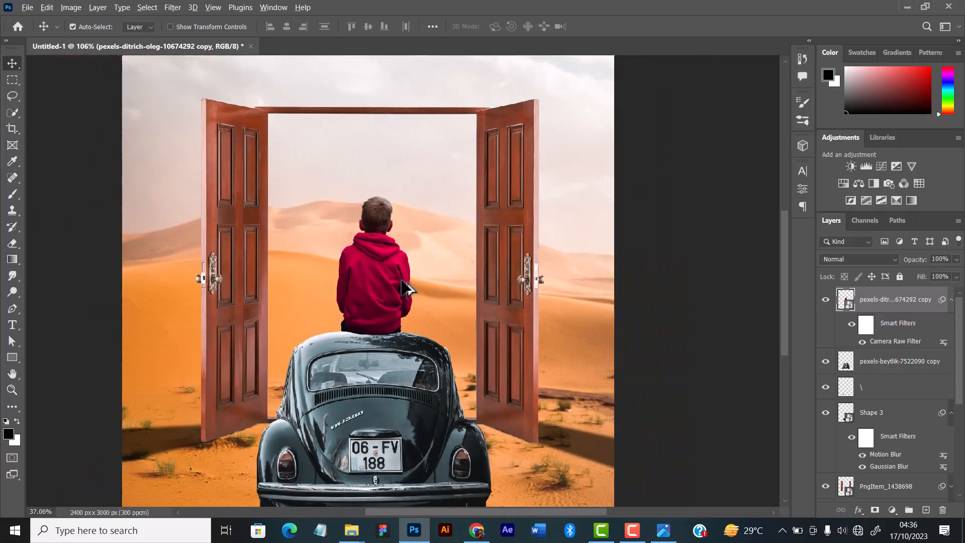
scroll(405, 288, down, 4)
scroll(405, 287, up, 3)
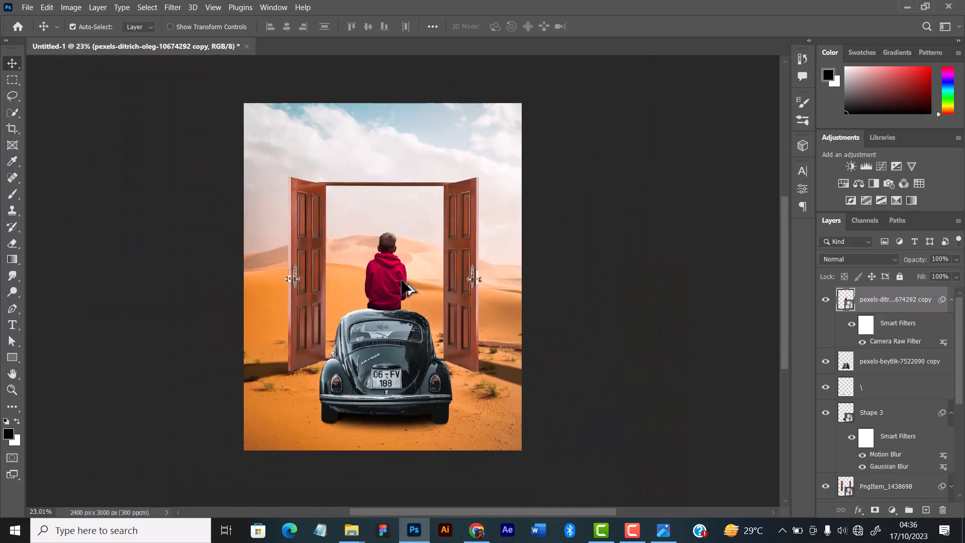
scroll(405, 288, up, 5)
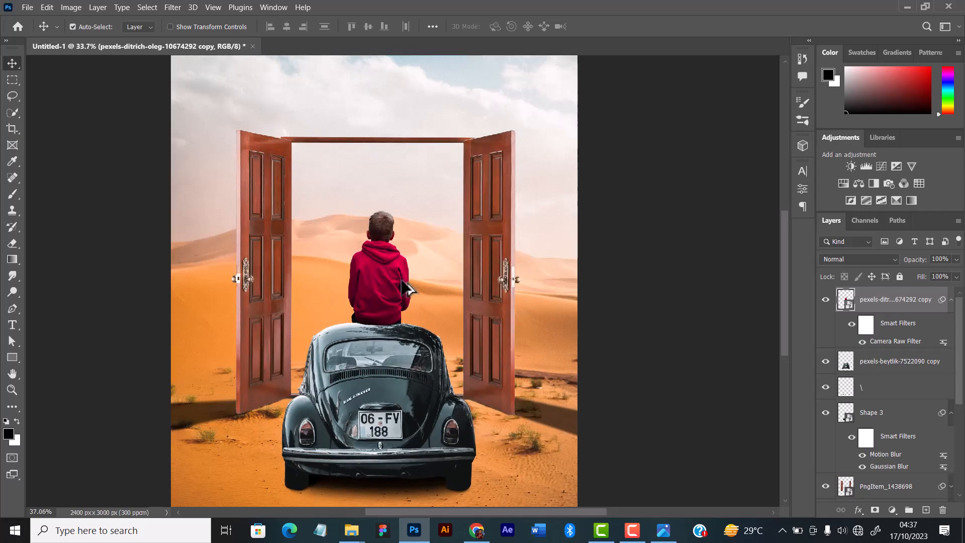
scroll(402, 281, up, 3)
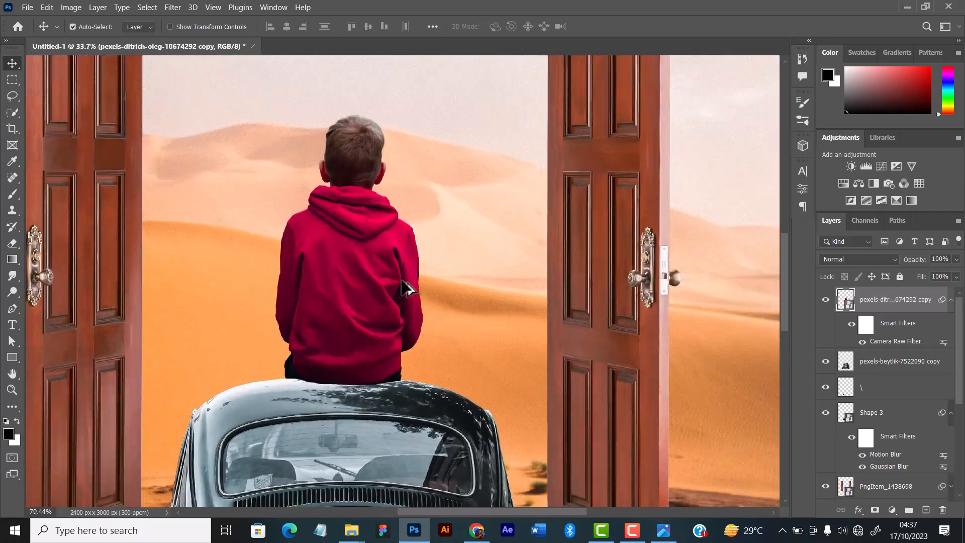
Nudge the boy about three pixels left along the car's roof.
key(Left)
key(Left)
key(Left)
key(Left)
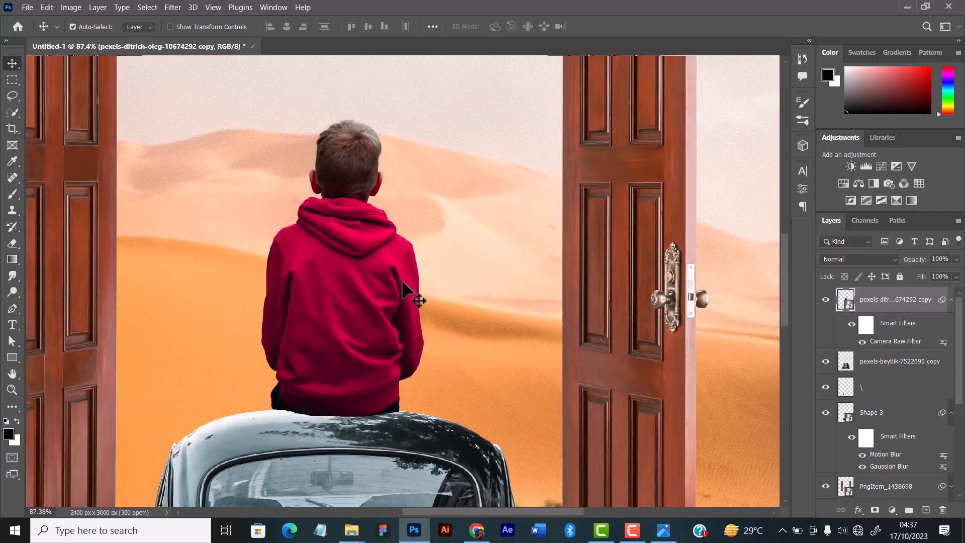
scroll(412, 283, up, 1)
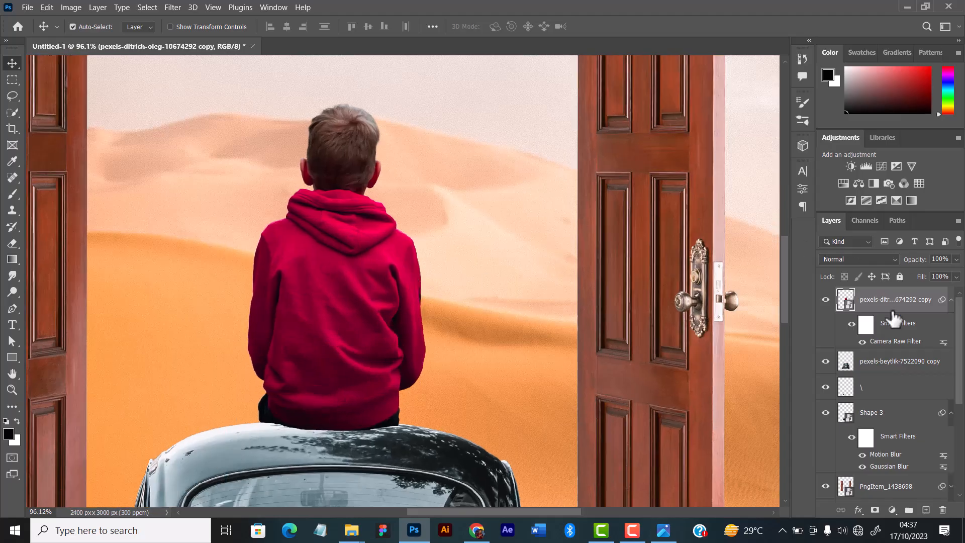
Collapse the boy layer's smart filters and add a new empty layer directly above the car layer, beneath the boy.
click(951, 301)
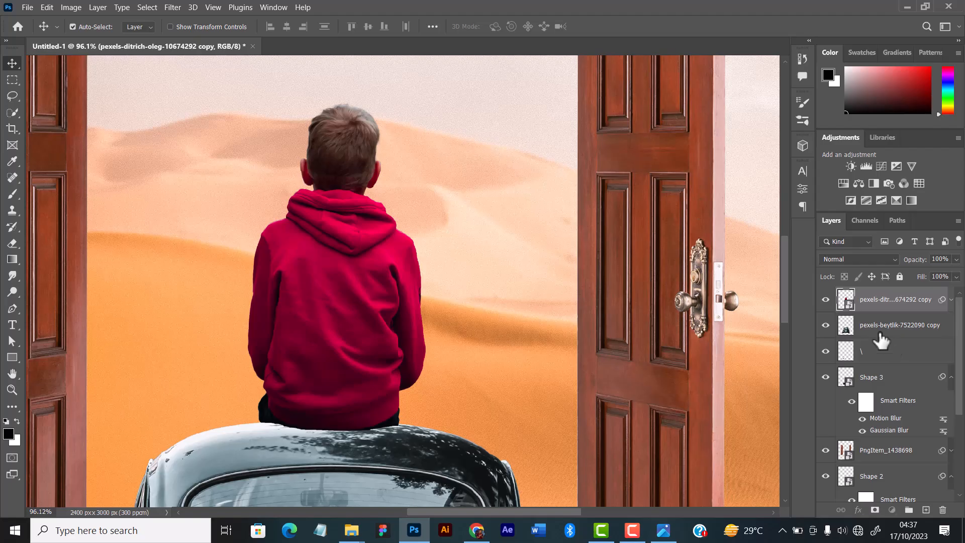
click(880, 334)
key(ctrl+shift+alt+n)
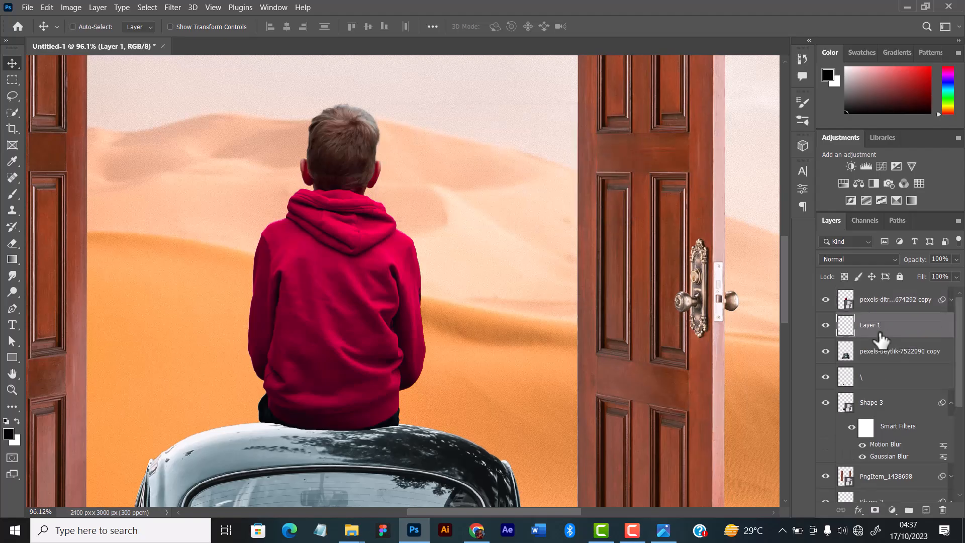
With the Pen tool, start a black shadow shape at the boy's left hip, curving down across the car's roof to the rear window's top edge.
scroll(424, 281, up, 5)
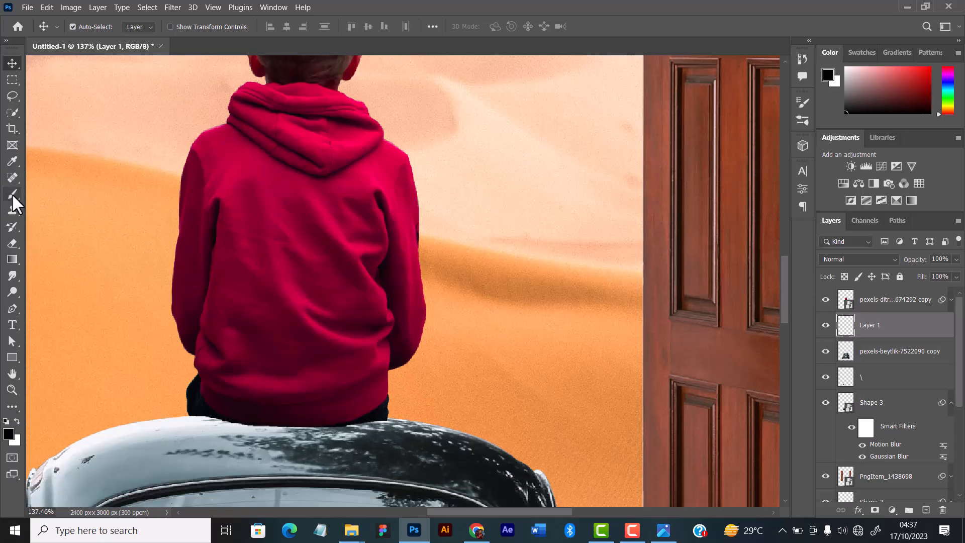
right_click(11, 194)
click(56, 231)
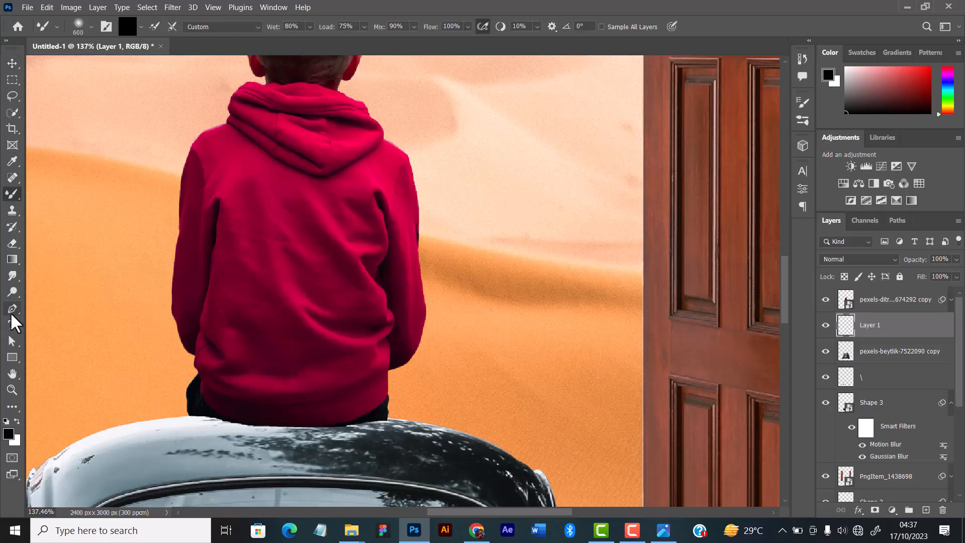
click(12, 308)
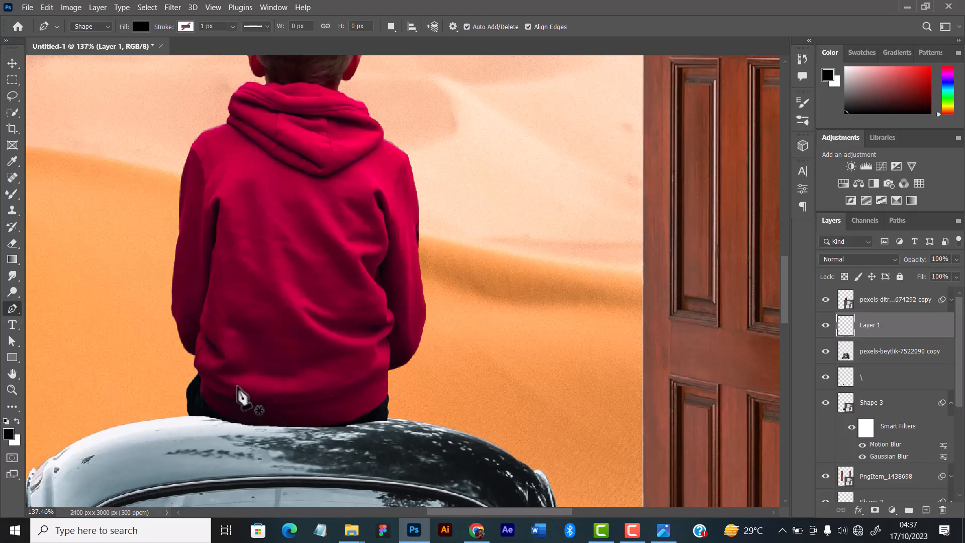
click(225, 404)
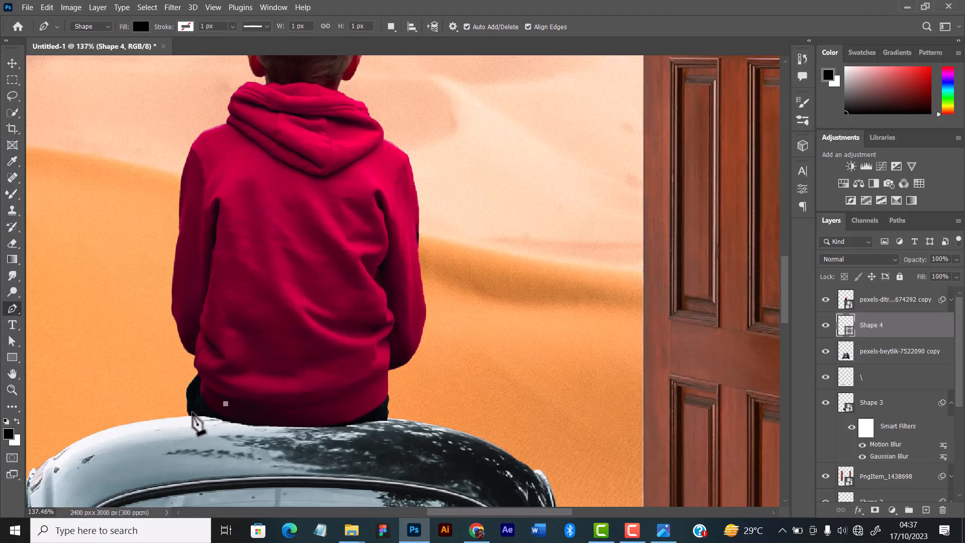
click(191, 413)
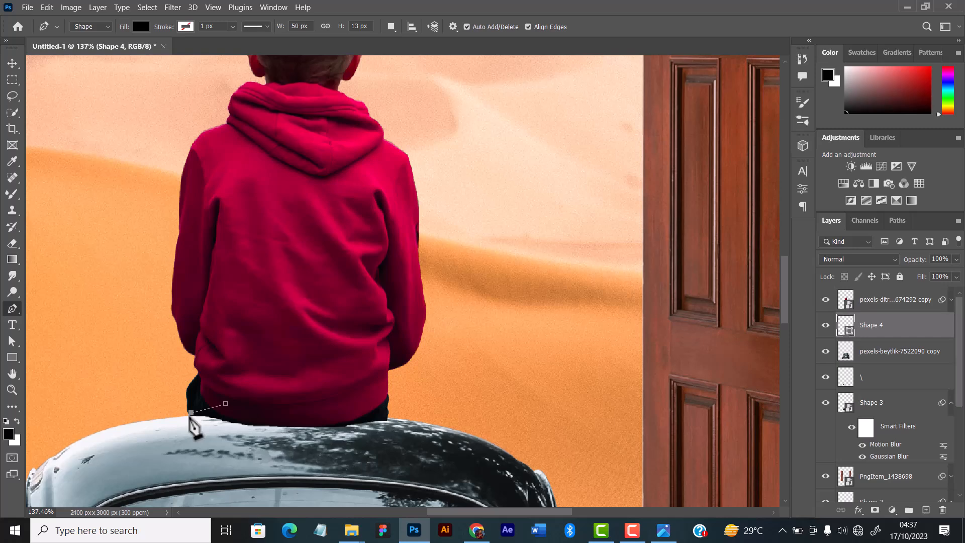
click(189, 417)
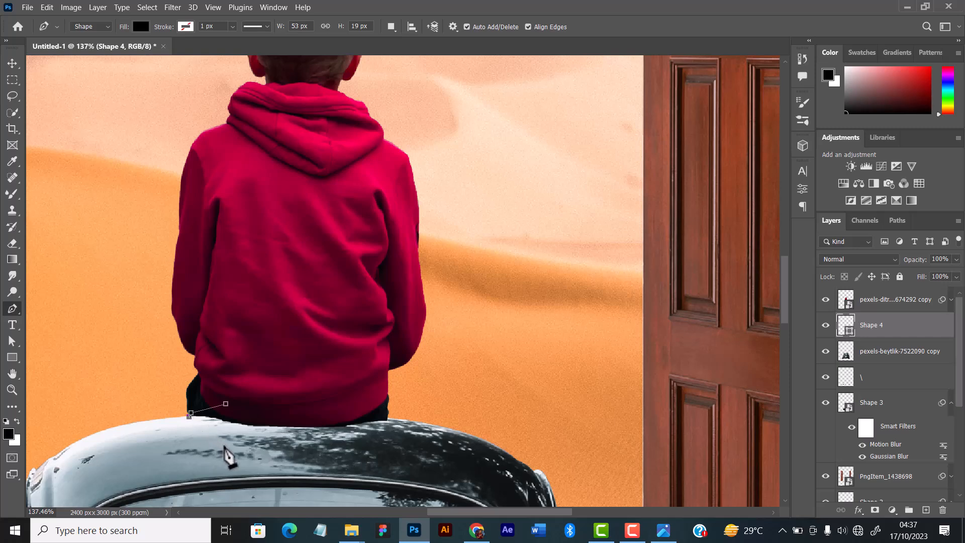
drag(233, 440, 255, 454)
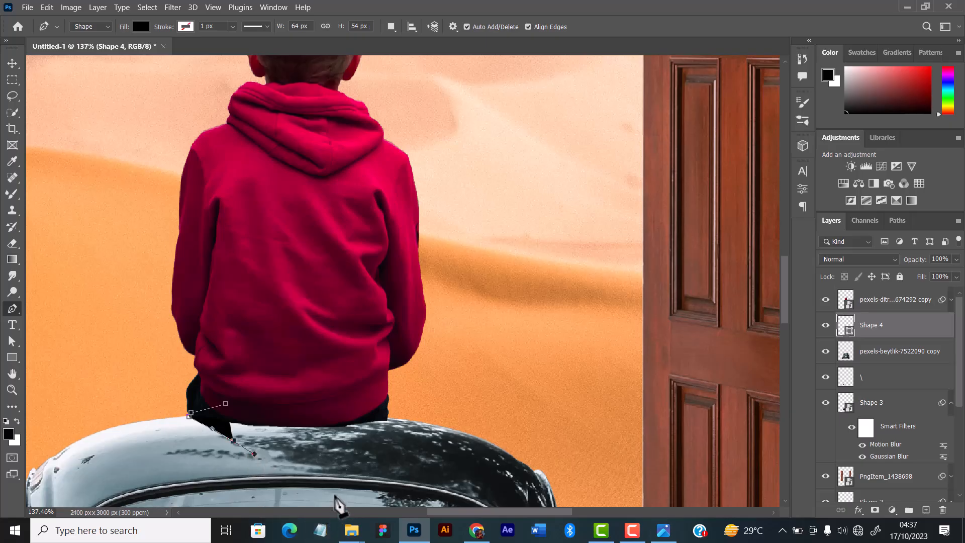
drag(336, 489, 374, 471)
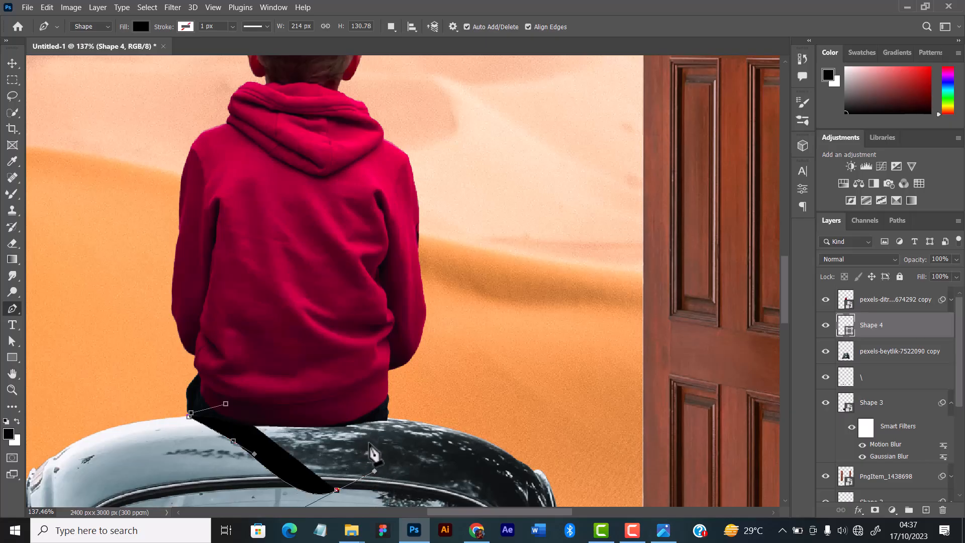
Continue the shadow outline up to the boy's right hip and close it behind the lower part of his hoodie.
drag(386, 419, 402, 388)
key(ctrl+z)
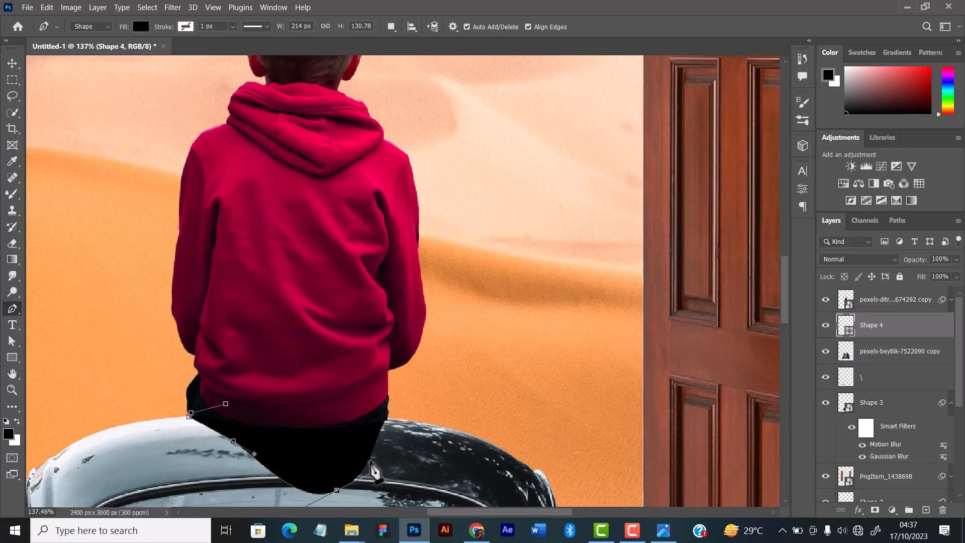
drag(375, 445, 381, 393)
click(381, 392)
click(368, 386)
click(339, 384)
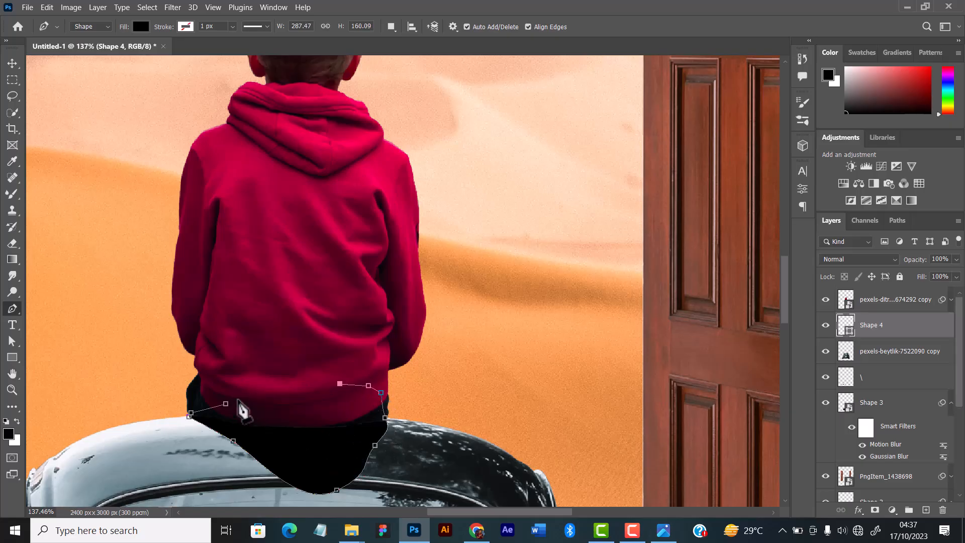
click(252, 389)
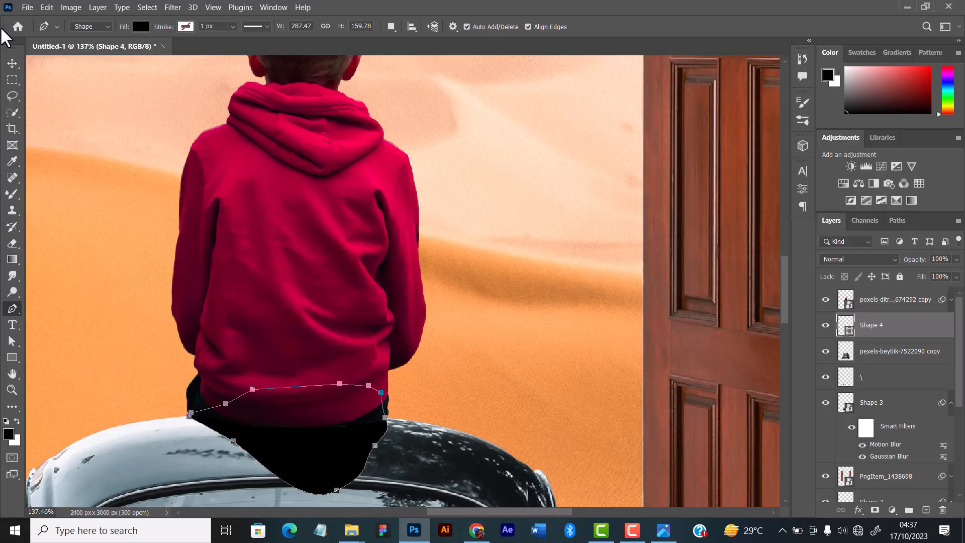
Select the black shadow shape and open Gaussian Blur for it, converting the shape to a smart object.
click(12, 62)
scroll(341, 342, down, 1)
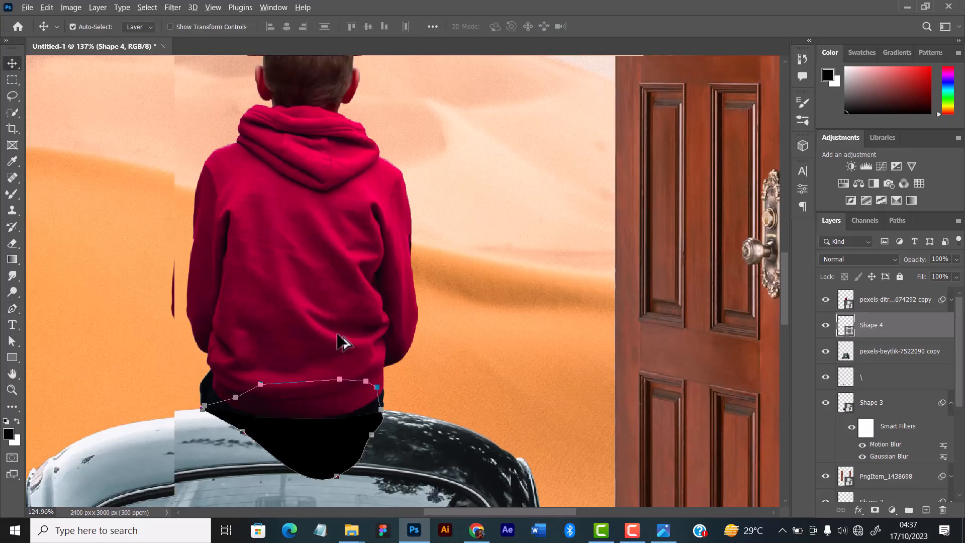
scroll(339, 339, down, 3)
click(457, 330)
click(342, 411)
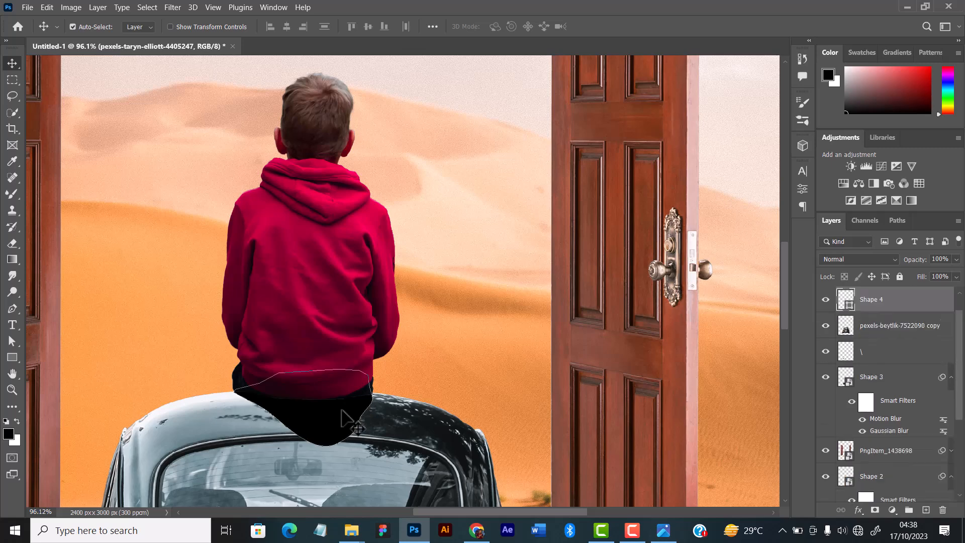
click(172, 7)
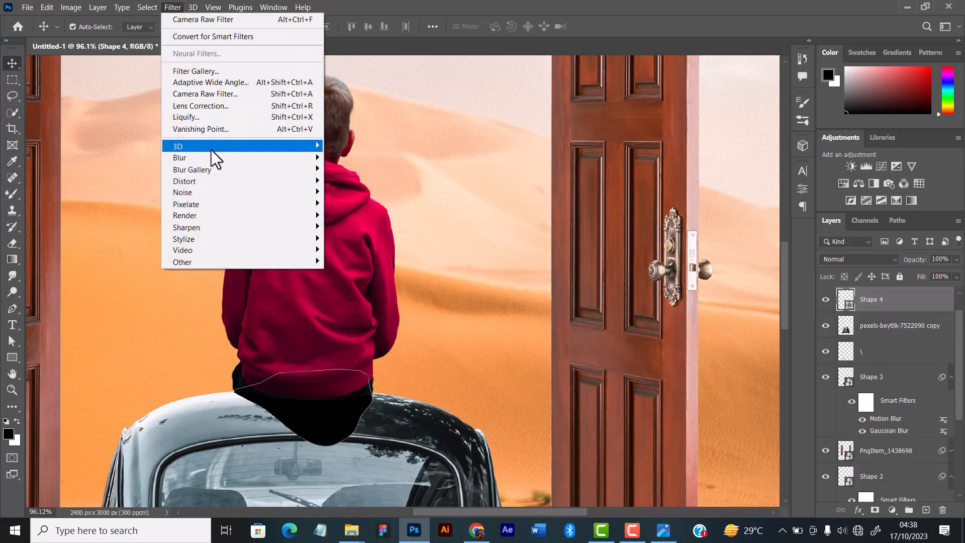
mouse_move(229, 157)
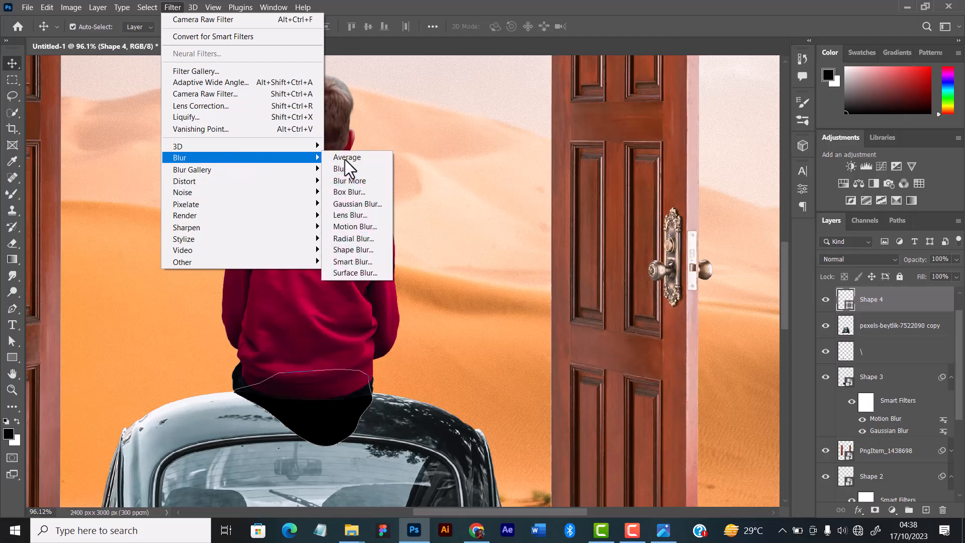
click(358, 204)
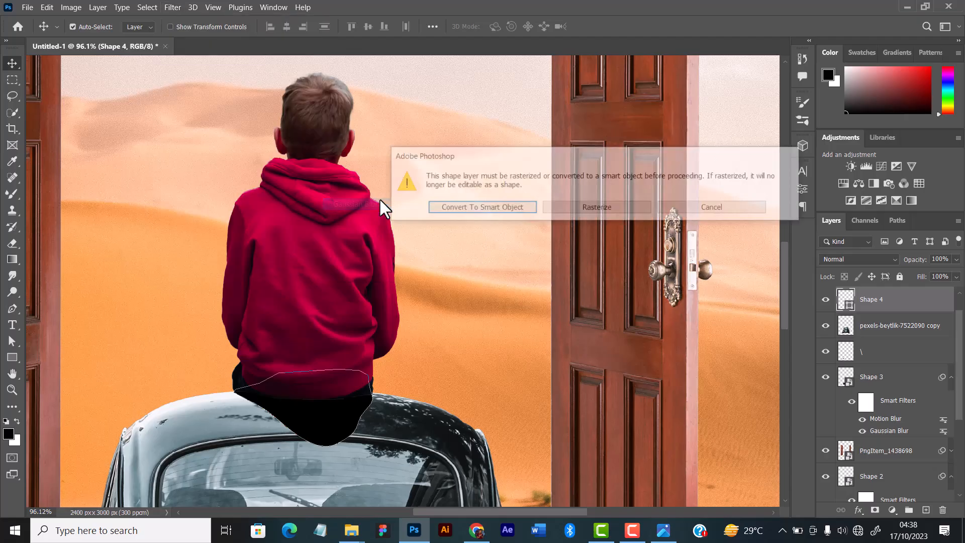
click(449, 210)
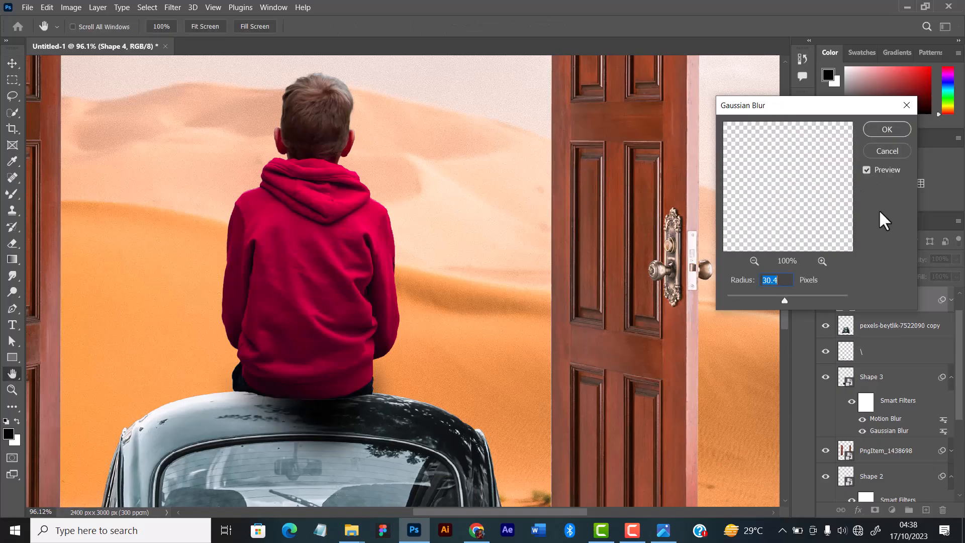
Adjust the Gaussian Blur radius so the shadow on the car's roof gets soft edges, and apply the blur.
mouse_move(746, 295)
mouse_down()
mouse_move(737, 296)
mouse_move(755, 297)
mouse_up()
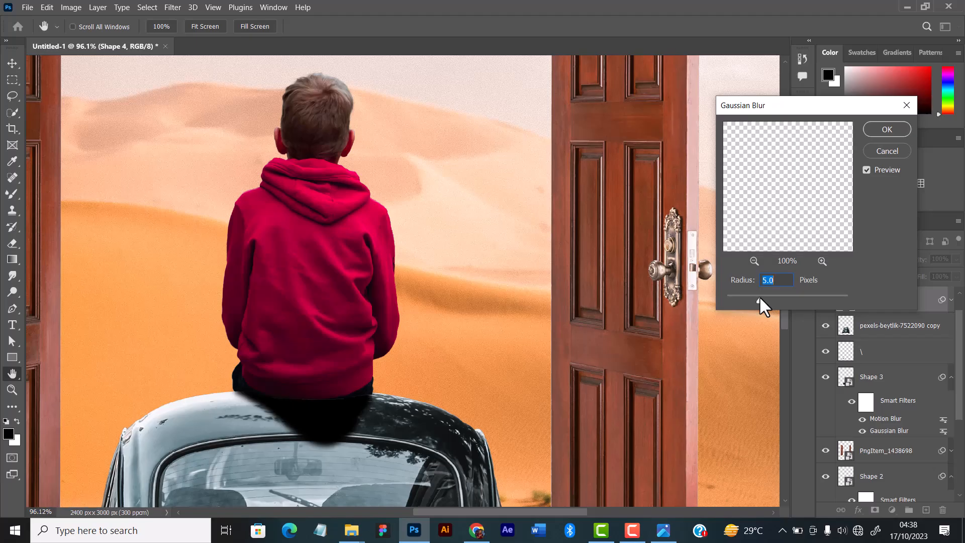
mouse_move(759, 296)
mouse_down()
mouse_move(775, 297)
mouse_move(702, 299)
mouse_move(765, 298)
mouse_up()
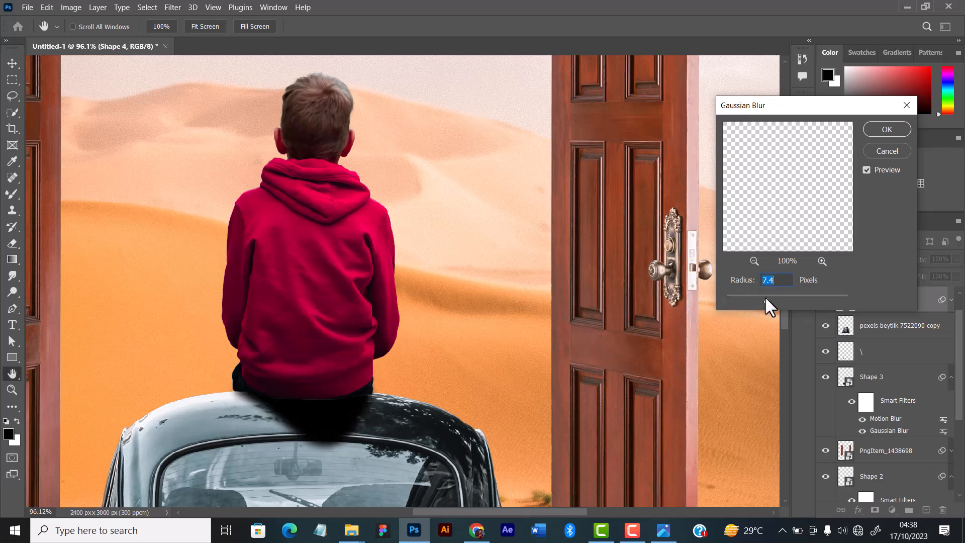
drag(762, 304, 771, 298)
click(875, 132)
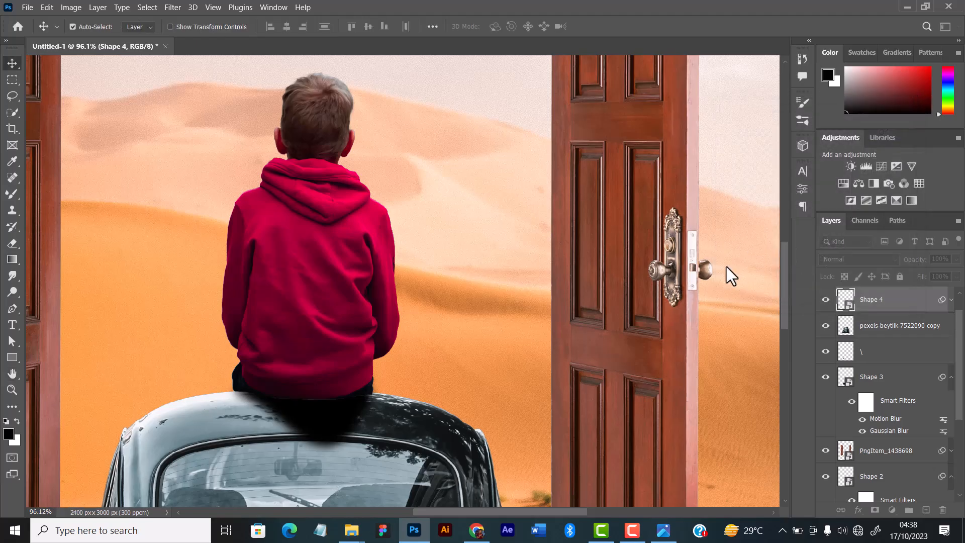
Apply Motion Blur to the shadow shape with an angle of 3° and a short distance.
scroll(350, 432, down, 6)
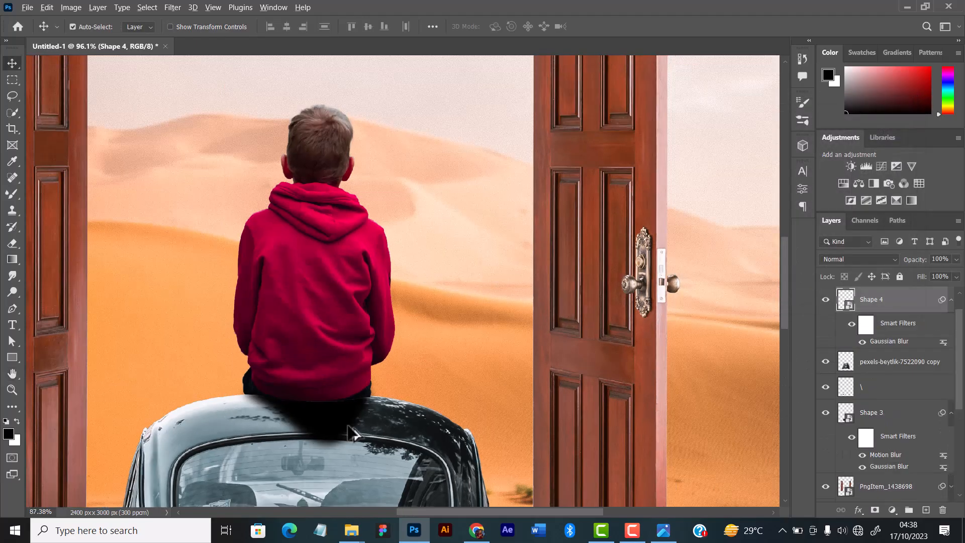
scroll(350, 433, up, 3)
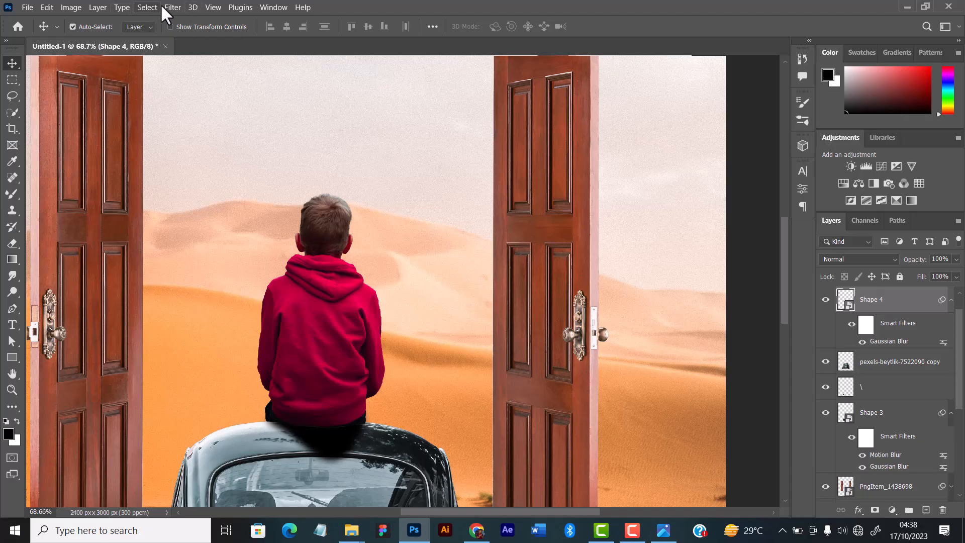
click(170, 8)
mouse_move(235, 160)
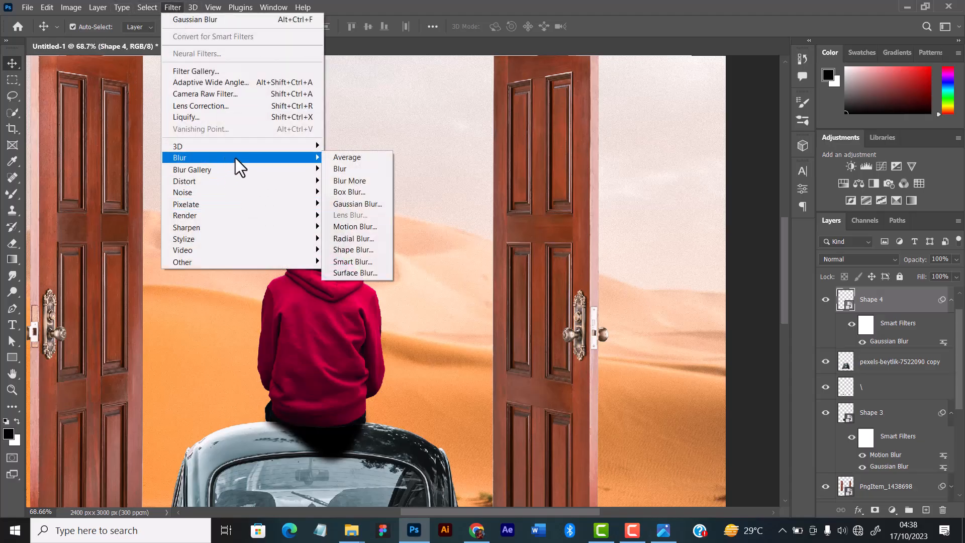
click(355, 226)
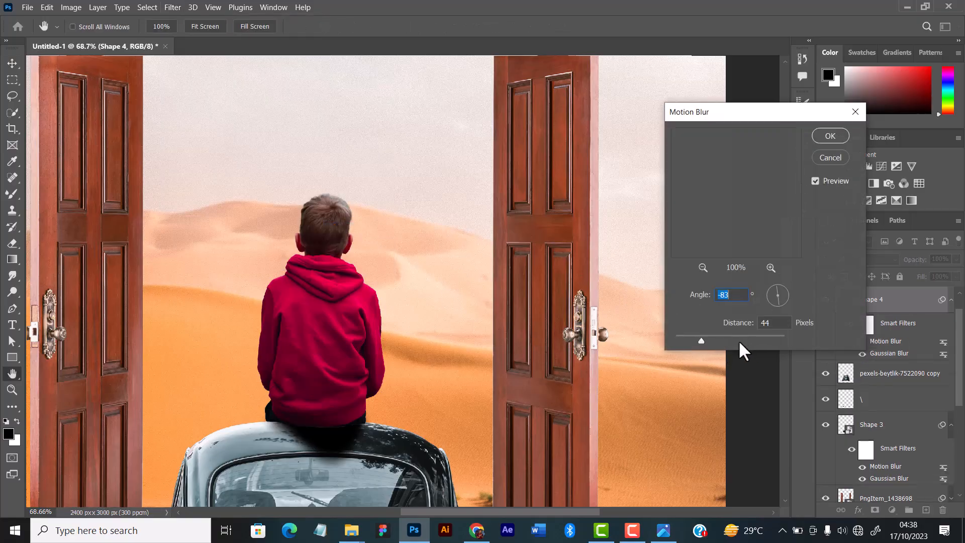
click(684, 340)
drag(684, 339, 681, 339)
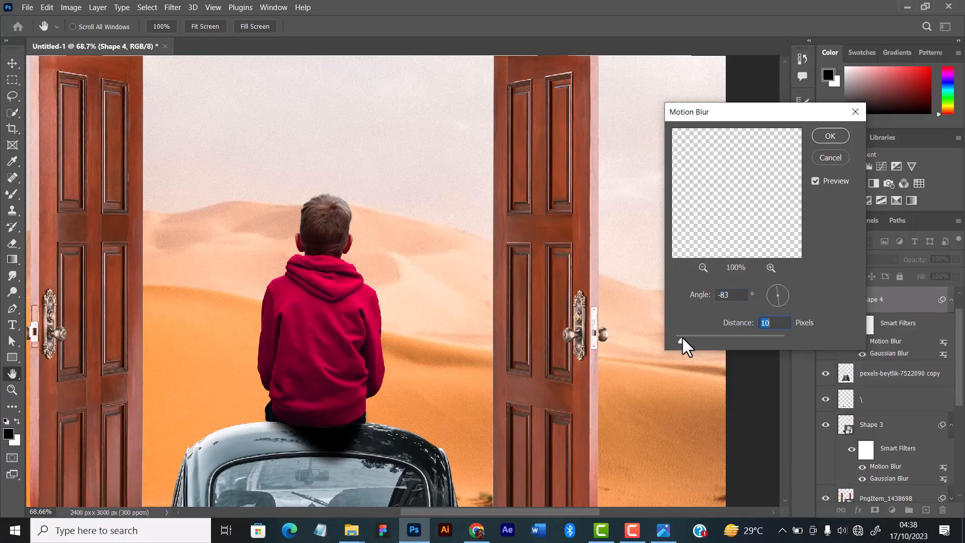
click(789, 294)
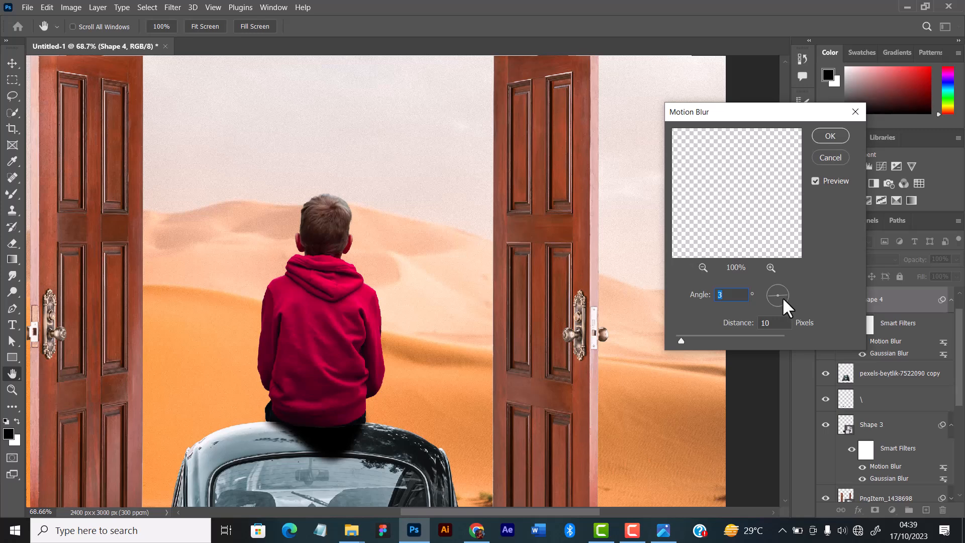
drag(675, 340, 684, 339)
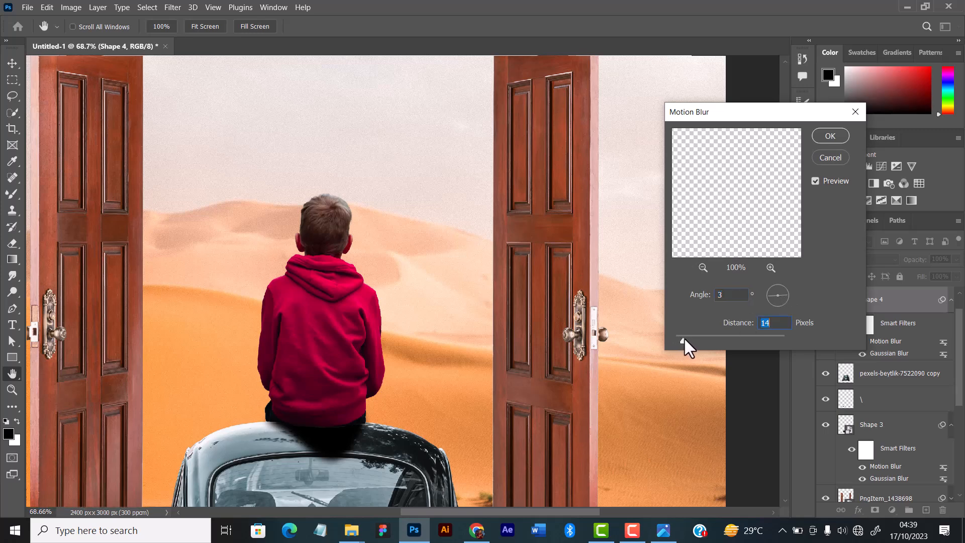
click(830, 136)
Stretch the black shadow shape to about 102.8% width and 101.9% height so it spans the boy's hips on the roof.
scroll(311, 429, up, 5)
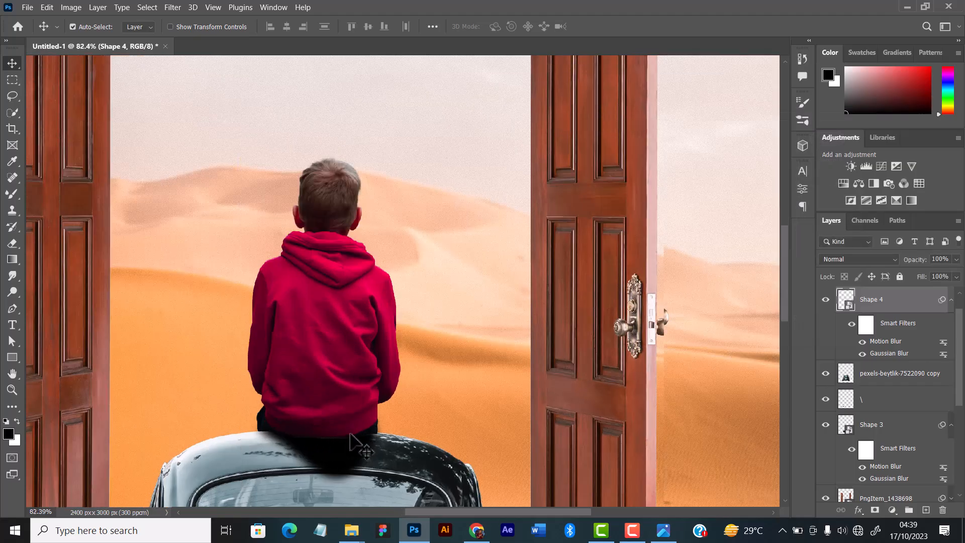
scroll(358, 442, up, 3)
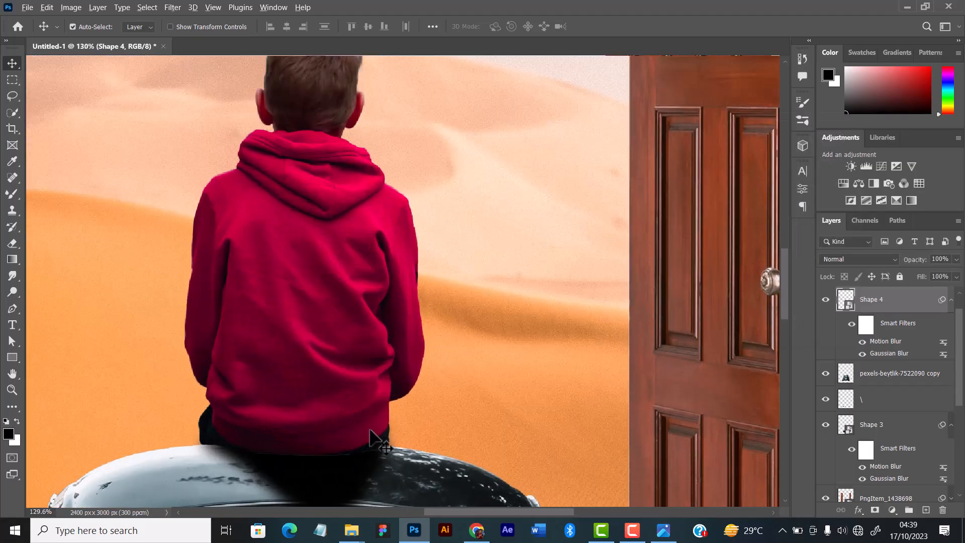
scroll(377, 437, down, 2)
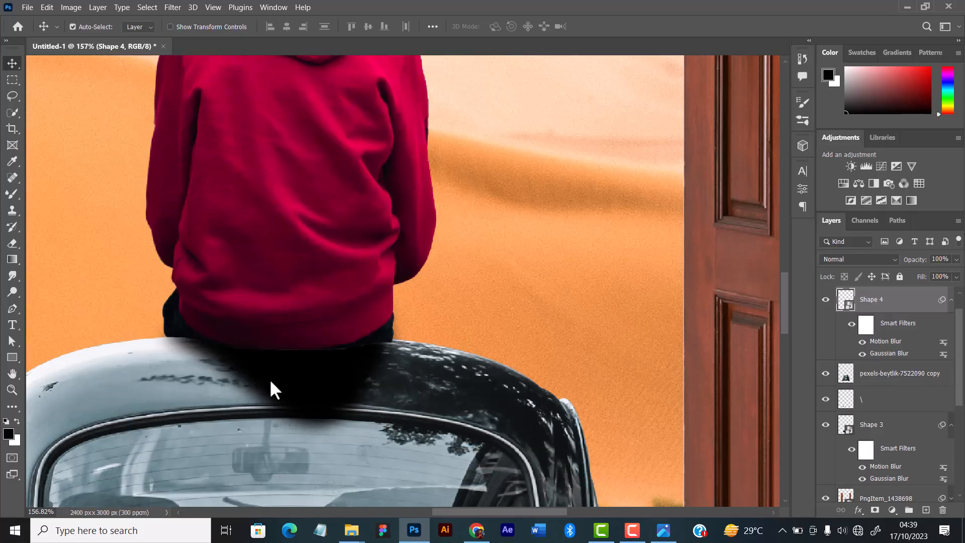
key(ctrl+t)
click(519, 221)
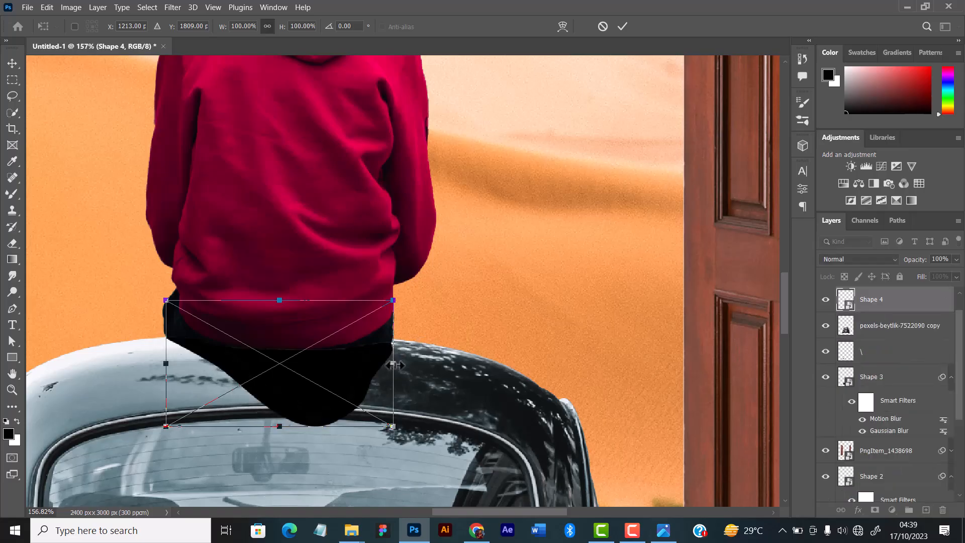
drag(395, 365, 398, 366)
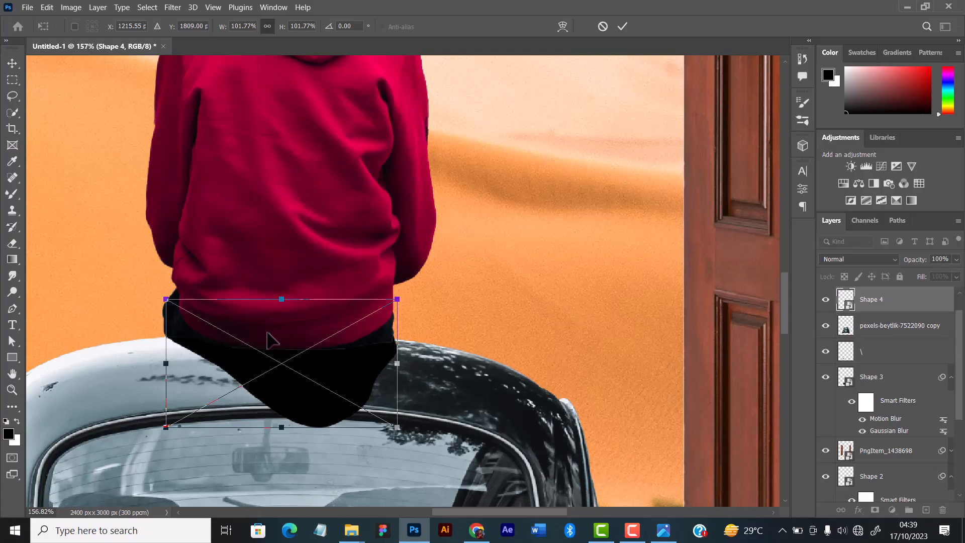
drag(166, 364, 166, 363)
drag(167, 364, 168, 360)
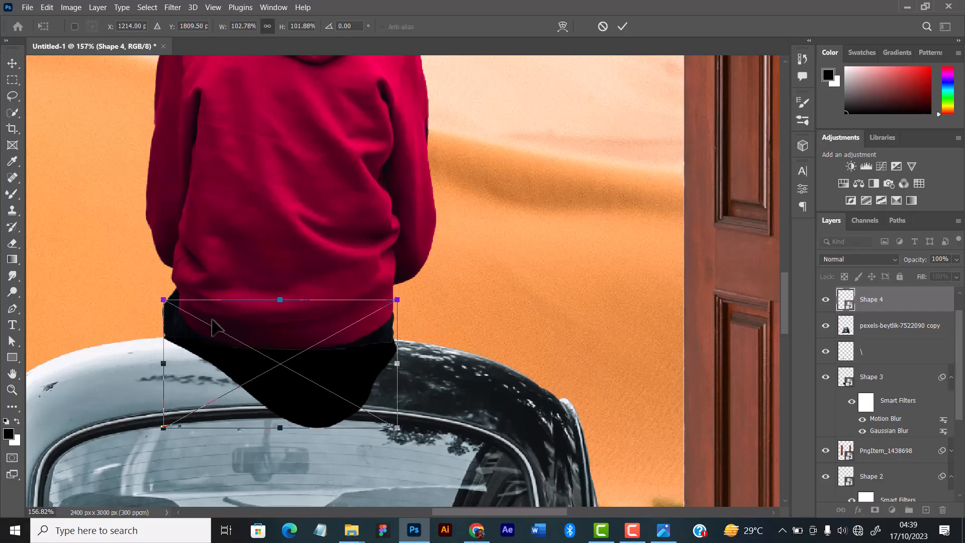
click(622, 26)
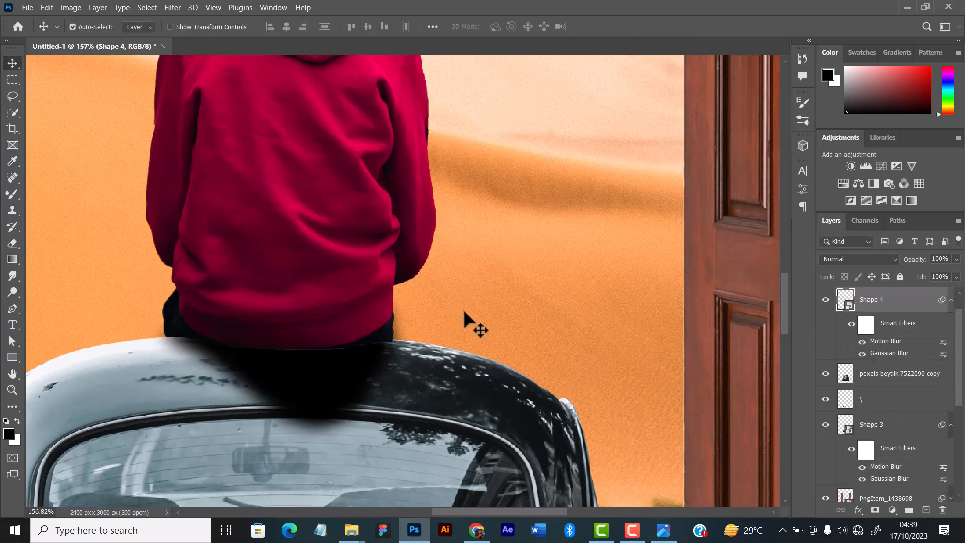
Lower the fill of the boy's shadow layer to 97%.
scroll(474, 342, down, 3)
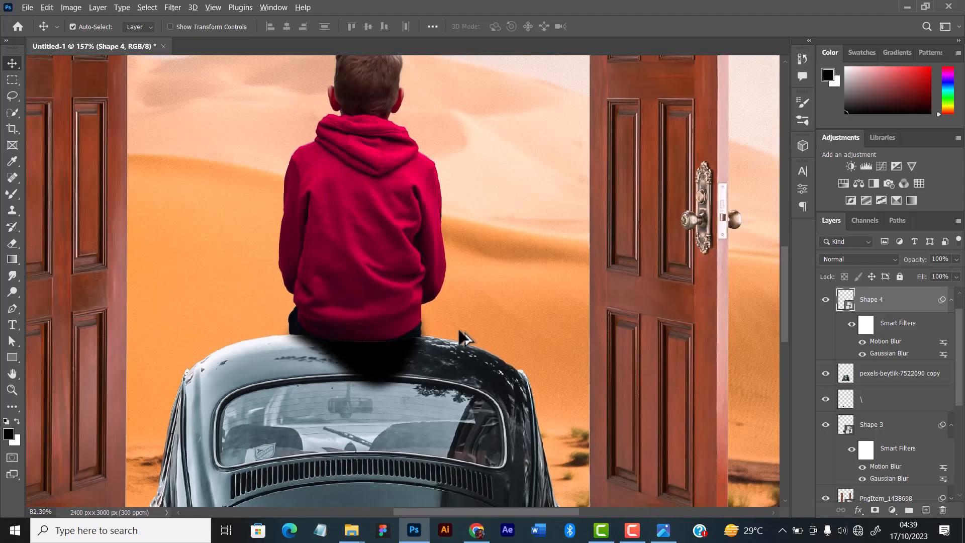
scroll(465, 336, up, 3)
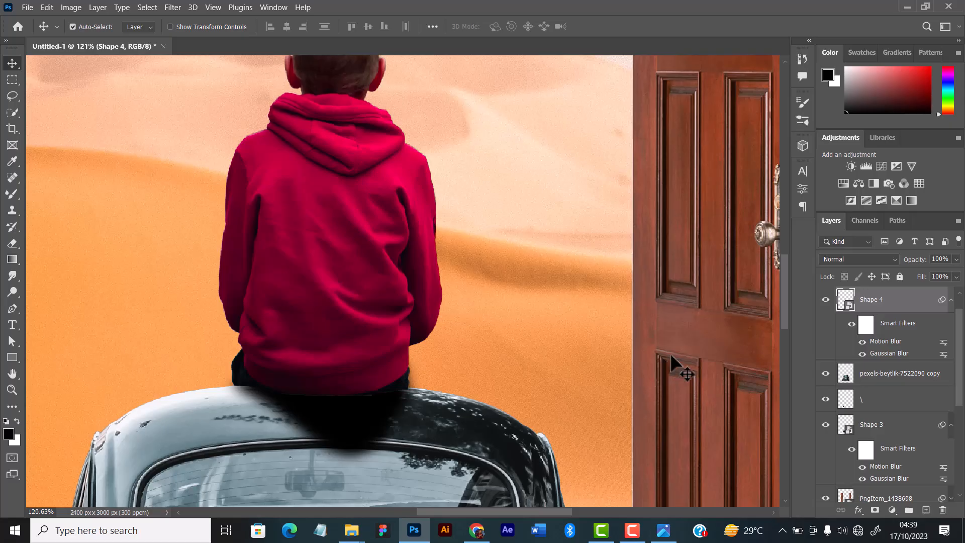
click(957, 276)
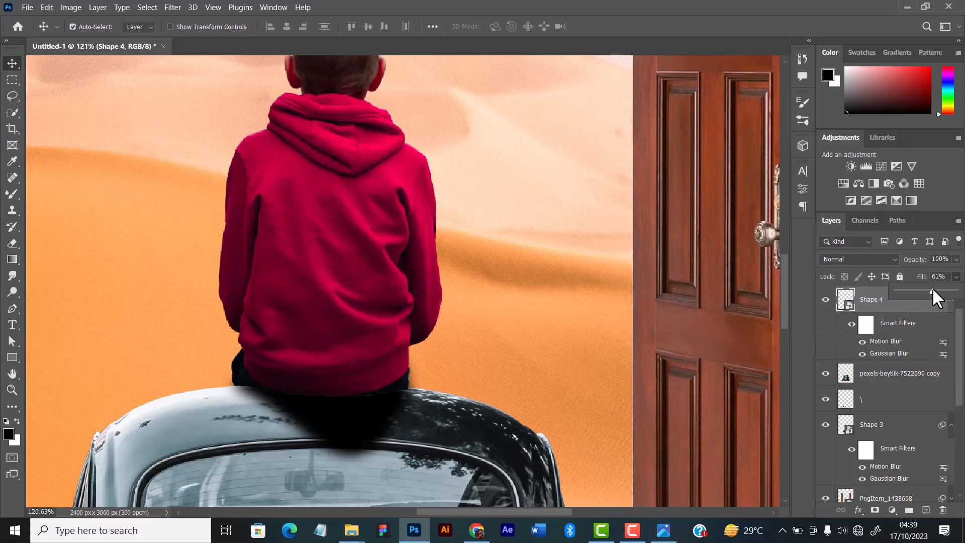
drag(942, 288, 943, 288)
click(913, 309)
Add a layer mask to the shadow layer and reduce the Mixer Brush size to 35 px.
click(875, 510)
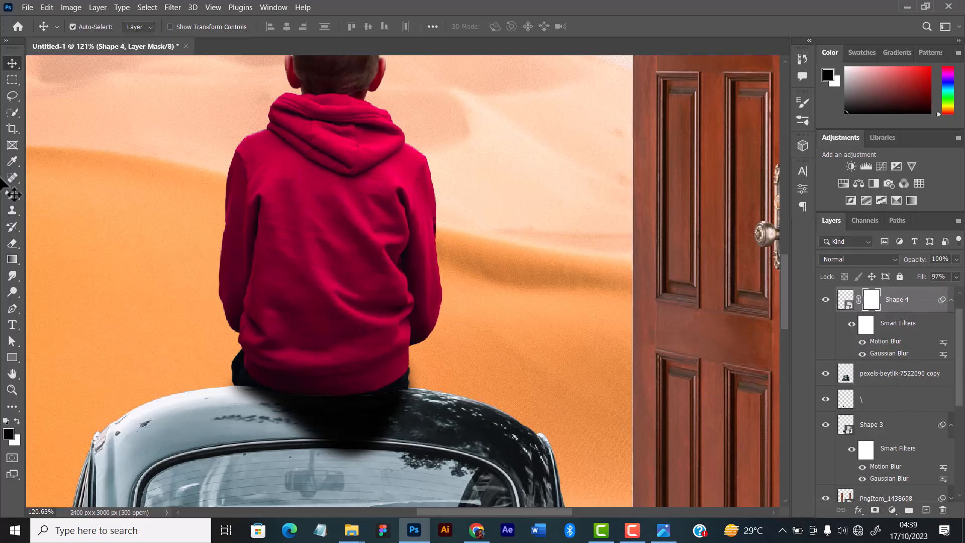
key(b)
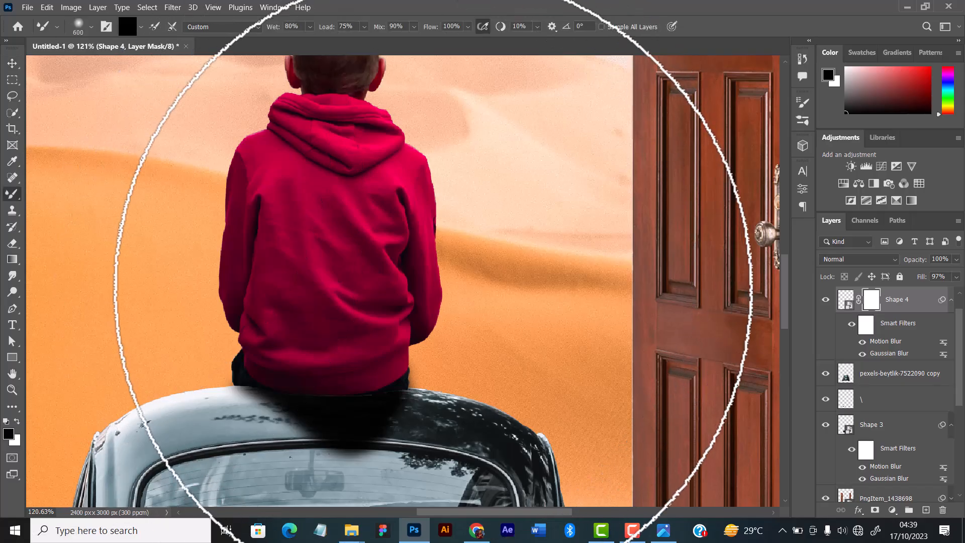
key(bracketleft)
key(bracketleft)
key(bracketleft)
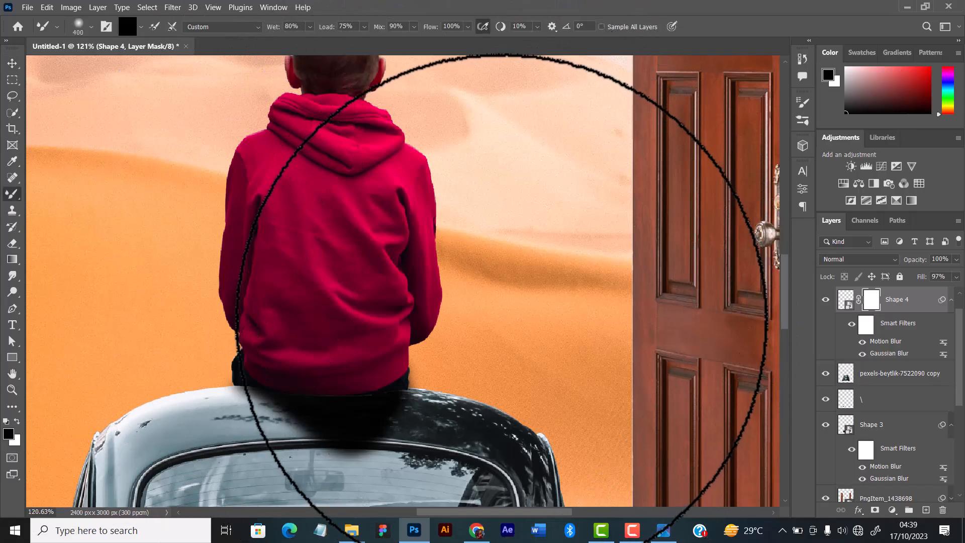
key(bracketleft)
key(bracketleft)
key(bracketleft)
key(bracketleft)
key(bracketleft)
key(bracketleft)
key(bracketleft)
key(bracketleft)
key(bracketleft)
key(bracketleft)
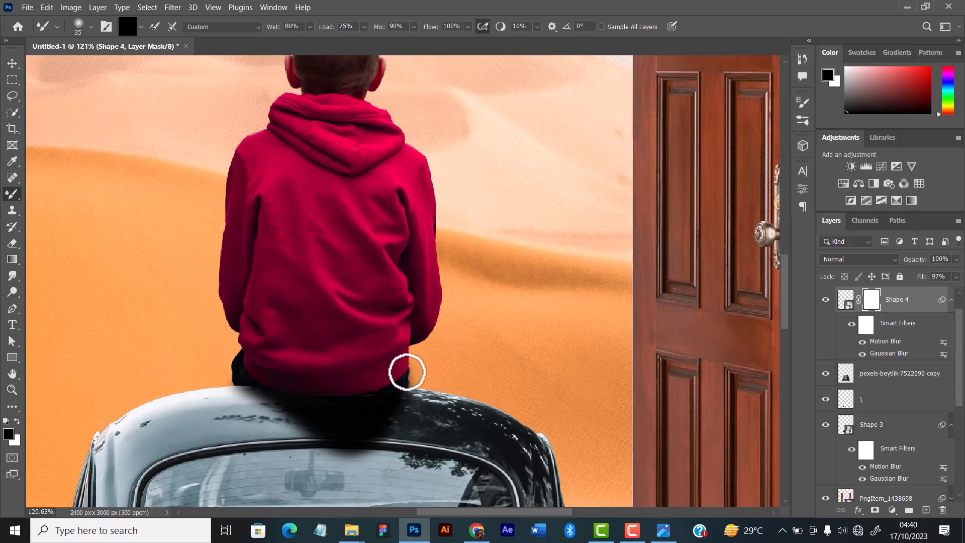
Target the shadow layer's mask and replace the Mixer Brush with the regular Brush tool.
click(904, 323)
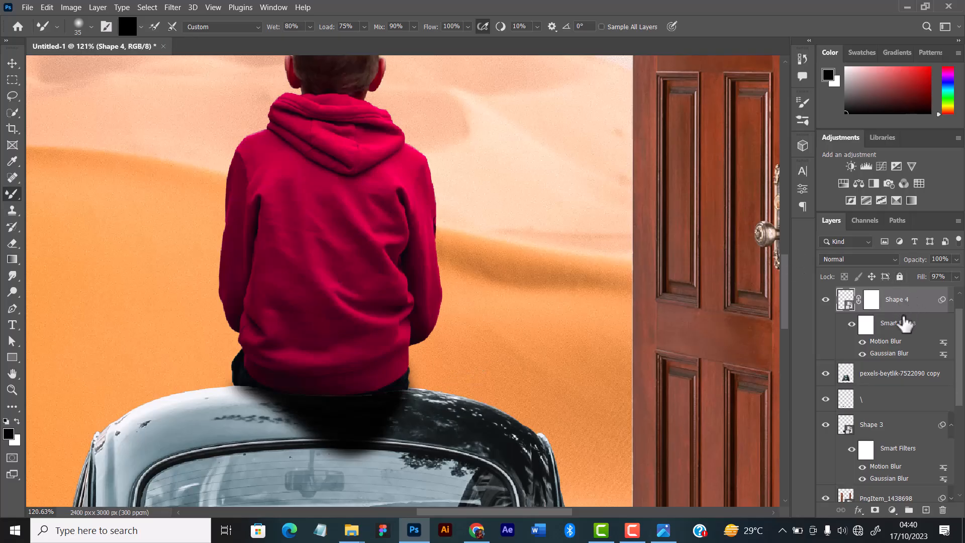
click(873, 304)
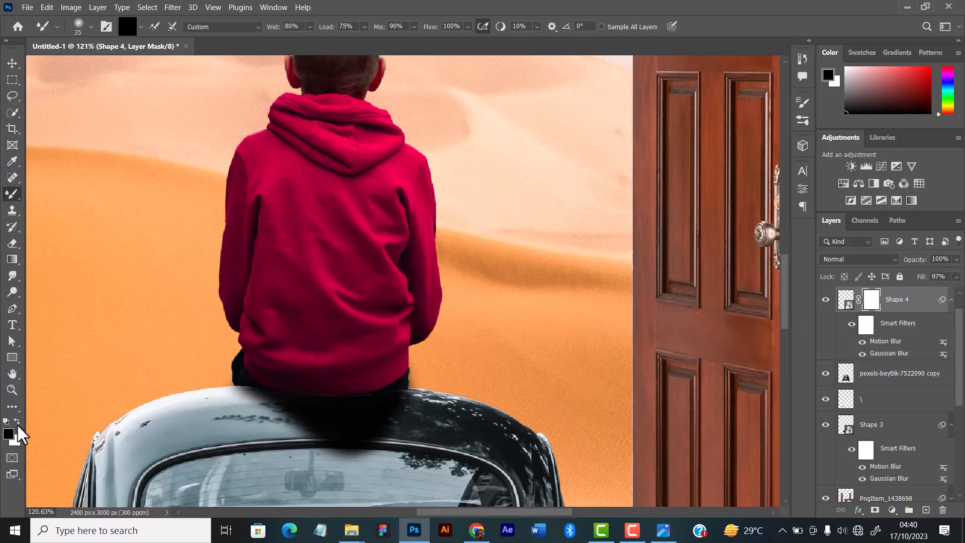
mouse_move(216, 388)
mouse_down()
mouse_move(304, 364)
mouse_move(461, 389)
mouse_up()
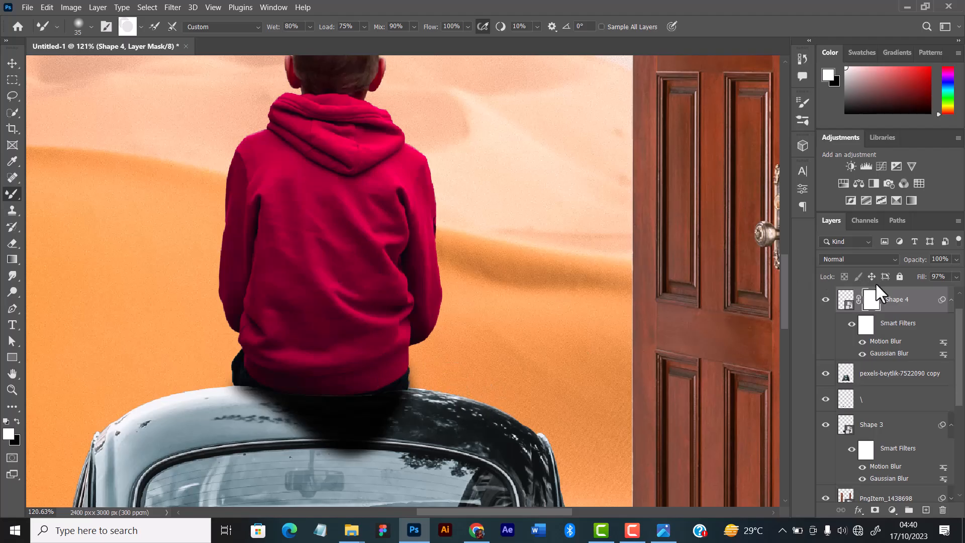
click(933, 299)
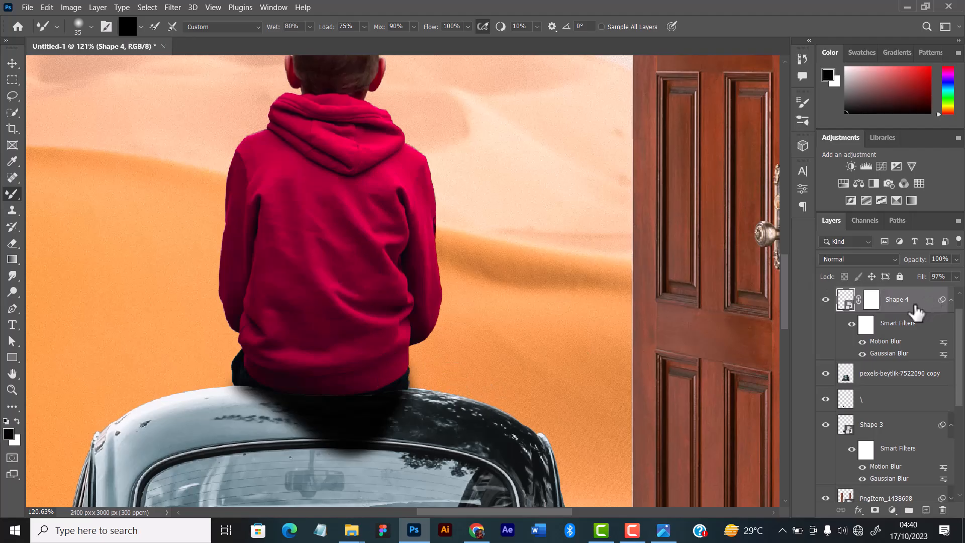
click(873, 301)
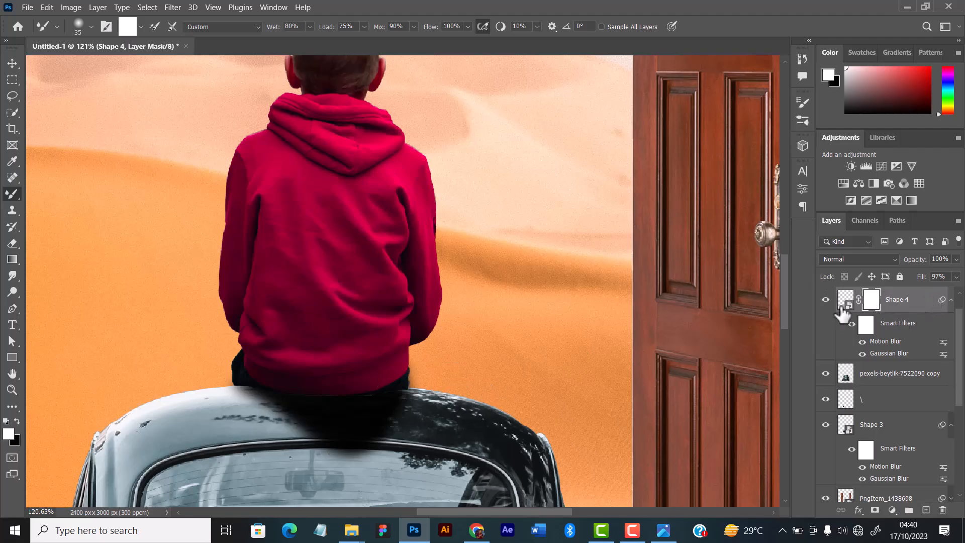
right_click(8, 195)
click(41, 194)
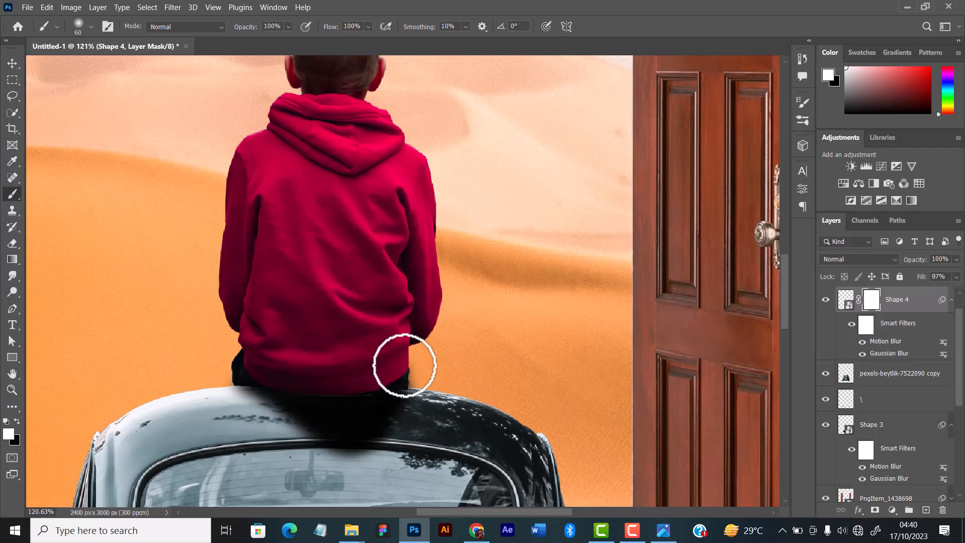
Paint black on the mask with a brush reduced to 30 px to hide the shadow spilling beside the boy's right hip.
click(15, 419)
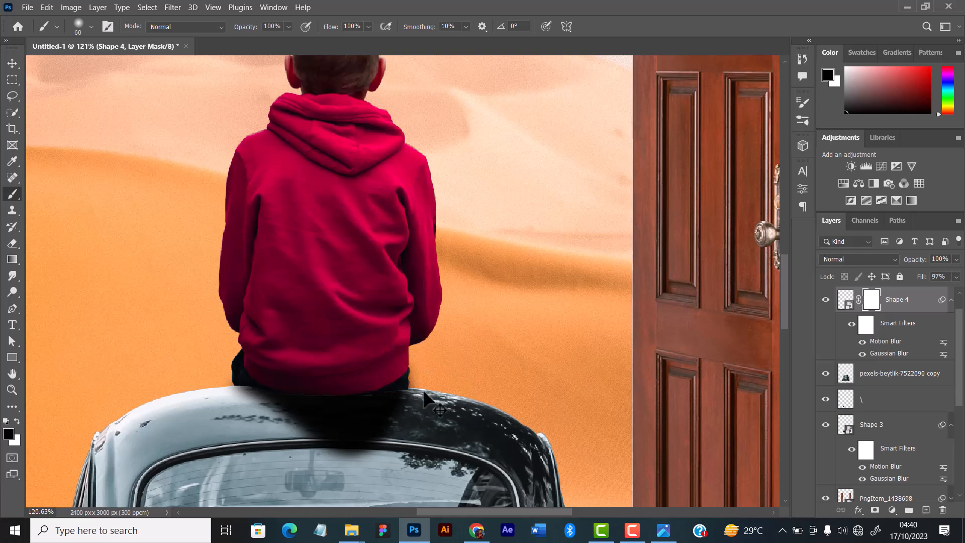
key(bracketleft)
key(bracketleft)
key(bracketleft)
key(ctrl+2)
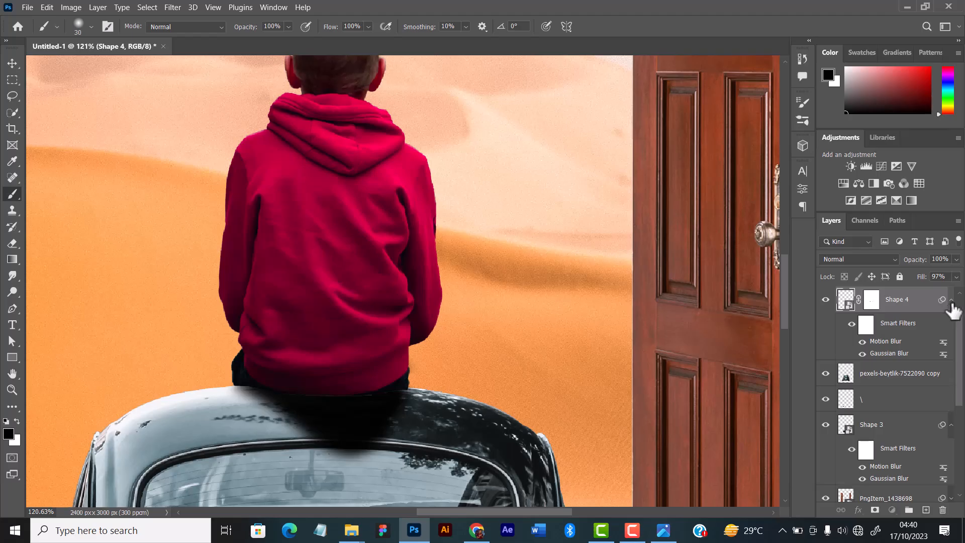
Collapse the shadow layer's smart filter list and create a new blank layer above it.
click(951, 301)
key(ctrl+shift+n)
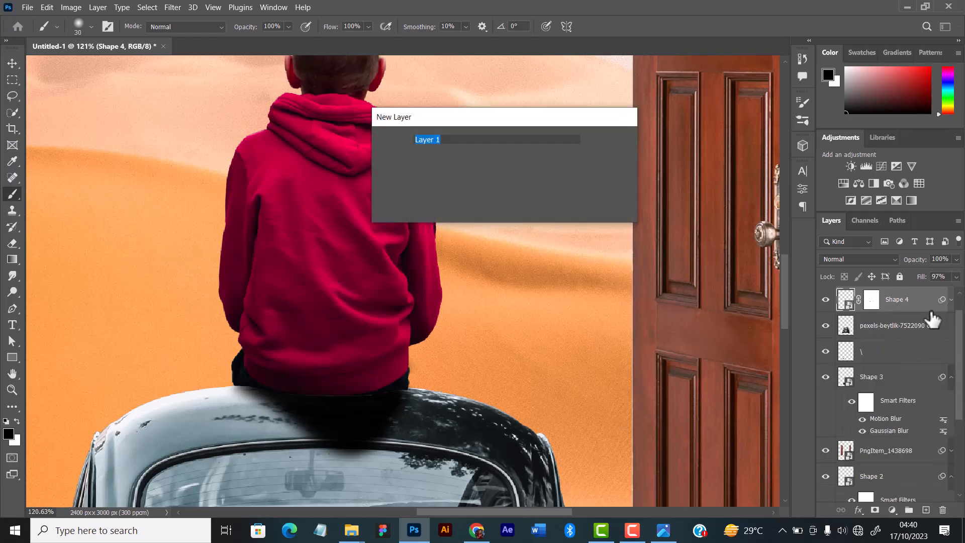
key(Return)
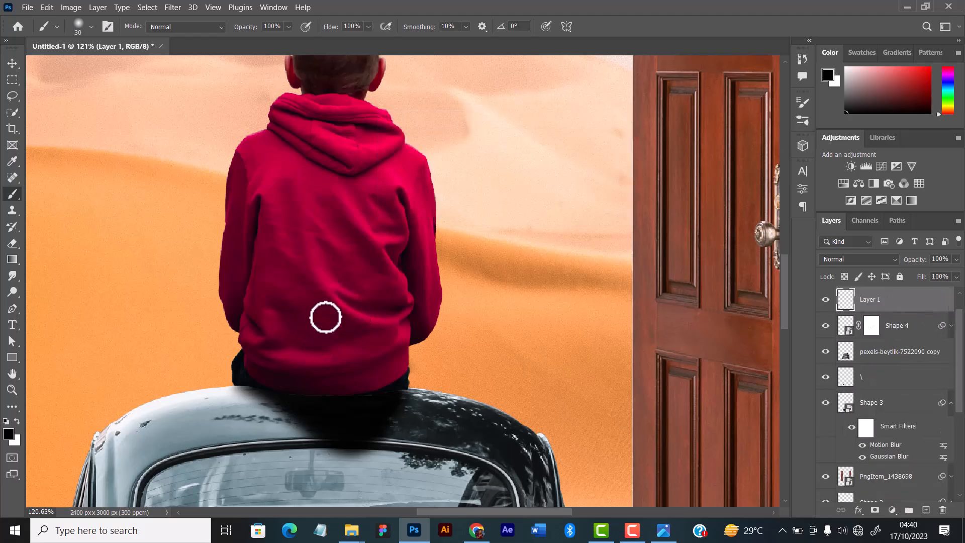
Shrink the black brush from 60 px to 15 px for darkening the seam between the hoodie's hem and the car's roof.
key(bracketright)
key(bracketright)
key(bracketright)
key(bracketright)
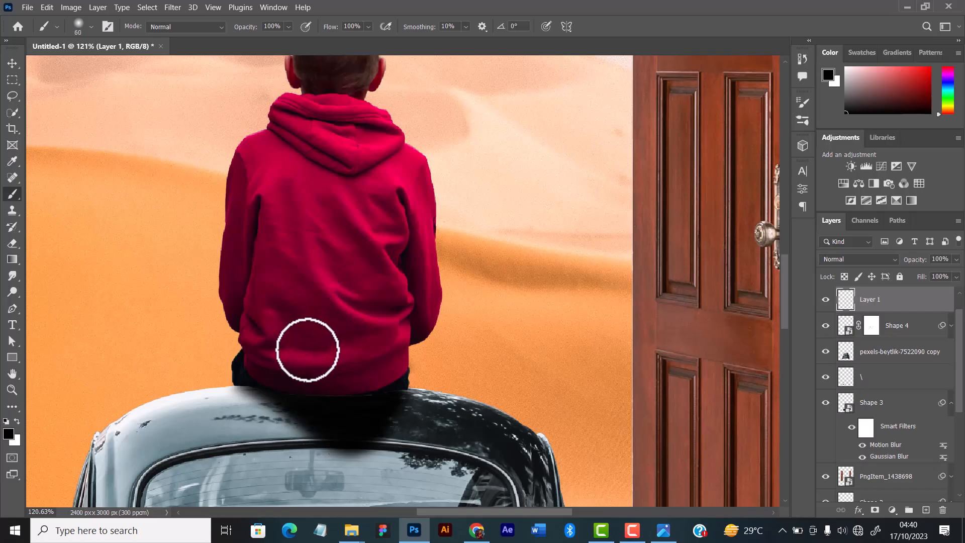
key(bracketleft)
key(bracketleft)
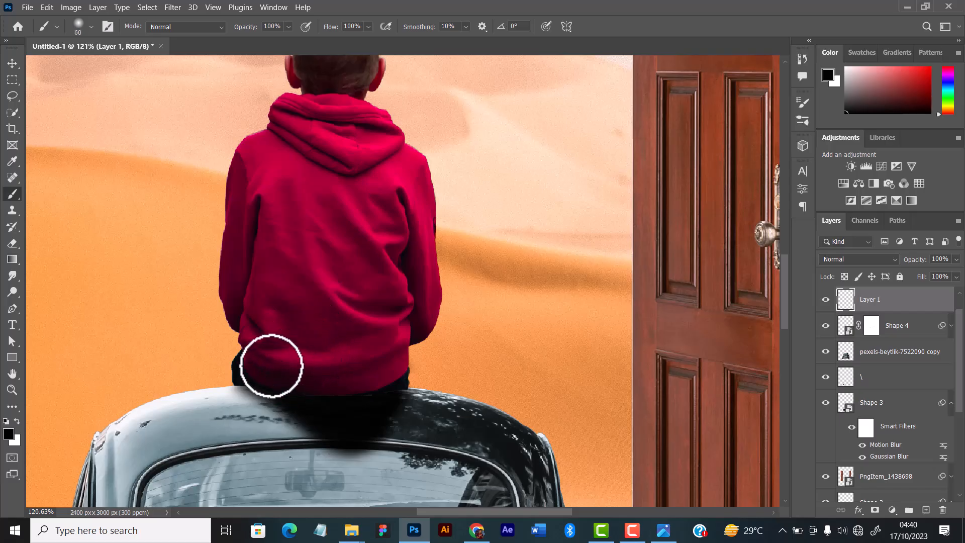
scroll(270, 365, up, 2)
scroll(270, 365, up, 3)
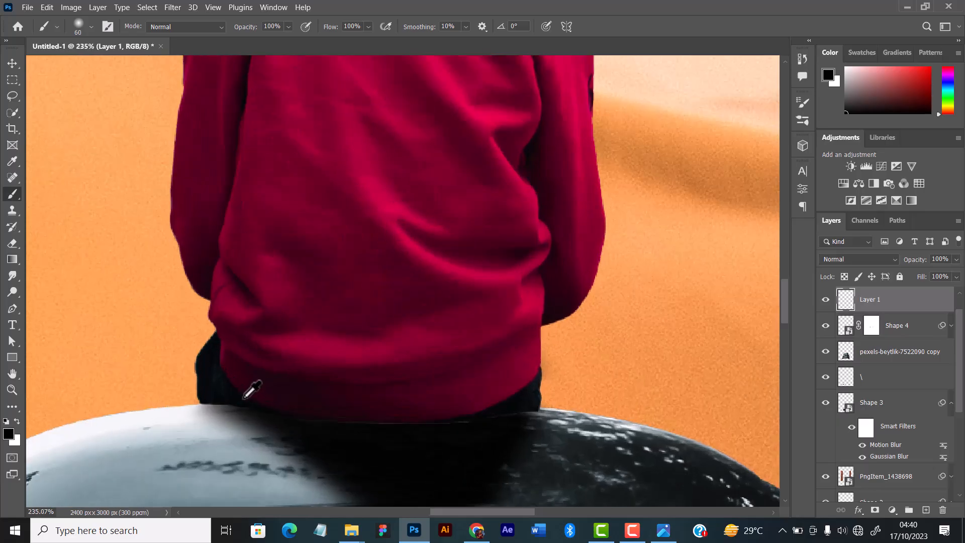
key(bracketleft)
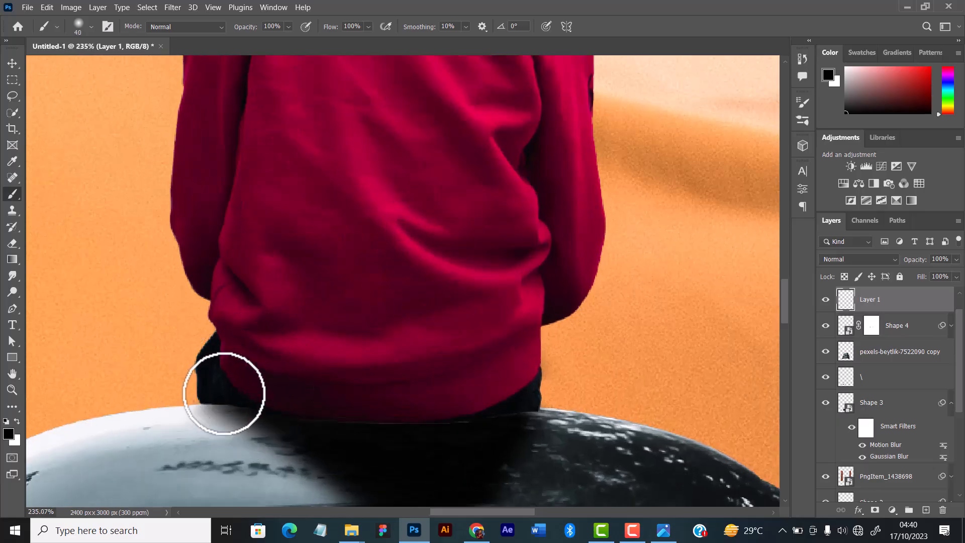
key(bracketleft)
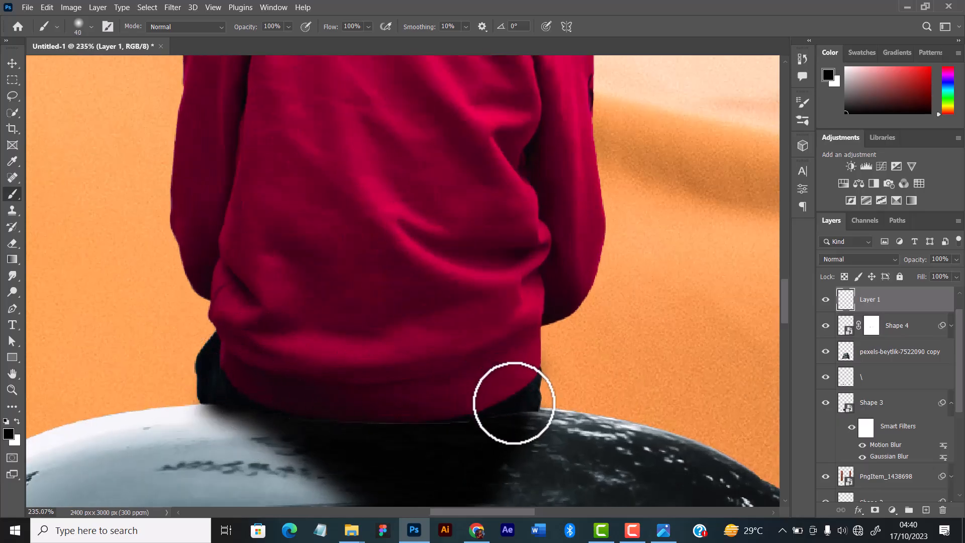
key(bracketleft)
key(bracketleft)
key(bracketleft)
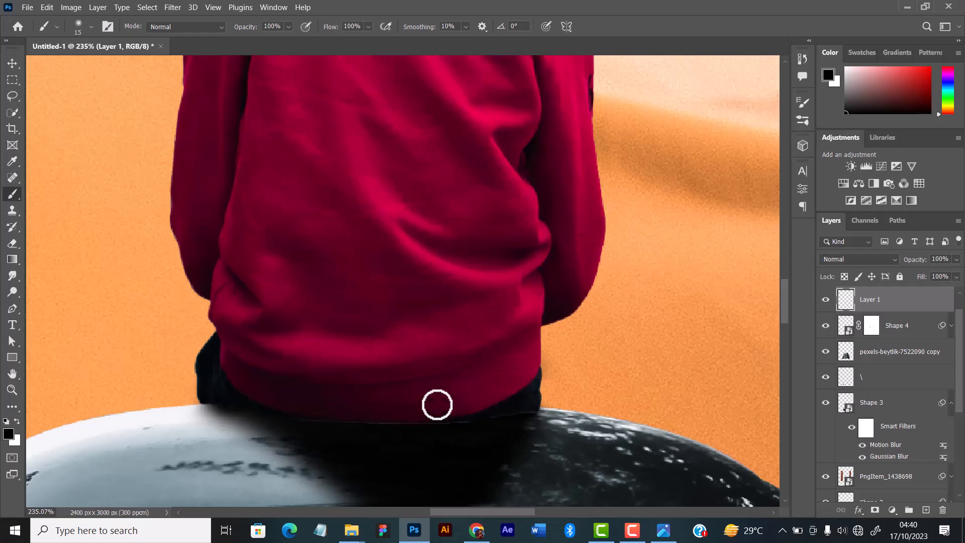
Darken the hoodie's hem where it meets the roof with soft black paint, using 10 px and 35 px brush sizes.
key(bracketright)
key(bracketright)
key(bracketright)
key(bracketright)
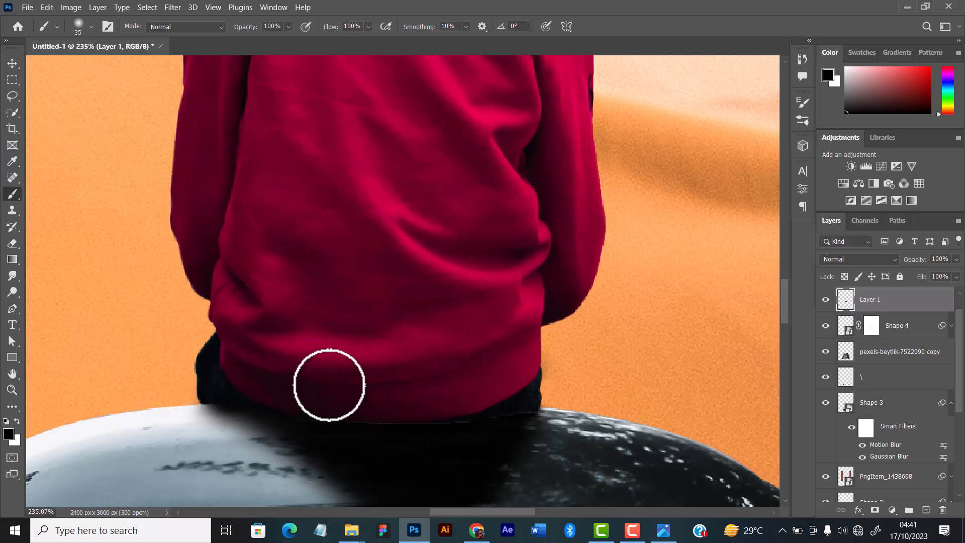
key(bracketleft)
key(bracketleft)
key(bracketleft)
key(bracketleft)
key(bracketleft)
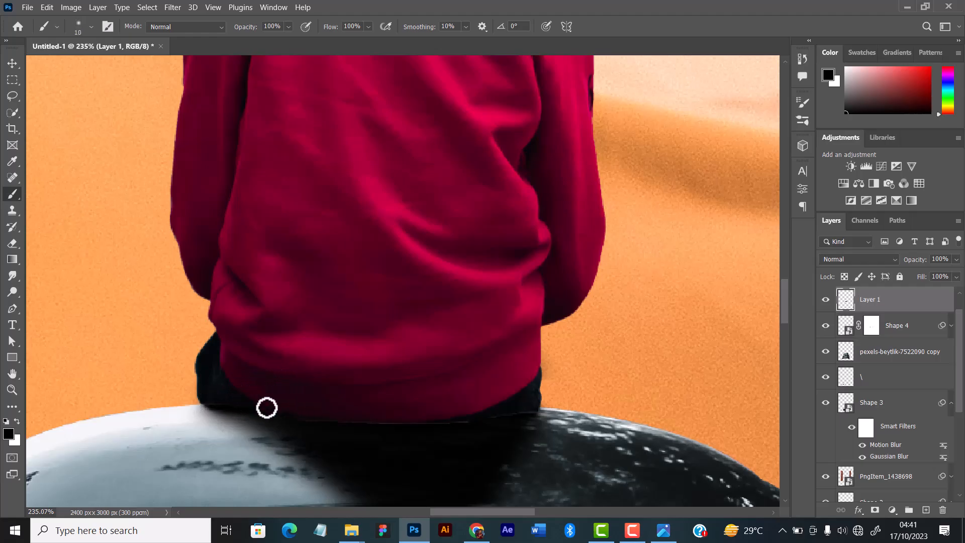
key(bracketright)
key(bracketright)
key(bracketright)
key(bracketright)
key(bracketright)
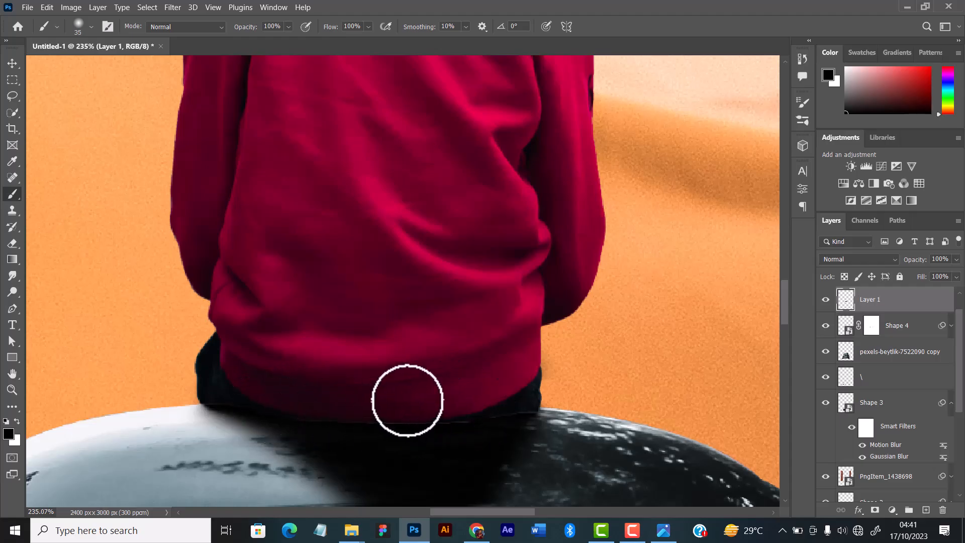
scroll(430, 304, down, 2)
alt+scroll(431, 304, down, 8)
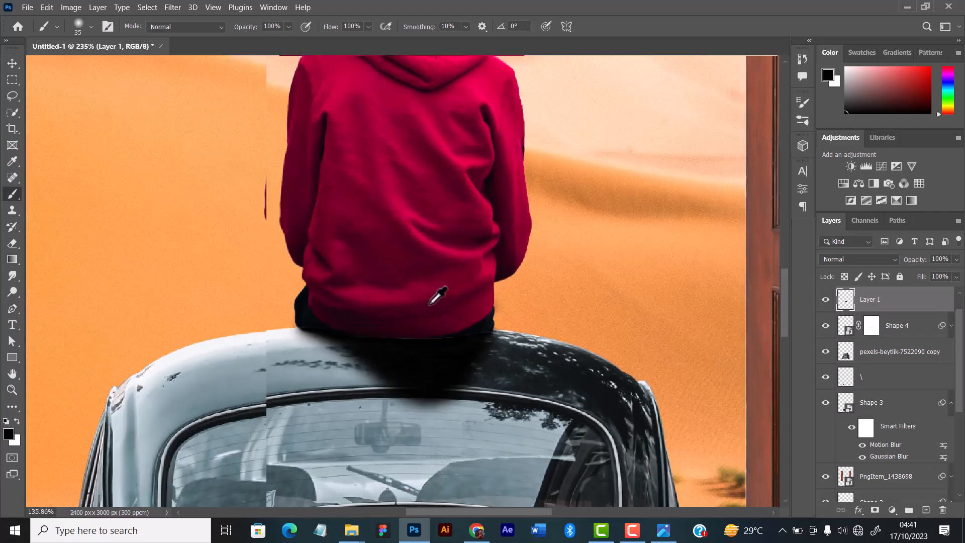
alt+scroll(431, 303, up, 3)
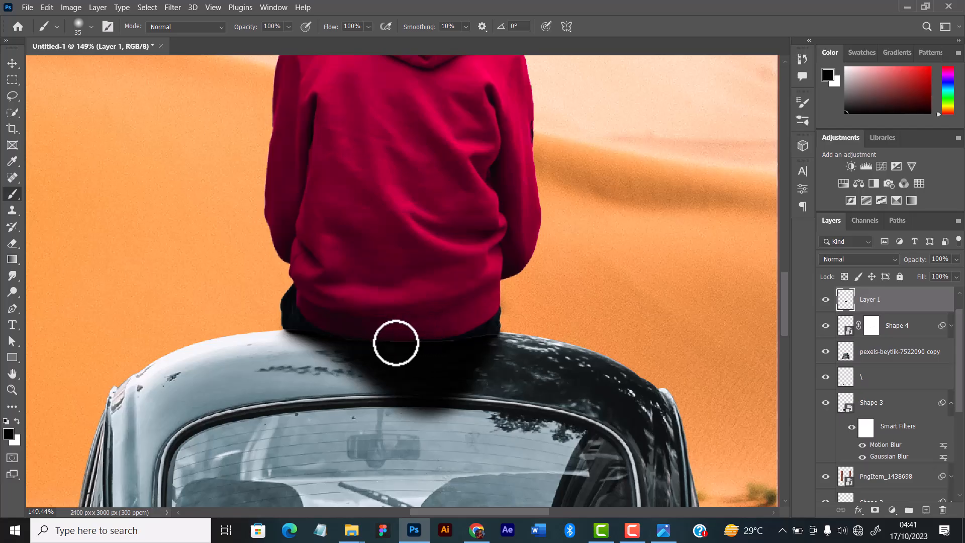
Darken the lower edge of the hoodie toward the boy's right hip with the soft 35 px black brush.
drag(412, 340, 453, 316)
scroll(457, 291, down, 3)
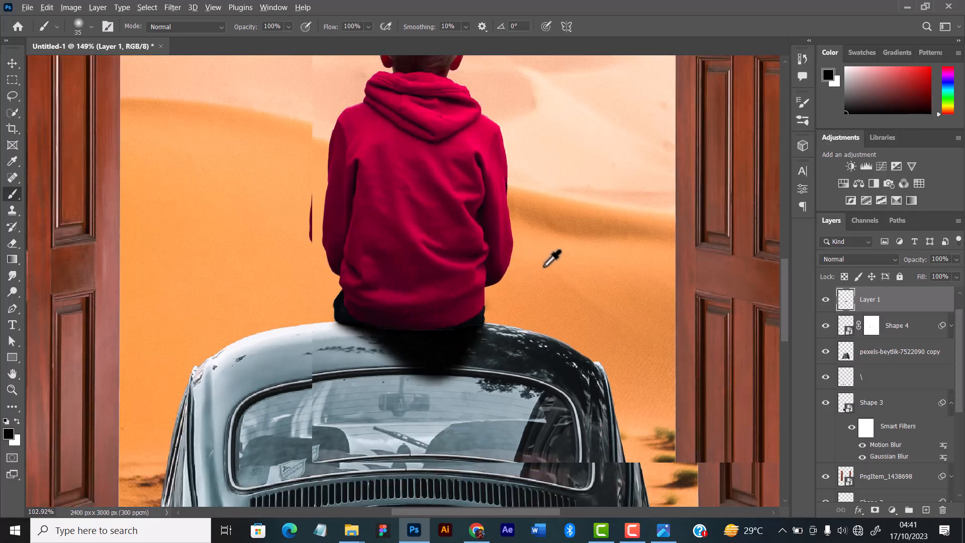
Examine the whole poster and the area around the boy to judge how his shadow blends with the car's roof.
click(13, 63)
alt+scroll(543, 295, down, 4)
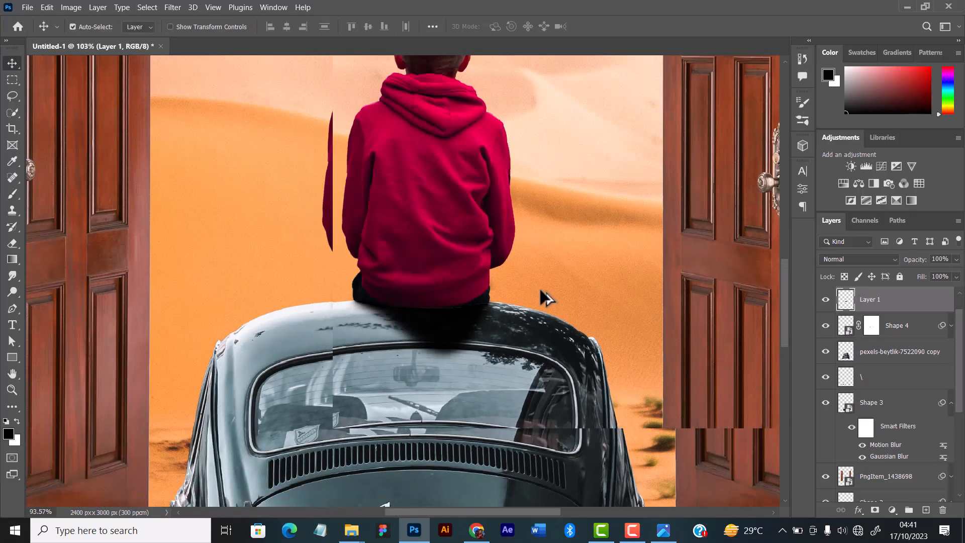
alt+scroll(545, 298, down, 1)
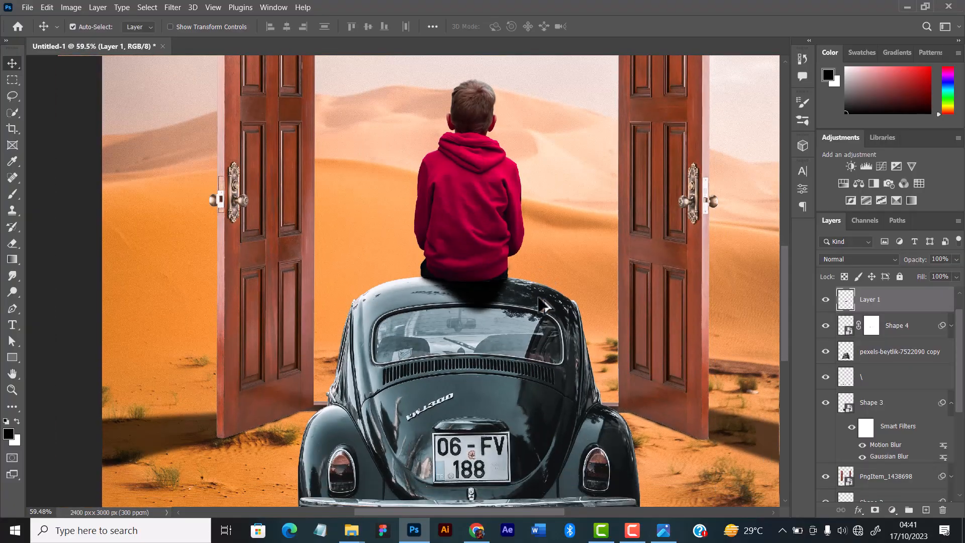
alt+scroll(538, 274, down, 4)
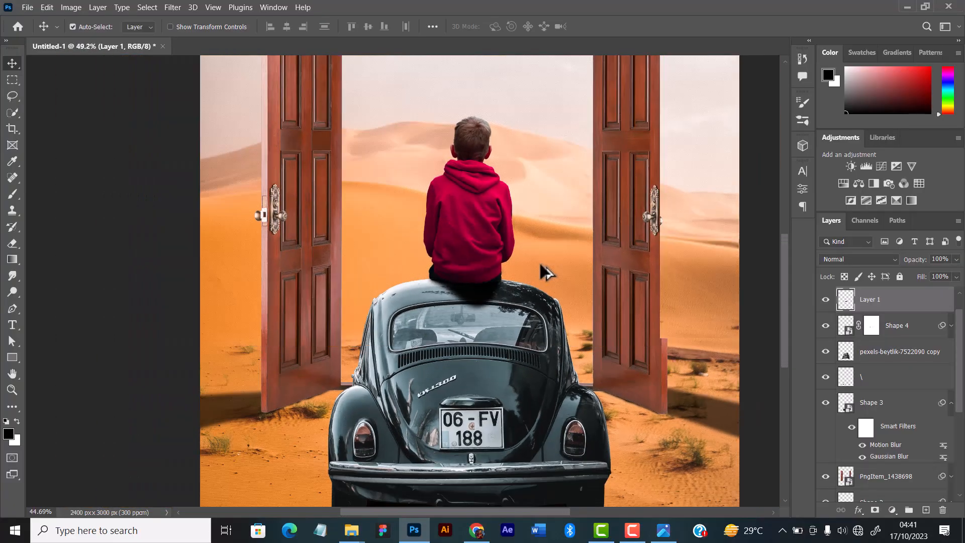
alt+scroll(540, 265, down, 5)
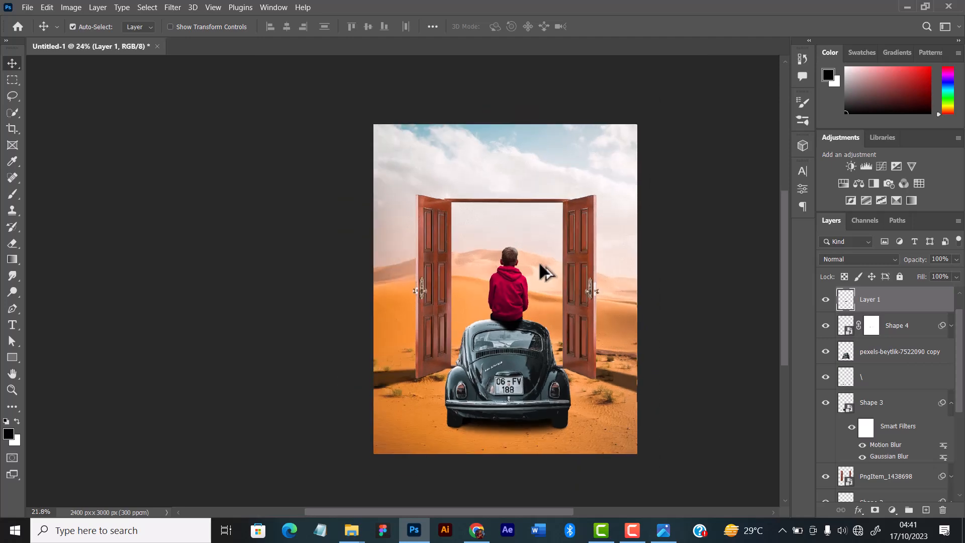
alt+scroll(541, 265, up, 3)
alt+scroll(540, 265, up, 3)
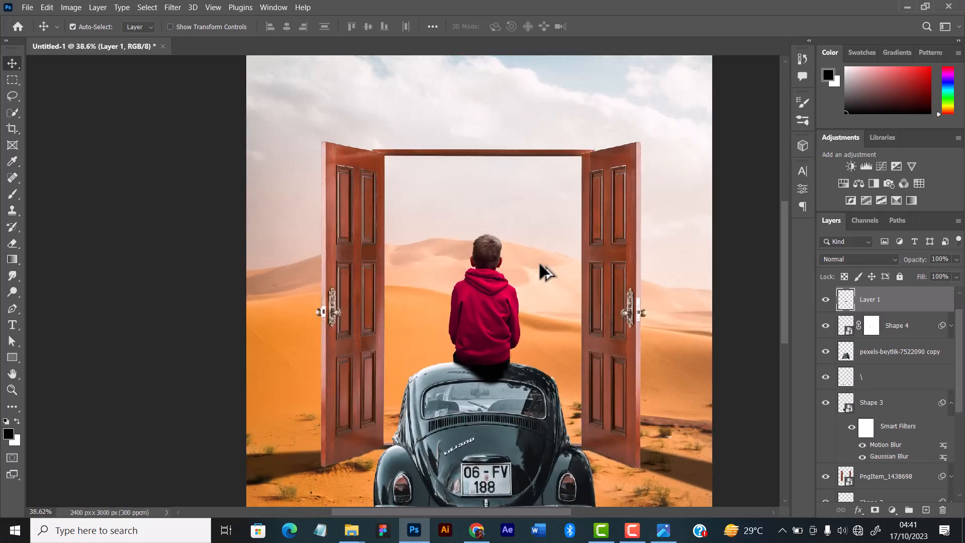
alt+scroll(538, 274, up, 1)
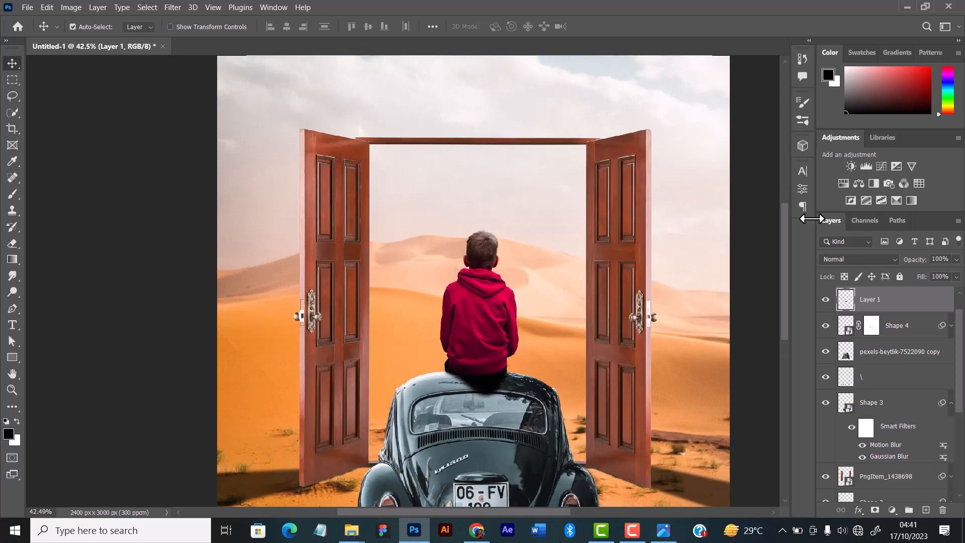
Compare the roof with the Shape 4 shadow layer hidden and shown, and lower that layer's fill to soften the shadow.
click(904, 332)
click(825, 325)
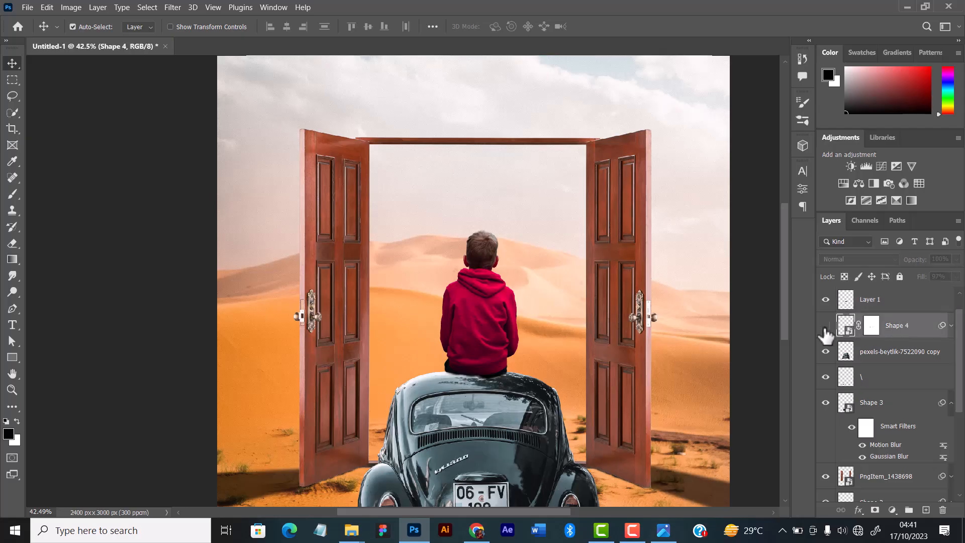
click(825, 325)
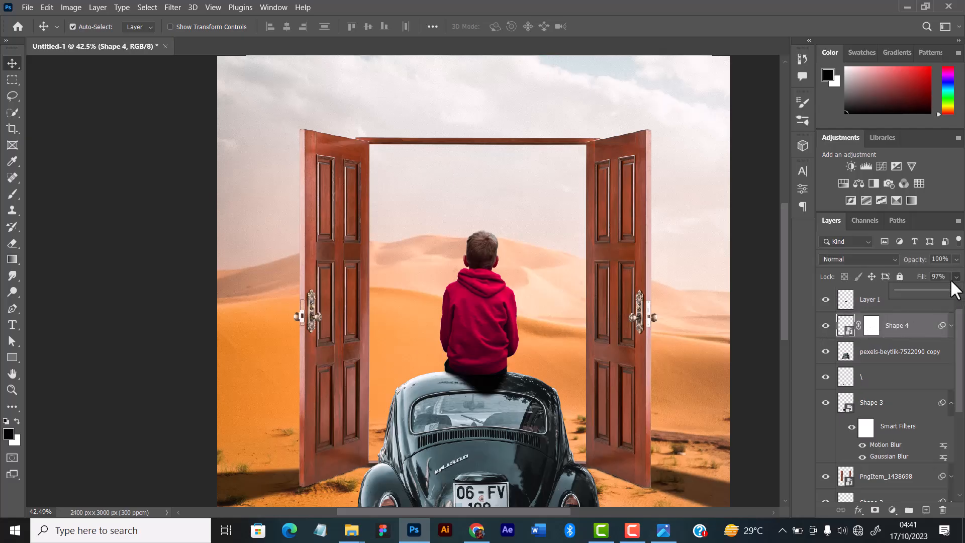
click(940, 291)
click(777, 289)
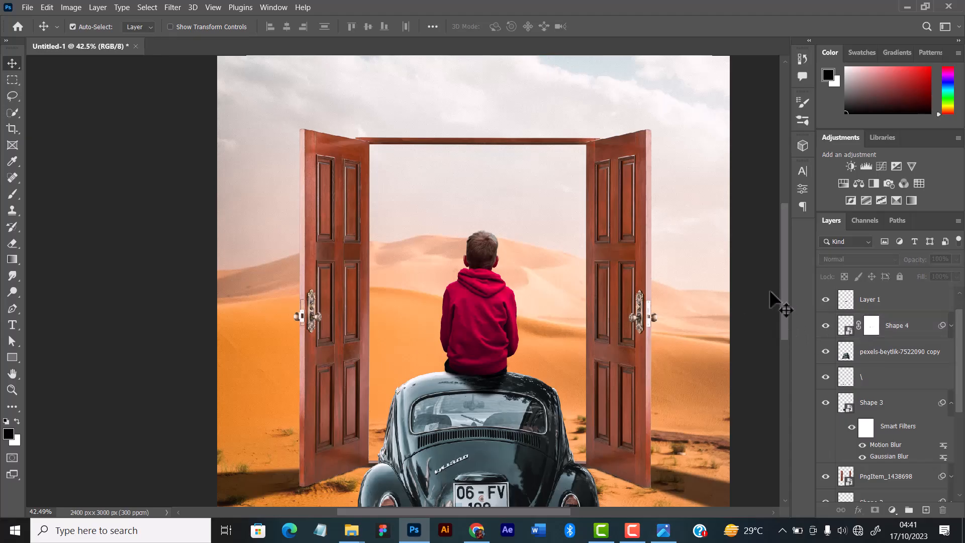
scroll(450, 351, down, 2)
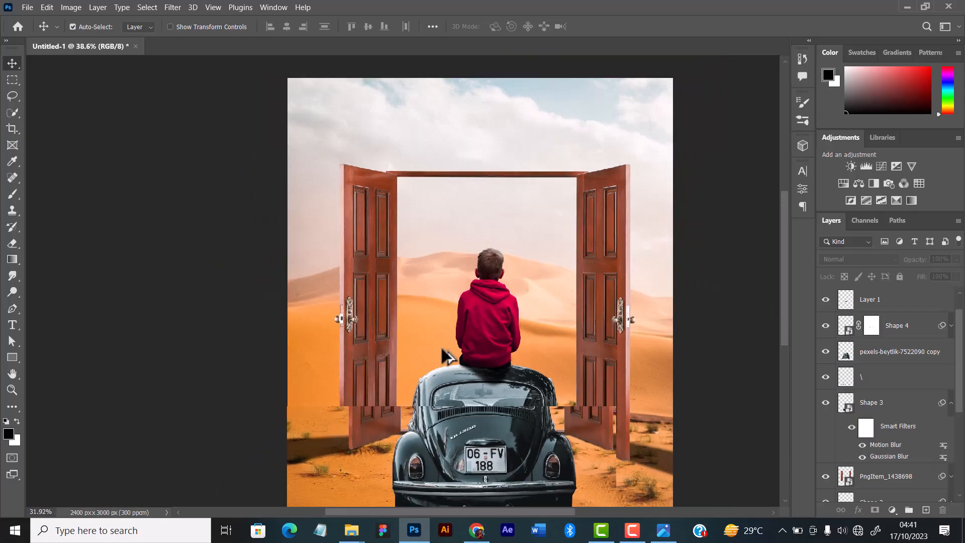
scroll(447, 357, down, 2)
scroll(443, 354, down, 1)
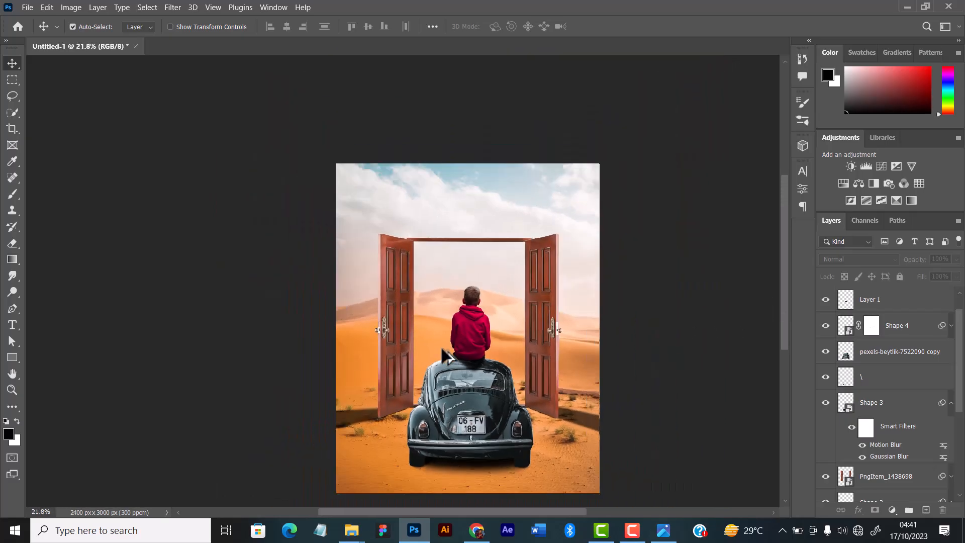
scroll(442, 355, up, 2)
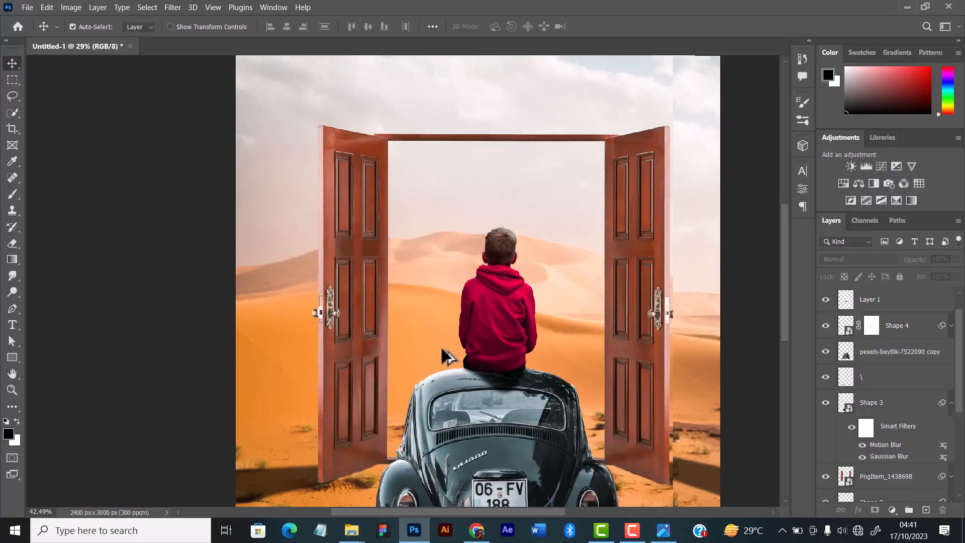